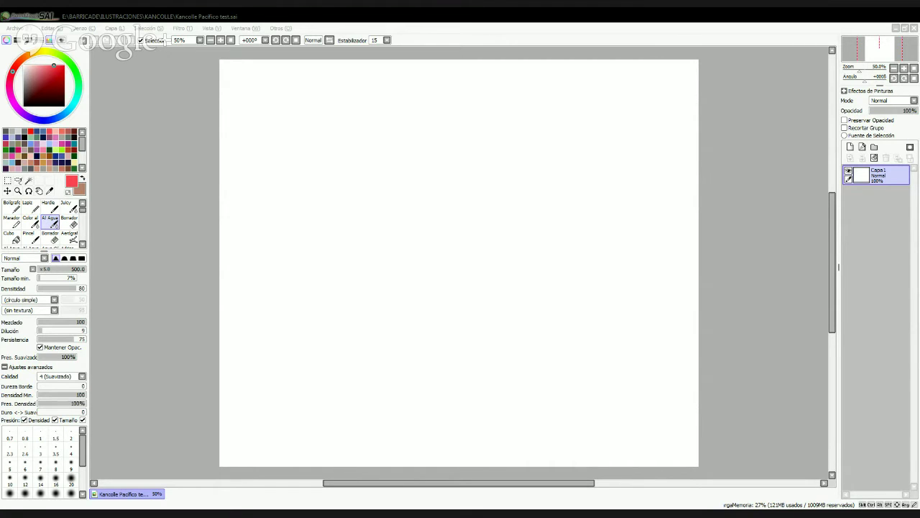
- Set crimson red as the main colour and blue-violet as the secondary colour from the swatches
key(alt+Tab)
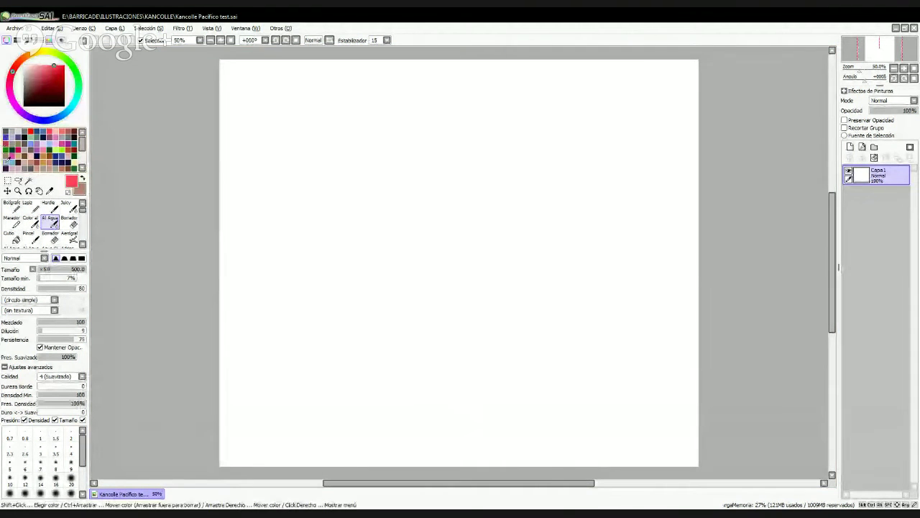
click(11, 139)
key(bracketleft)
key(bracketleft)
key(bracketleft)
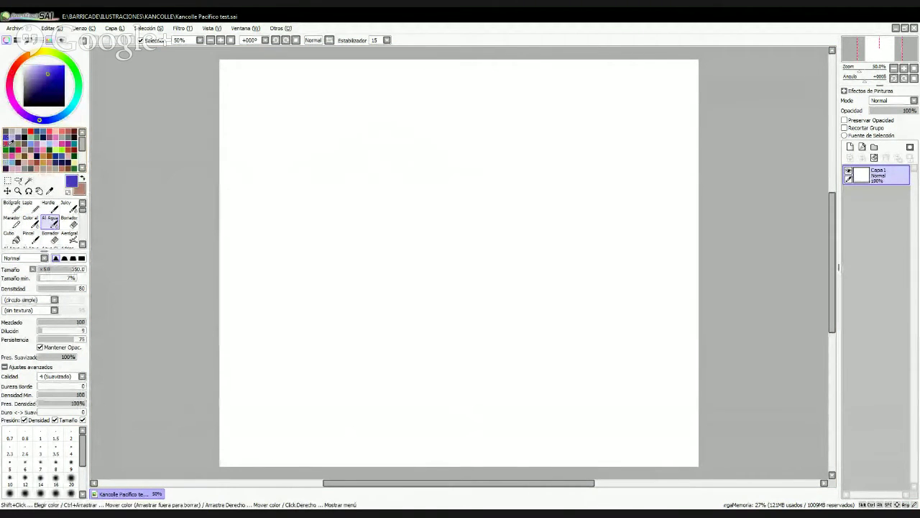
key(x)
click(10, 138)
- Reduce the brush size to 20
key(bracketleft)
key(bracketleft)
key(bracketleft)
key(bracketleft)
key(bracketleft)
key(bracketleft)
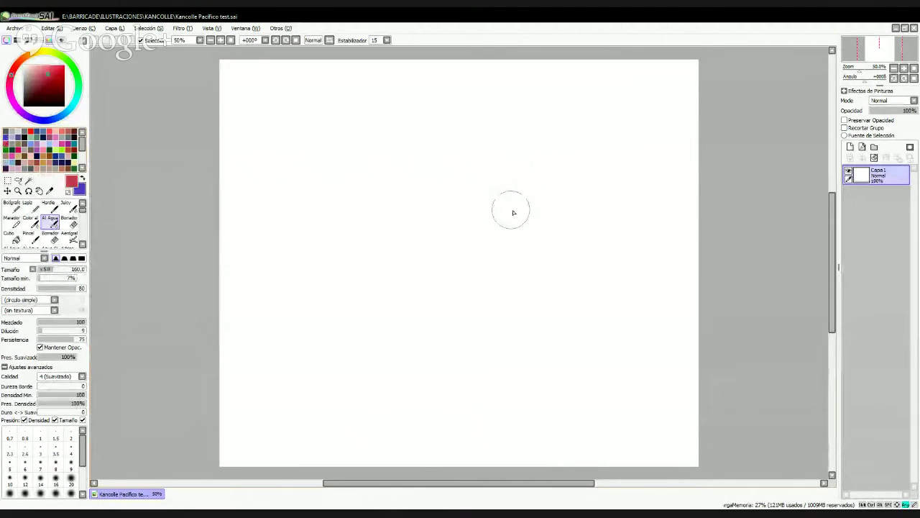
key(bracketleft)
key(bracketleft)
key(bracketleft)
key(bracketleft)
key(bracketleft)
key(bracketleft)
key(bracketleft)
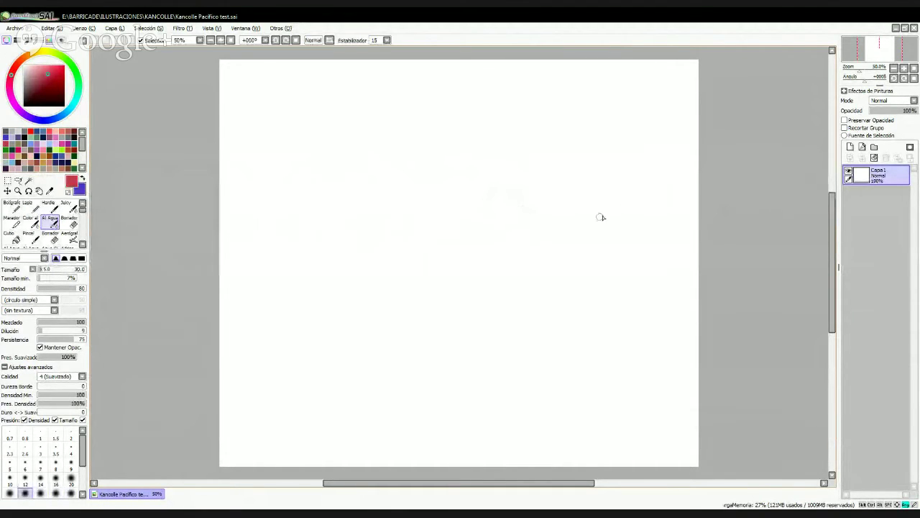
key(bracketleft)
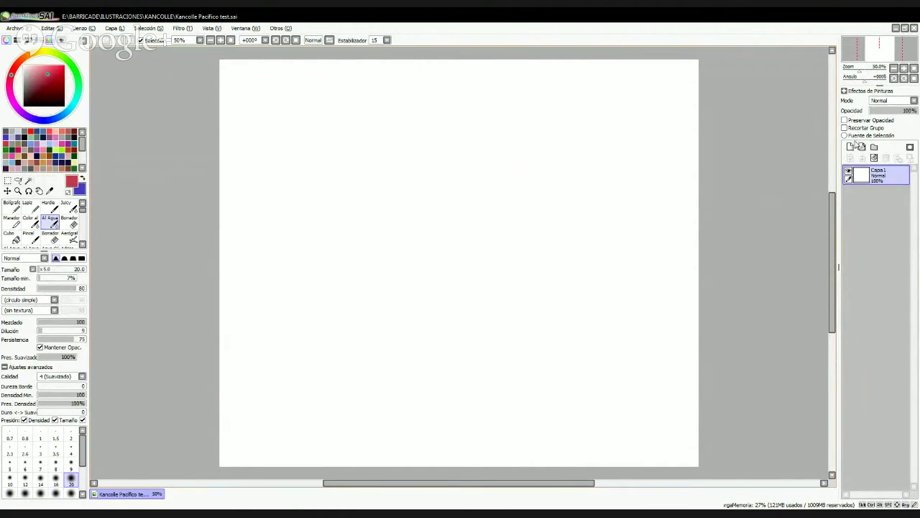
- Add a new layer above Capa1 for the sketch
click(851, 147)
scroll(695, 305, up, 1)
drag(453, 249, 499, 345)
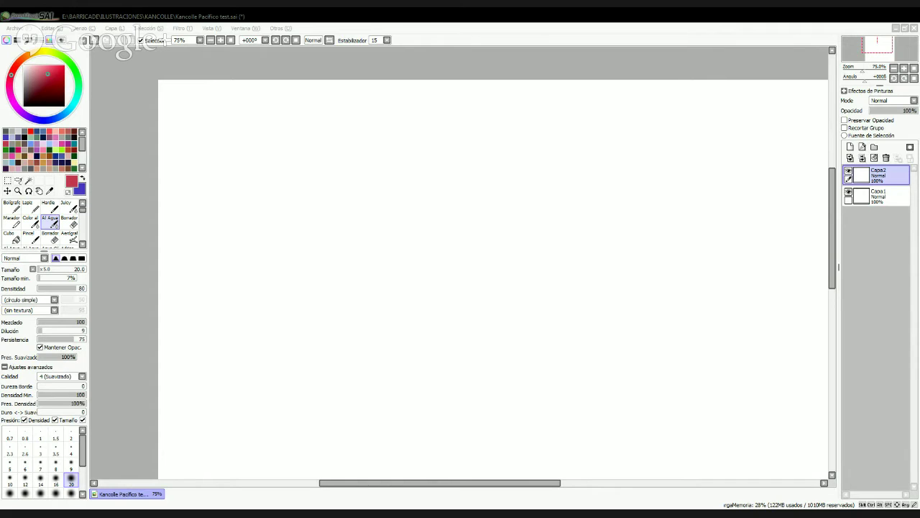
- Sketch the top arc of the character's head in crimson with the Lapiz tool near the canvas's upper edge
drag(478, 245, 497, 246)
key(Page_Down)
key(Page_Down)
key(Page_Up)
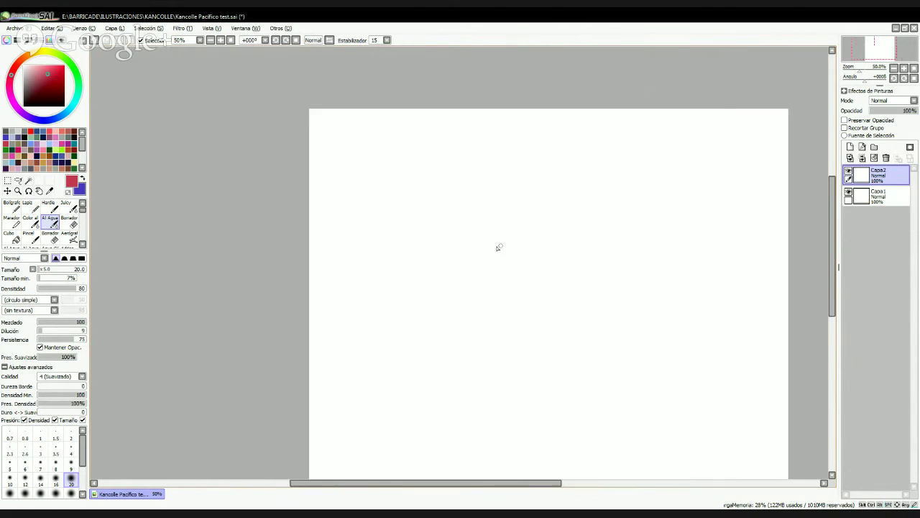
key(Page_Up)
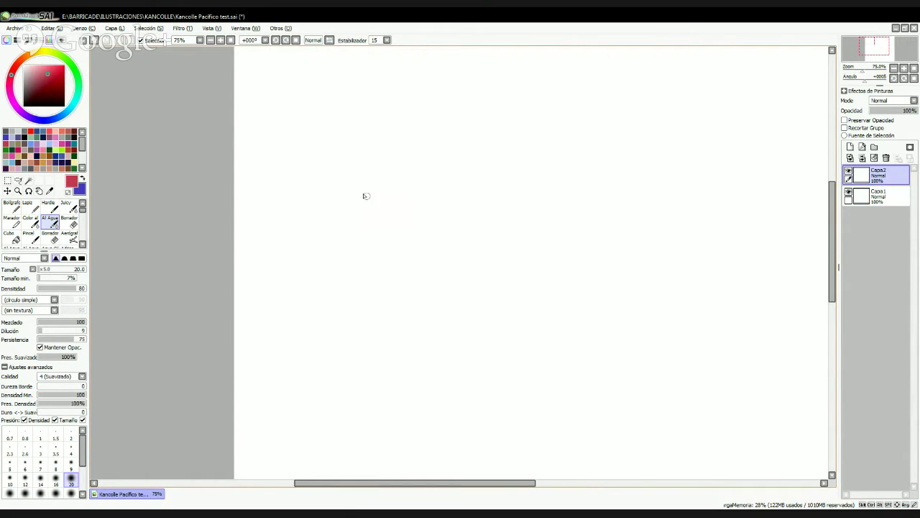
key(n)
mouse_move(398, 132)
mouse_down()
mouse_move(405, 89)
mouse_move(471, 159)
mouse_move(467, 121)
mouse_up()
key(ctrl+z)
key(ctrl+z)
drag(401, 117, 467, 118)
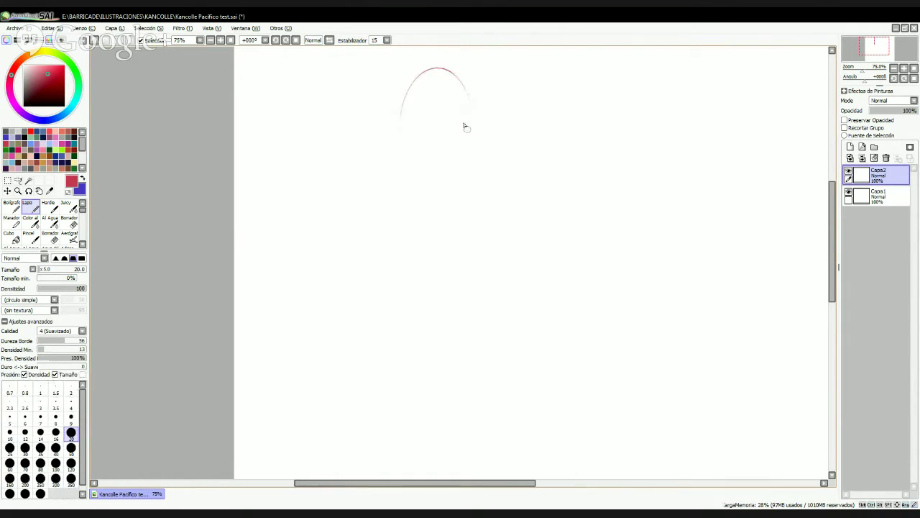
mouse_move(415, 77)
mouse_down()
mouse_move(400, 134)
mouse_move(402, 125)
mouse_up()
key(ctrl+z)
key(ctrl+z)
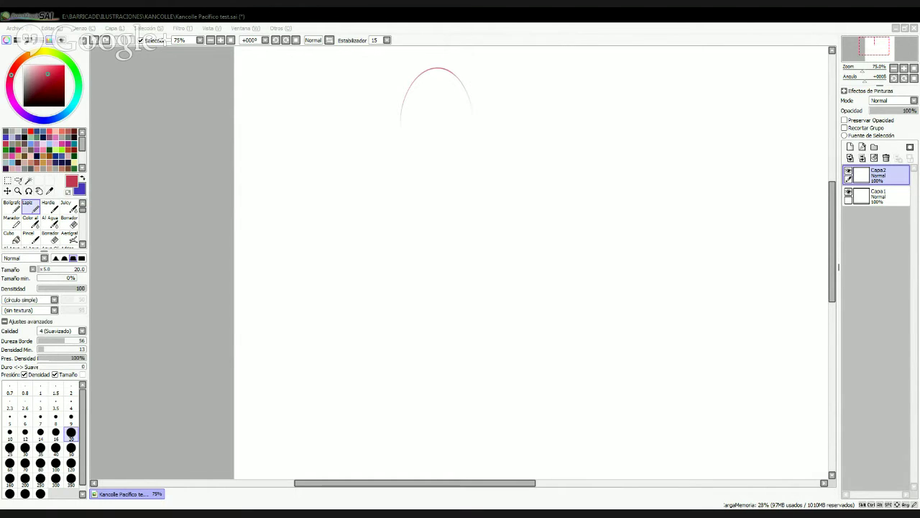
key(alt+Tab)
drag(407, 95, 410, 130)
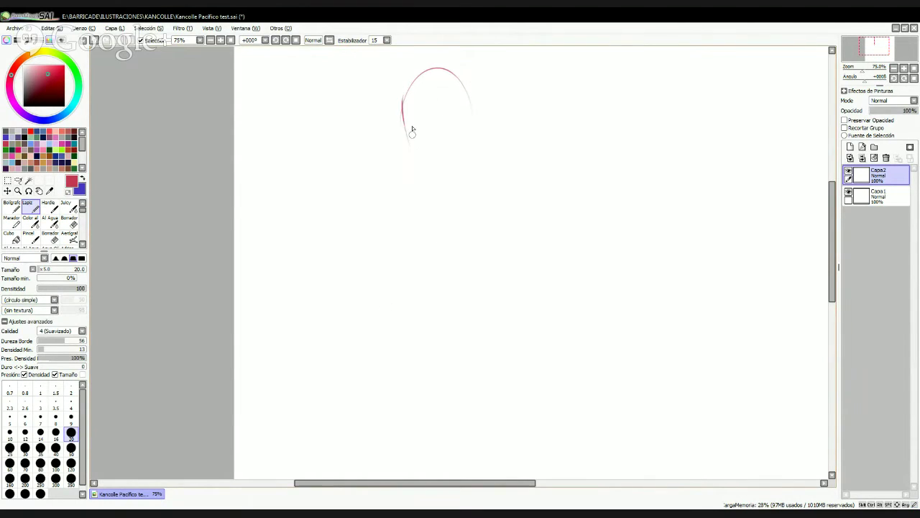
key(ctrl+z)
- Sketch the sides and jaw of the head and add the vertical and horizontal face guidelines
mouse_move(407, 94)
mouse_down()
mouse_move(411, 151)
mouse_move(429, 173)
mouse_move(471, 137)
mouse_up()
drag(422, 121, 461, 113)
drag(421, 97, 432, 166)
mouse_move(407, 121)
mouse_down()
mouse_move(469, 113)
mouse_move(473, 127)
mouse_up()
mouse_move(410, 94)
mouse_down()
mouse_move(426, 68)
mouse_move(454, 75)
mouse_up()
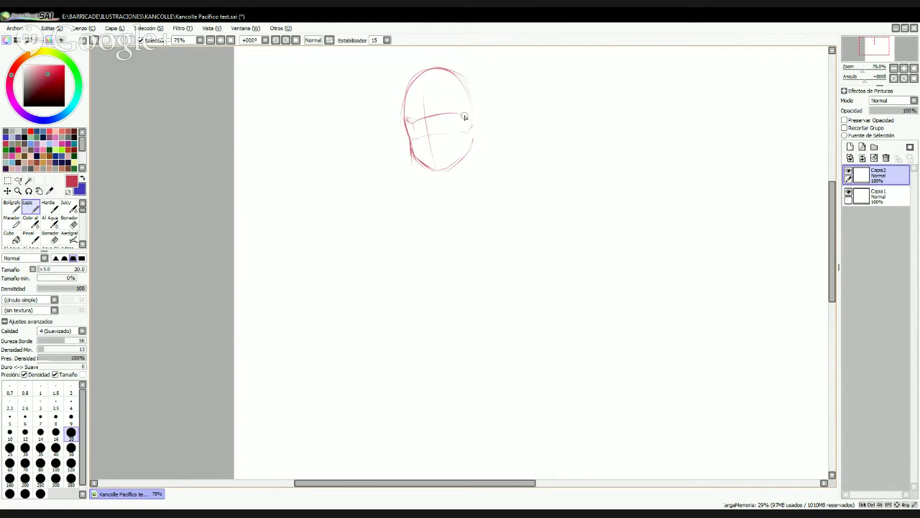
drag(470, 144, 473, 119)
- Refine the head outline, reinforcing the cheek, the jawline and the chin
scroll(476, 94, up, 1)
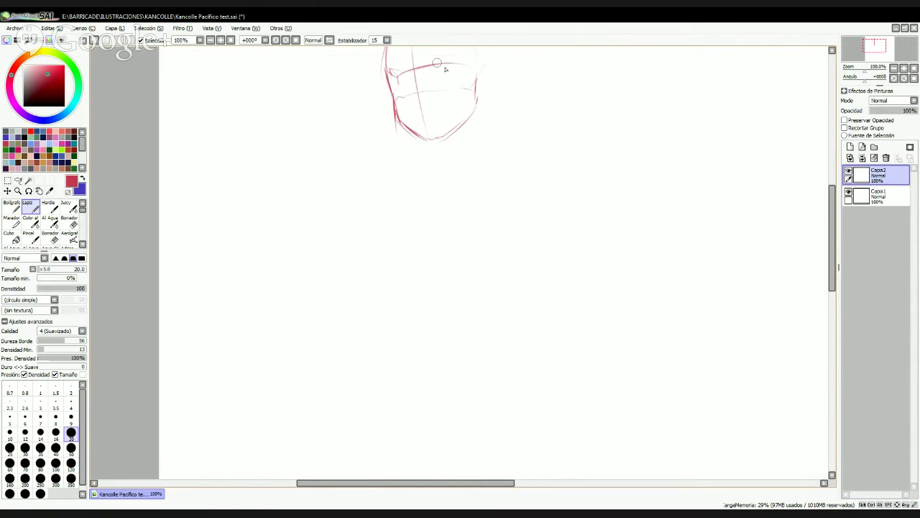
drag(460, 155, 438, 210)
mouse_move(392, 106)
mouse_down()
mouse_move(427, 108)
mouse_move(446, 173)
mouse_up()
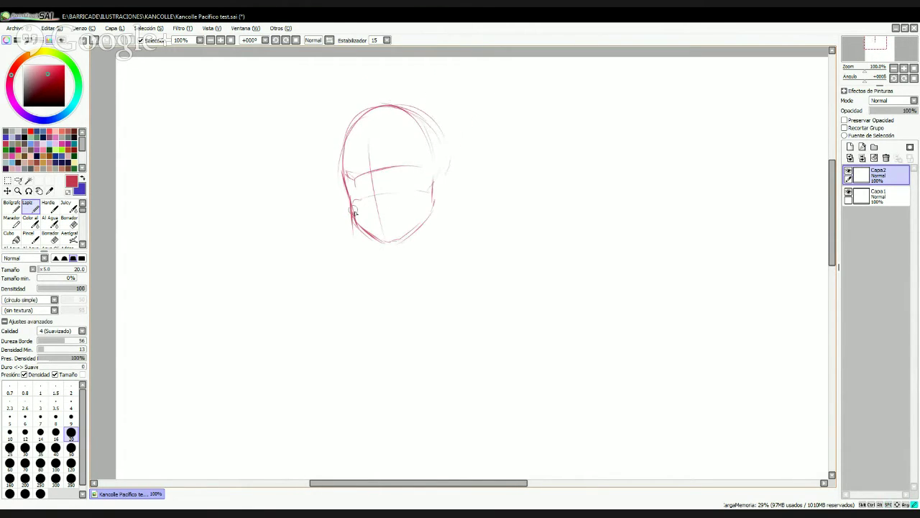
drag(354, 213, 392, 192)
drag(393, 243, 423, 224)
- Sketch the shoulder line and the curved upper chest lines below the head
drag(355, 333, 424, 276)
drag(358, 348, 432, 302)
mouse_move(355, 332)
mouse_down()
mouse_move(407, 279)
mouse_move(426, 277)
mouse_up()
drag(417, 327, 455, 287)
mouse_move(455, 287)
mouse_down()
mouse_move(429, 257)
mouse_move(399, 281)
mouse_move(459, 259)
mouse_move(430, 265)
mouse_move(427, 250)
mouse_move(396, 254)
mouse_move(390, 241)
mouse_move(402, 261)
mouse_move(386, 279)
mouse_up()
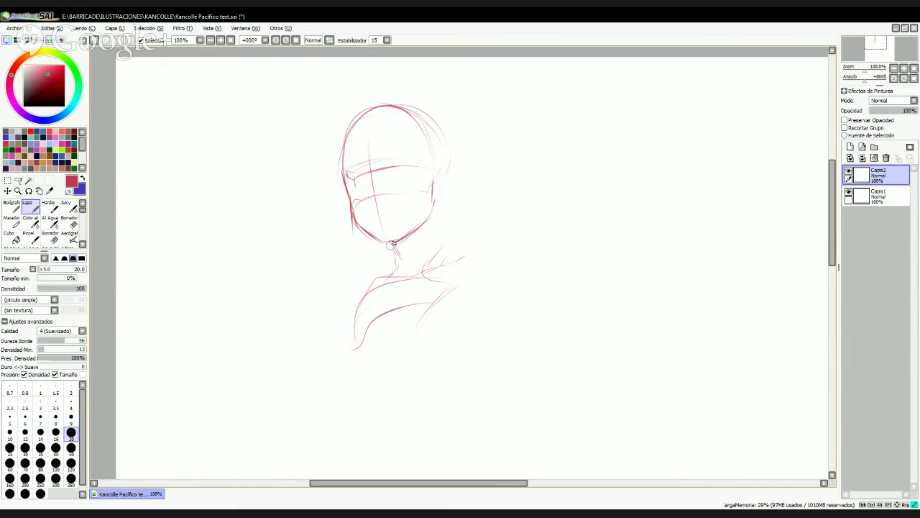
- Draw both sides of the neck and rough in the two shoulders
drag(389, 243, 391, 277)
drag(435, 210, 449, 256)
drag(448, 247, 472, 252)
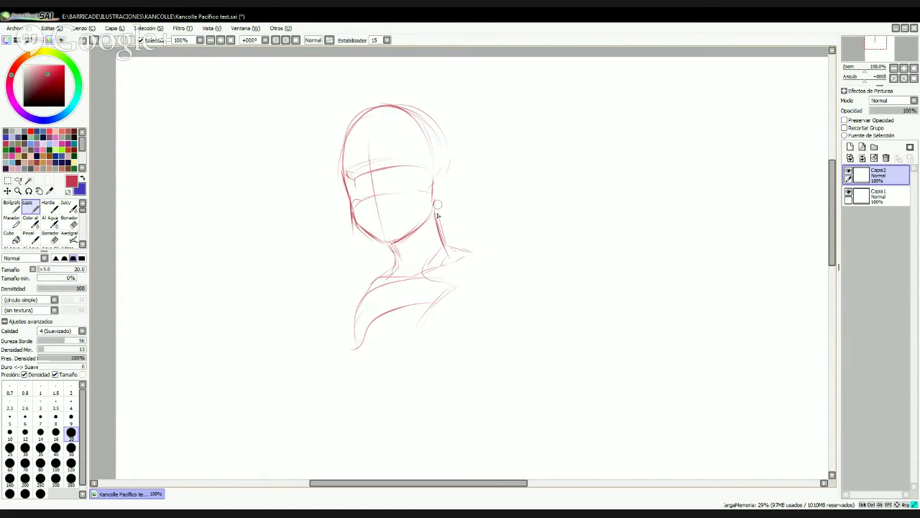
drag(436, 216, 441, 202)
scroll(448, 114, down, 1)
drag(445, 323, 436, 208)
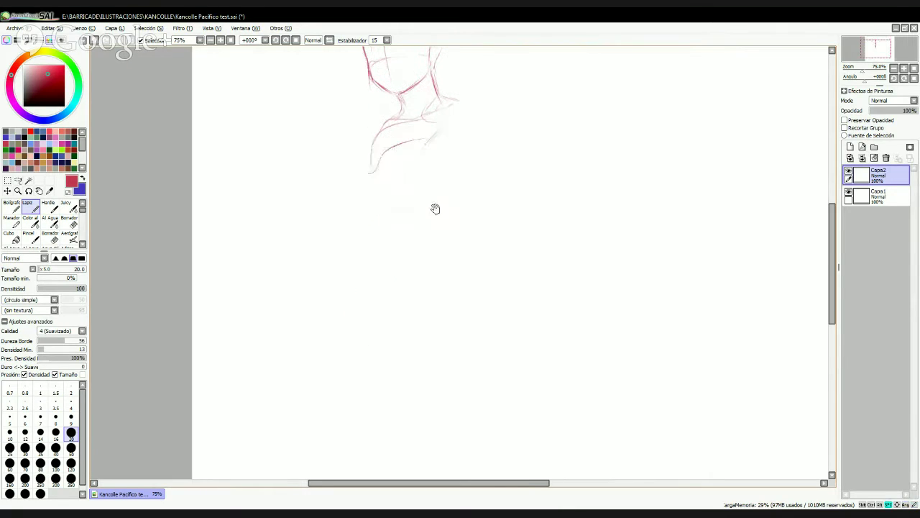
mouse_move(384, 121)
mouse_down()
mouse_move(367, 189)
mouse_move(380, 136)
mouse_move(363, 151)
mouse_move(368, 174)
mouse_move(396, 156)
mouse_move(427, 154)
mouse_move(472, 108)
mouse_move(457, 121)
mouse_move(460, 95)
mouse_up()
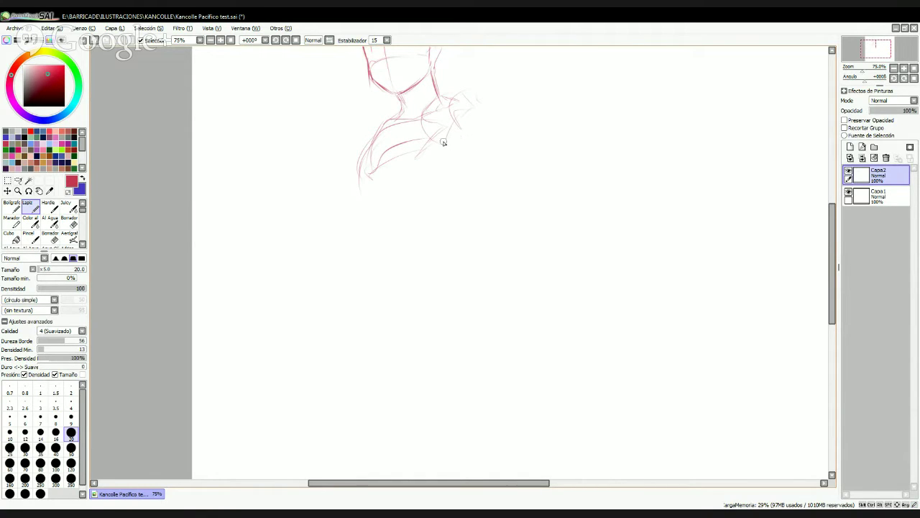
- Scale the whole head and shoulders sketch down and move it toward the canvas's upper-left corner
drag(507, 114, 471, 185)
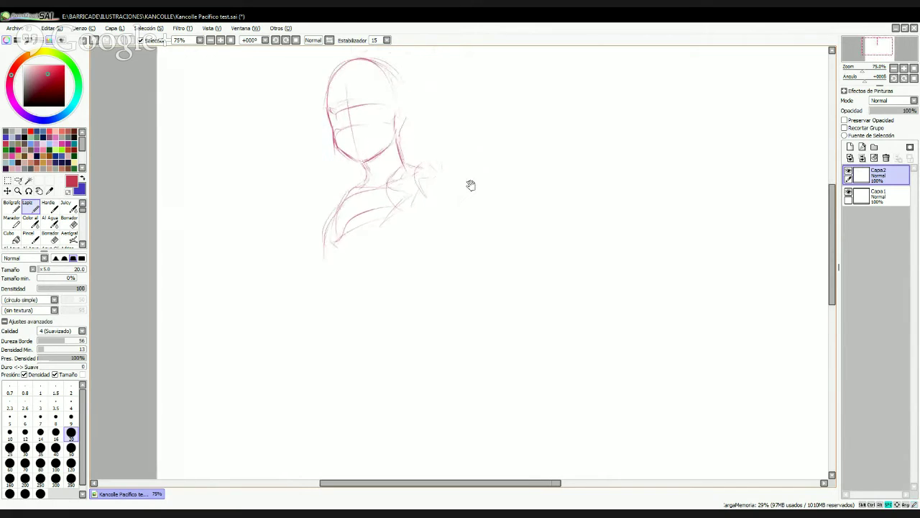
scroll(472, 157, down, 1)
key(ctrl+t)
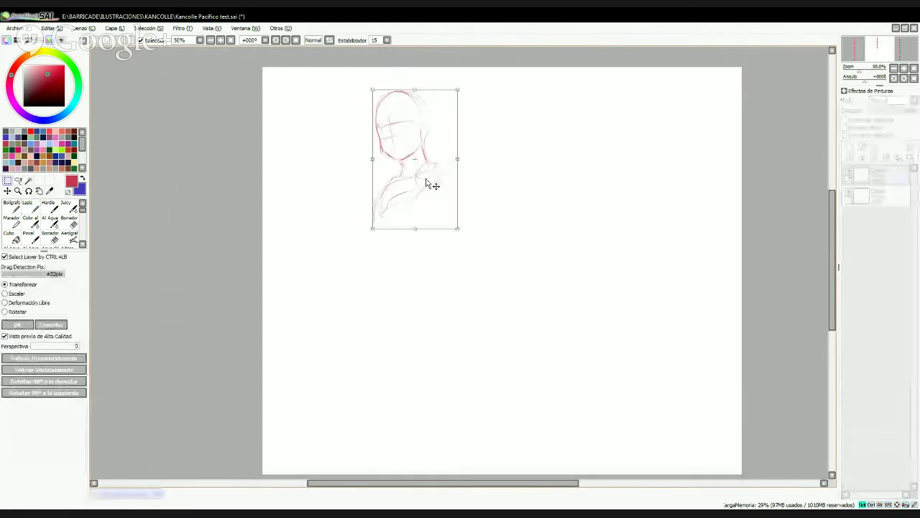
drag(371, 89, 386, 113)
drag(428, 159, 372, 137)
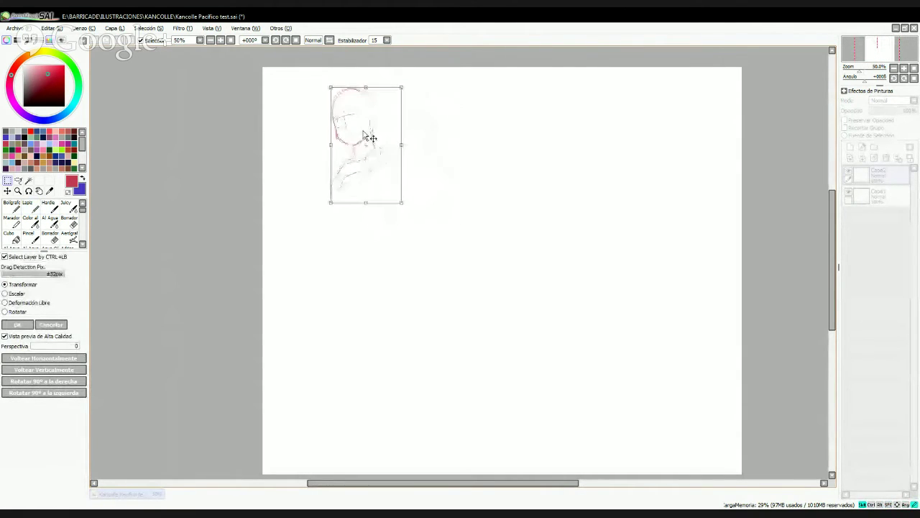
key(Return)
- Sketch the torso below the shoulders, with its side contours, ribcage edge and shoulder joint
drag(415, 233, 508, 267)
scroll(507, 267, up, 1)
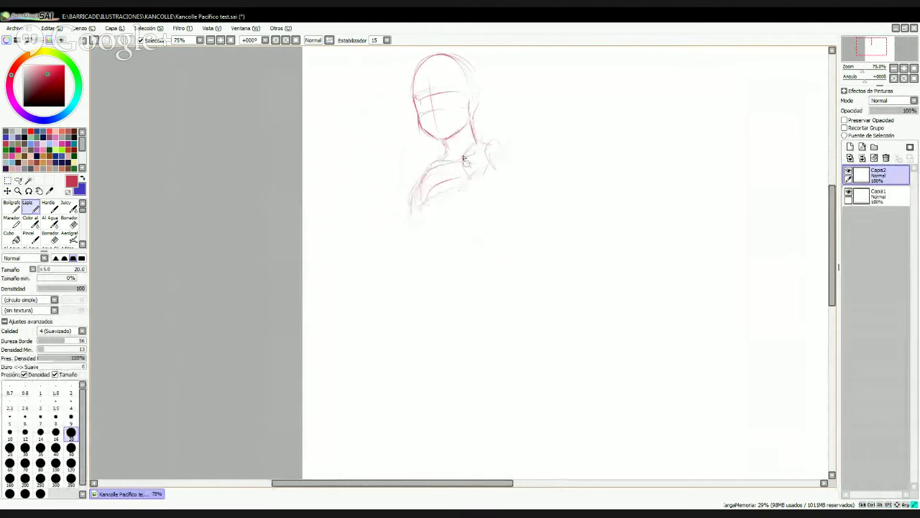
drag(483, 131, 520, 98)
key(ctrl+z)
drag(485, 162, 481, 182)
mouse_move(436, 206)
mouse_down()
mouse_move(421, 230)
mouse_move(436, 243)
mouse_move(424, 262)
mouse_move(423, 251)
mouse_move(425, 277)
mouse_move(432, 256)
mouse_move(462, 255)
mouse_up()
mouse_move(468, 267)
mouse_down()
mouse_move(484, 219)
mouse_move(483, 170)
mouse_up()
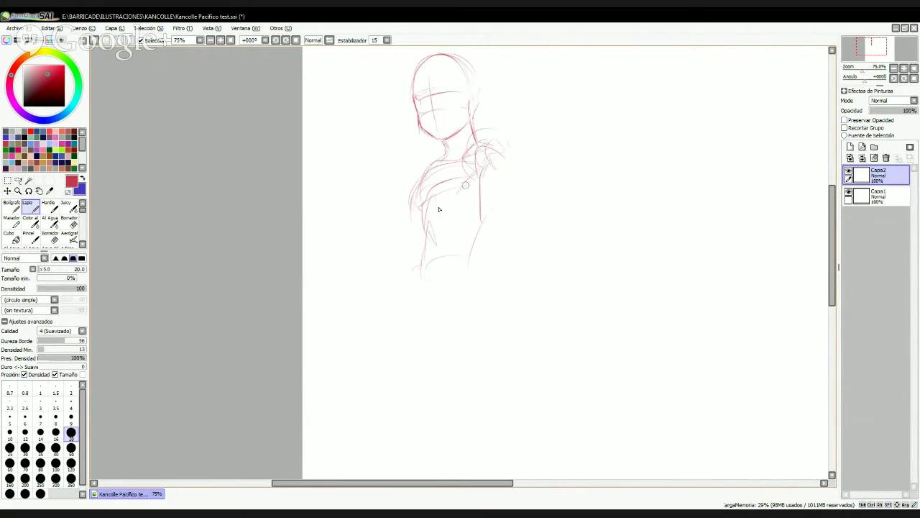
mouse_move(423, 245)
mouse_down()
mouse_move(430, 173)
mouse_move(415, 193)
mouse_move(421, 267)
mouse_move(432, 202)
mouse_move(451, 177)
mouse_move(475, 174)
mouse_move(436, 178)
mouse_move(448, 160)
mouse_move(484, 146)
mouse_move(470, 149)
mouse_move(478, 137)
mouse_move(504, 148)
mouse_move(495, 141)
mouse_move(479, 168)
mouse_move(491, 138)
mouse_move(473, 167)
mouse_move(508, 176)
mouse_up()
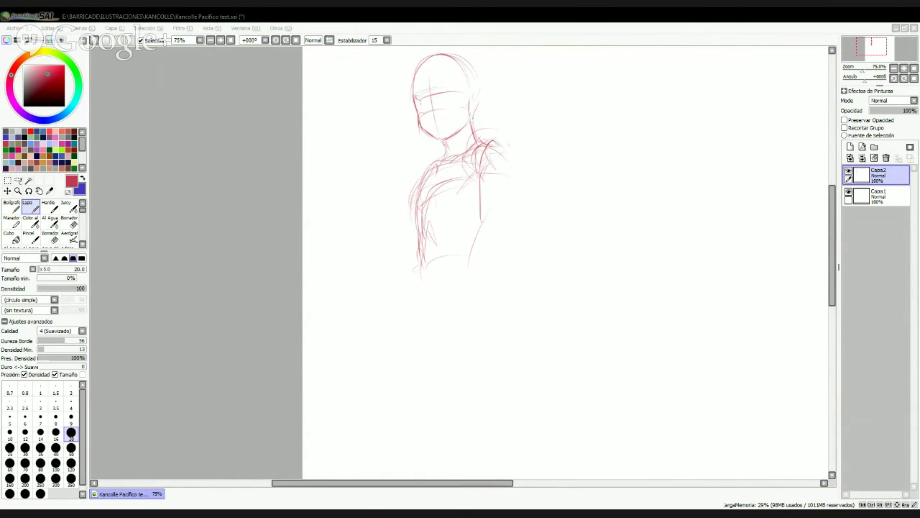
- Open the reference image tAG_171852.jpg and return to the Kancolle Pacifico test sketch
key(Return)
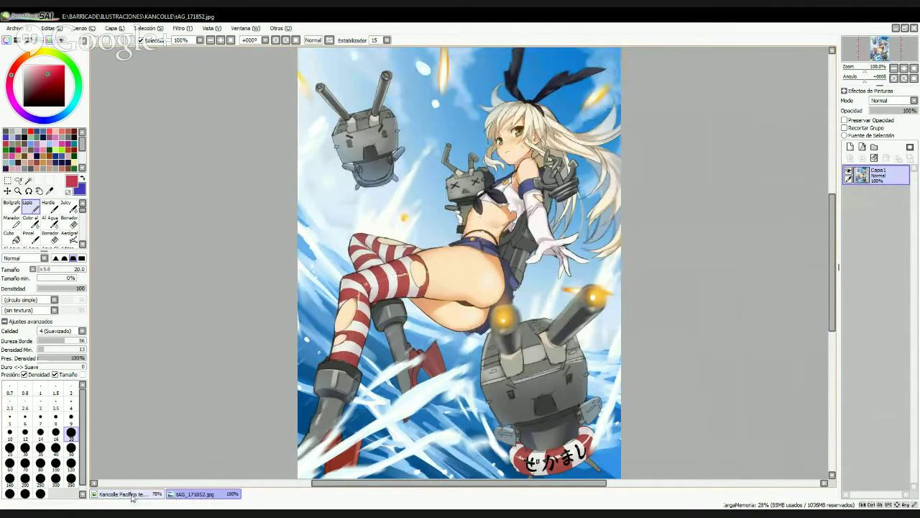
click(133, 494)
- Sketch the outstretched arm from the far-right shoulder and the short lowered arm beside the torso's left edge
mouse_move(428, 240)
mouse_down()
mouse_move(417, 255)
mouse_move(420, 279)
mouse_move(453, 255)
mouse_up()
drag(500, 174, 535, 199)
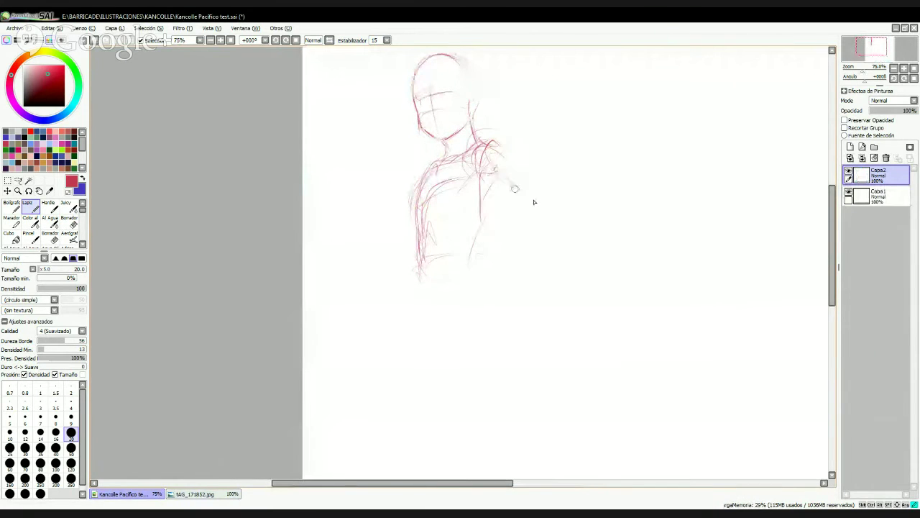
drag(501, 150, 576, 196)
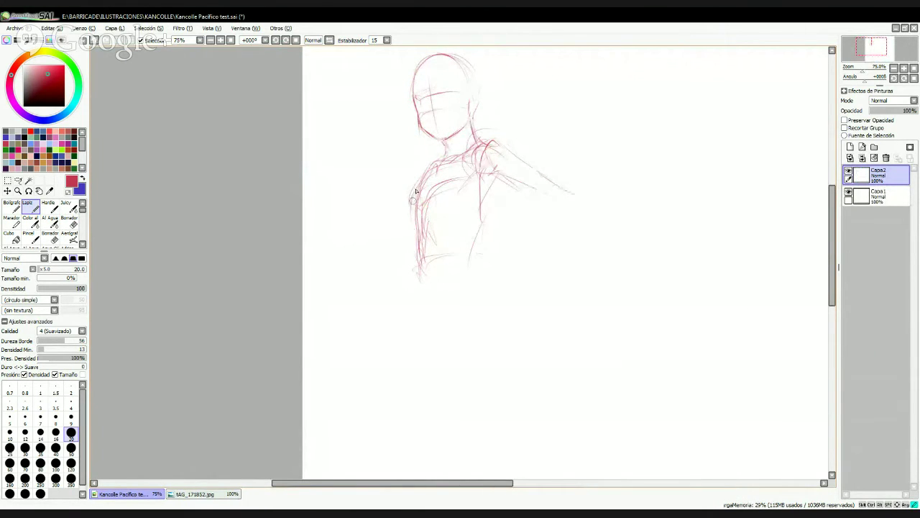
mouse_move(414, 196)
mouse_down()
mouse_move(413, 230)
mouse_move(400, 247)
mouse_move(406, 226)
mouse_up()
drag(393, 256, 414, 229)
- Sketch the hips and crotch lines and define the waist contour up to the armpit
drag(409, 281, 409, 321)
mouse_move(417, 273)
mouse_down()
mouse_move(422, 314)
mouse_move(479, 351)
mouse_up()
mouse_move(430, 323)
mouse_down()
mouse_move(446, 347)
mouse_move(475, 363)
mouse_up()
drag(467, 356, 466, 328)
mouse_move(472, 316)
mouse_down()
mouse_move(496, 282)
mouse_move(477, 261)
mouse_move(486, 274)
mouse_move(472, 229)
mouse_move(496, 174)
mouse_up()
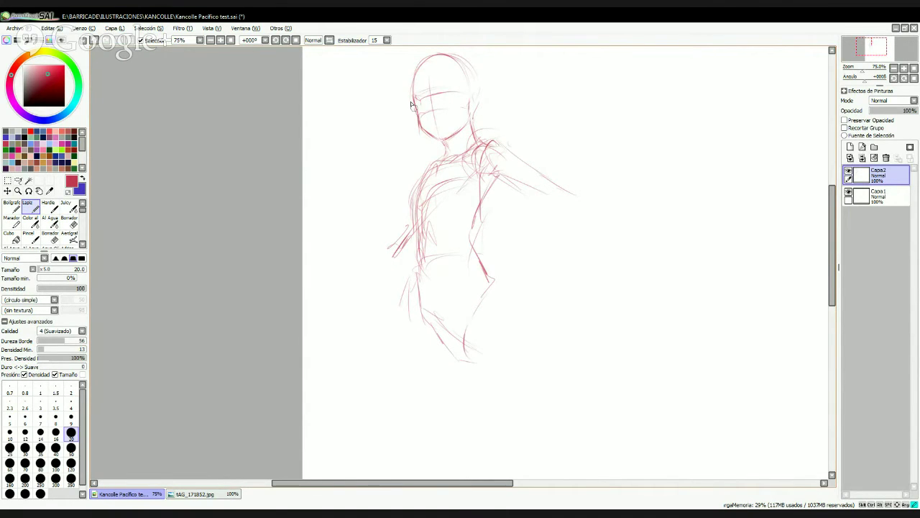
- Lasso the head and transform it, pulling its upper corners slightly outward
key(a)
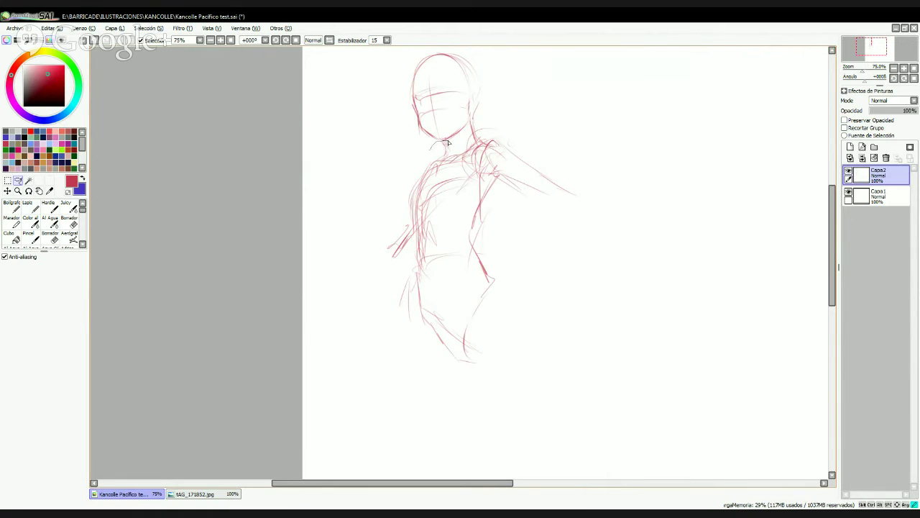
mouse_move(475, 121)
mouse_down()
mouse_move(496, 58)
mouse_move(403, 167)
mouse_up()
key(ctrl+t)
drag(424, 94, 410, 119)
drag(397, 77, 394, 81)
drag(464, 86, 474, 75)
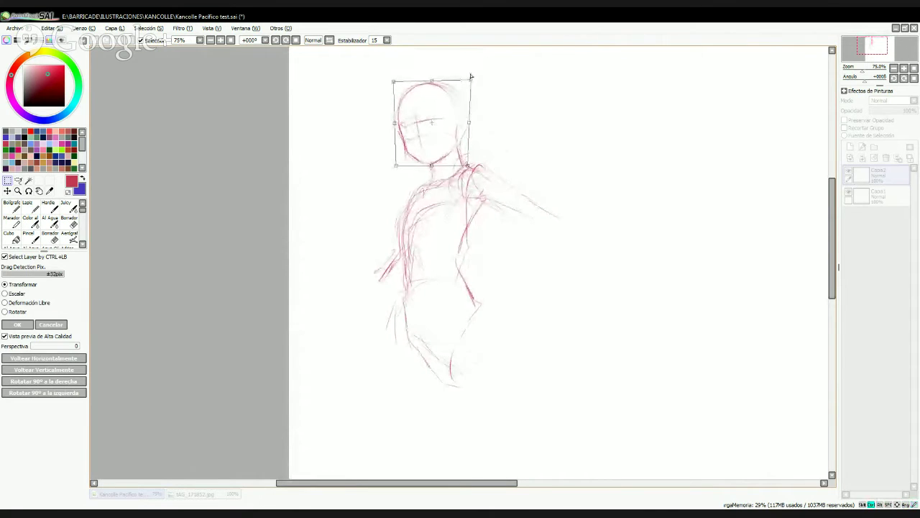
key(Return)
- Sketch the two thighs down to the knees with the Lapiz tool, one angled outward and one straight
drag(503, 251, 482, 181)
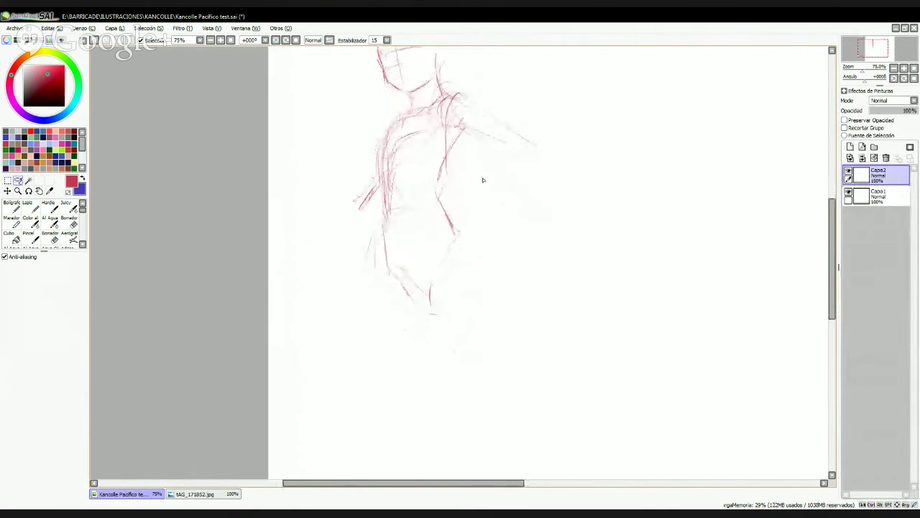
key(n)
drag(366, 270, 339, 336)
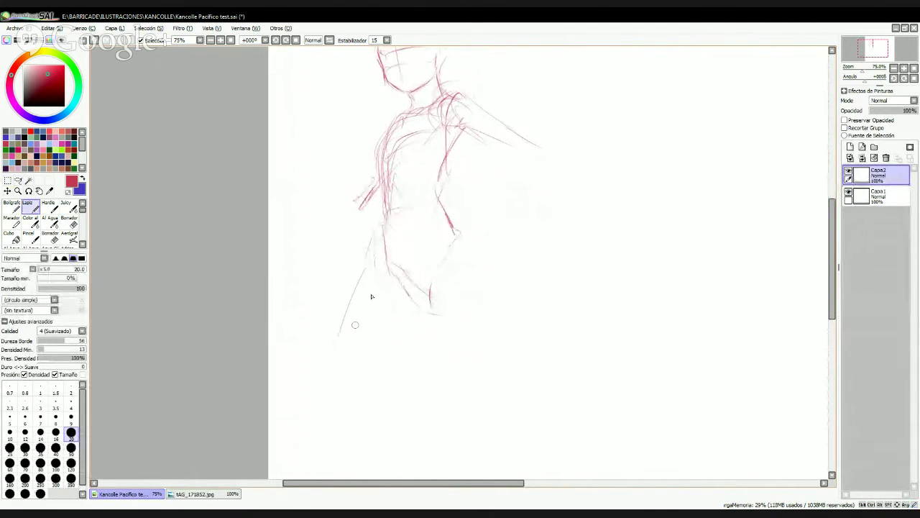
key(ctrl+z)
mouse_move(364, 276)
mouse_down()
mouse_move(304, 382)
mouse_move(324, 389)
mouse_move(388, 331)
mouse_up()
drag(428, 277, 417, 430)
mouse_move(432, 396)
mouse_down()
mouse_move(444, 398)
mouse_move(481, 284)
mouse_up()
- Define the outer hip curve and reinforce the pelvis lines where the thighs meet the torso
drag(438, 194, 480, 242)
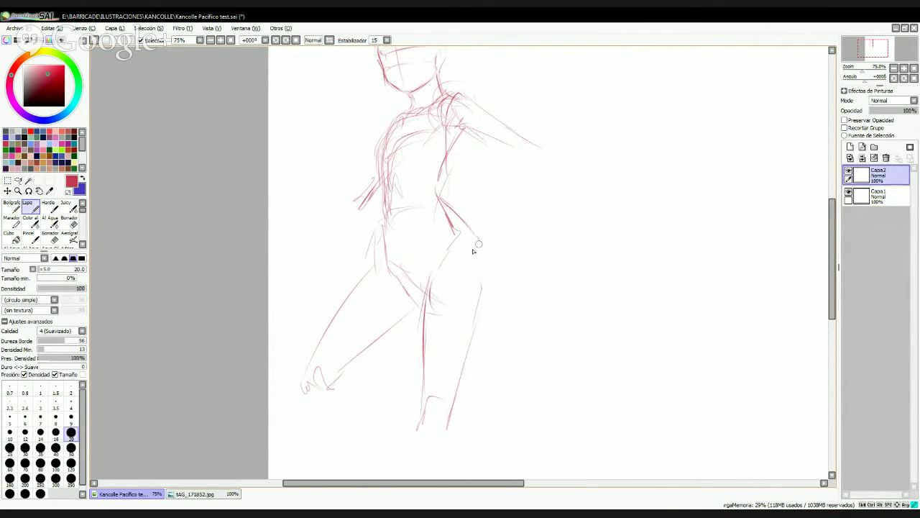
mouse_move(429, 285)
mouse_down()
mouse_move(438, 246)
mouse_move(474, 236)
mouse_up()
drag(397, 263, 440, 291)
drag(386, 236, 404, 266)
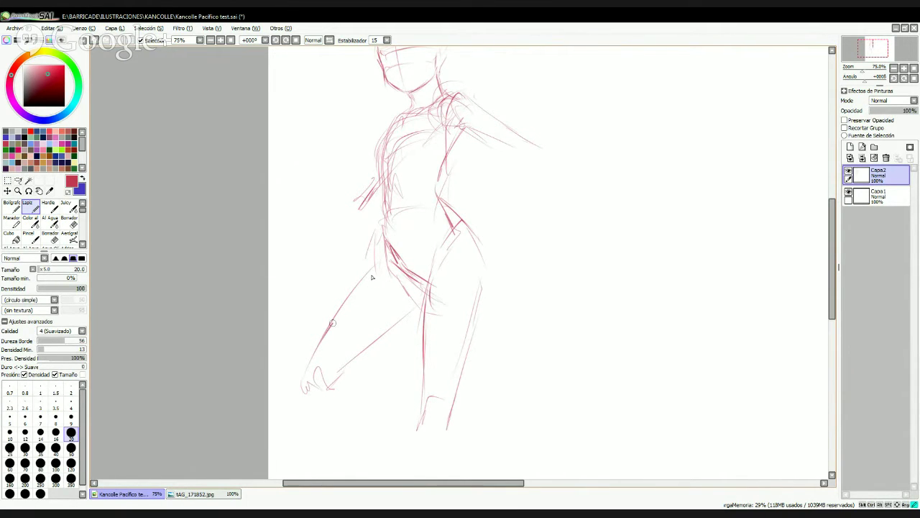
- Reinforce the upper and lower contours and the knee of the outward-angled thigh
drag(327, 335, 392, 260)
drag(308, 388, 332, 376)
drag(327, 383, 419, 312)
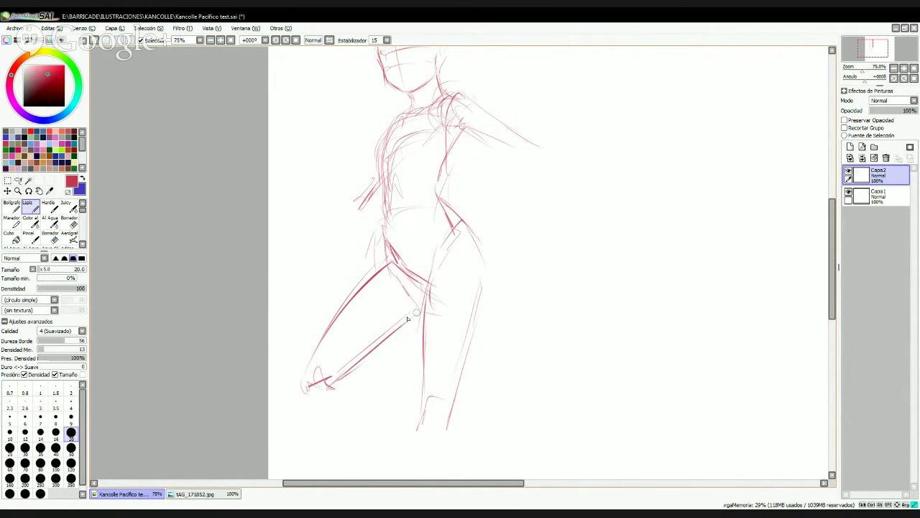
- Reinforce the contours of both thighs, hip, waist and torso sides, continuing up to the shoulder and neck
drag(348, 370, 422, 313)
mouse_move(452, 239)
mouse_down()
mouse_move(425, 344)
mouse_move(429, 311)
mouse_up()
drag(438, 267, 459, 228)
mouse_move(438, 198)
mouse_down()
mouse_move(489, 256)
mouse_move(464, 384)
mouse_move(436, 441)
mouse_move(443, 202)
mouse_move(472, 225)
mouse_up()
mouse_move(381, 221)
mouse_down()
mouse_move(392, 252)
mouse_move(378, 170)
mouse_move(388, 135)
mouse_move(446, 107)
mouse_up()
drag(440, 184, 464, 125)
mouse_move(422, 112)
mouse_down()
mouse_move(434, 105)
mouse_move(430, 85)
mouse_up()
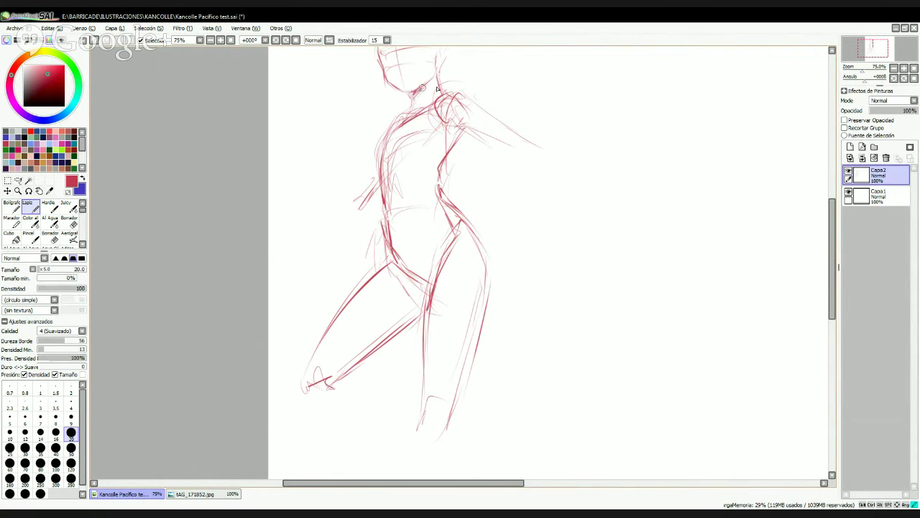
- Define the rounded shoulder and sketch the upper and lower contours of the raised arm extending from it
drag(517, 146, 450, 153)
drag(388, 135, 431, 167)
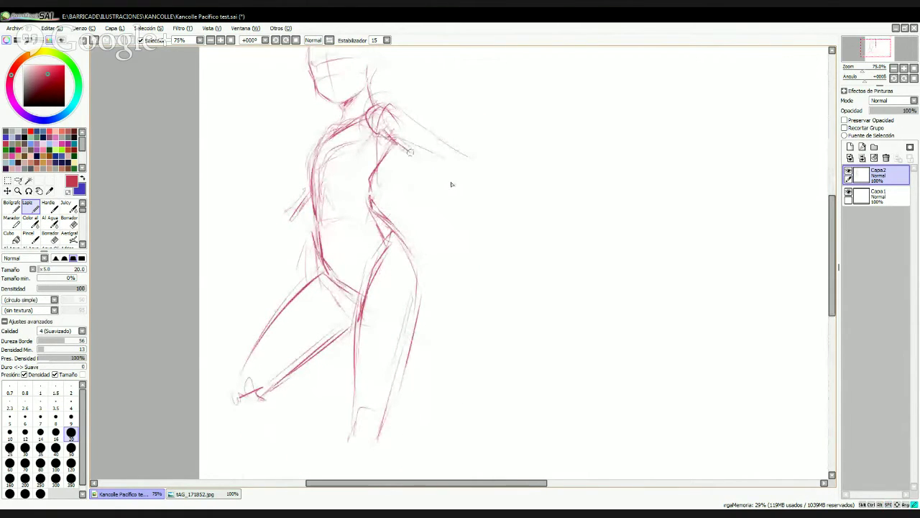
drag(386, 104, 425, 144)
mouse_move(361, 151)
mouse_down()
mouse_move(404, 159)
mouse_move(364, 131)
mouse_move(367, 104)
mouse_move(389, 111)
mouse_move(362, 126)
mouse_move(395, 142)
mouse_up()
drag(392, 110, 442, 165)
drag(403, 134, 457, 175)
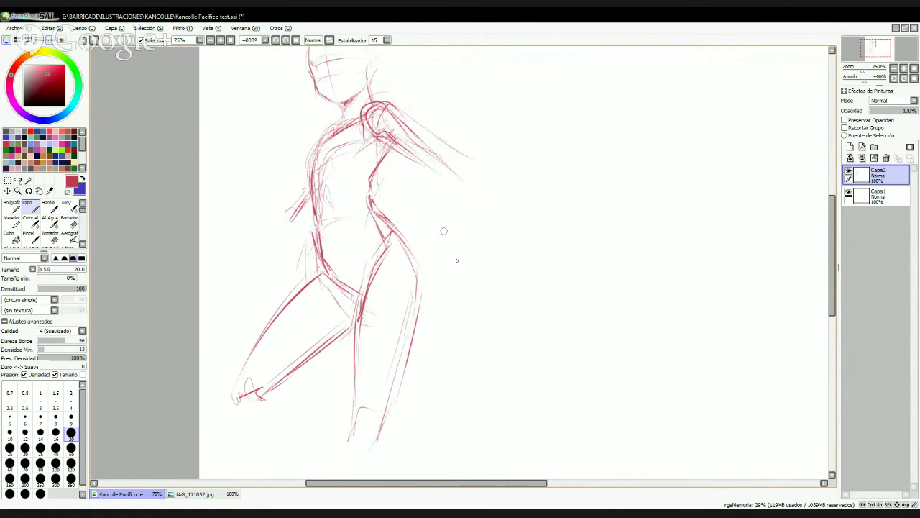
- Free-transform the whole figure, scaling it down proportionally and repositioning it on the canvas
drag(432, 325, 438, 195)
drag(473, 104, 481, 289)
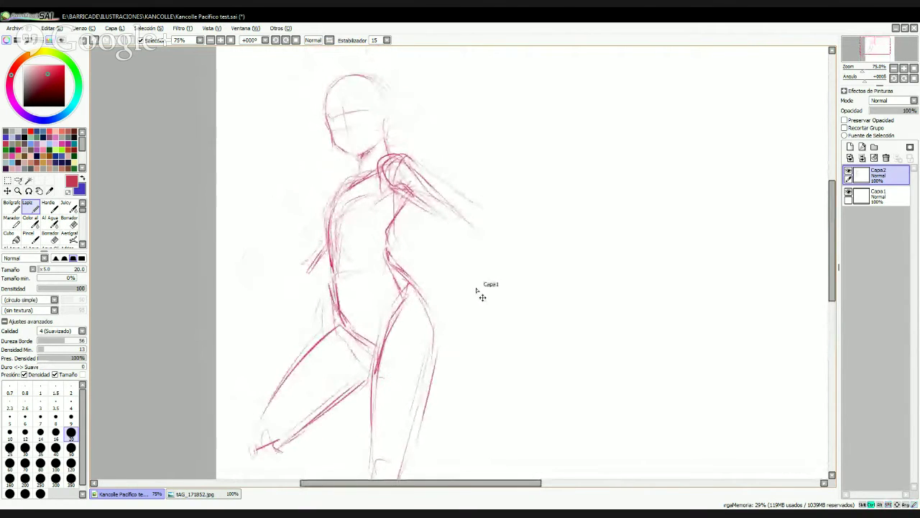
key(ctrl+t)
drag(246, 71, 304, 143)
drag(348, 195, 324, 121)
key(Return)
- Sketch the straight leg's knee and its lower leg tapering down to the ankle
drag(446, 225, 458, 125)
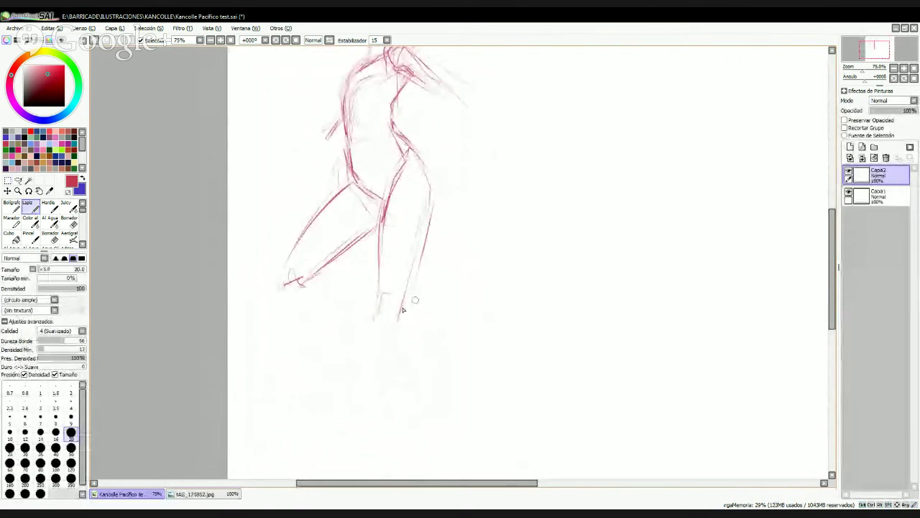
scroll(403, 309, down, 3)
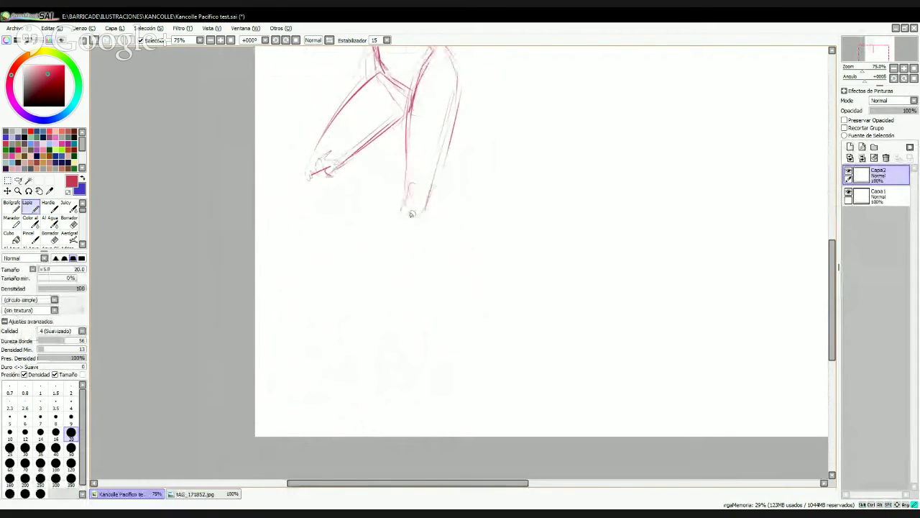
mouse_move(411, 192)
mouse_down()
mouse_move(425, 164)
mouse_move(427, 188)
mouse_up()
drag(414, 198, 434, 191)
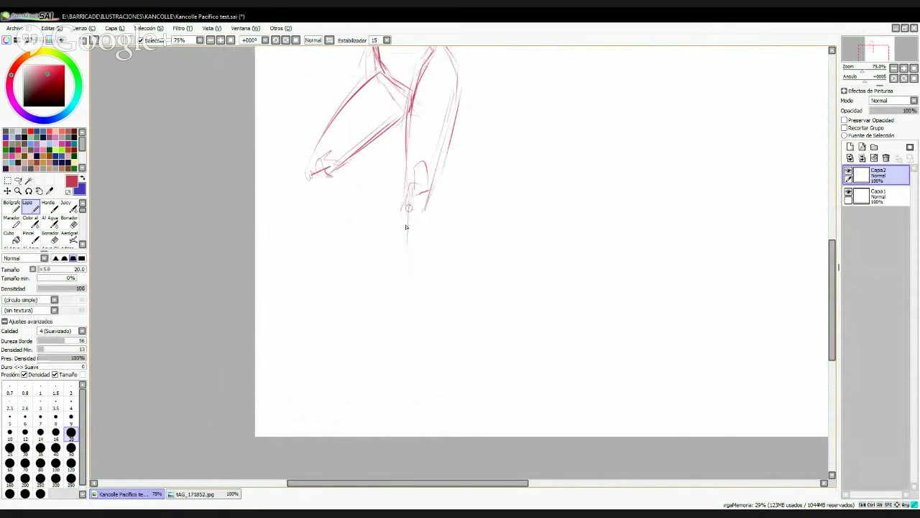
drag(406, 225, 398, 323)
drag(435, 214, 433, 248)
drag(425, 263, 397, 351)
drag(421, 285, 409, 336)
drag(399, 327, 404, 276)
drag(393, 335, 410, 336)
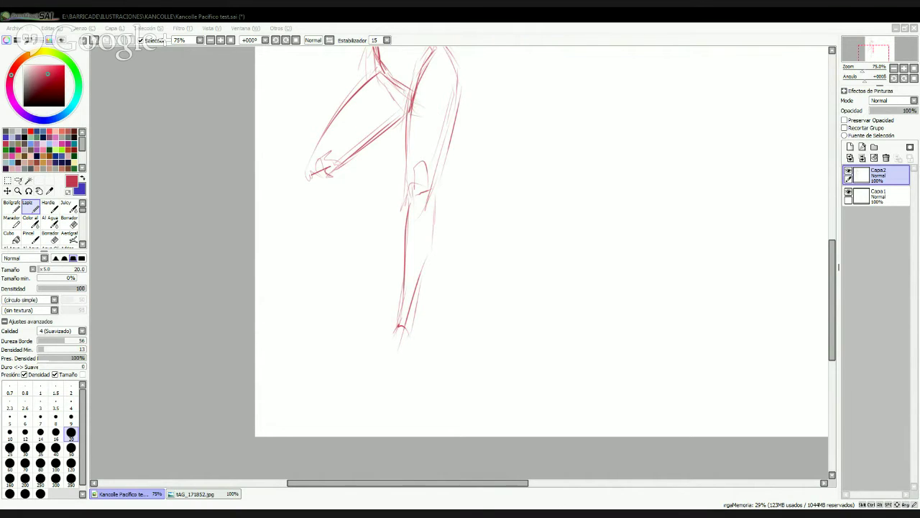
- Rework the outer curve of the straight leg's calf below the knee and reinforce its outer thigh contour
click(244, 475)
drag(435, 193, 433, 266)
key(ctrl+z)
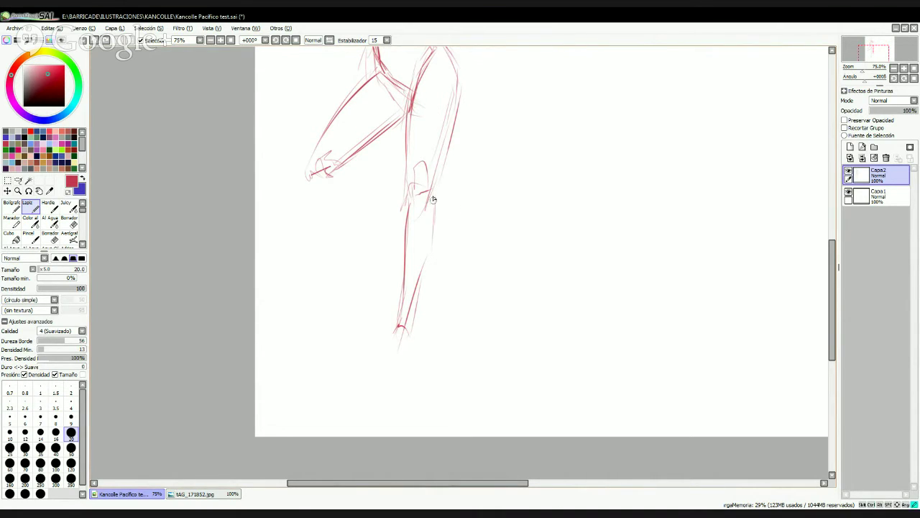
drag(432, 200, 437, 234)
key(ctrl+z)
drag(433, 190, 439, 241)
mouse_move(437, 172)
mouse_down()
mouse_move(460, 98)
mouse_move(450, 140)
mouse_up()
drag(460, 81, 456, 125)
mouse_move(463, 80)
mouse_down()
mouse_move(470, 125)
mouse_move(460, 145)
mouse_up()
key(ctrl+z)
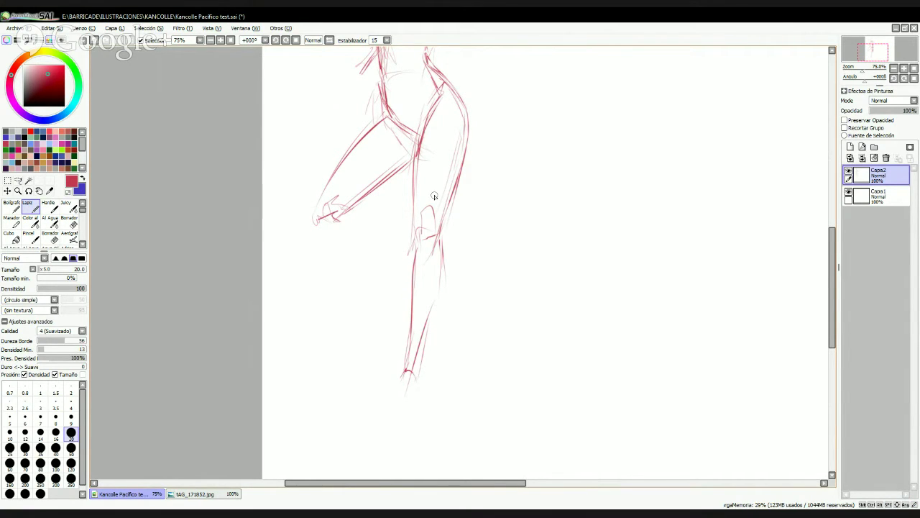
- Sketch the standing leg's ankle and the foot pointing downward
scroll(432, 329, down, 3)
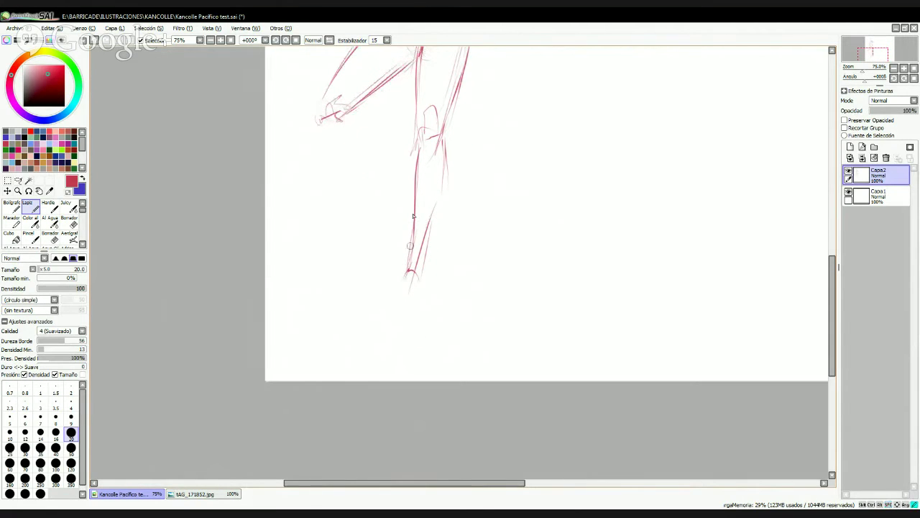
drag(407, 267, 415, 254)
mouse_move(409, 262)
mouse_down()
mouse_move(420, 262)
mouse_move(399, 315)
mouse_up()
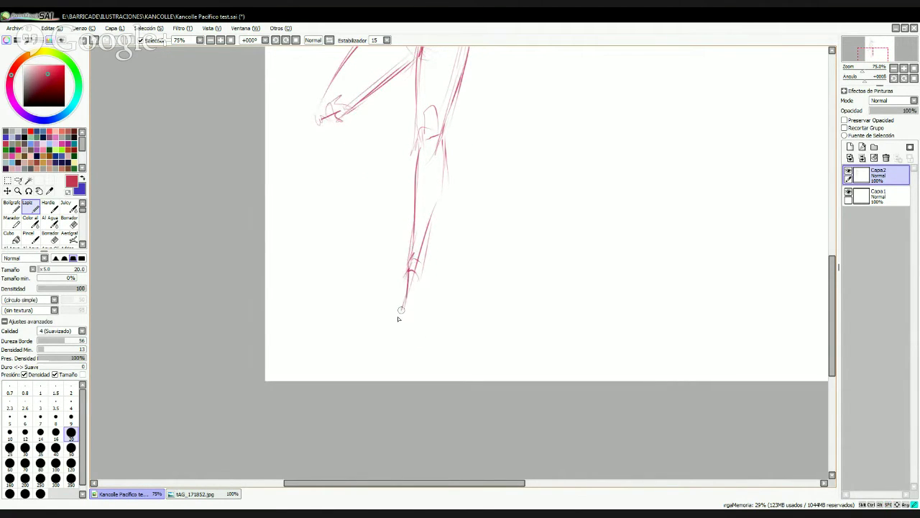
mouse_move(405, 272)
mouse_down()
mouse_move(392, 311)
mouse_move(420, 315)
mouse_move(395, 320)
mouse_move(405, 329)
mouse_move(417, 309)
mouse_move(415, 273)
mouse_up()
- Sketch the bent leg's lower leg folded back toward the standing knee, and reinforce the standing leg's calf
key(space)
mouse_move(424, 141)
mouse_down()
mouse_move(439, 299)
mouse_move(460, 237)
mouse_up()
drag(371, 238, 401, 274)
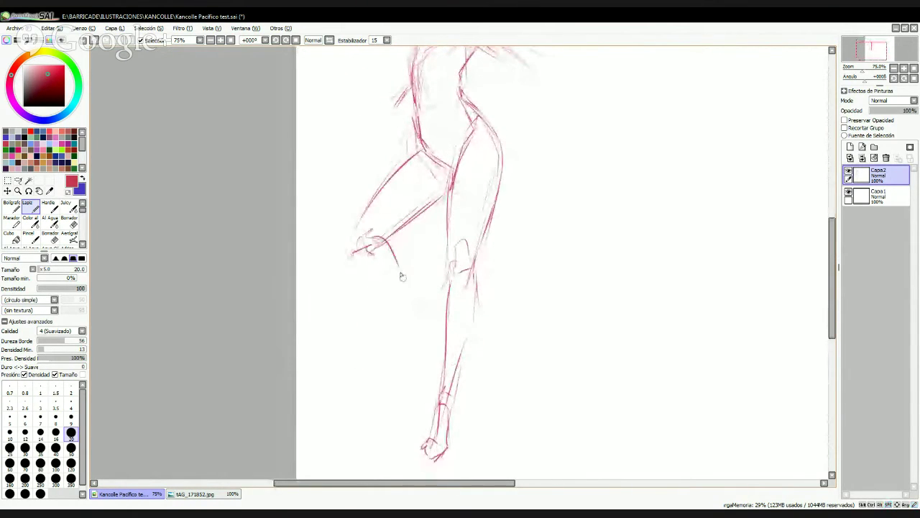
key(ctrl+z)
mouse_move(370, 246)
mouse_down()
mouse_move(401, 257)
mouse_move(414, 276)
mouse_move(436, 276)
mouse_up()
mouse_move(347, 261)
mouse_down()
mouse_move(449, 291)
mouse_move(444, 279)
mouse_up()
mouse_move(403, 256)
mouse_down()
mouse_move(454, 282)
mouse_move(430, 284)
mouse_move(475, 304)
mouse_move(481, 316)
mouse_move(463, 353)
mouse_up()
drag(480, 305, 471, 335)
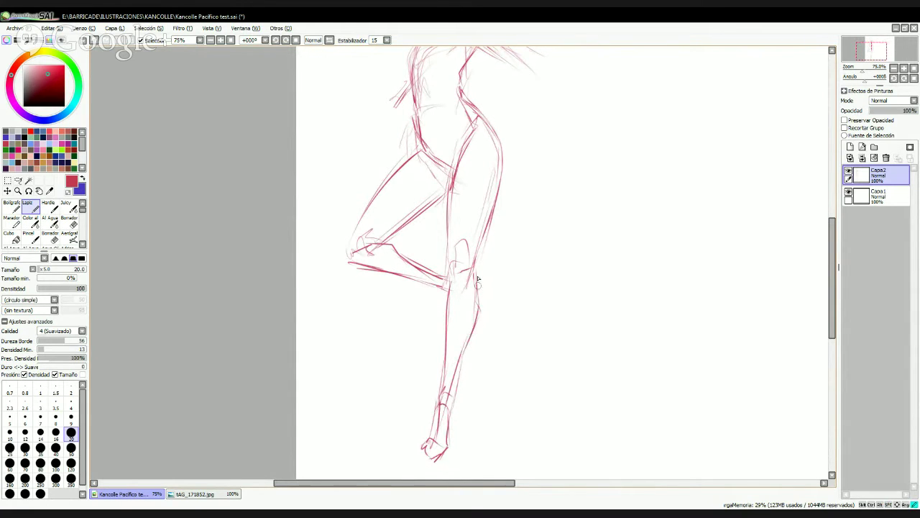
- Sketch the bent leg's foot emerging behind the standing calf, and firm up the standing foot's contour
mouse_move(473, 270)
mouse_down()
mouse_move(478, 310)
mouse_move(511, 309)
mouse_move(472, 217)
mouse_move(439, 233)
mouse_move(450, 223)
mouse_move(440, 247)
mouse_move(445, 223)
mouse_up()
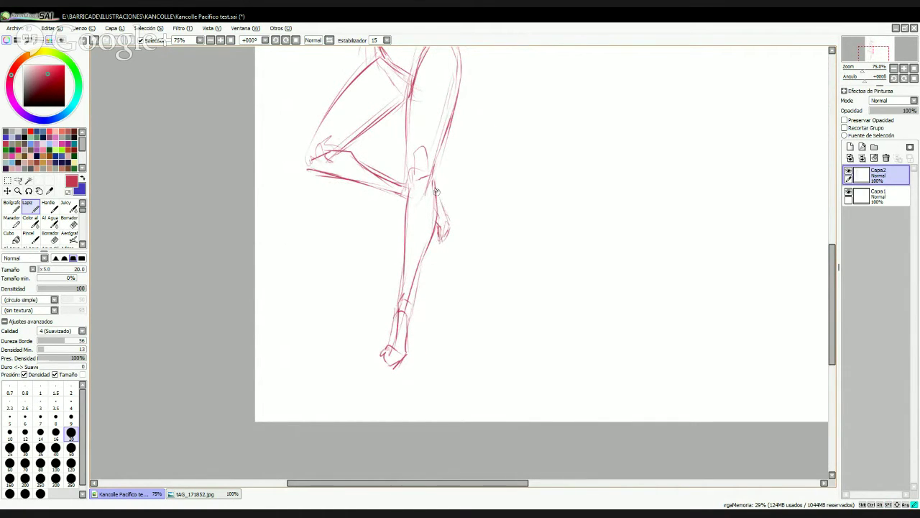
drag(436, 191, 447, 215)
mouse_move(409, 315)
mouse_down()
mouse_move(391, 366)
mouse_move(380, 358)
mouse_move(380, 374)
mouse_move(406, 358)
mouse_up()
- Reinforce the bent leg's shin line and the outer and inner contours of its thigh
drag(496, 146, 538, 253)
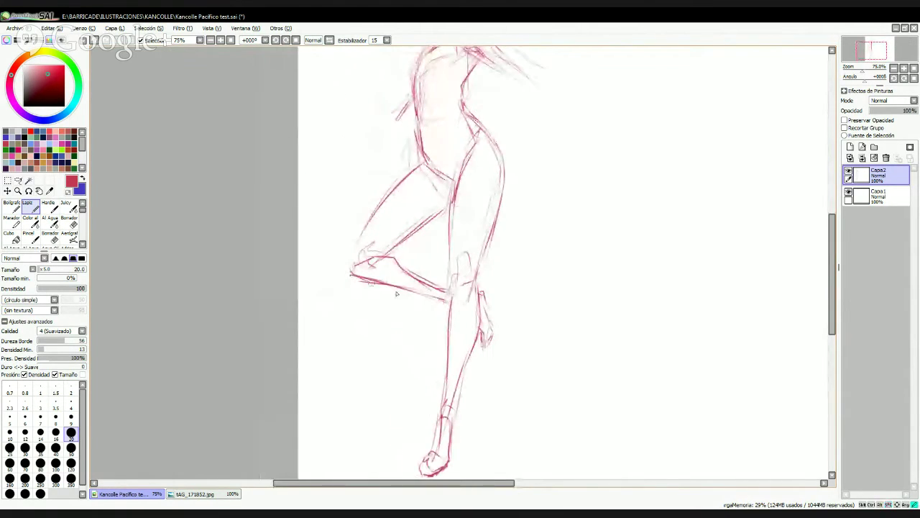
drag(396, 293, 437, 305)
mouse_move(351, 275)
mouse_down()
mouse_move(345, 261)
mouse_move(355, 232)
mouse_move(389, 198)
mouse_up()
key(ctrl+z)
mouse_move(347, 257)
mouse_down()
mouse_move(430, 165)
mouse_move(428, 180)
mouse_move(368, 231)
mouse_move(364, 223)
mouse_move(421, 164)
mouse_up()
mouse_move(393, 253)
mouse_down()
mouse_move(381, 260)
mouse_move(444, 213)
mouse_up()
- Try reinforcing the raised upper arm and extending it with an elbow and a forearm angled downward
drag(485, 162, 453, 256)
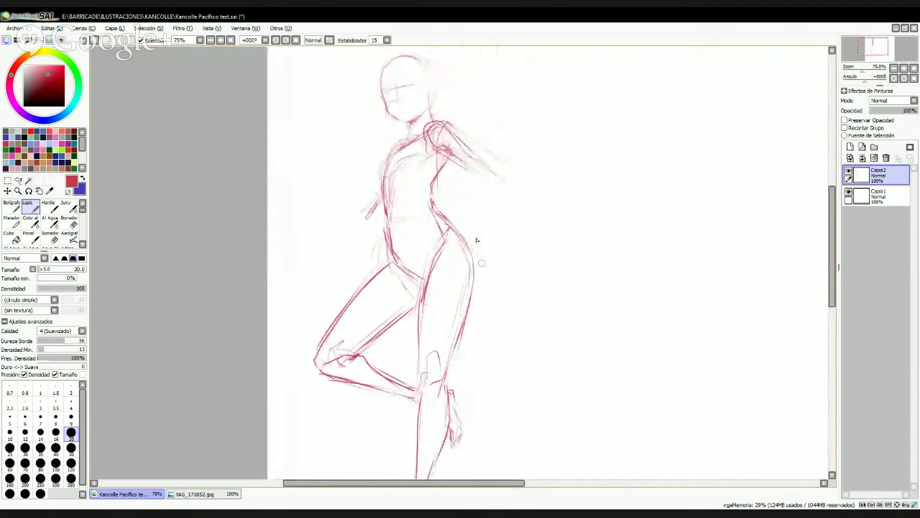
drag(444, 147, 486, 179)
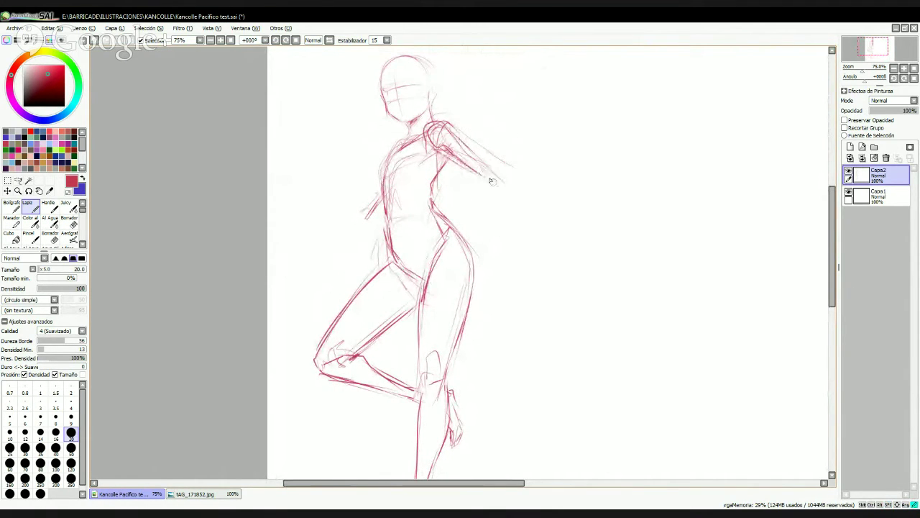
drag(450, 154, 485, 173)
mouse_move(453, 132)
mouse_down()
mouse_move(488, 161)
mouse_move(483, 180)
mouse_move(507, 205)
mouse_up()
drag(481, 144, 536, 203)
drag(487, 178, 518, 210)
drag(507, 171, 544, 216)
- Erase the forearm and the outer part of the upper arm with the Borrador at size 60, keeping the shoulder
key(e)
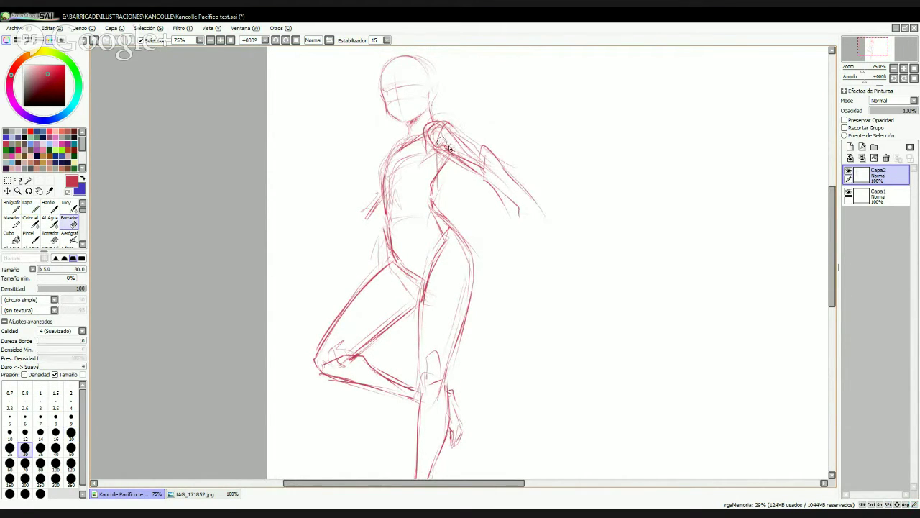
key(bracketright)
key(bracketright)
key(bracketright)
key(bracketright)
mouse_move(452, 147)
mouse_down()
mouse_move(495, 184)
mouse_move(539, 247)
mouse_move(515, 230)
mouse_up()
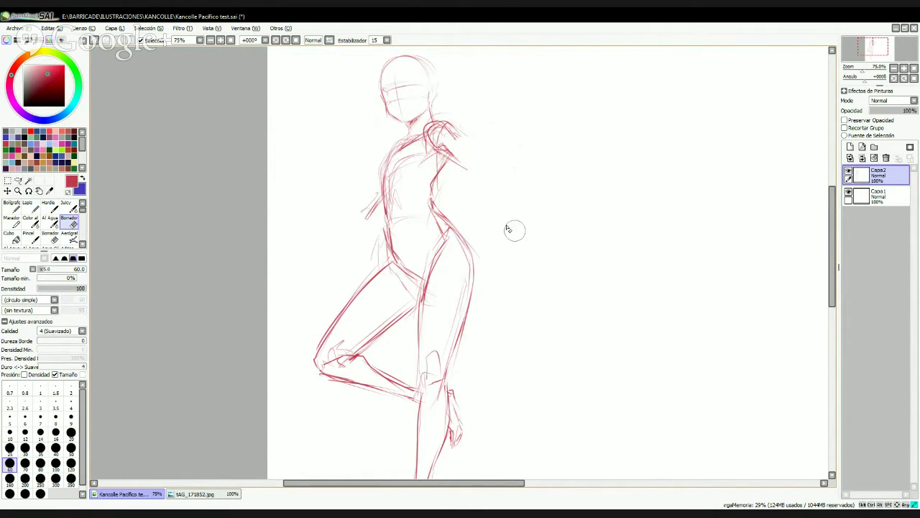
- Mirror the view and, with Lapiz, sketch a box-shaped weapon with two round openings above a fist, joined to the shoulder by the upper arm
key(n)
key(h)
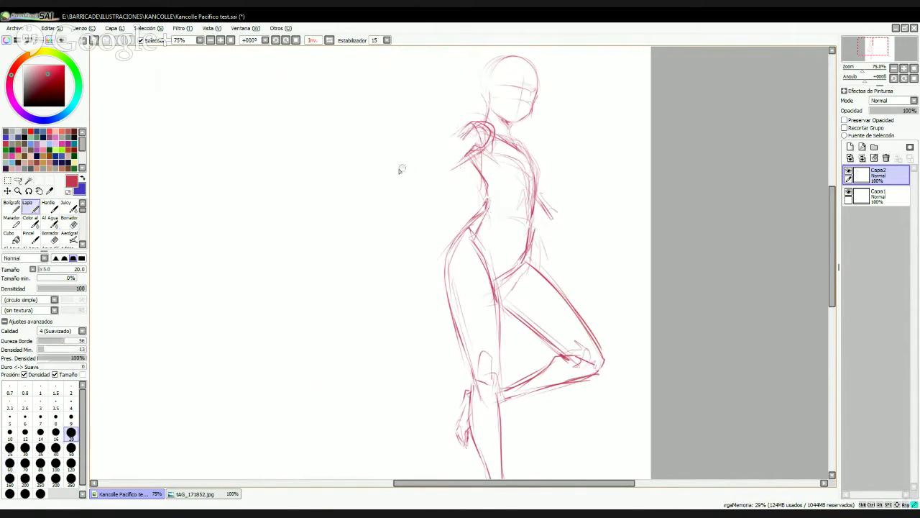
mouse_move(401, 170)
mouse_down()
mouse_move(431, 168)
mouse_move(412, 174)
mouse_move(424, 192)
mouse_move(433, 184)
mouse_move(405, 198)
mouse_move(411, 178)
mouse_move(429, 170)
mouse_move(420, 189)
mouse_move(435, 188)
mouse_move(404, 170)
mouse_move(389, 177)
mouse_move(370, 167)
mouse_move(414, 132)
mouse_up()
mouse_move(365, 150)
mouse_down()
mouse_move(374, 174)
mouse_move(424, 125)
mouse_move(375, 174)
mouse_move(436, 152)
mouse_up()
mouse_move(378, 174)
mouse_down()
mouse_move(440, 148)
mouse_move(381, 147)
mouse_move(393, 160)
mouse_move(413, 140)
mouse_move(432, 156)
mouse_move(408, 181)
mouse_up()
drag(392, 177, 413, 210)
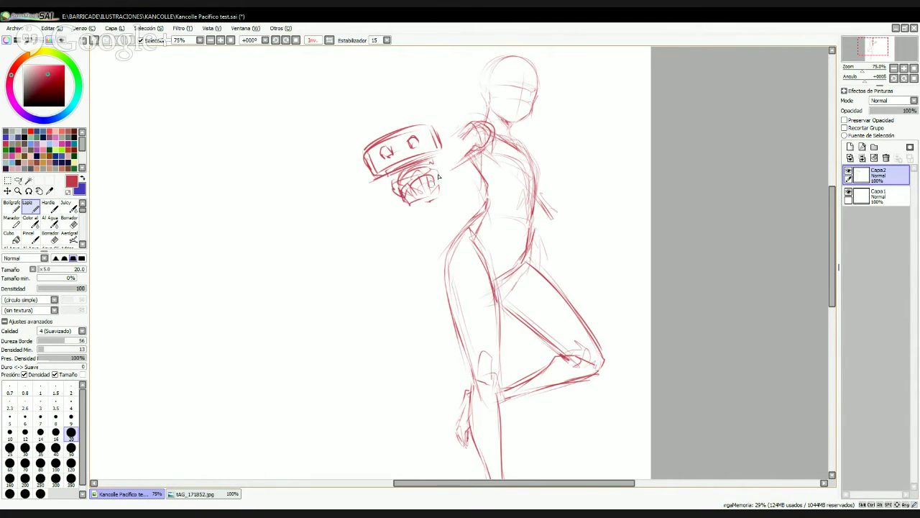
mouse_move(435, 173)
mouse_down()
mouse_move(438, 149)
mouse_move(451, 165)
mouse_move(464, 154)
mouse_move(471, 123)
mouse_up()
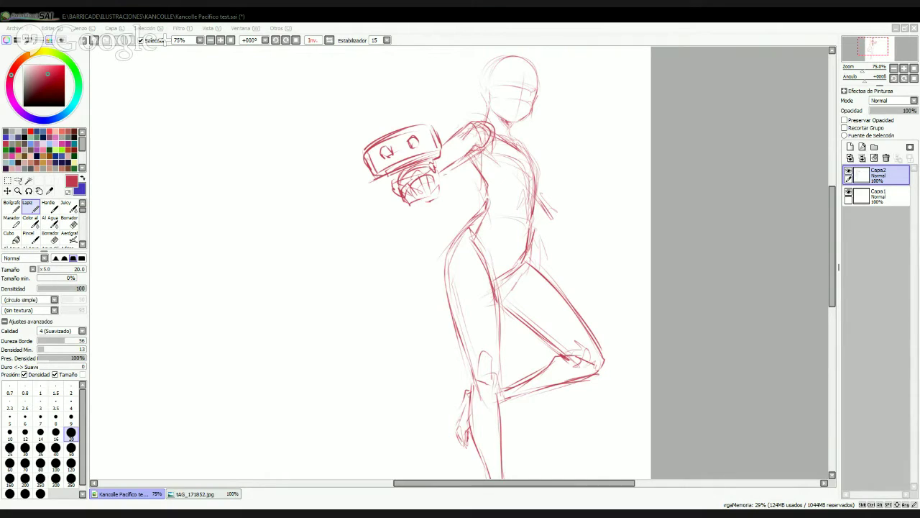
- Sketch the other arm behind the torso, with its elbow at waist height and the forearm angled down and outward
key(space)
drag(538, 167, 547, 184)
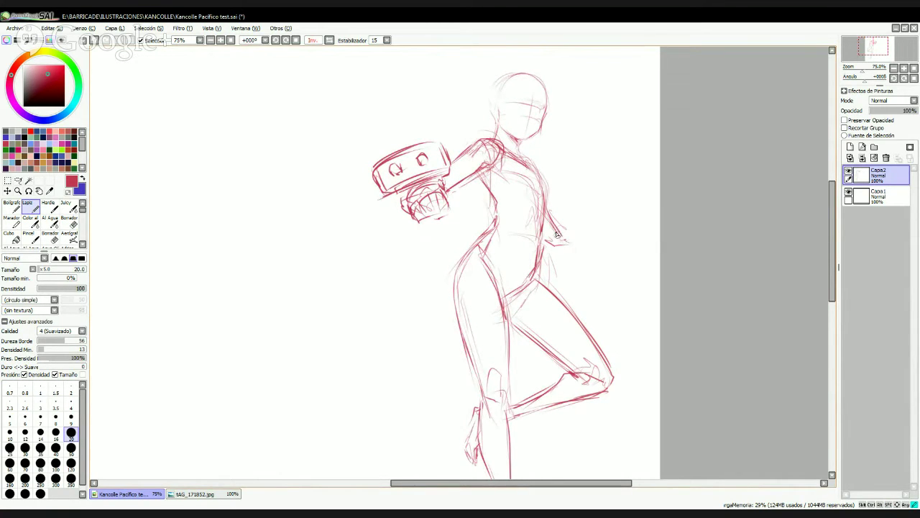
mouse_move(556, 234)
mouse_down()
mouse_move(609, 270)
mouse_move(589, 258)
mouse_up()
key(alt+Tab)
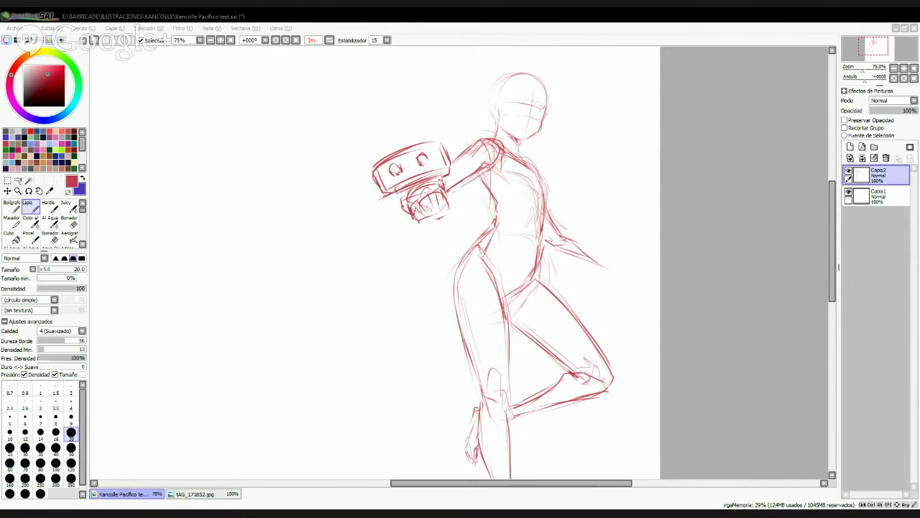
mouse_move(547, 238)
mouse_down()
mouse_move(512, 137)
mouse_move(581, 199)
mouse_up()
mouse_move(528, 175)
mouse_down()
mouse_move(517, 172)
mouse_move(582, 207)
mouse_up()
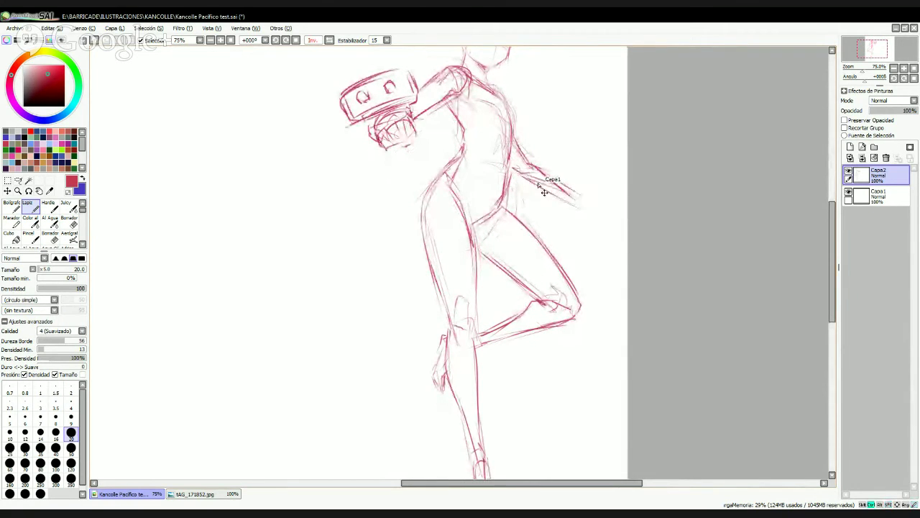
key(ctrl+z)
mouse_move(524, 172)
mouse_down()
mouse_move(574, 203)
mouse_move(581, 196)
mouse_move(578, 205)
mouse_up()
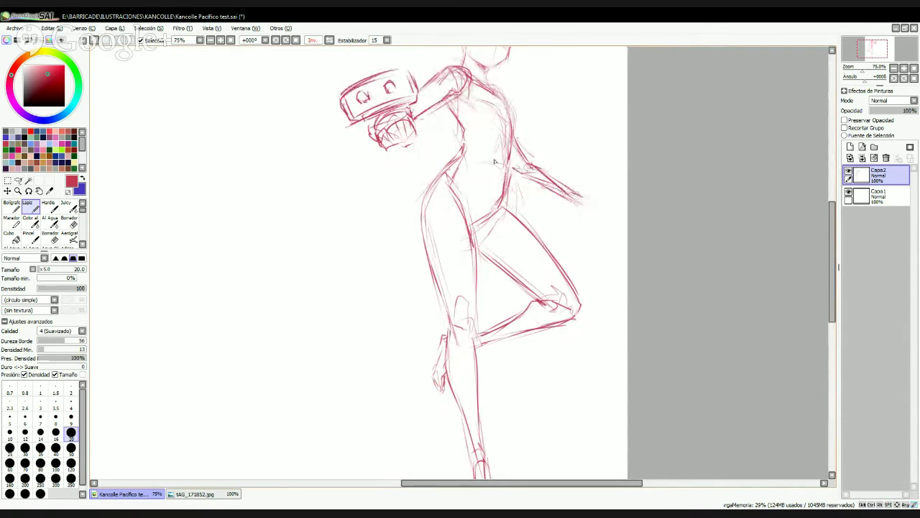
- Reinforce the box-shaped weapon's edges and sketch a slim rounded device along the rear forearm to the hand
mouse_move(354, 122)
mouse_down()
mouse_move(419, 99)
mouse_move(359, 85)
mouse_move(345, 99)
mouse_up()
drag(361, 85, 405, 78)
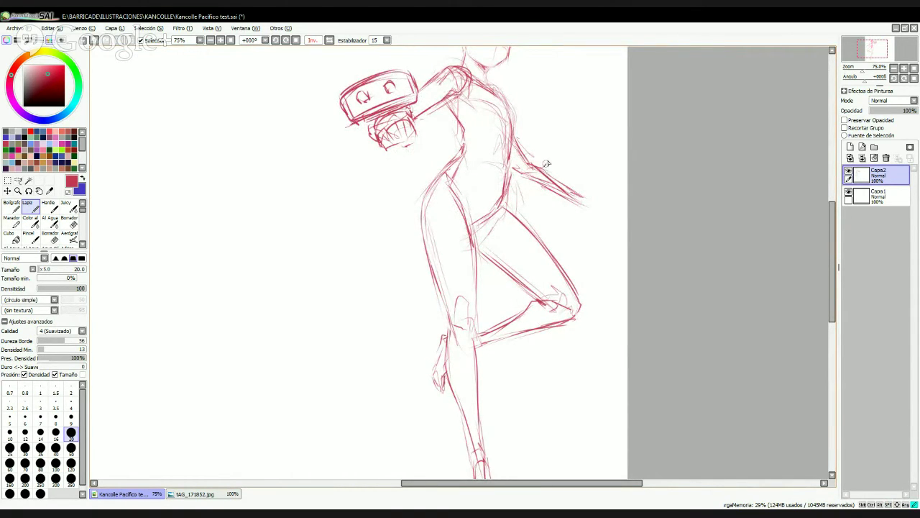
mouse_move(545, 164)
mouse_down()
mouse_move(572, 172)
mouse_move(578, 193)
mouse_move(576, 177)
mouse_move(567, 180)
mouse_move(578, 167)
mouse_move(584, 186)
mouse_up()
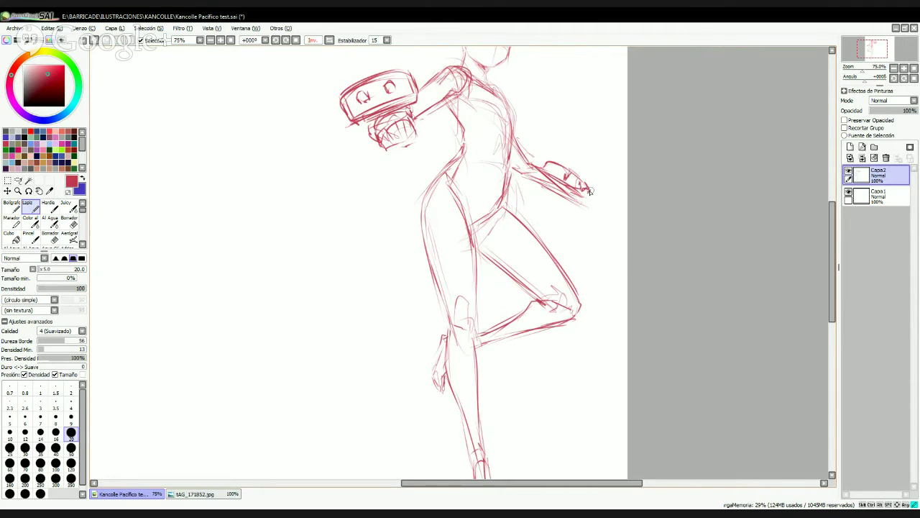
mouse_move(600, 198)
mouse_down()
mouse_move(580, 185)
mouse_move(604, 203)
mouse_up()
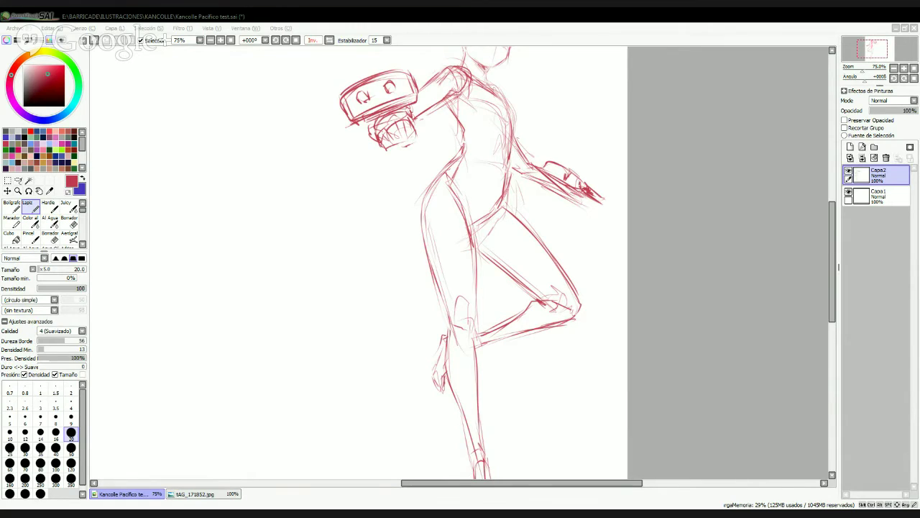
- Sketch rounded equipment pods on the outer side of both thighs, with strap bands wrapping around each leg
drag(419, 253, 424, 278)
drag(416, 225, 415, 290)
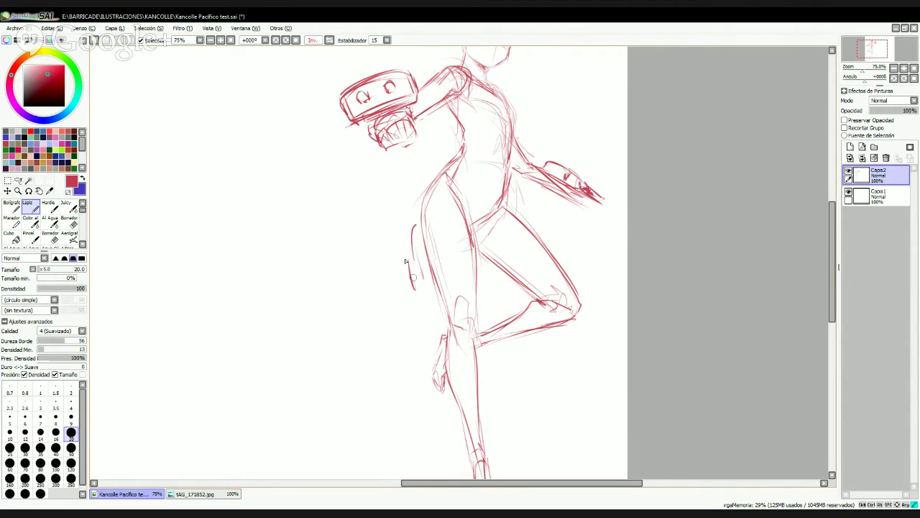
drag(406, 258, 432, 287)
drag(418, 239, 426, 281)
mouse_move(415, 267)
mouse_down()
mouse_move(433, 282)
mouse_move(418, 239)
mouse_move(427, 234)
mouse_move(414, 232)
mouse_move(421, 229)
mouse_move(423, 240)
mouse_move(430, 234)
mouse_move(416, 241)
mouse_move(430, 247)
mouse_move(438, 274)
mouse_move(479, 278)
mouse_move(447, 255)
mouse_move(457, 246)
mouse_move(446, 235)
mouse_move(520, 227)
mouse_up()
key(ctrl+z)
mouse_move(494, 257)
mouse_down()
mouse_move(520, 227)
mouse_move(544, 252)
mouse_move(561, 252)
mouse_up()
drag(540, 220, 565, 252)
drag(576, 176, 611, 201)
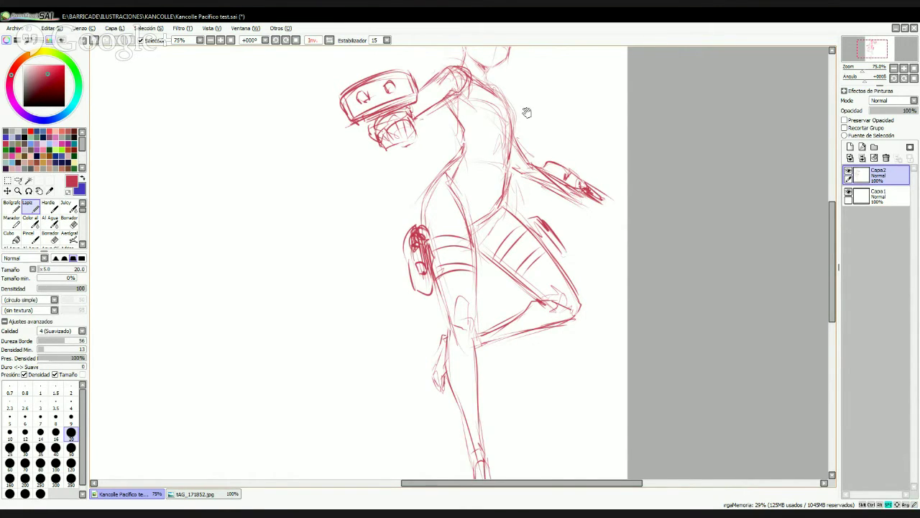
- Sketch a tall, thin vertical mast rising from behind the front shoulder to above the head
drag(527, 112, 572, 252)
mouse_move(482, 124)
mouse_down()
mouse_move(476, 214)
mouse_move(481, 176)
mouse_move(486, 267)
mouse_move(495, 251)
mouse_up()
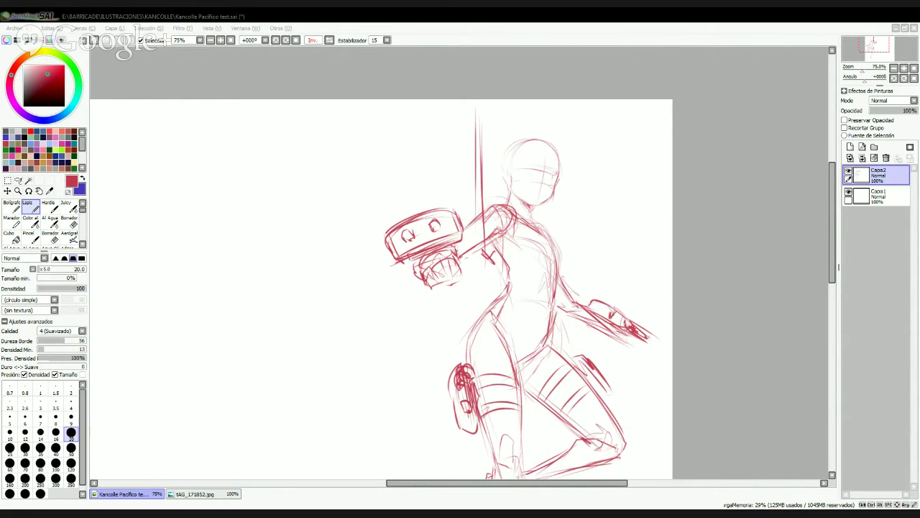
click(295, 417)
drag(480, 114, 478, 186)
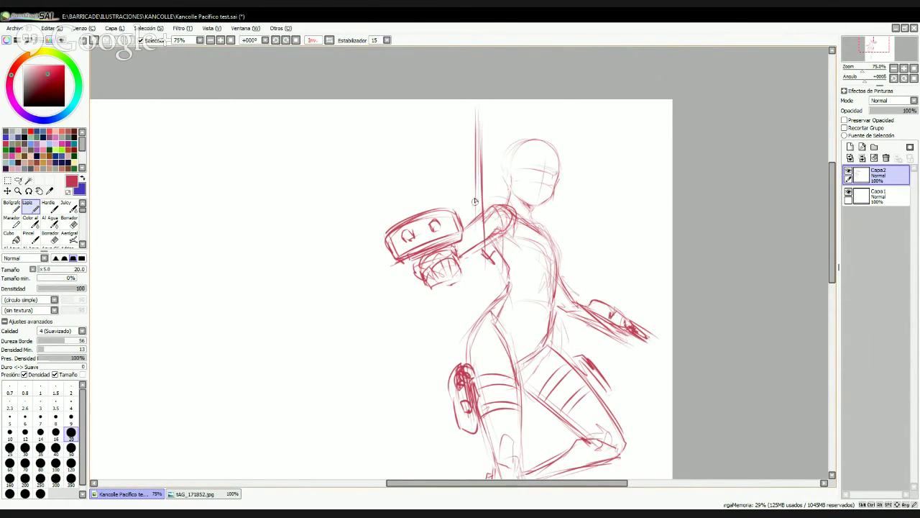
mouse_move(546, 413)
mouse_down()
mouse_move(532, 222)
mouse_move(535, 232)
mouse_move(462, 278)
mouse_up()
key(ctrl)
scroll(528, 183, up, 5)
scroll(524, 178, down, 1)
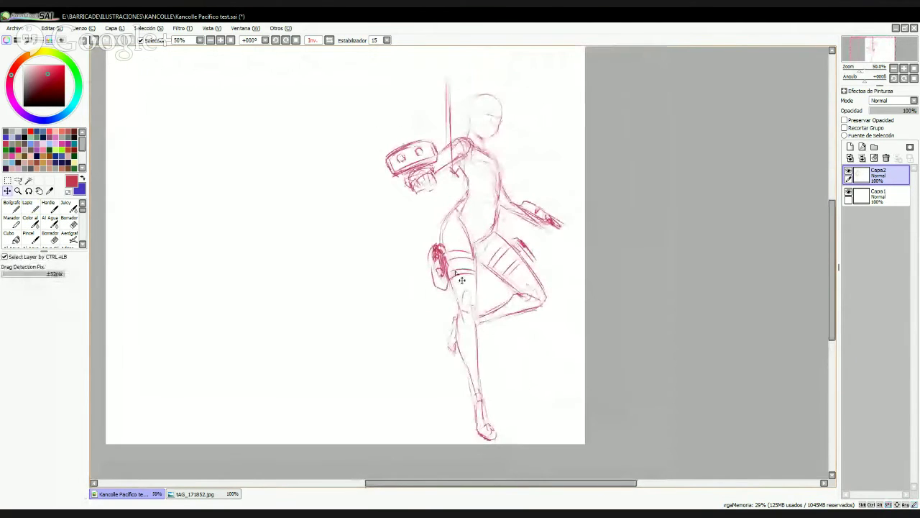
- Move the figure sketch slightly upward and pull the lower-left corner of its transform frame outward
drag(475, 242, 470, 223)
key(ctrl+t)
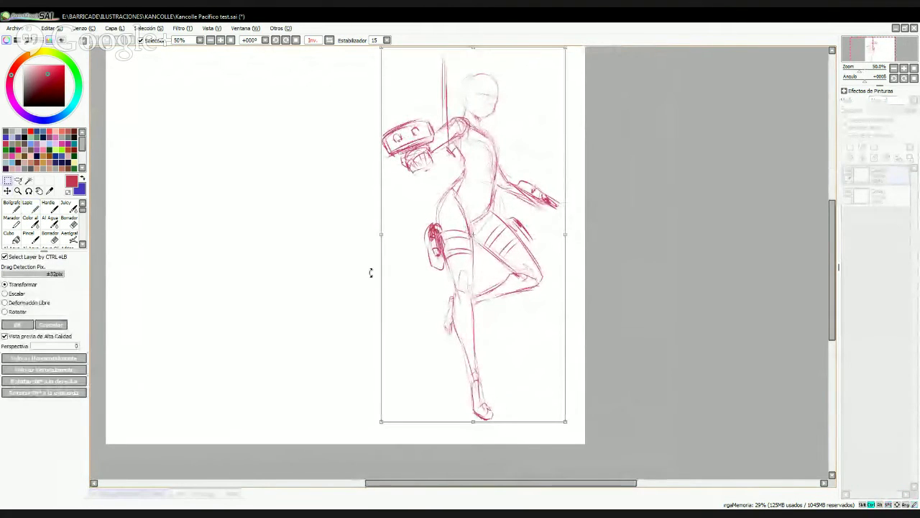
drag(381, 422, 375, 430)
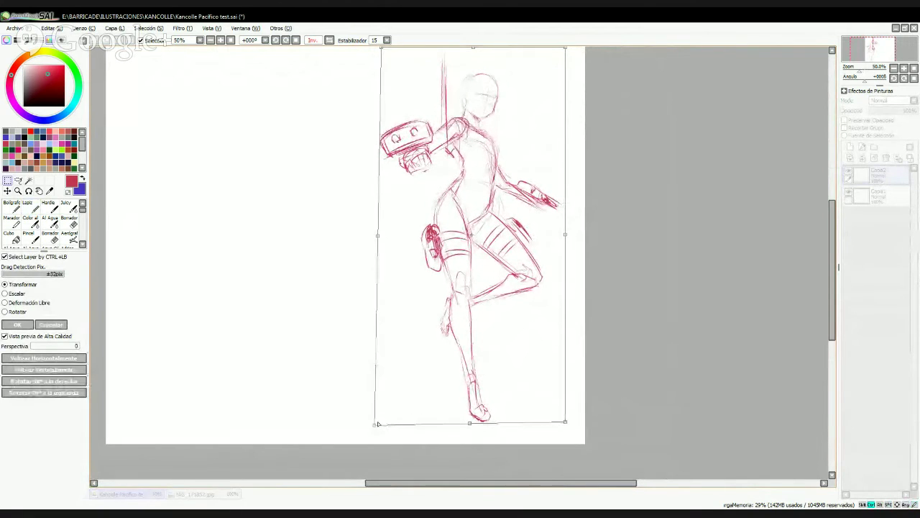
key(Return)
- Sketch short crossbars near the mast's tip and reinforce its vertical shaft down to the shoulder
scroll(512, 243, up, 1)
drag(483, 169, 524, 187)
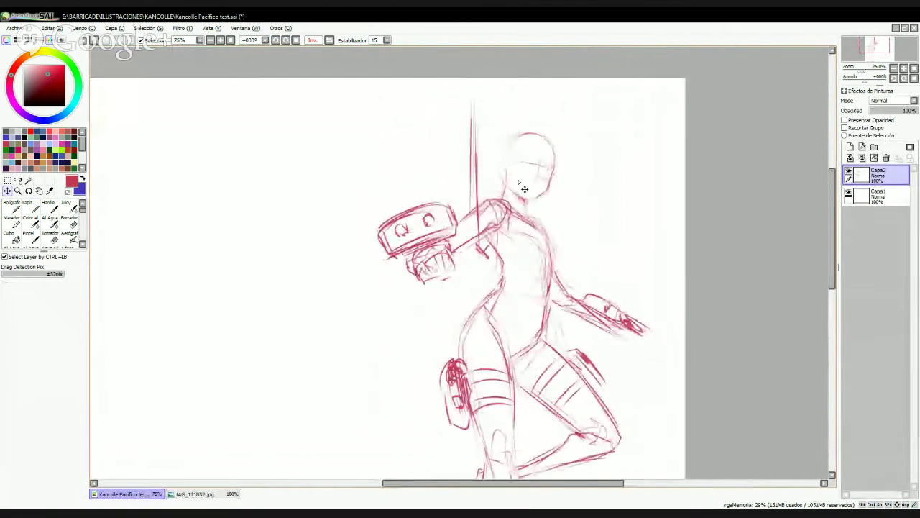
key(n)
mouse_move(444, 110)
mouse_down()
mouse_move(475, 125)
mouse_move(484, 113)
mouse_move(491, 126)
mouse_move(507, 94)
mouse_move(475, 104)
mouse_move(474, 118)
mouse_up()
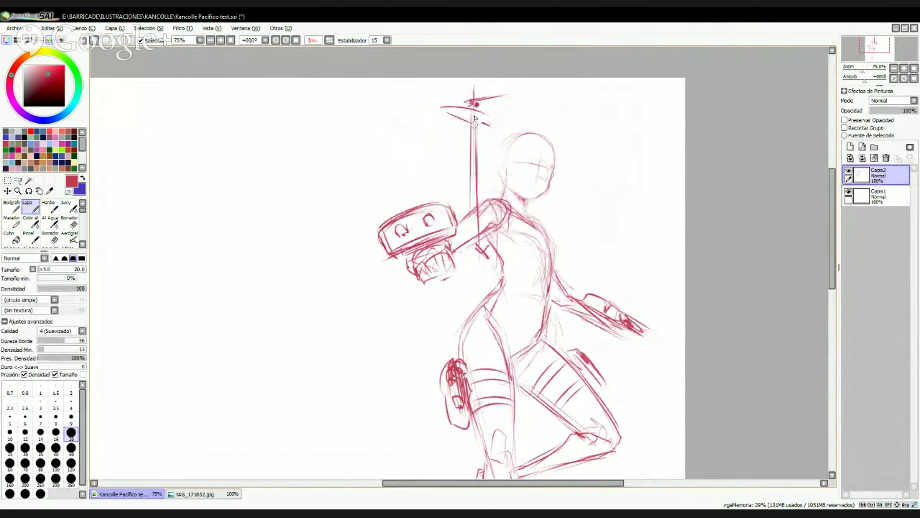
drag(474, 86, 474, 108)
drag(470, 141, 478, 236)
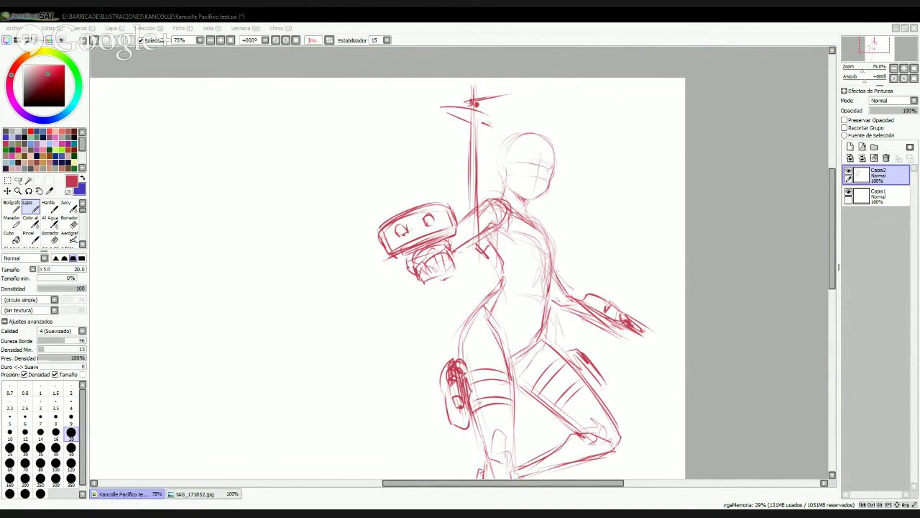
click(329, 359)
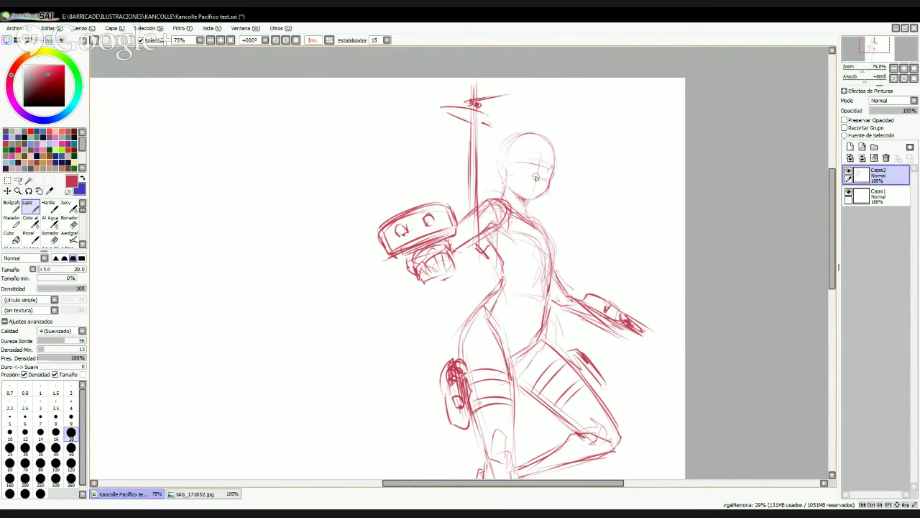
- Scale the whole figure sketch down slightly from its upper-left corner to leave space above the mast
scroll(536, 178, down, 3)
key(ctrl+t)
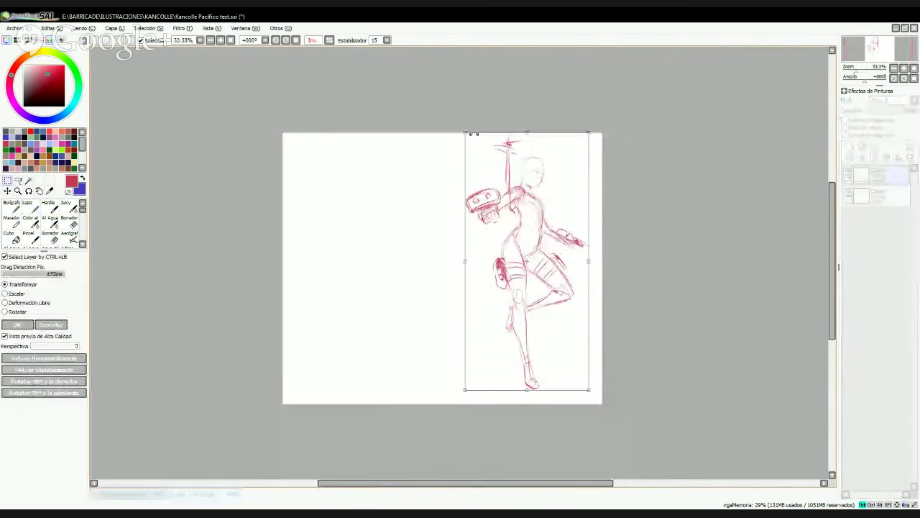
drag(474, 133, 473, 150)
key(Return)
- Extend the mast's tip upward with a thin line above the crossbars
scroll(584, 180, up, 1)
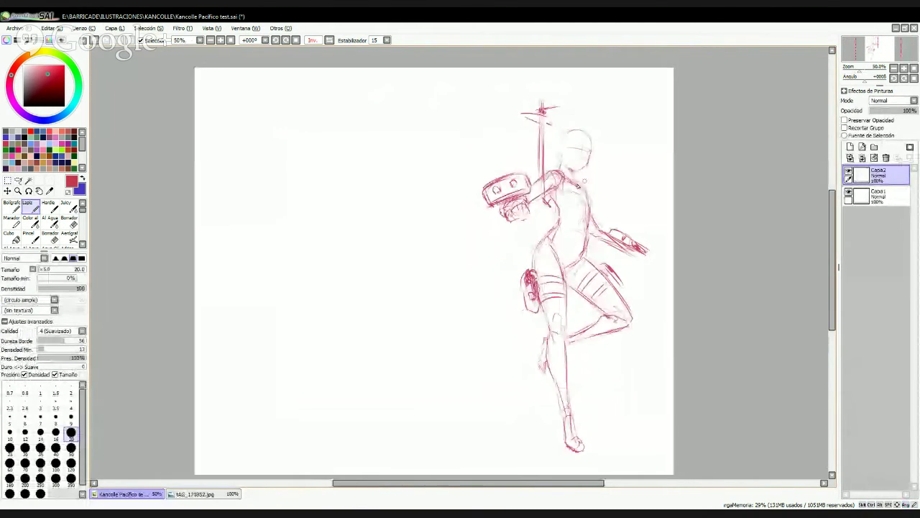
scroll(578, 186, up, 1)
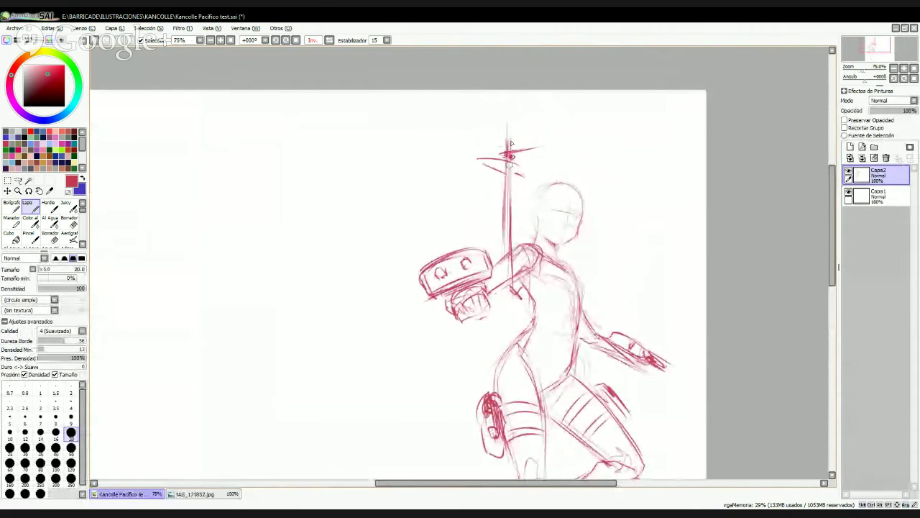
key(ctrl+z)
drag(507, 101, 510, 187)
key(ctrl+z)
- Reinforce the upper and lower outlines of the arm holding the box-shaped weapon
scroll(503, 143, down, 3)
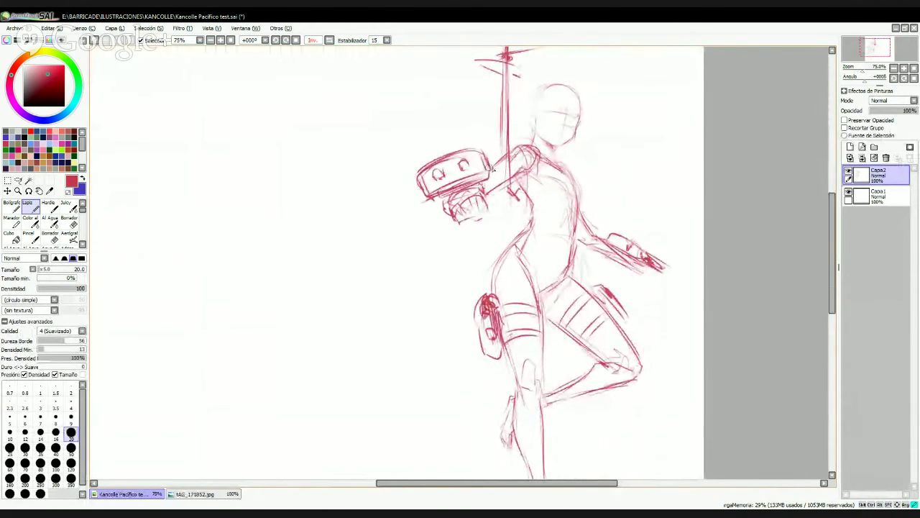
drag(489, 169, 532, 146)
mouse_move(487, 194)
mouse_down()
mouse_move(531, 170)
mouse_move(487, 196)
mouse_up()
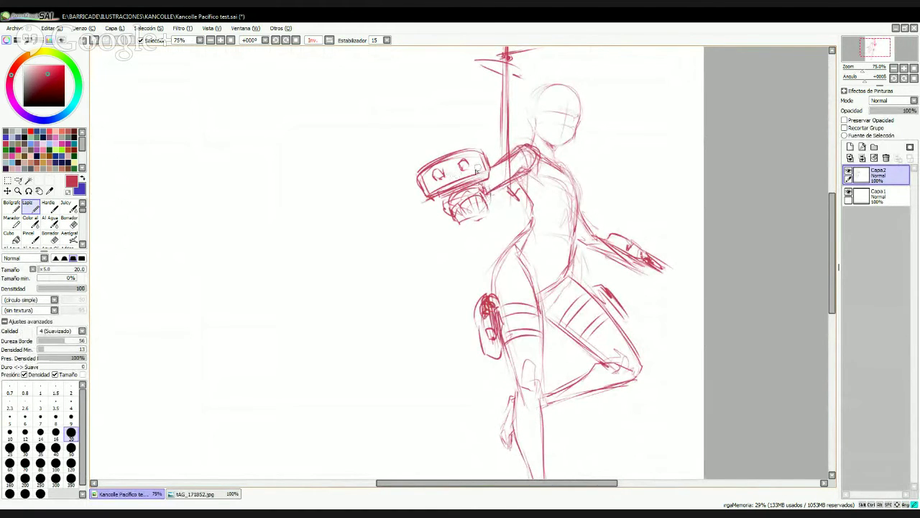
- Mirror the view horizontally and touch up the rear forearm
key(h)
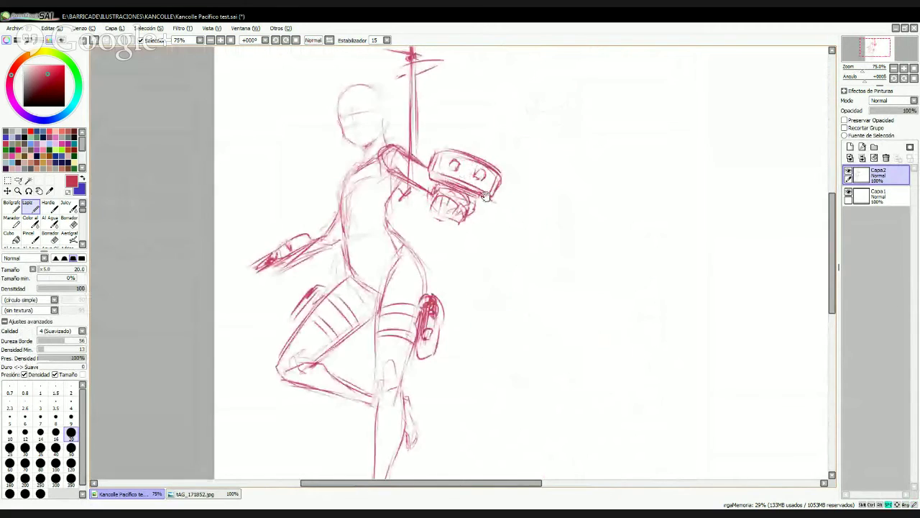
drag(486, 196, 560, 169)
mouse_move(332, 241)
mouse_down()
mouse_move(326, 250)
mouse_move(341, 253)
mouse_up()
drag(575, 222, 520, 236)
- Try a curved support arm sweeping from the back to a large rounded plate beyond the box-shaped weapon
drag(435, 208, 578, 148)
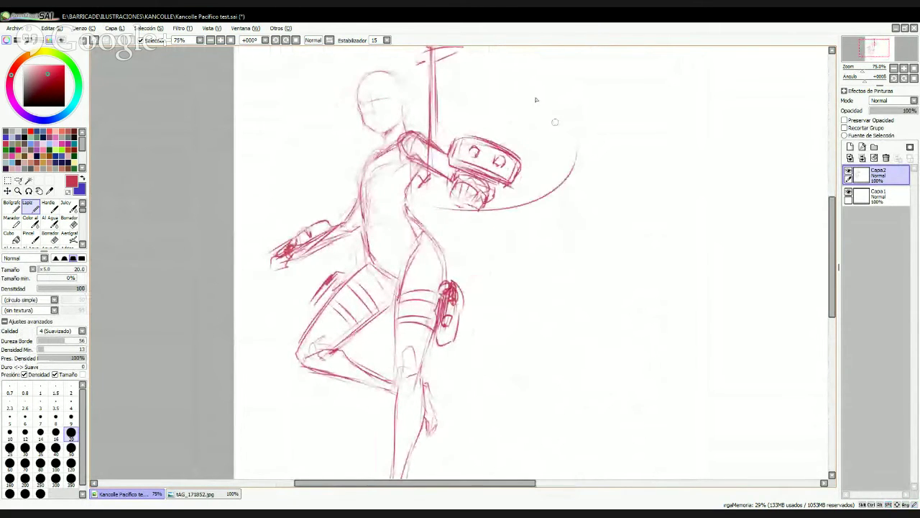
drag(523, 80, 575, 213)
mouse_move(532, 65)
mouse_down()
mouse_move(574, 63)
mouse_move(644, 230)
mouse_up()
drag(593, 232, 624, 226)
- Try a smaller rounded plate beside the standing thigh, linked toward the body by a curved arm
drag(474, 300, 550, 357)
drag(564, 305, 546, 376)
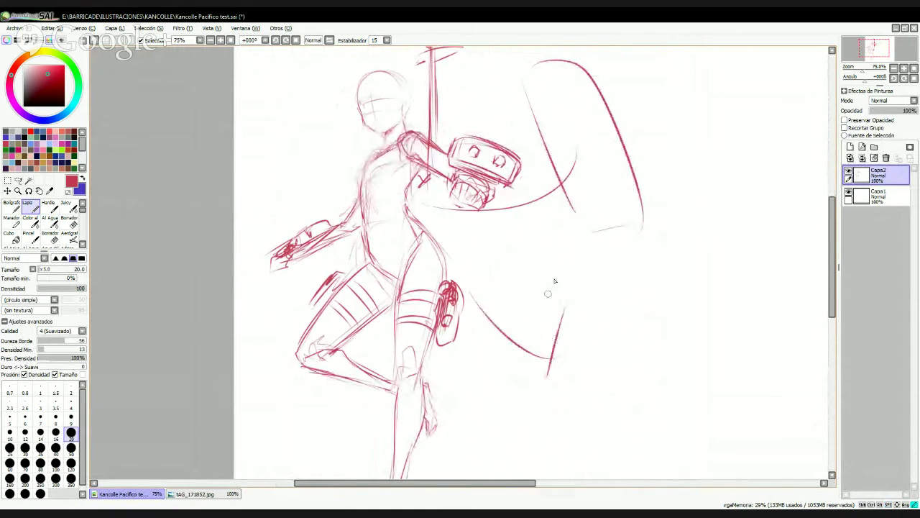
drag(555, 280, 581, 377)
drag(553, 383, 575, 382)
- Try two matching plates with curved connecting arms on the rear-arm side, near the canvas edge
mouse_move(328, 203)
mouse_down()
mouse_move(281, 218)
mouse_move(271, 202)
mouse_up()
mouse_move(259, 125)
mouse_down()
mouse_move(246, 151)
mouse_move(279, 149)
mouse_move(254, 250)
mouse_up()
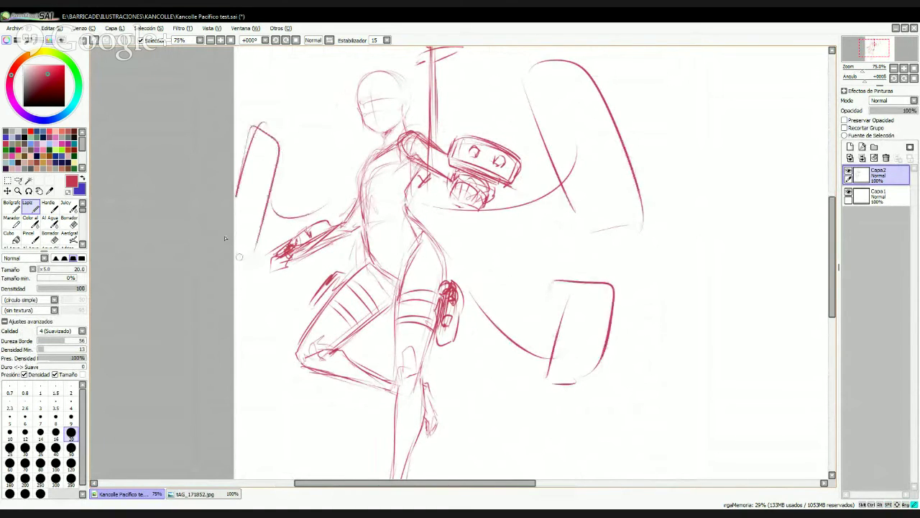
drag(255, 368, 245, 405)
drag(242, 295, 235, 360)
drag(244, 297, 259, 353)
drag(276, 385, 263, 410)
drag(263, 330, 305, 328)
drag(313, 361, 274, 379)
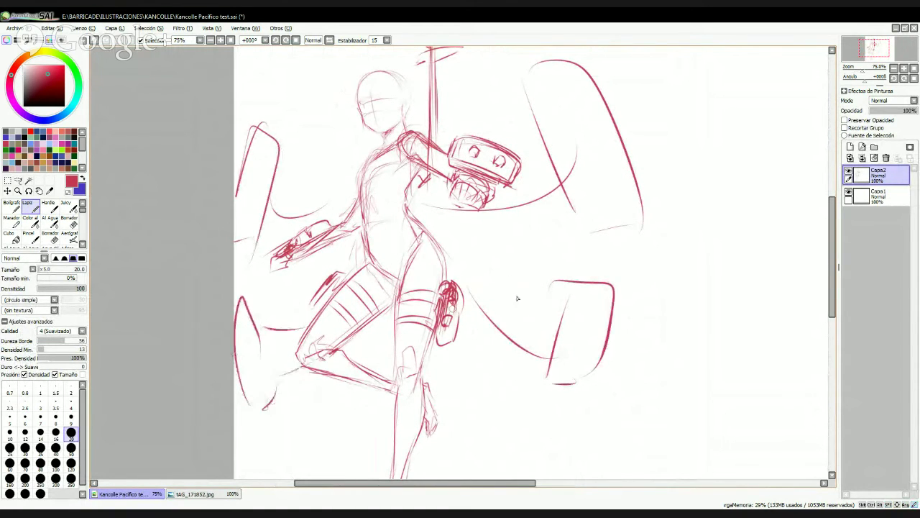
- Try a long straight line from the hip to the large plate and undo the floating plate sketches
drag(415, 241, 633, 228)
scroll(634, 227, down, 1)
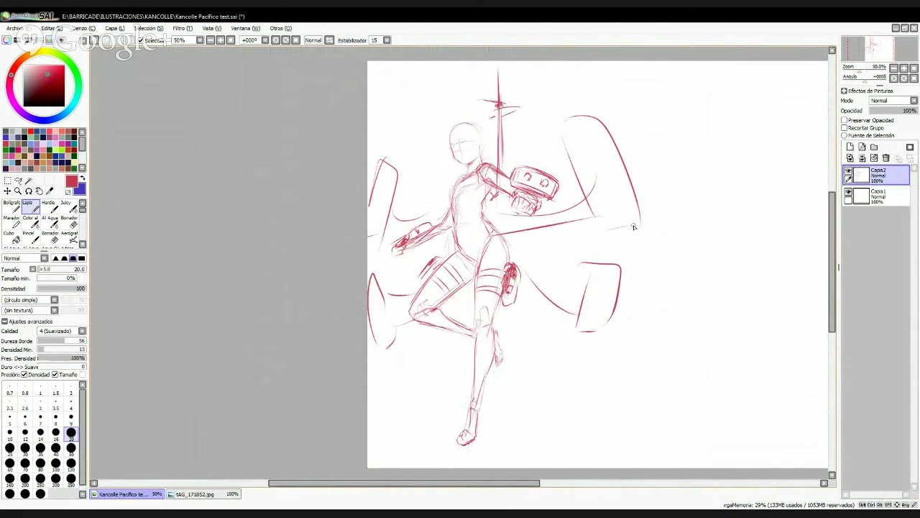
key(ctrl+z)
key(ctrl+z)
key(ctrl+z)
key(ctrl+z)
key(ctrl+z)
key(ctrl+z)
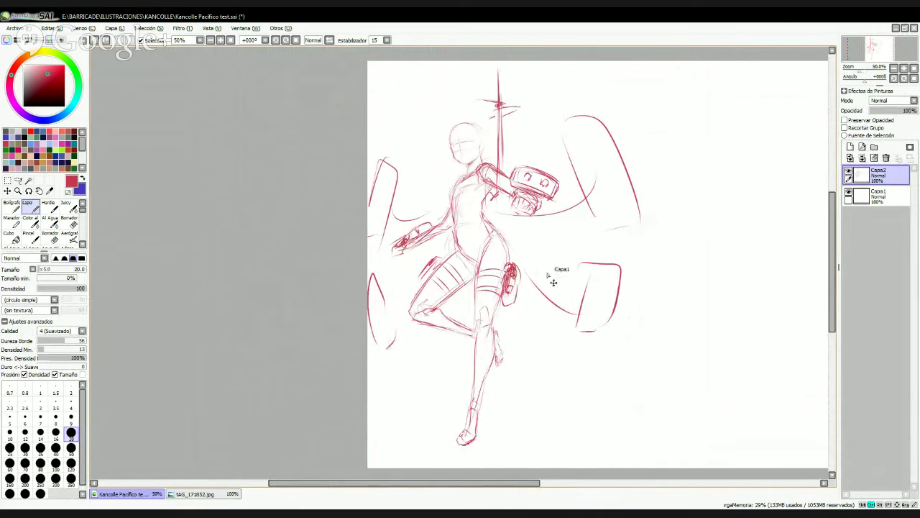
key(ctrl+z)
key(ctrl+z)
key(ctrl+z)
key(ctrl+z)
key(ctrl+z)
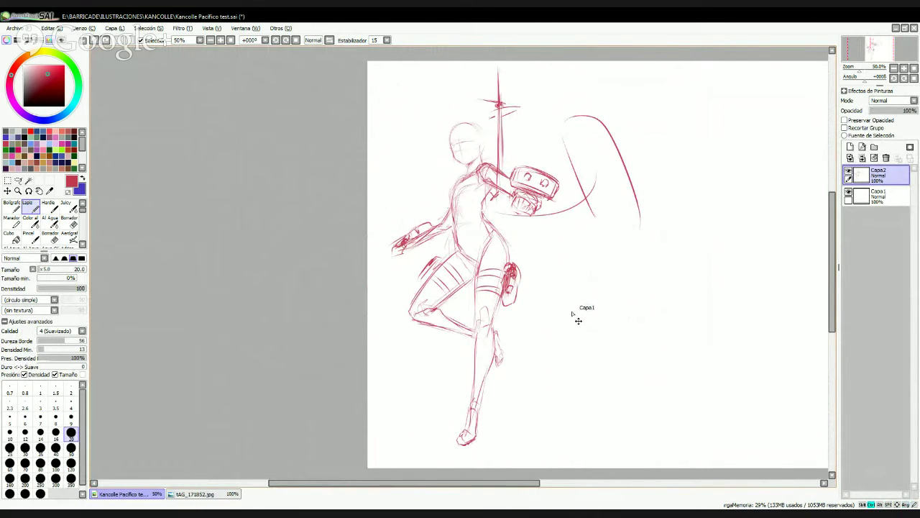
- Reinforce the chest, shoulder and neck outlines and redraw the curved eye guideline across the head
scroll(574, 312, up, 2)
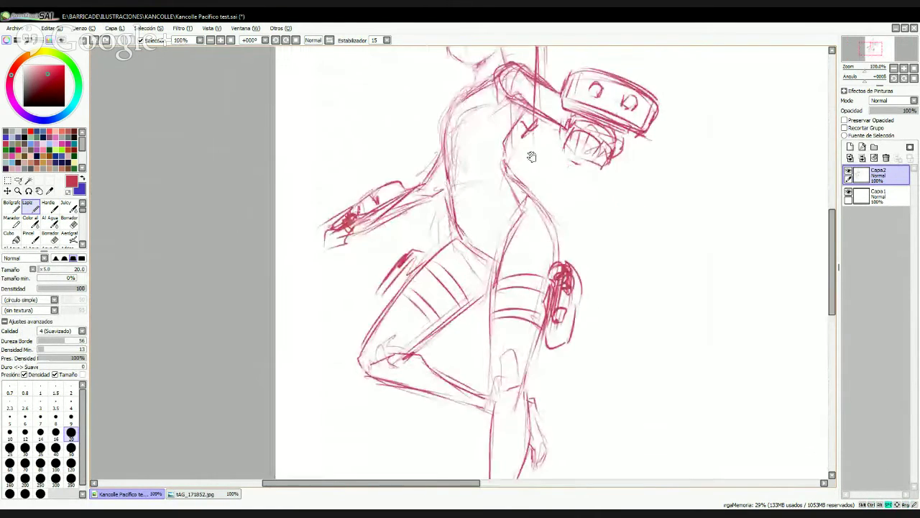
drag(529, 156, 482, 221)
drag(399, 256, 408, 290)
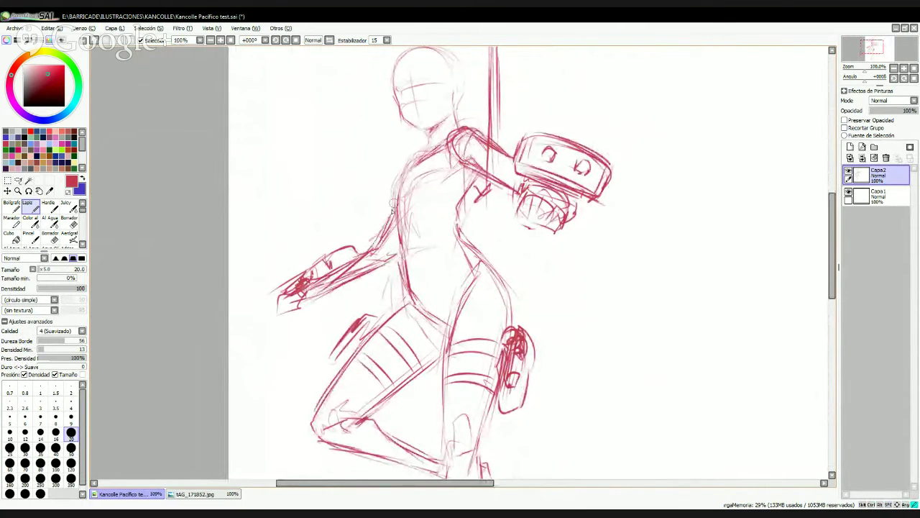
mouse_move(394, 215)
mouse_down()
mouse_move(412, 168)
mouse_move(463, 132)
mouse_move(444, 142)
mouse_up()
drag(408, 167, 419, 163)
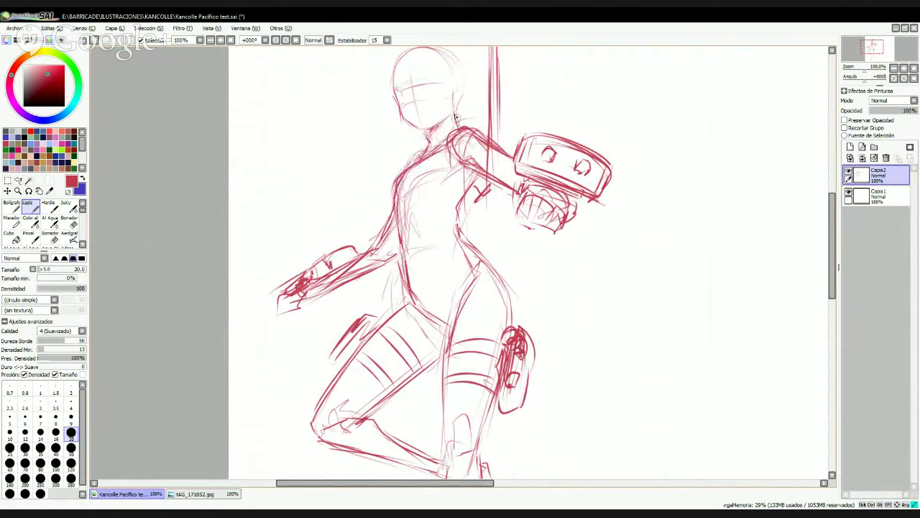
mouse_move(393, 96)
mouse_down()
mouse_move(402, 122)
mouse_move(398, 110)
mouse_move(427, 133)
mouse_move(460, 90)
mouse_up()
- Redraw the pelvis line between the thighs and strengthen the outer hip contour of the standing leg
drag(446, 275, 418, 147)
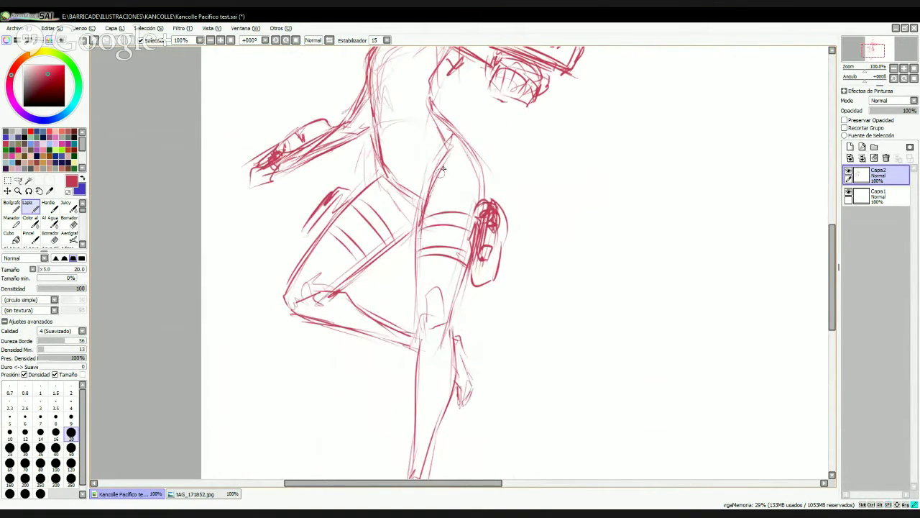
drag(396, 189, 422, 205)
key(ctrl+z)
drag(390, 179, 424, 202)
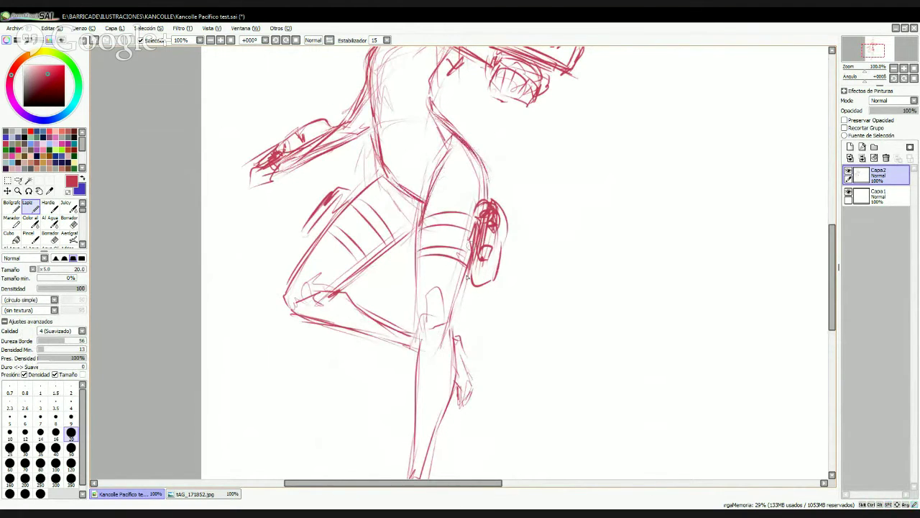
- Reinforce the standing leg's outlines from thigh to ankle and sketch an oval for its kneecap
scroll(436, 184, down, 3)
drag(424, 140, 421, 253)
mouse_move(431, 187)
mouse_down()
mouse_move(423, 219)
mouse_move(434, 245)
mouse_up()
drag(458, 204, 448, 228)
mouse_move(466, 163)
mouse_down()
mouse_move(449, 298)
mouse_move(428, 363)
mouse_move(452, 293)
mouse_move(410, 374)
mouse_up()
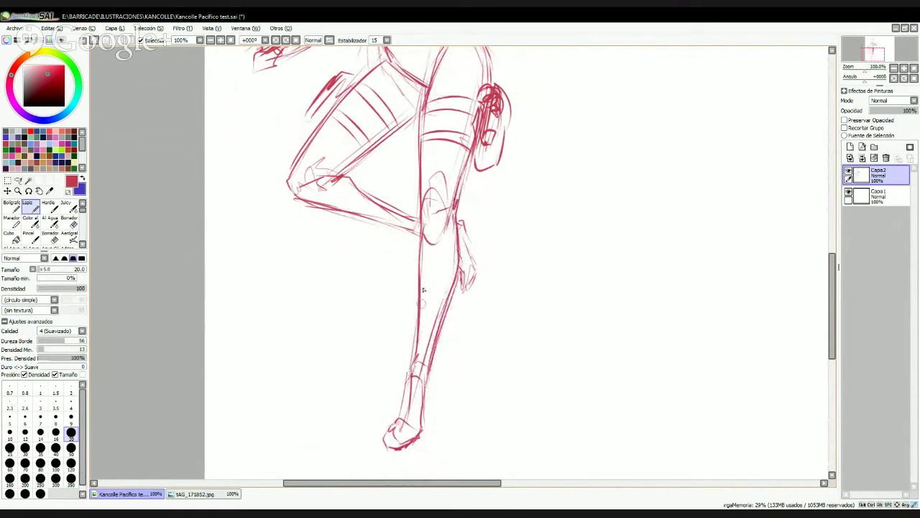
drag(419, 338, 407, 394)
- Reinforce both edges of the bent lower leg from the raised knee to behind the standing knee
drag(291, 199, 392, 223)
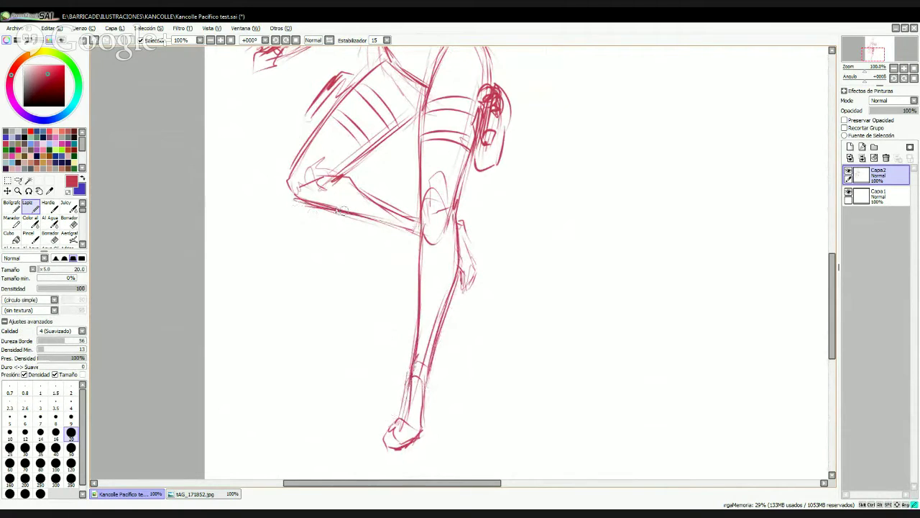
drag(336, 207, 417, 231)
mouse_move(325, 175)
mouse_down()
mouse_move(370, 187)
mouse_move(361, 180)
mouse_move(419, 213)
mouse_up()
key(ctrl+z)
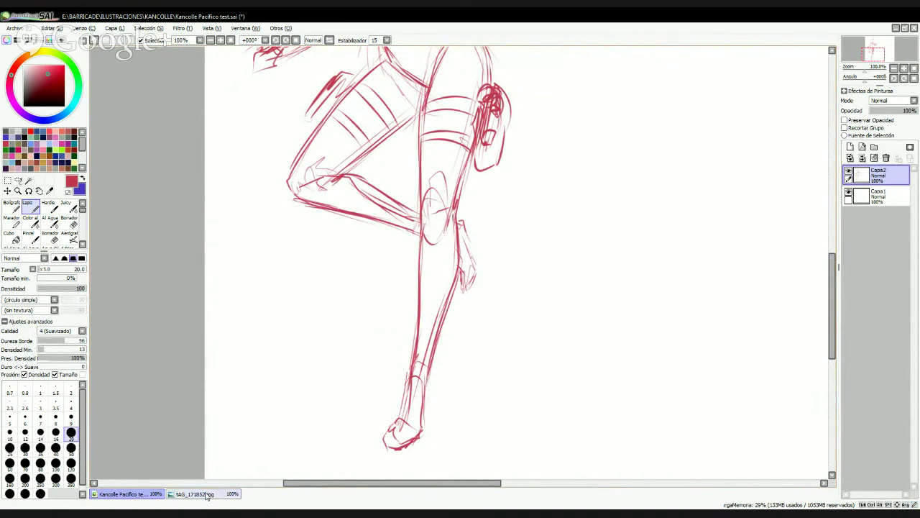
- Consult the reference illustration, add twin barrels to the raised thigh's equipment pod and reinforce its strap bands
click(207, 494)
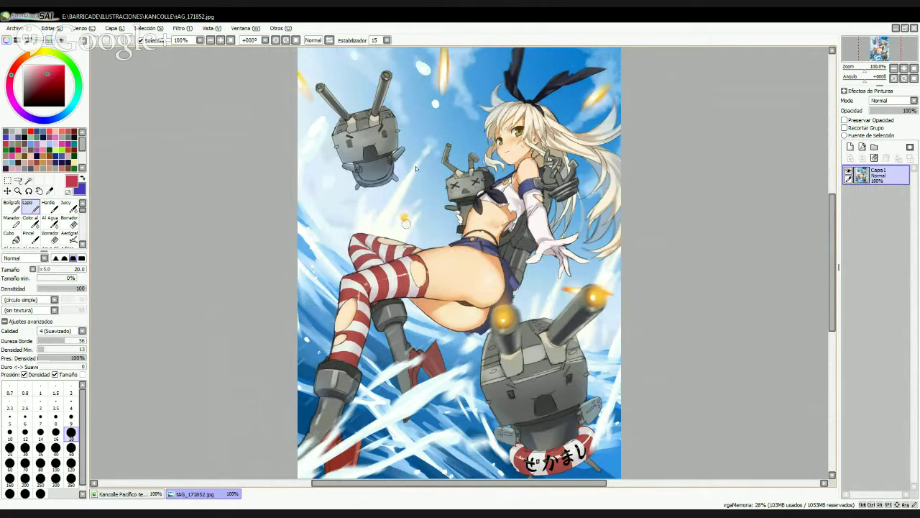
click(134, 496)
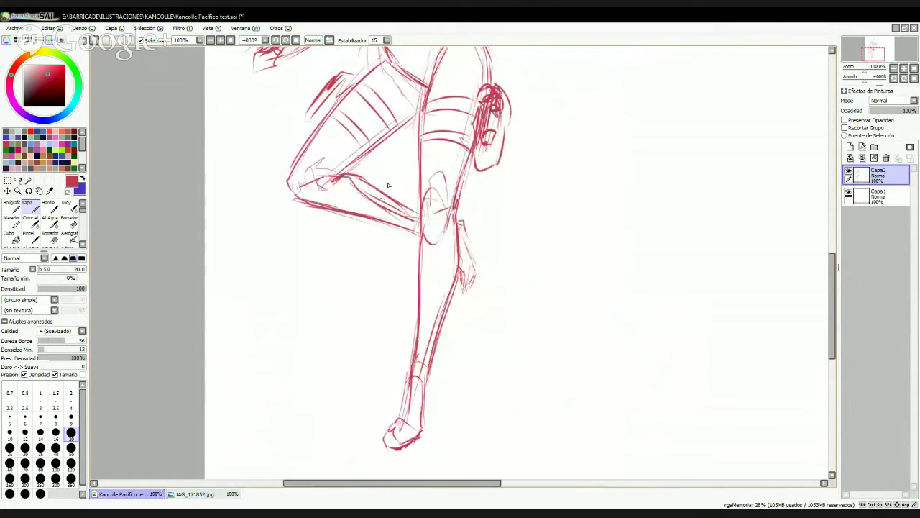
scroll(308, 323, up, 6)
mouse_move(301, 318)
mouse_down()
mouse_move(310, 333)
mouse_move(327, 260)
mouse_move(361, 220)
mouse_up()
mouse_move(314, 247)
mouse_down()
mouse_move(302, 237)
mouse_move(317, 229)
mouse_move(331, 245)
mouse_move(309, 237)
mouse_move(338, 223)
mouse_move(323, 204)
mouse_move(343, 215)
mouse_move(387, 293)
mouse_up()
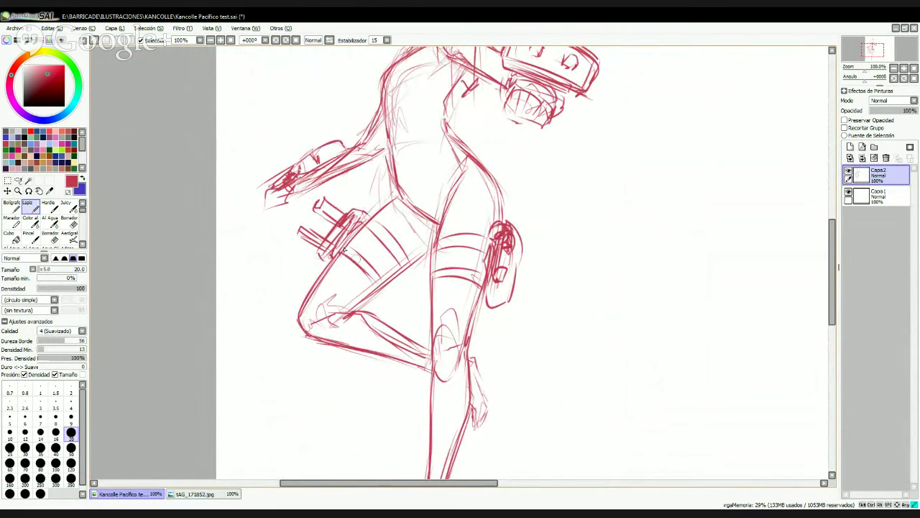
drag(352, 254, 393, 285)
drag(371, 232, 403, 269)
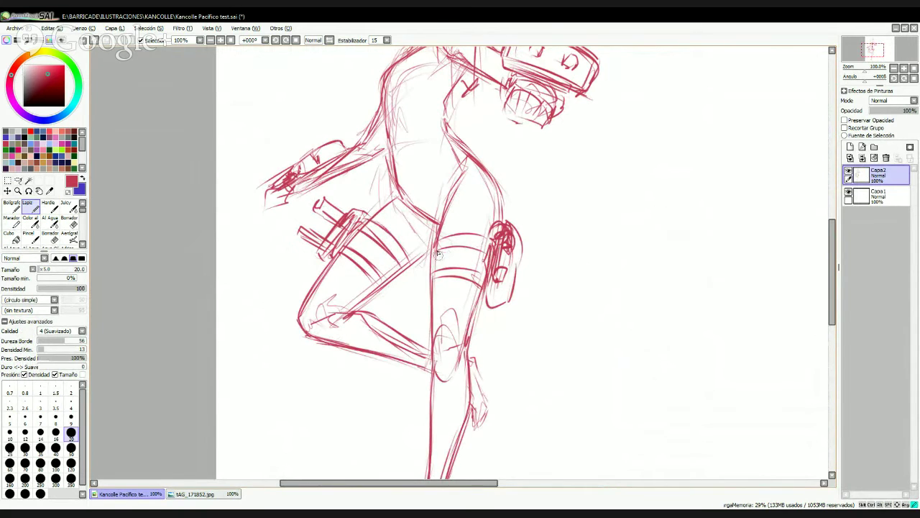
- Compare the character sketch with the turrets and outfit in the reference illustration
click(227, 490)
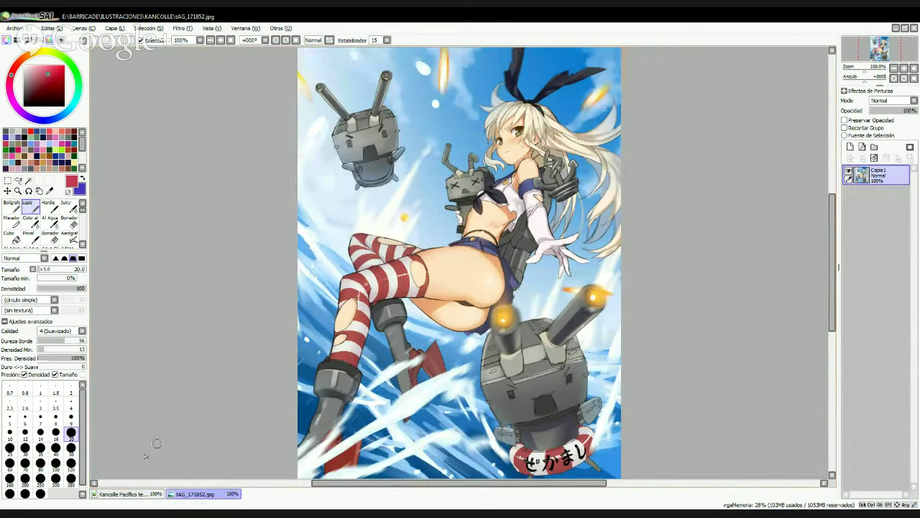
click(132, 492)
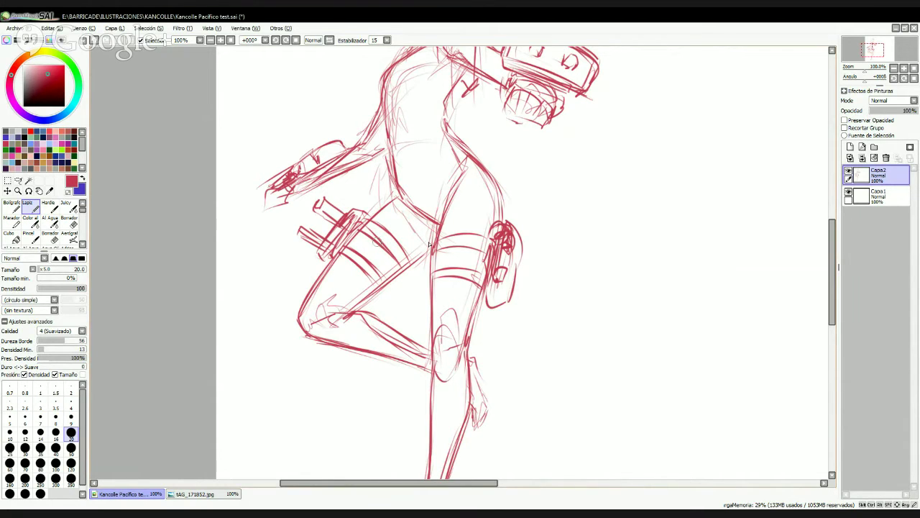
drag(440, 278, 384, 409)
scroll(496, 223, down, 1)
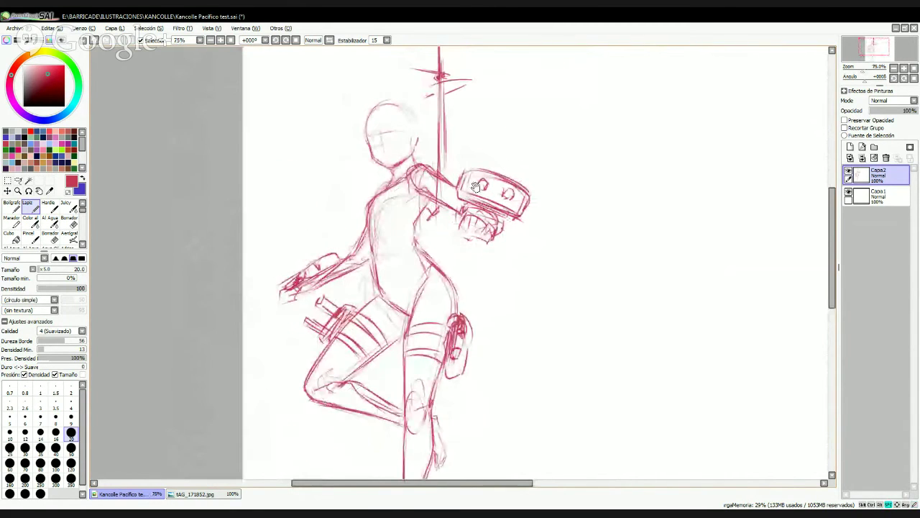
drag(475, 194, 459, 144)
click(212, 494)
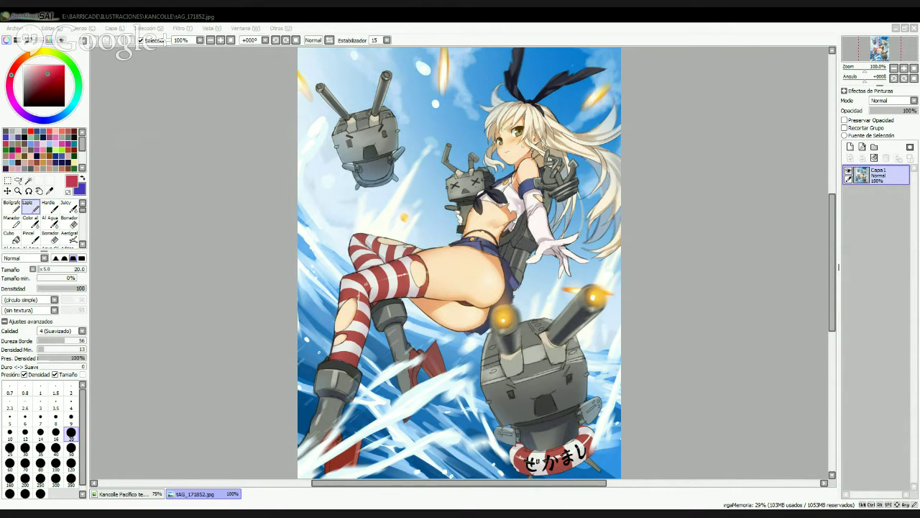
- Return to the character sketch and draw an angular boot with a top cuff around the standing foot
click(140, 495)
drag(514, 280, 559, 107)
mouse_move(426, 312)
mouse_down()
mouse_move(423, 363)
mouse_move(414, 366)
mouse_up()
key(ctrl+z)
key(ctrl+z)
drag(427, 321, 417, 348)
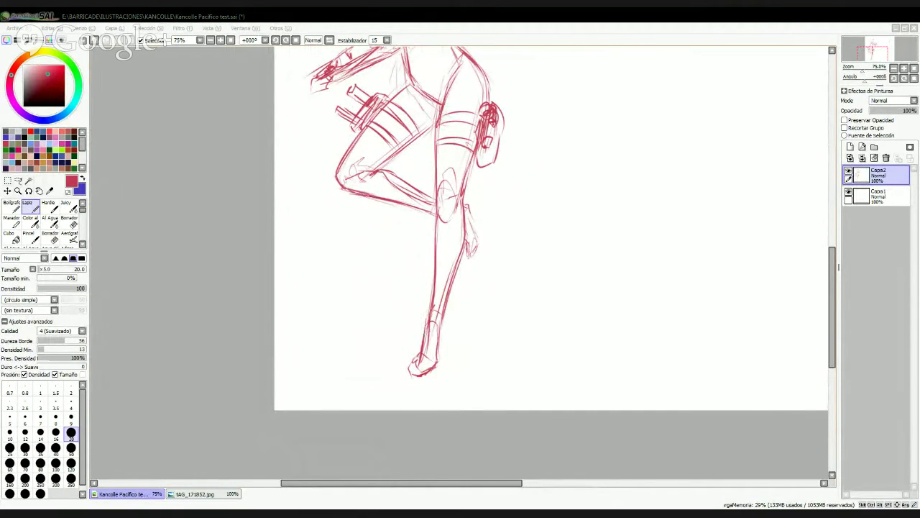
click(261, 419)
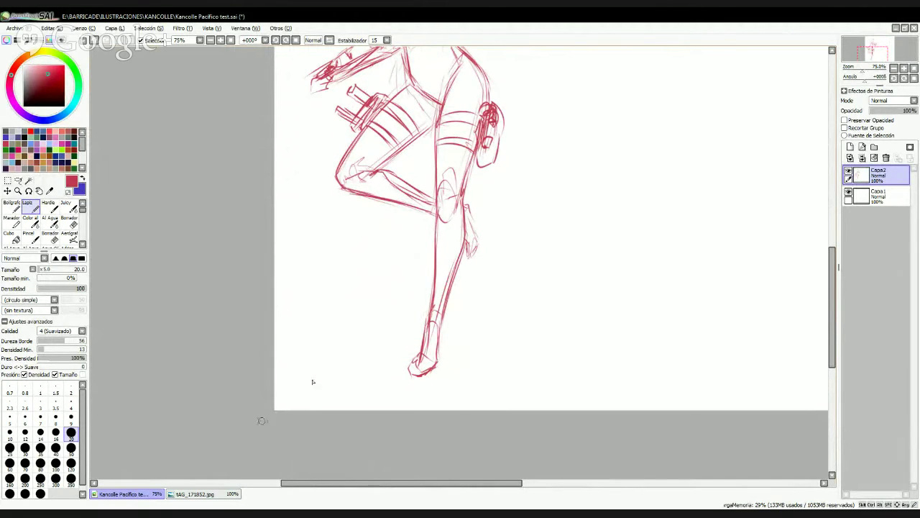
mouse_move(412, 374)
mouse_down()
mouse_move(414, 341)
mouse_move(407, 377)
mouse_move(437, 369)
mouse_move(441, 347)
mouse_up()
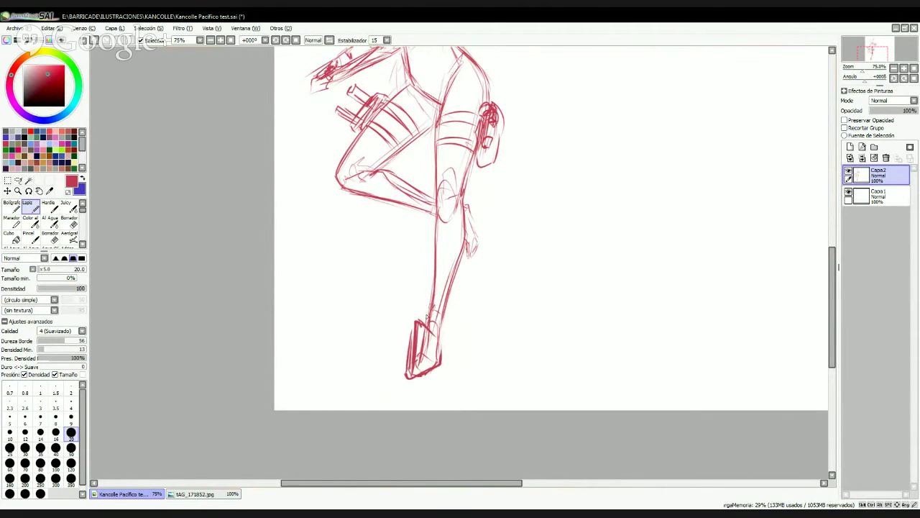
mouse_move(418, 318)
mouse_down()
mouse_move(443, 327)
mouse_move(441, 335)
mouse_up()
mouse_move(419, 302)
mouse_down()
mouse_move(443, 323)
mouse_move(418, 317)
mouse_move(420, 308)
mouse_move(433, 314)
mouse_move(428, 320)
mouse_move(415, 305)
mouse_move(415, 334)
mouse_up()
- Sketch the raised foot's boot with its cuff behind the standing leg, and add pointed flaps at the back of both boots
drag(424, 216, 430, 219)
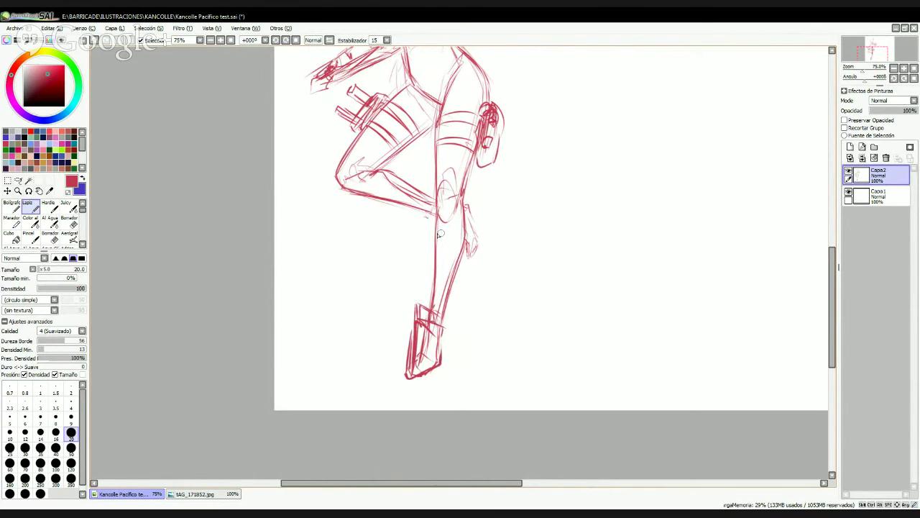
drag(462, 248, 470, 255)
mouse_move(428, 226)
mouse_down()
mouse_move(460, 223)
mouse_move(481, 236)
mouse_move(472, 262)
mouse_up()
mouse_move(481, 230)
mouse_down()
mouse_move(471, 264)
mouse_move(471, 254)
mouse_up()
mouse_move(432, 217)
mouse_down()
mouse_move(477, 229)
mouse_move(471, 257)
mouse_move(479, 231)
mouse_up()
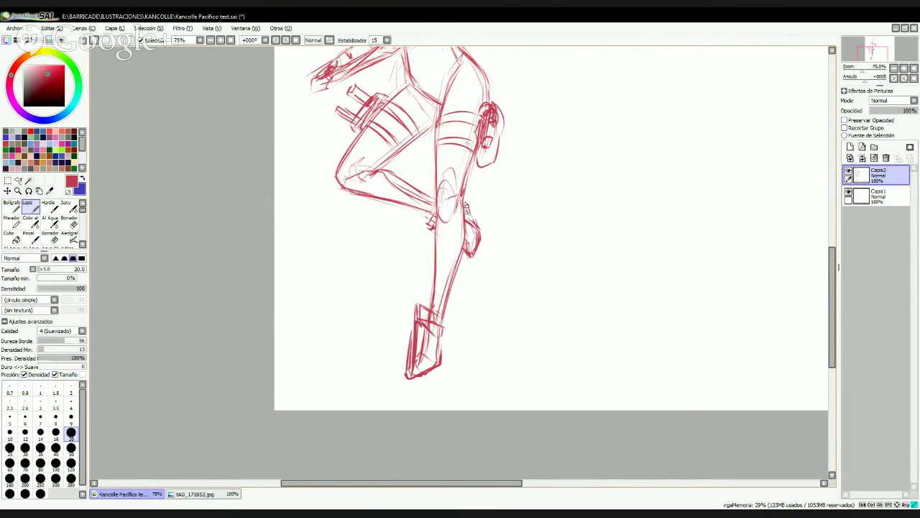
drag(464, 192, 476, 218)
mouse_move(440, 310)
mouse_down()
mouse_move(440, 359)
mouse_move(449, 308)
mouse_move(462, 338)
mouse_up()
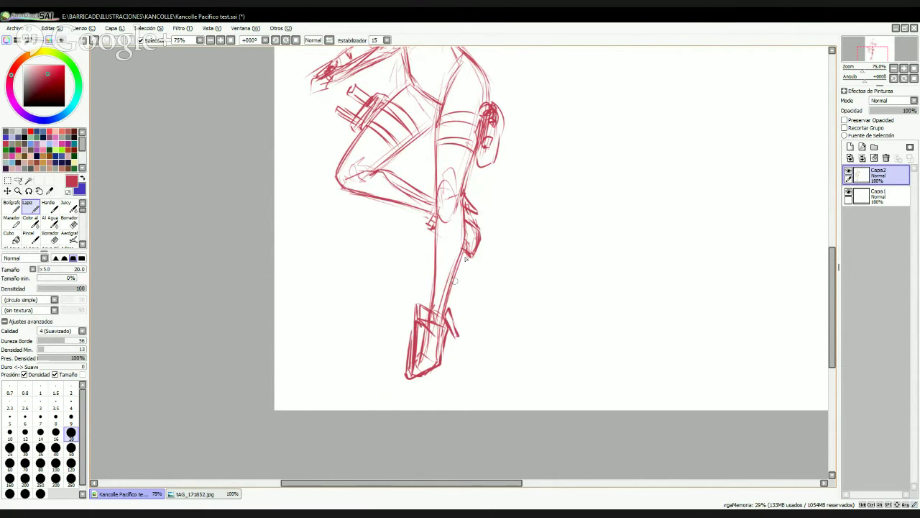
- Lasso the mast above the shoulder and shrink, tilt and move it so it stands close behind the head
key(space)
drag(459, 131, 503, 366)
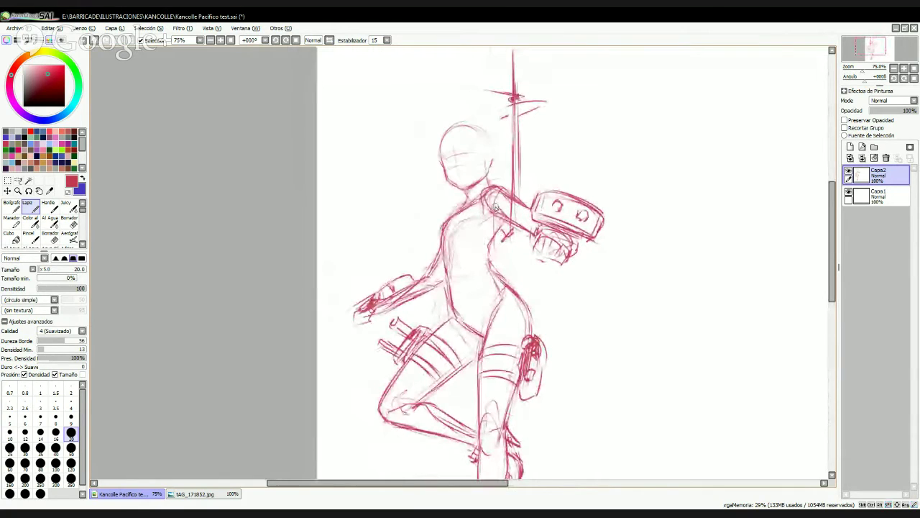
drag(517, 150, 491, 200)
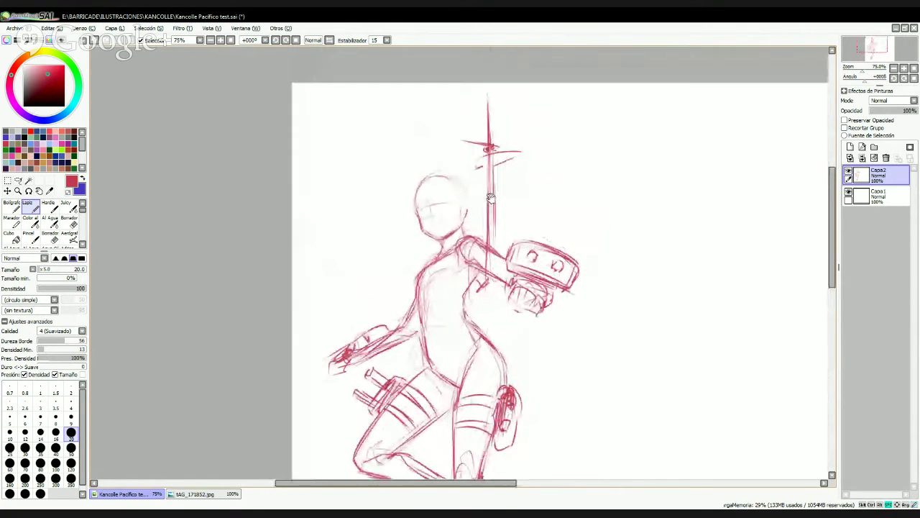
key(l)
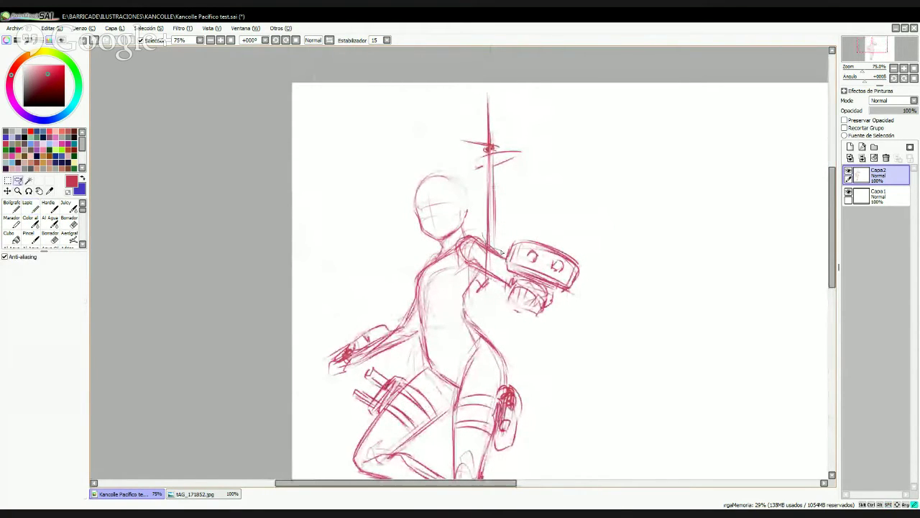
mouse_move(503, 250)
mouse_down()
mouse_move(492, 56)
mouse_move(446, 148)
mouse_move(475, 238)
mouse_move(496, 248)
mouse_up()
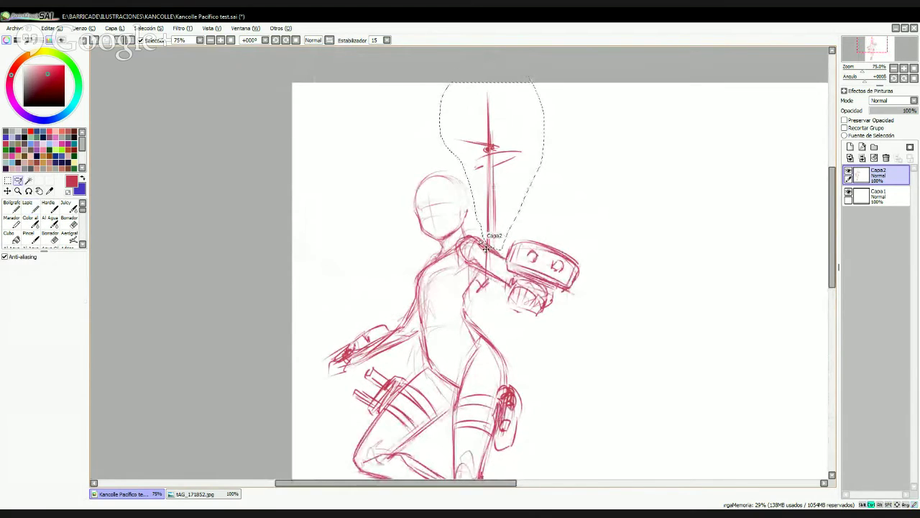
key(ctrl+t)
mouse_move(448, 88)
mouse_down()
mouse_move(469, 132)
mouse_move(465, 126)
mouse_move(521, 109)
mouse_up()
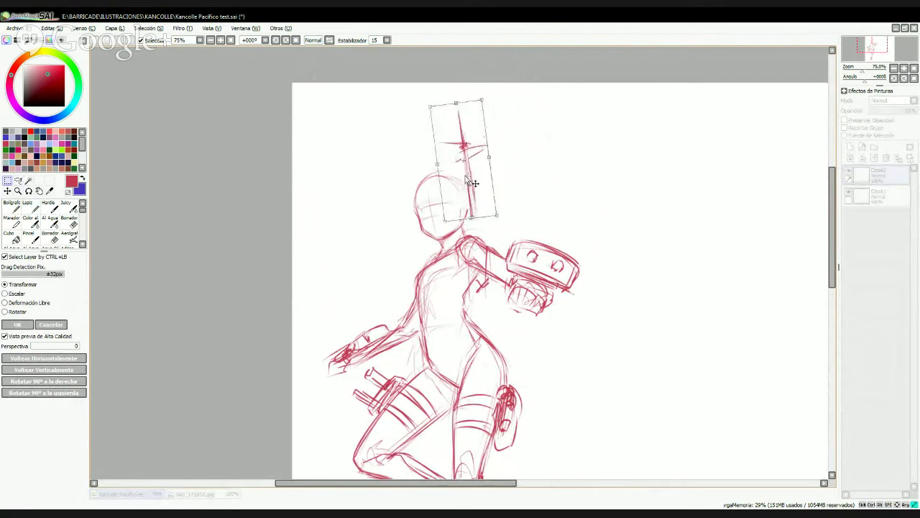
key(Return)
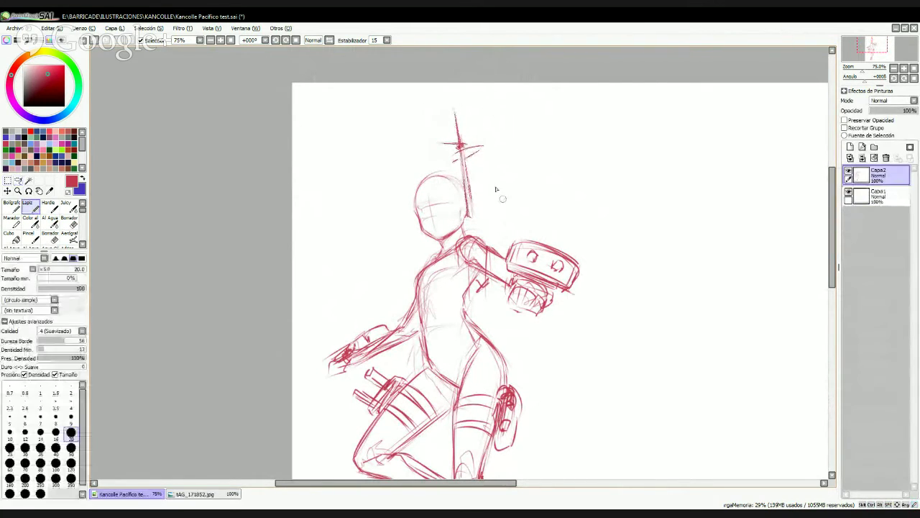
- Join the mast's base to the shoulder with support struts, extend its tip and sketch a lookout platform at the crossbar
mouse_move(468, 188)
mouse_down()
mouse_move(480, 230)
mouse_move(468, 238)
mouse_move(469, 217)
mouse_move(484, 227)
mouse_up()
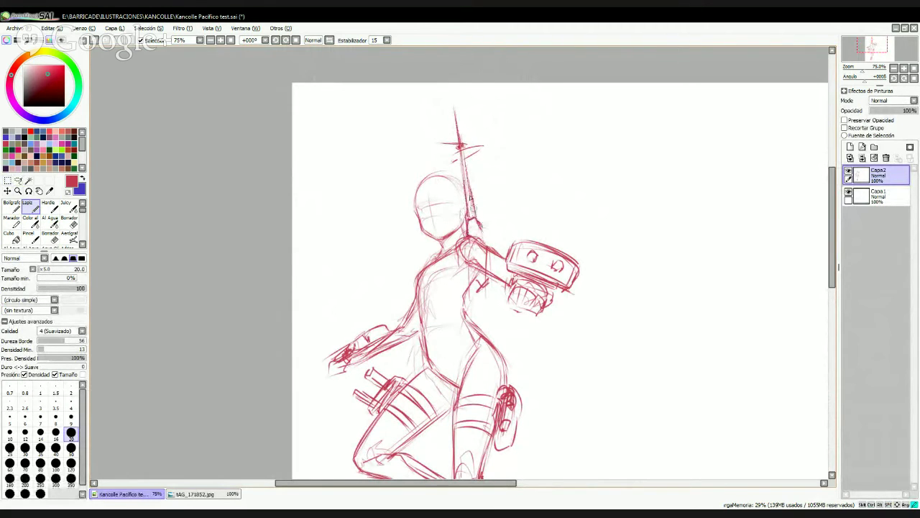
mouse_move(469, 197)
mouse_down()
mouse_move(500, 250)
mouse_move(485, 230)
mouse_move(493, 245)
mouse_move(474, 232)
mouse_move(472, 221)
mouse_move(496, 249)
mouse_up()
mouse_move(479, 286)
mouse_down()
mouse_move(467, 297)
mouse_move(502, 272)
mouse_move(461, 302)
mouse_up()
key(ctrl+z)
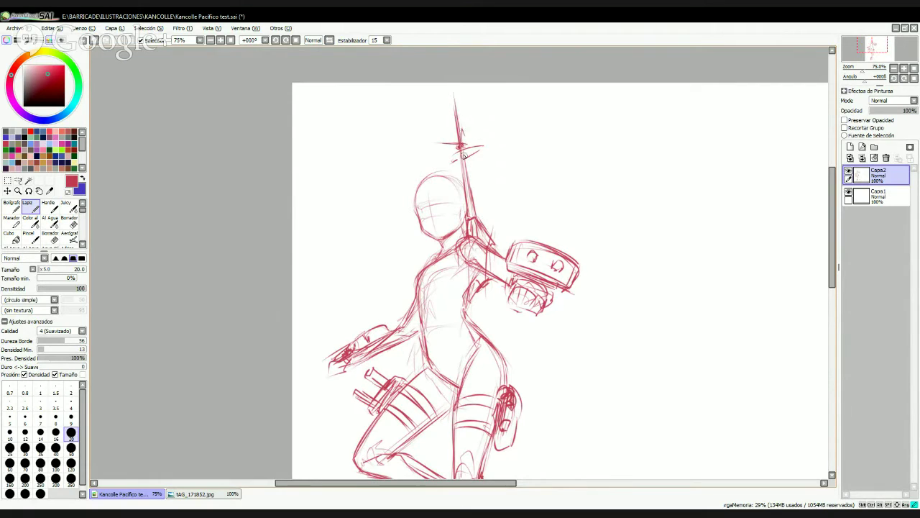
drag(463, 141, 454, 94)
mouse_move(459, 149)
mouse_down()
mouse_move(449, 162)
mouse_move(475, 152)
mouse_up()
- Mirror the sketch layer horizontally and flip the canvas view
drag(458, 227, 464, 135)
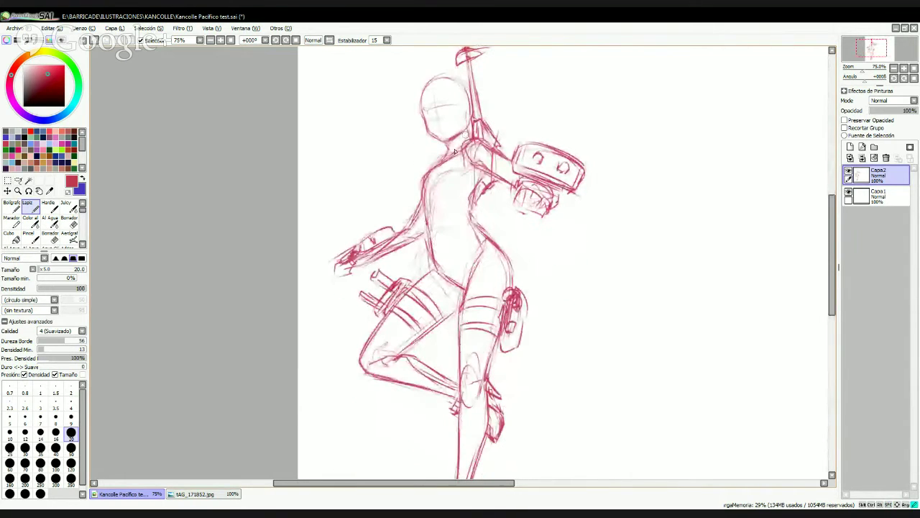
mouse_move(536, 188)
mouse_down()
mouse_move(500, 145)
mouse_move(540, 154)
mouse_up()
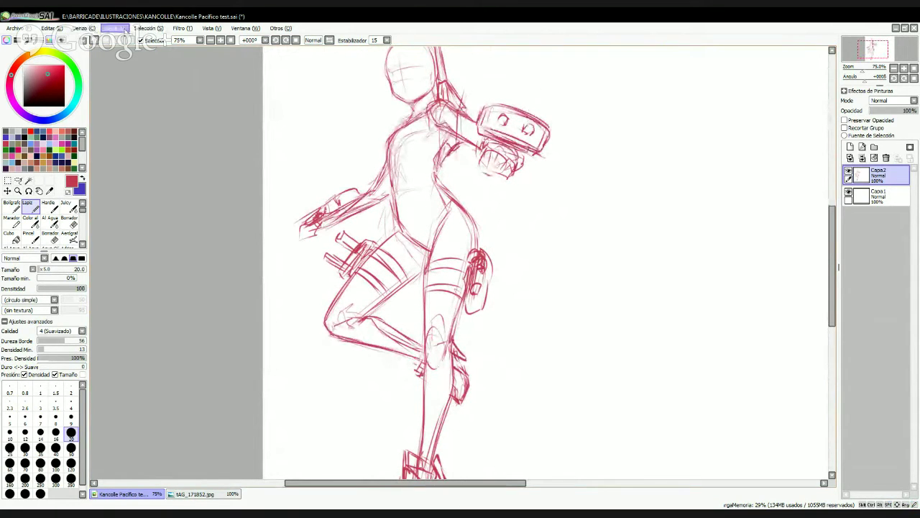
click(143, 252)
drag(468, 239, 497, 308)
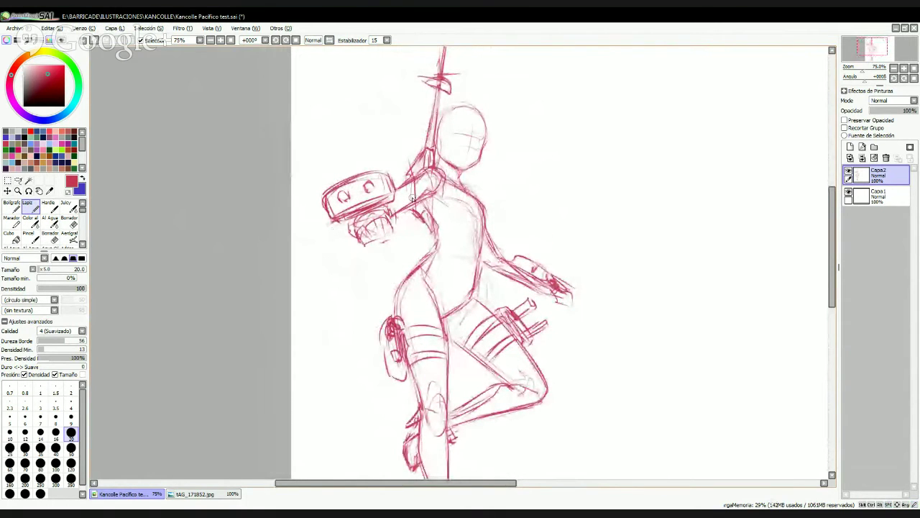
key(h)
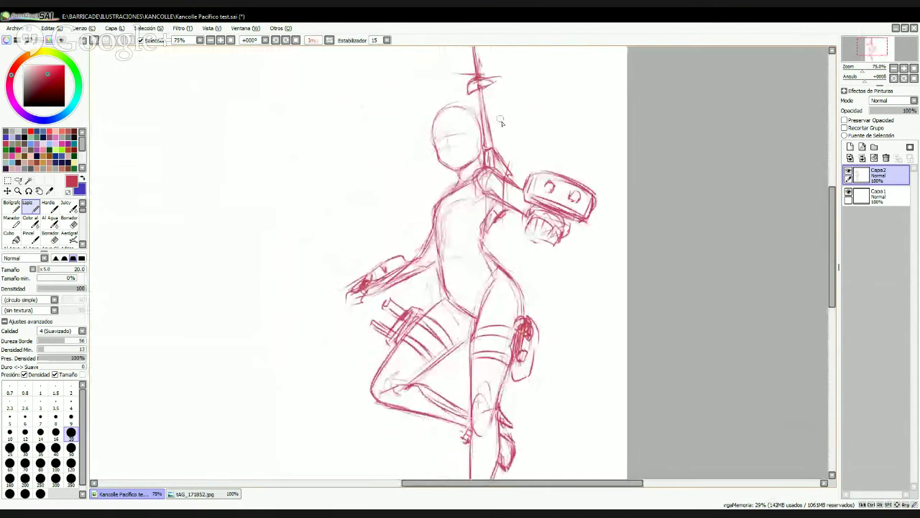
- Check the reference illustration, set the brush size to 16 and sketch both eyes' lash lines along the head's guide line
key(Page_Up)
key(Page_Up)
drag(494, 168, 500, 337)
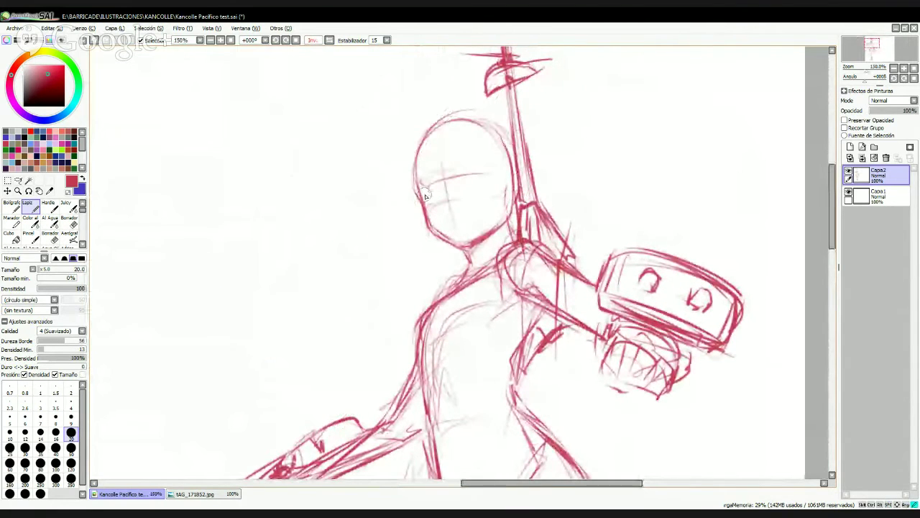
click(215, 494)
click(147, 493)
key([)
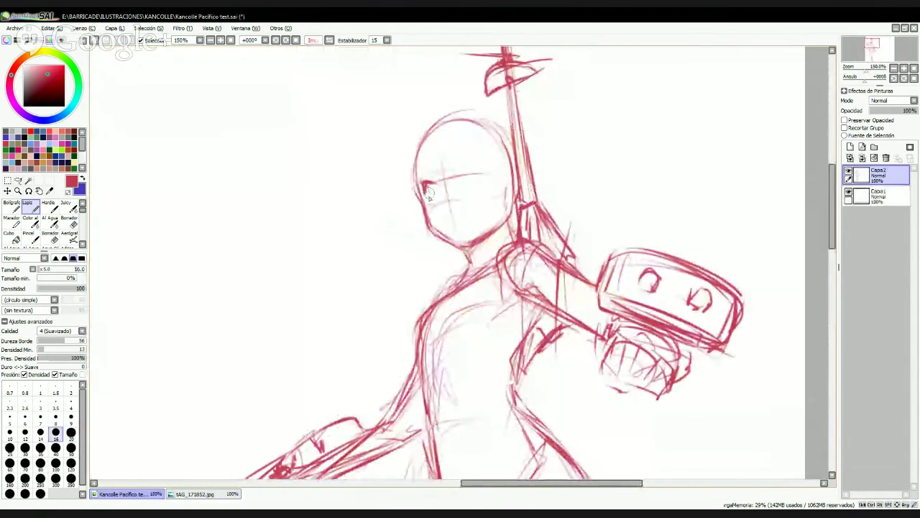
mouse_move(428, 192)
mouse_down()
mouse_move(433, 200)
mouse_move(473, 167)
mouse_move(491, 173)
mouse_move(482, 167)
mouse_move(483, 182)
mouse_move(497, 175)
mouse_up()
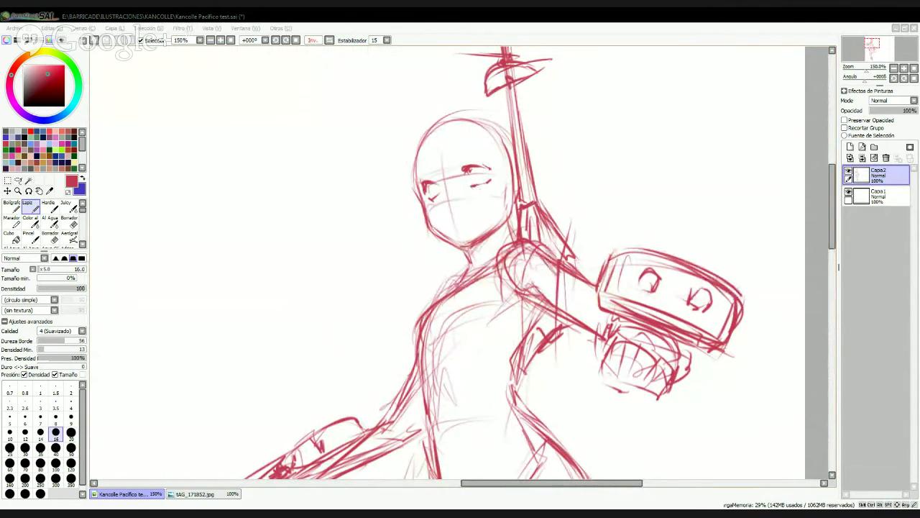
click(257, 459)
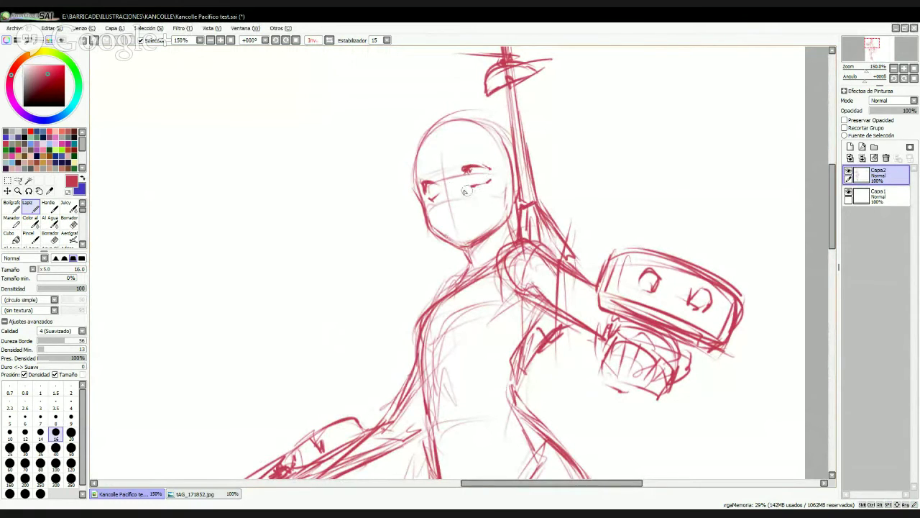
- Sketch the nose and open smiling mouth, draw the irises in both eyes and add the eyebrows
drag(443, 205, 472, 209)
drag(472, 210, 457, 224)
drag(429, 184, 435, 196)
key(ctrl+z)
drag(475, 172, 486, 182)
drag(418, 177, 483, 151)
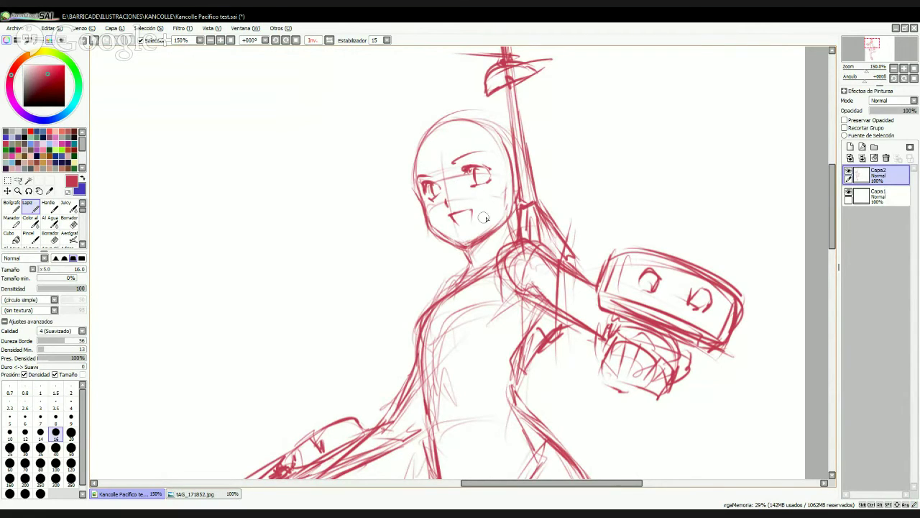
- Lasso the head with its face, rotate it clockwise to a more upright angle and reposition it over the neck
key(a)
drag(440, 253, 454, 262)
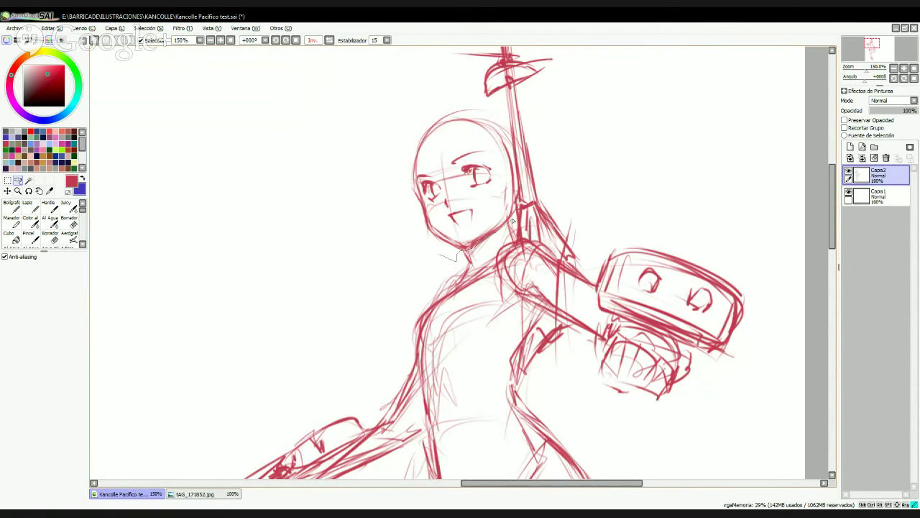
mouse_move(493, 107)
mouse_down()
mouse_move(426, 103)
mouse_move(373, 207)
mouse_move(440, 252)
mouse_up()
mouse_move(446, 205)
mouse_down()
mouse_move(437, 208)
mouse_move(446, 218)
mouse_up()
key(ctrl+t)
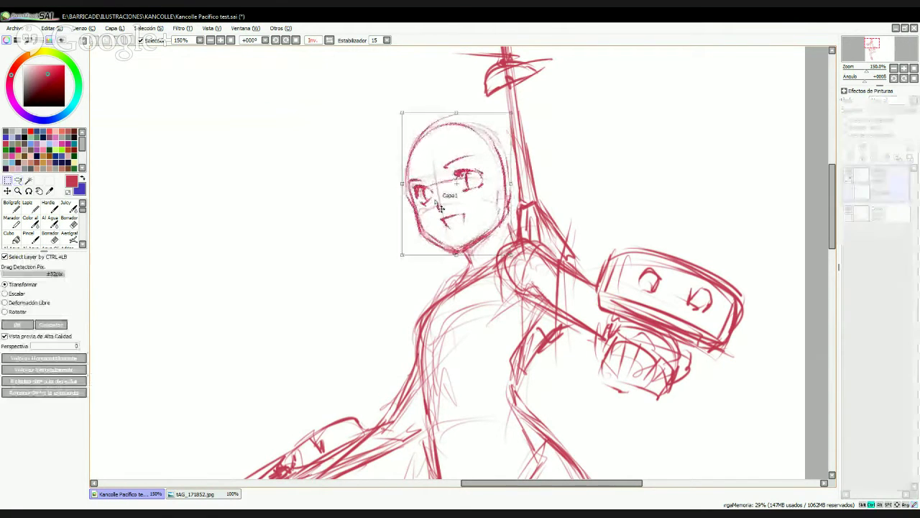
scroll(431, 144, down, 3)
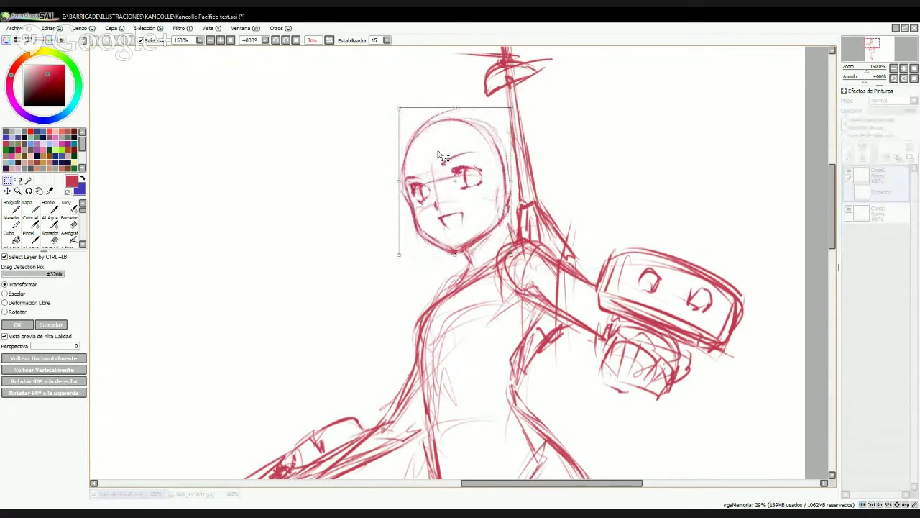
scroll(443, 157, up, 1)
scroll(443, 157, up, 2)
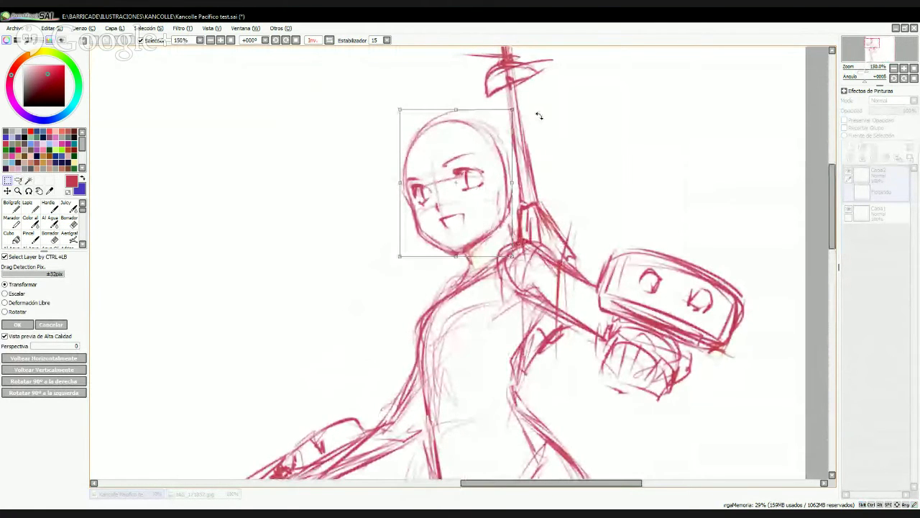
drag(539, 115, 555, 128)
drag(489, 189, 494, 189)
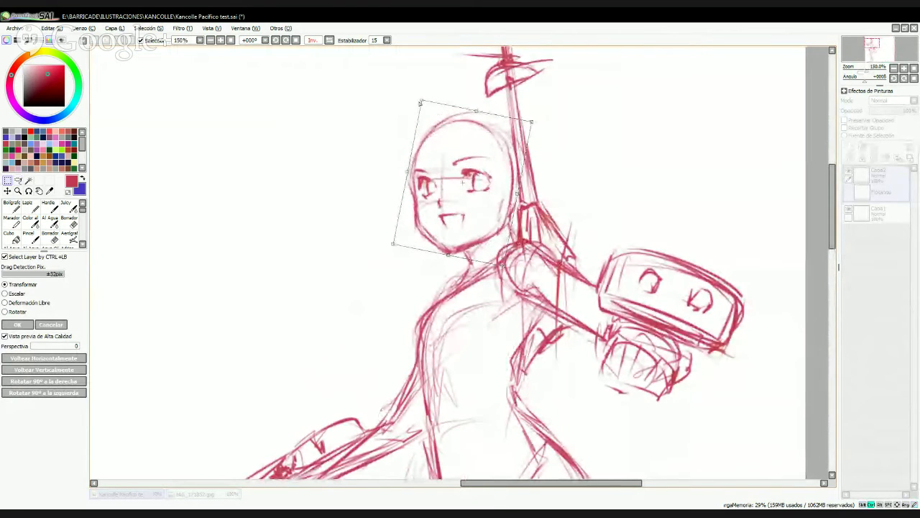
ctrl+drag(422, 100, 418, 97)
drag(462, 172, 463, 173)
key(Return)
key(n)
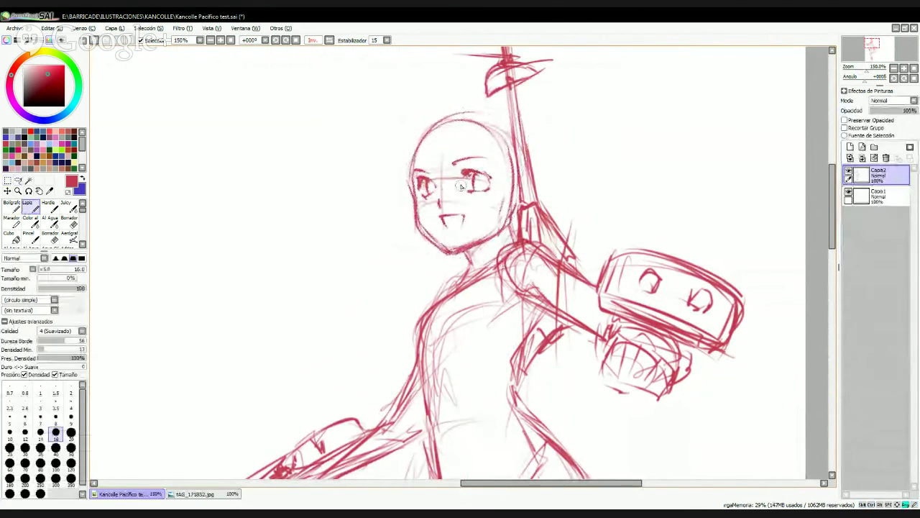
- Consult the reference illustration and sketch pointed bangs over the forehead and outer hair locks along the side of the face
click(194, 494)
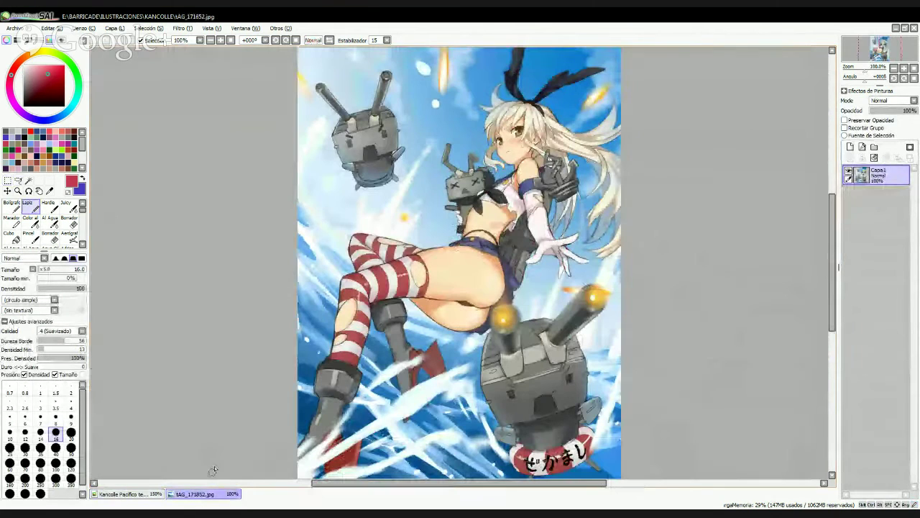
click(141, 494)
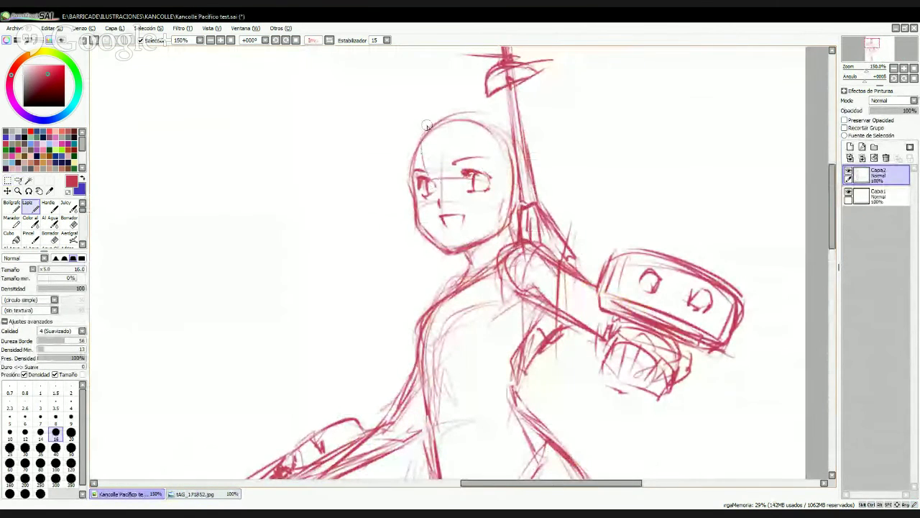
mouse_move(423, 143)
mouse_down()
mouse_move(450, 184)
mouse_move(473, 166)
mouse_move(503, 195)
mouse_up()
drag(490, 163, 504, 197)
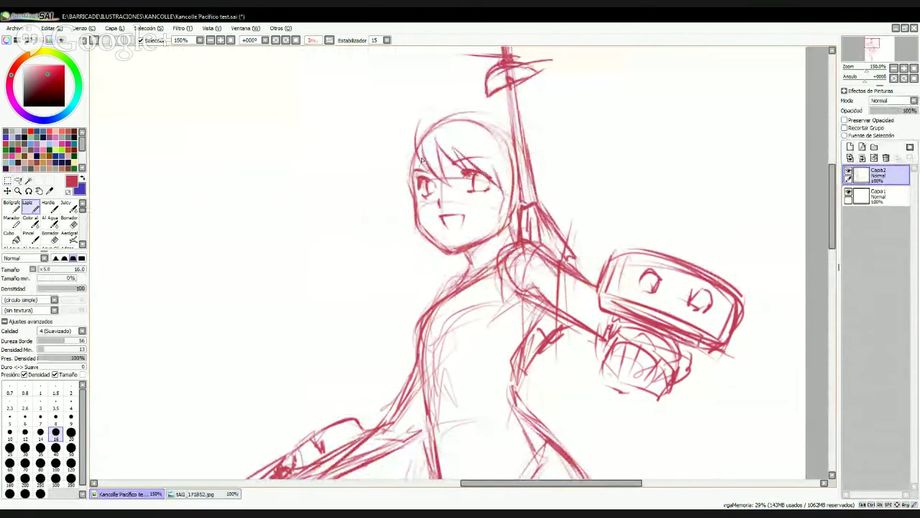
drag(424, 151, 415, 202)
mouse_move(408, 148)
mouse_down()
mouse_move(418, 113)
mouse_move(392, 185)
mouse_up()
key(ctrl+z)
drag(412, 129, 397, 210)
drag(413, 147, 392, 212)
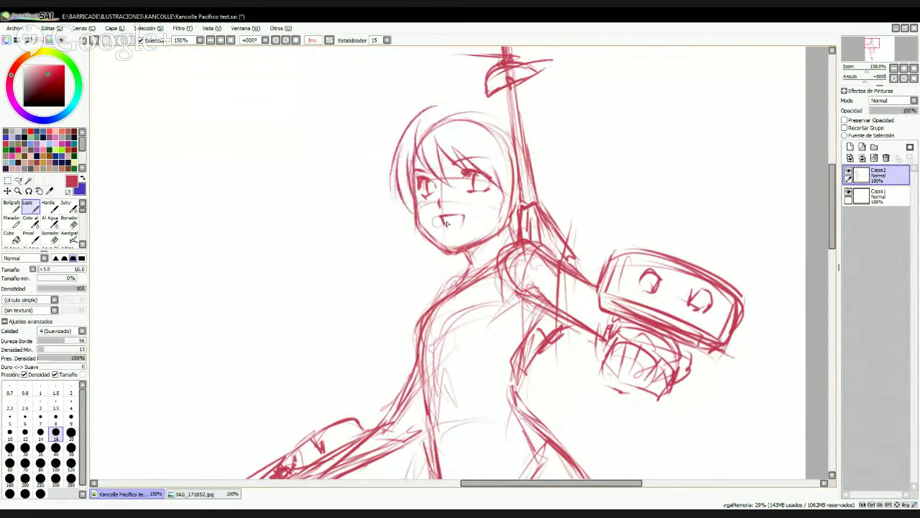
drag(482, 152, 515, 192)
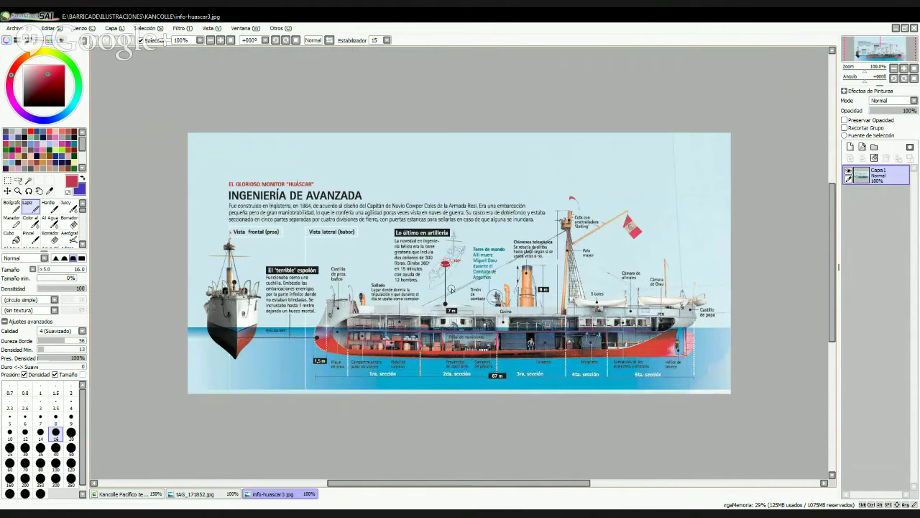
- Examine the Huáscar infographic's side and front views, including the mast, funnel, hull and flag, then return to the character sketch
scroll(469, 325, up, 1)
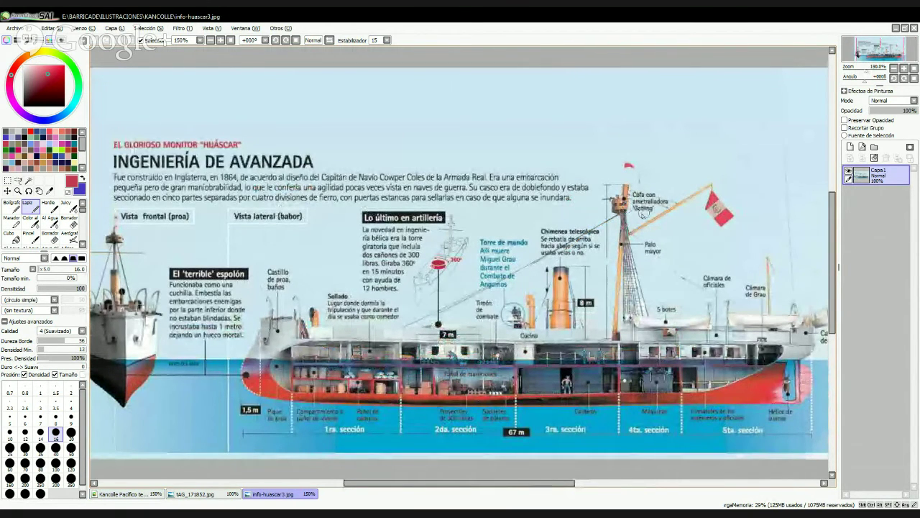
drag(743, 354, 585, 309)
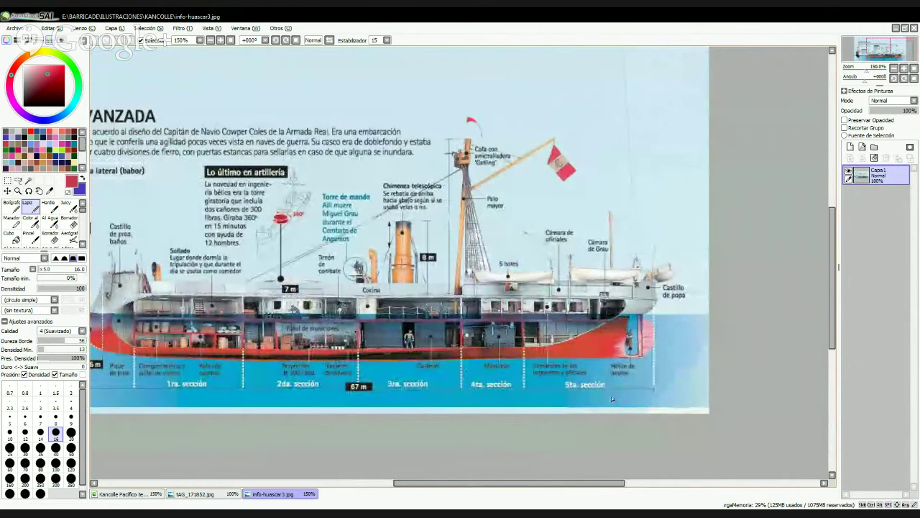
drag(362, 371, 514, 351)
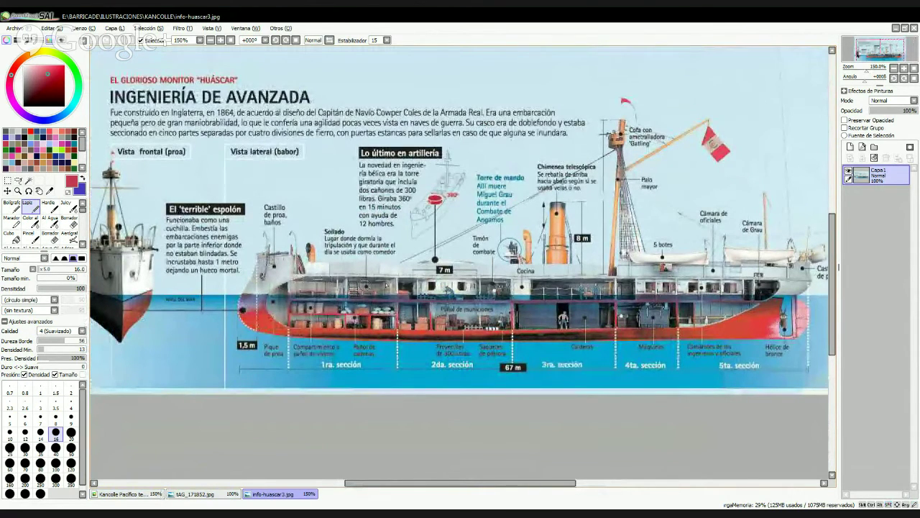
drag(278, 316, 320, 304)
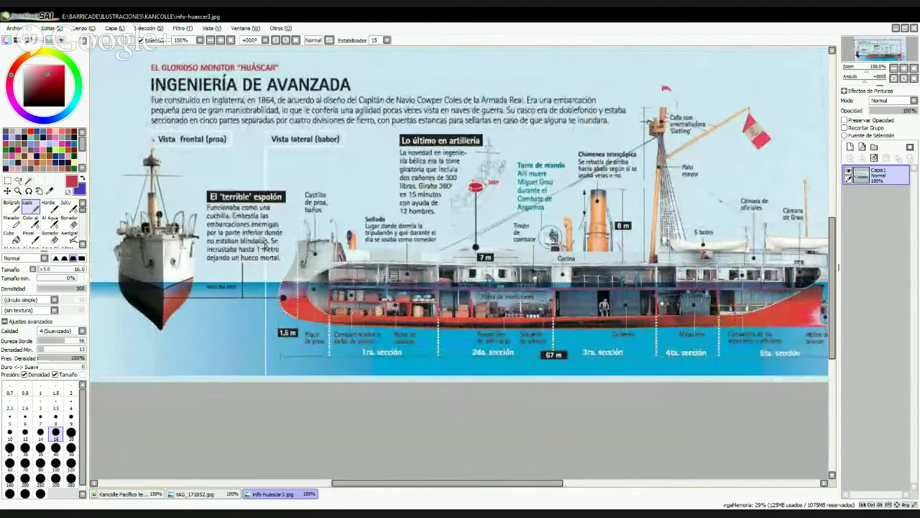
drag(275, 256, 312, 338)
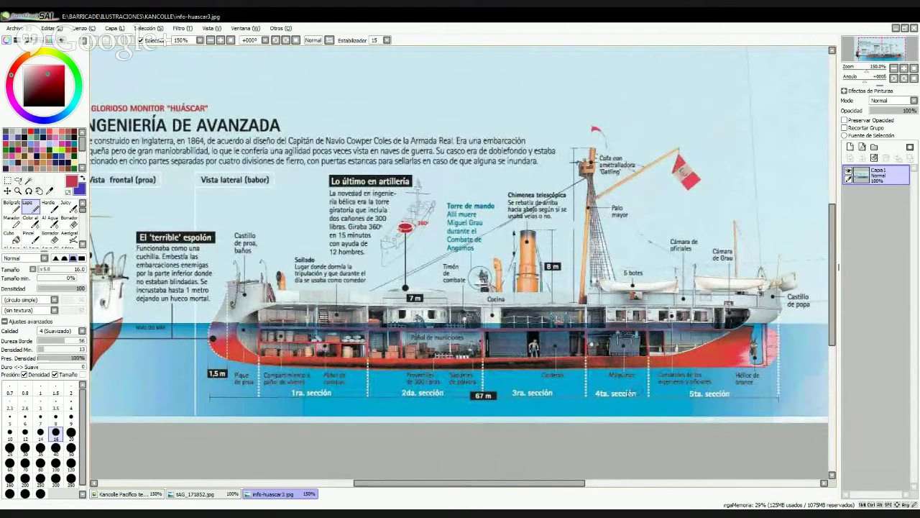
drag(518, 400, 485, 379)
drag(431, 368, 532, 399)
mouse_move(417, 483)
mouse_down()
mouse_move(142, 491)
mouse_move(156, 500)
mouse_move(240, 487)
mouse_move(428, 488)
mouse_up()
click(144, 495)
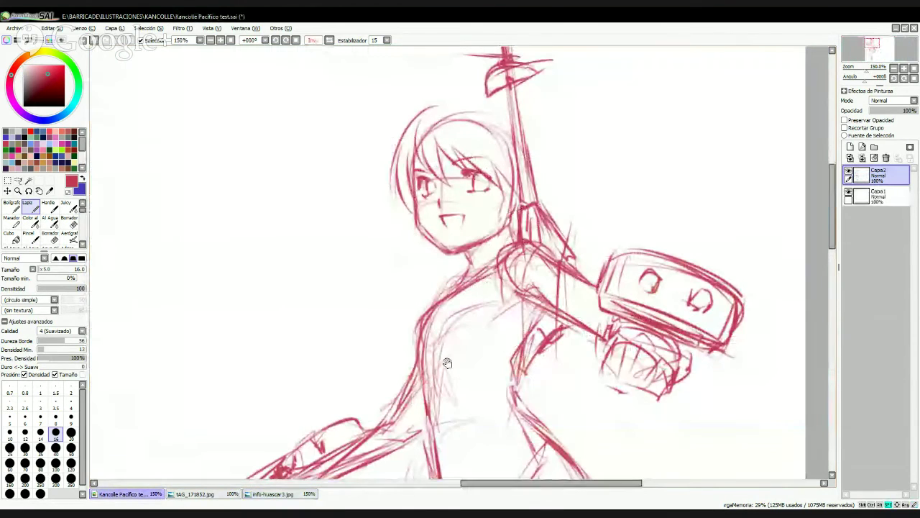
- Sketch the long sweeping outer contours of two ponytails, one flowing down each side of the head
drag(448, 364, 400, 332)
mouse_move(451, 95)
mouse_down()
mouse_move(481, 124)
mouse_move(489, 151)
mouse_up()
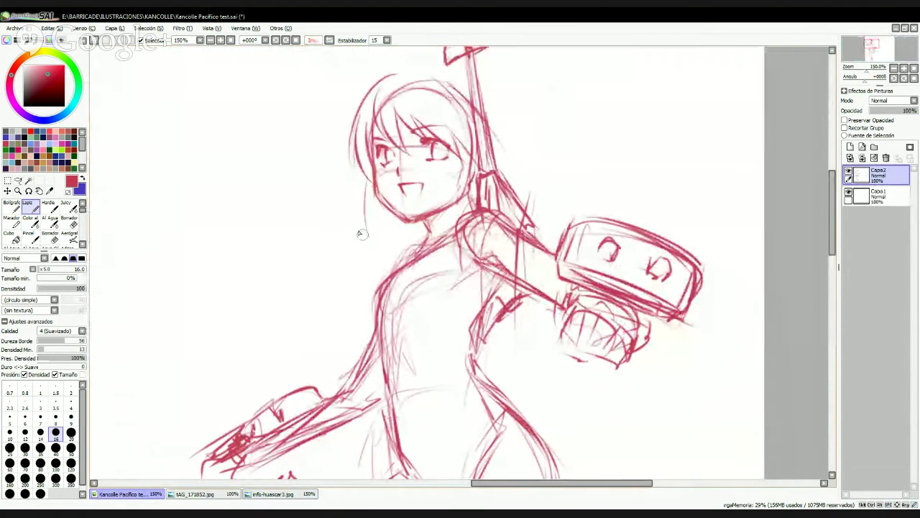
drag(350, 219, 258, 365)
key(ctrl+z)
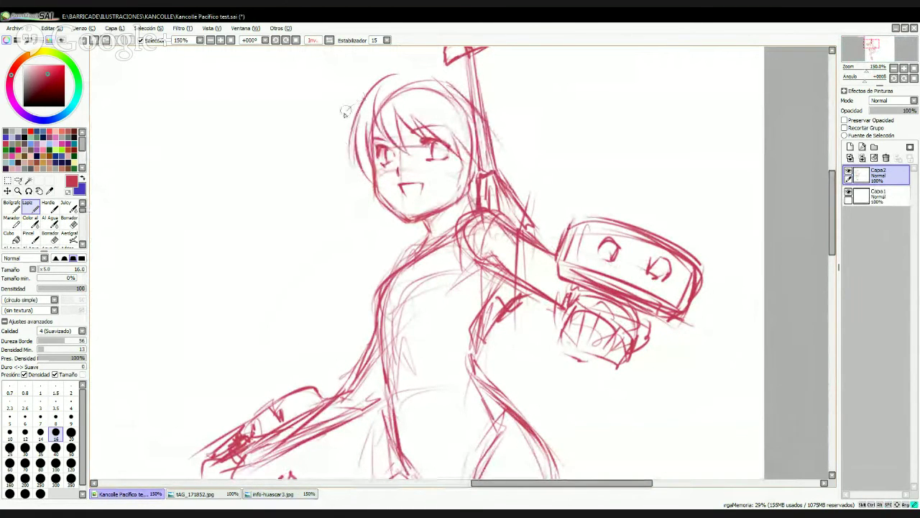
drag(348, 95, 248, 280)
drag(524, 154, 423, 221)
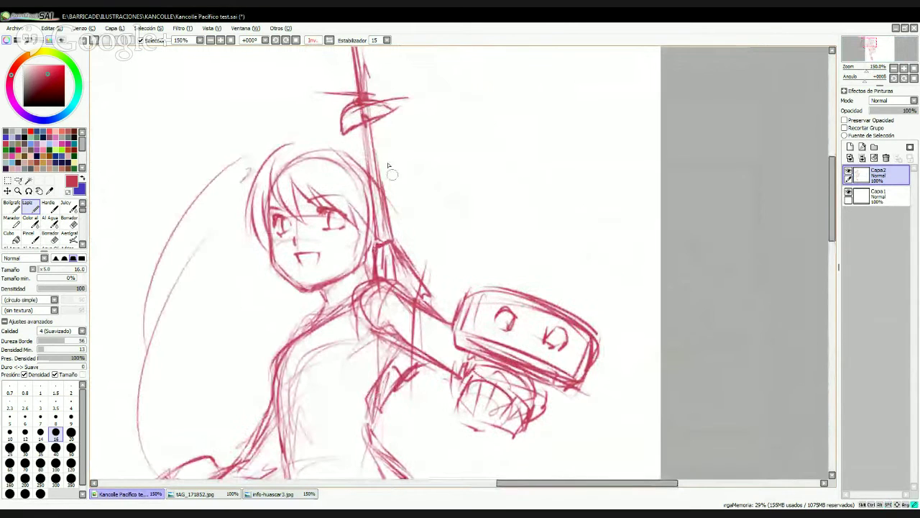
drag(412, 115, 623, 370)
mouse_move(492, 219)
mouse_down()
mouse_move(645, 323)
mouse_move(662, 355)
mouse_up()
drag(489, 322, 529, 251)
- Check the full figure, add inner strands to the ponytail on the free-arm side and outline the hair around the crown and back of the head
scroll(528, 251, down, 2)
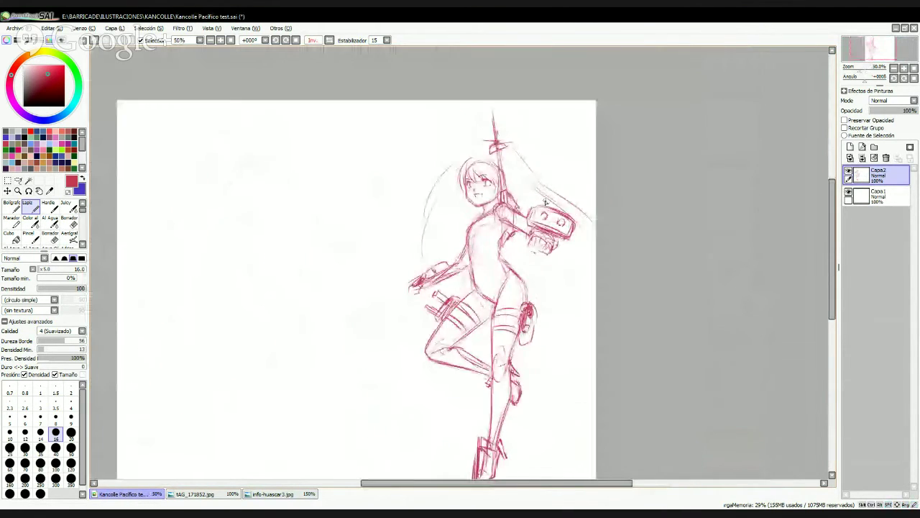
scroll(546, 202, up, 2)
drag(308, 201, 295, 322)
drag(323, 179, 288, 286)
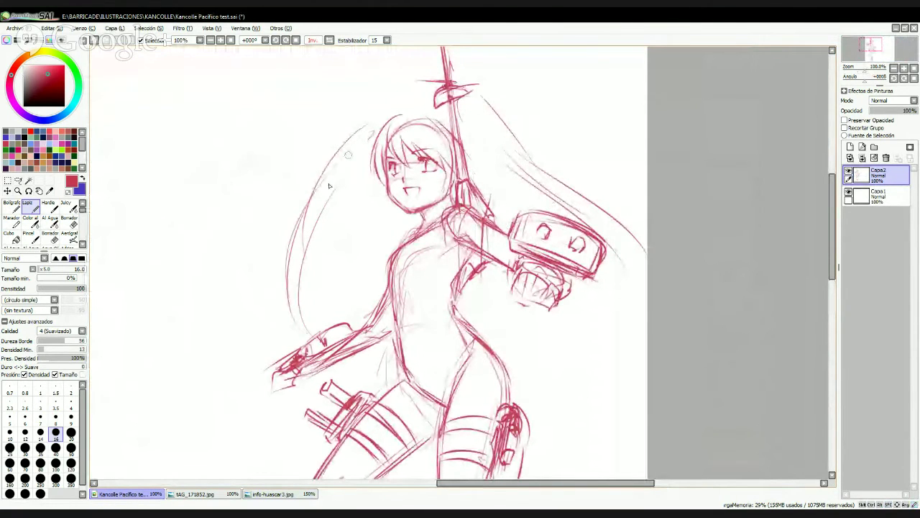
mouse_move(352, 164)
mouse_down()
mouse_move(323, 207)
mouse_move(338, 185)
mouse_up()
drag(322, 234, 333, 311)
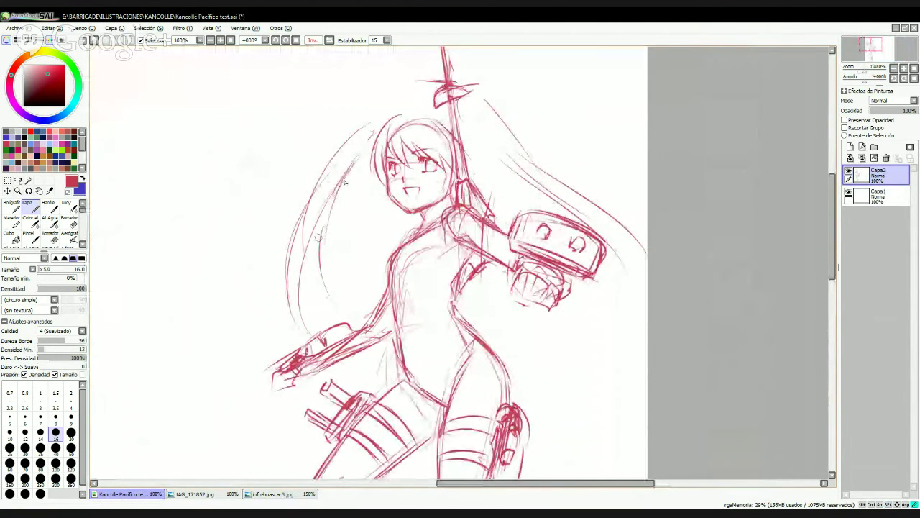
mouse_move(328, 204)
mouse_down()
mouse_move(376, 133)
mouse_move(435, 116)
mouse_move(460, 138)
mouse_move(467, 161)
mouse_up()
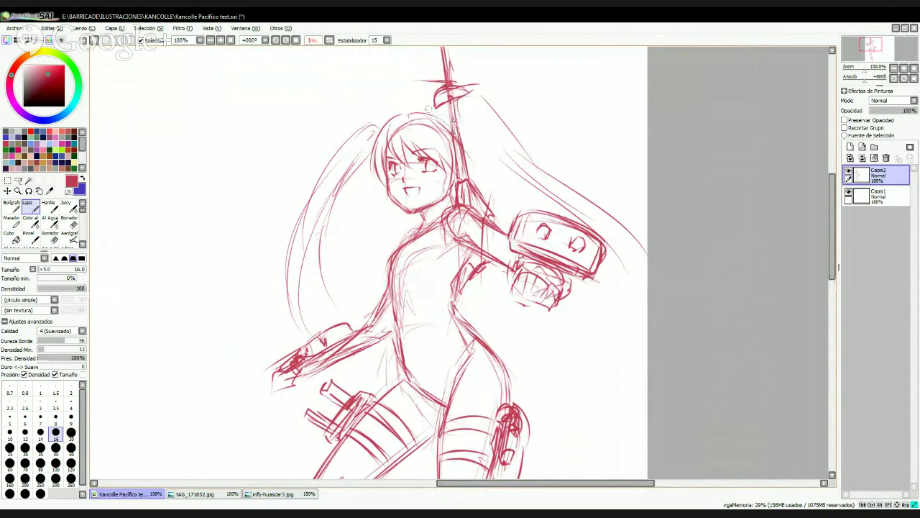
mouse_move(424, 106)
mouse_down()
mouse_move(464, 148)
mouse_move(466, 167)
mouse_up()
- Glance at the Huáscar infographic and extend the ponytail behind the mast with long strands curving down past the raised weapon
click(266, 494)
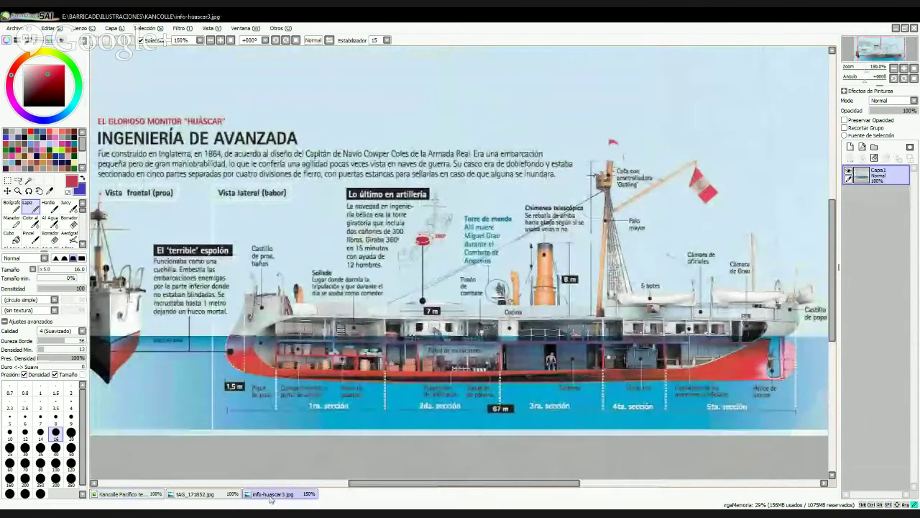
click(125, 494)
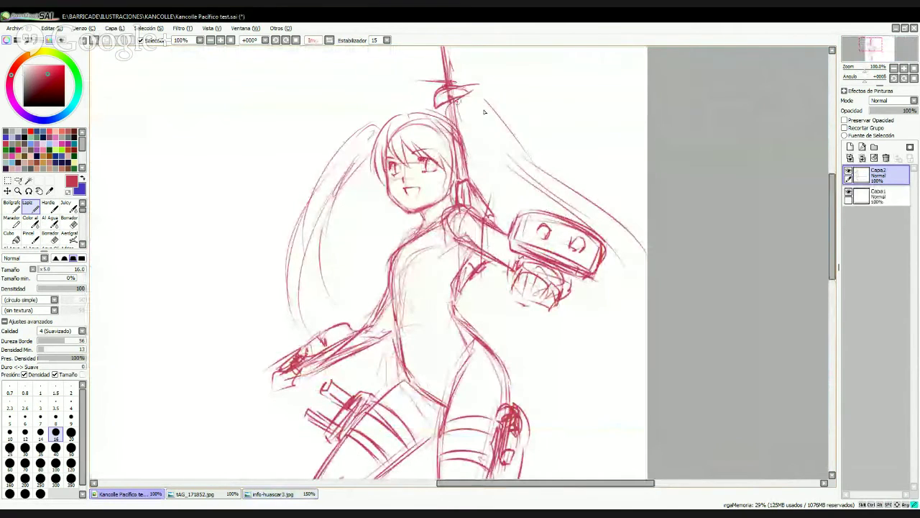
drag(456, 100, 535, 167)
mouse_move(445, 120)
mouse_down()
mouse_move(463, 145)
mouse_move(587, 214)
mouse_move(646, 296)
mouse_up()
drag(614, 232, 643, 330)
- Sketch a short flared skirt over the hips, with a wavy hem, waistline and side folds across both thighs
scroll(492, 311, down, 5)
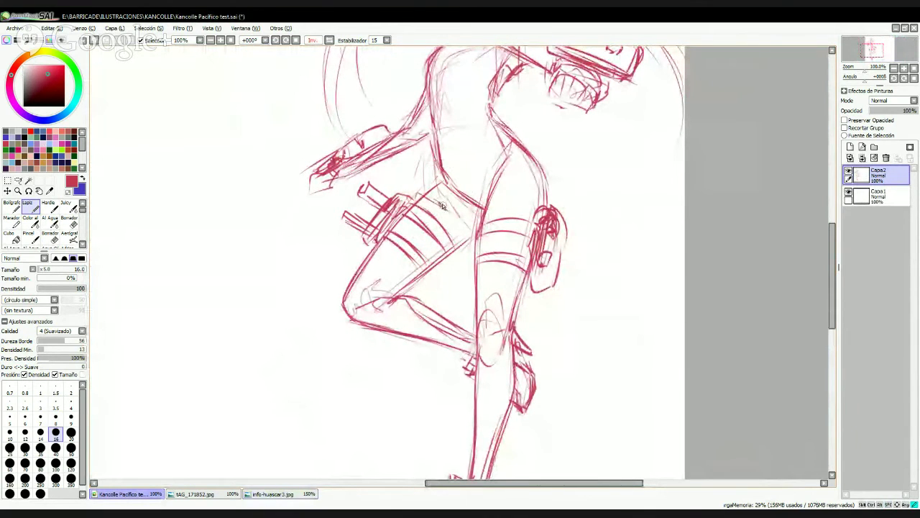
drag(467, 212, 502, 201)
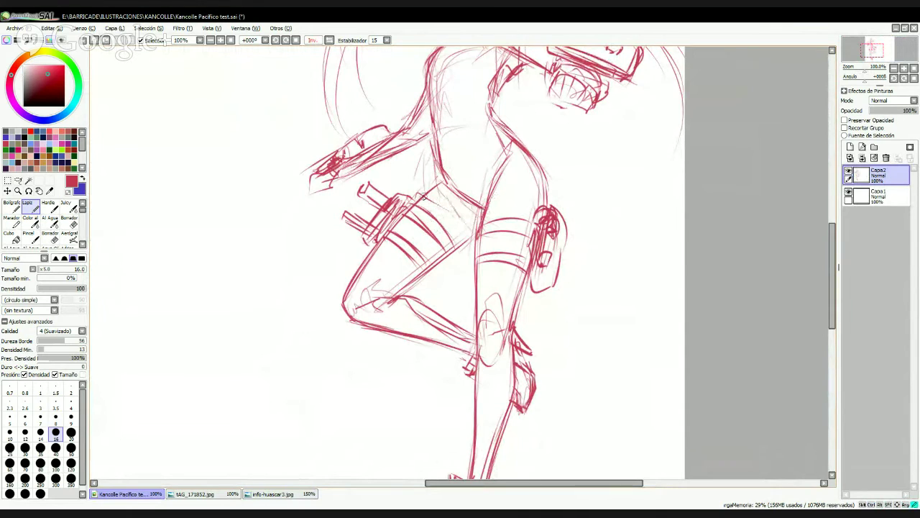
mouse_move(456, 194)
mouse_down()
mouse_move(502, 190)
mouse_move(553, 174)
mouse_up()
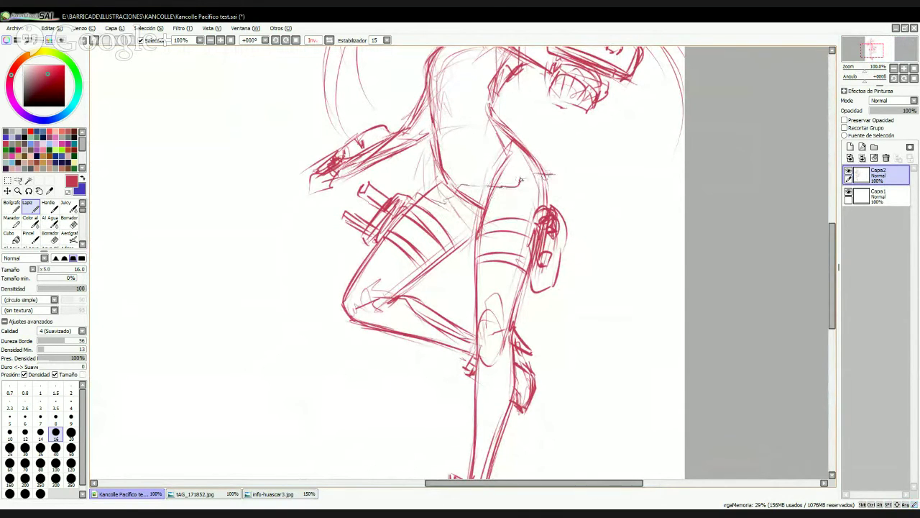
mouse_move(414, 194)
mouse_down()
mouse_move(445, 205)
mouse_move(484, 184)
mouse_move(525, 195)
mouse_move(565, 181)
mouse_up()
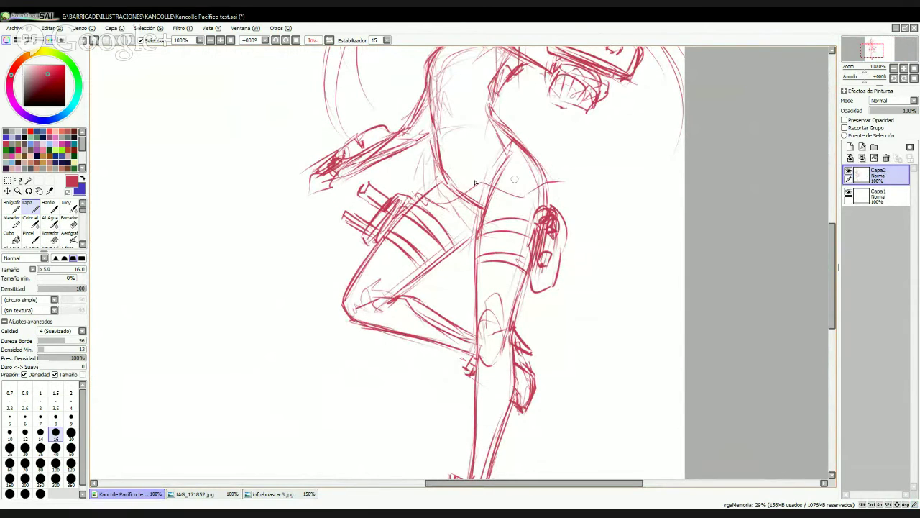
drag(407, 186, 428, 185)
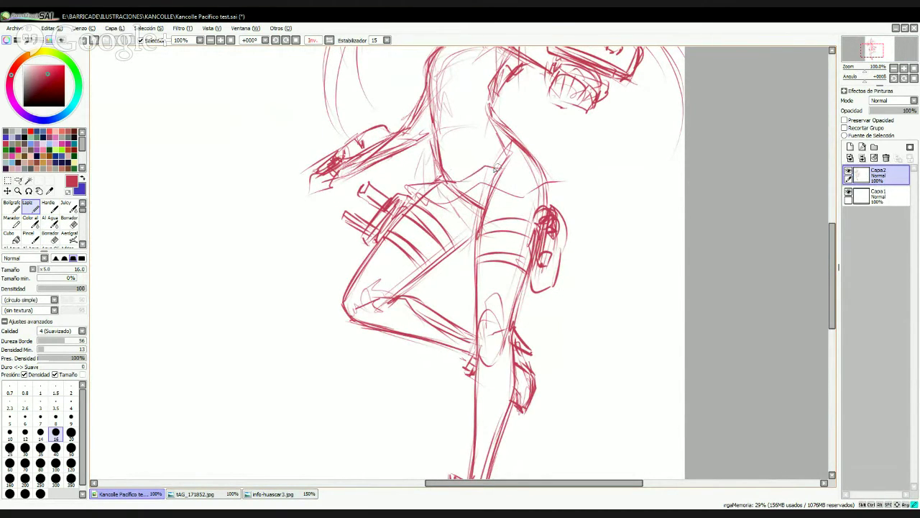
drag(485, 169, 520, 152)
mouse_move(449, 171)
mouse_down()
mouse_move(522, 146)
mouse_move(543, 155)
mouse_up()
mouse_move(529, 191)
mouse_down()
mouse_move(565, 169)
mouse_move(529, 149)
mouse_move(572, 149)
mouse_move(554, 176)
mouse_move(510, 158)
mouse_move(525, 162)
mouse_move(514, 161)
mouse_move(521, 194)
mouse_up()
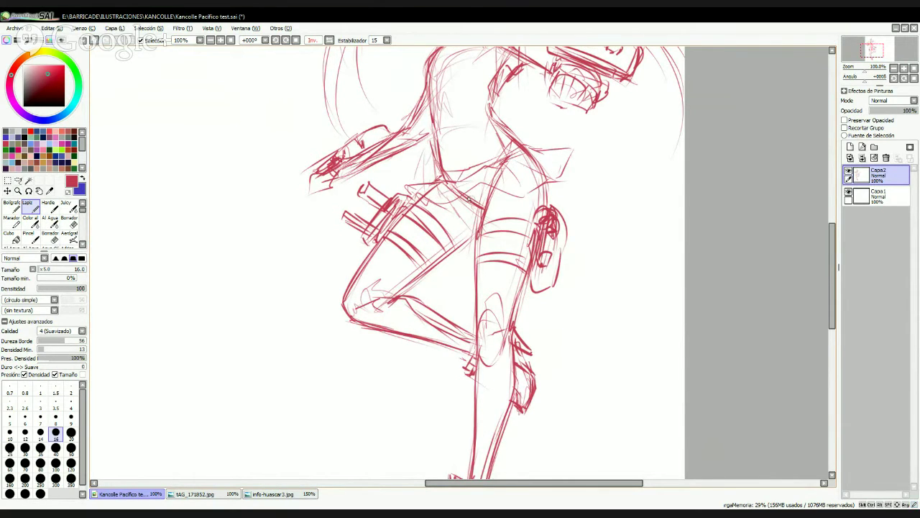
drag(465, 190, 487, 214)
- Sketch a curved stocking edge just above the knee on the standing leg and on the bent leg
mouse_move(391, 296)
mouse_down()
mouse_move(480, 238)
mouse_move(404, 297)
mouse_move(455, 321)
mouse_up()
key(ctrl+z)
mouse_move(471, 450)
mouse_down()
mouse_move(456, 318)
mouse_move(430, 292)
mouse_up()
drag(439, 245, 430, 317)
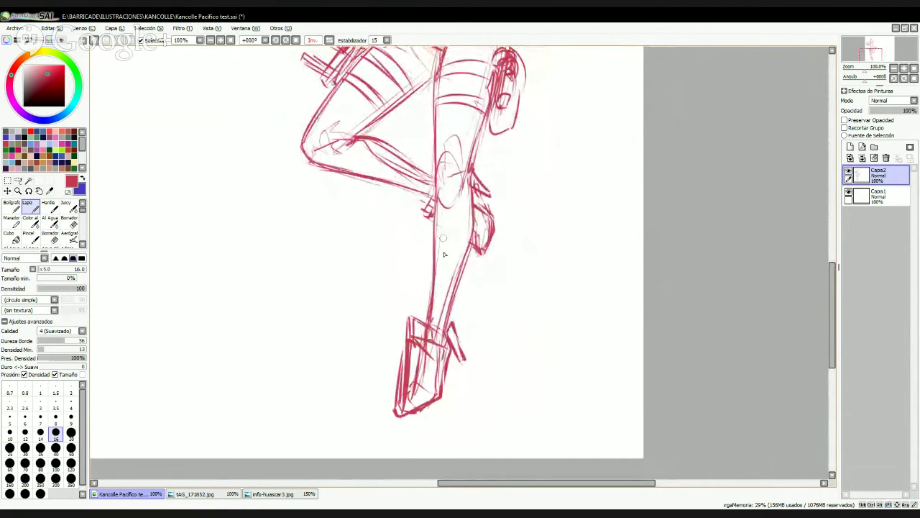
drag(452, 214, 442, 318)
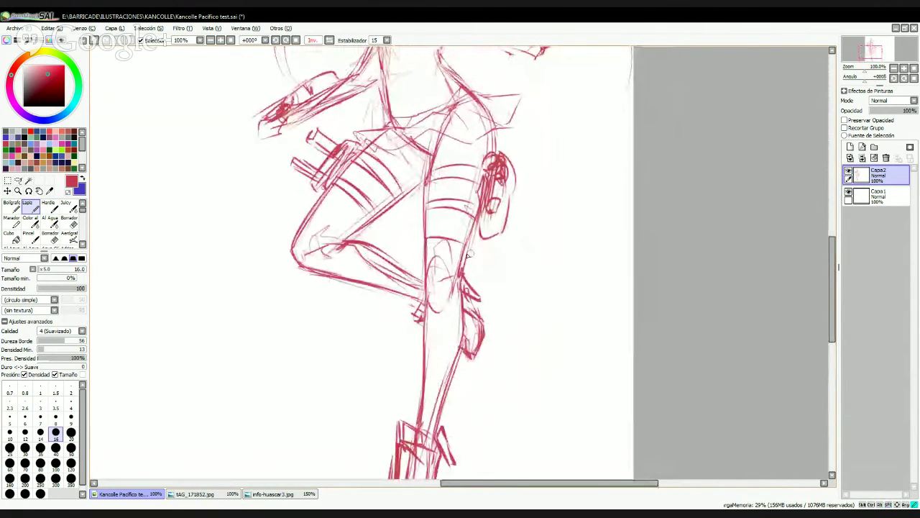
drag(311, 215, 343, 239)
key(ctrl+z)
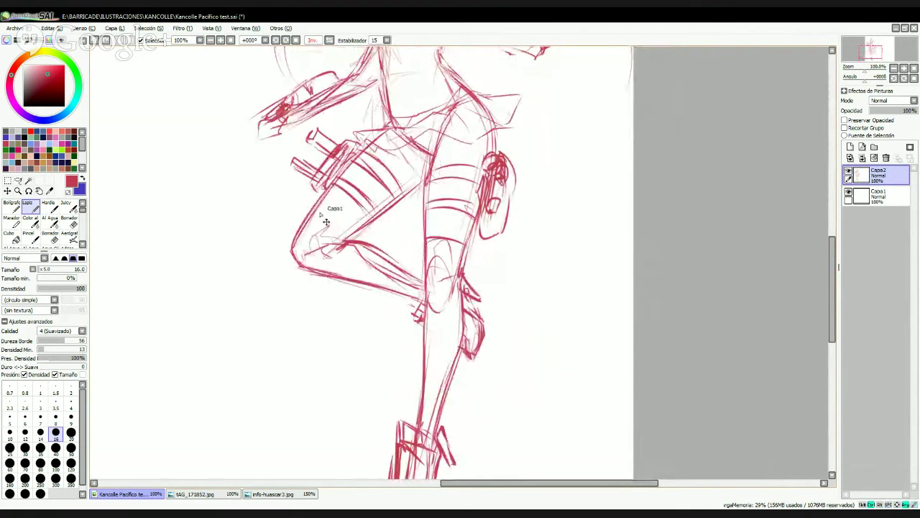
drag(315, 210, 346, 239)
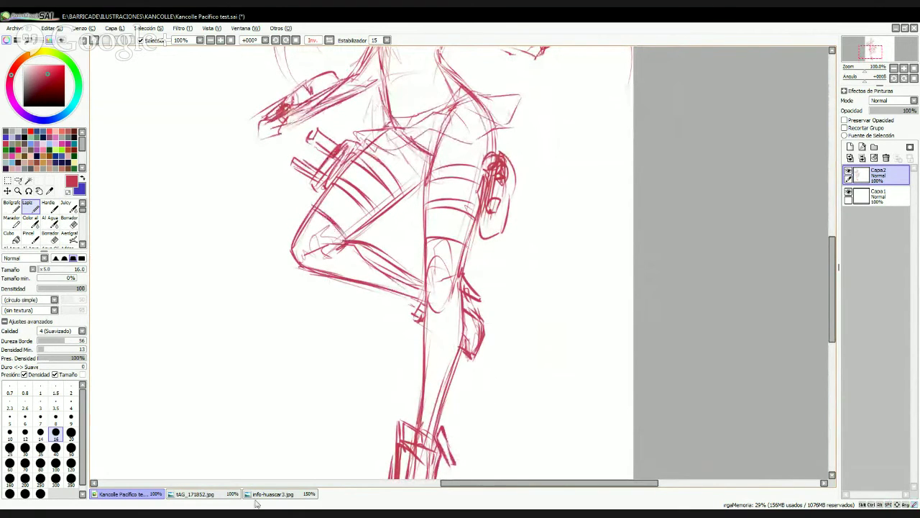
- Glance at the Huáscar infographic and reinforce the curved stripes around the bent leg's thigh
click(266, 494)
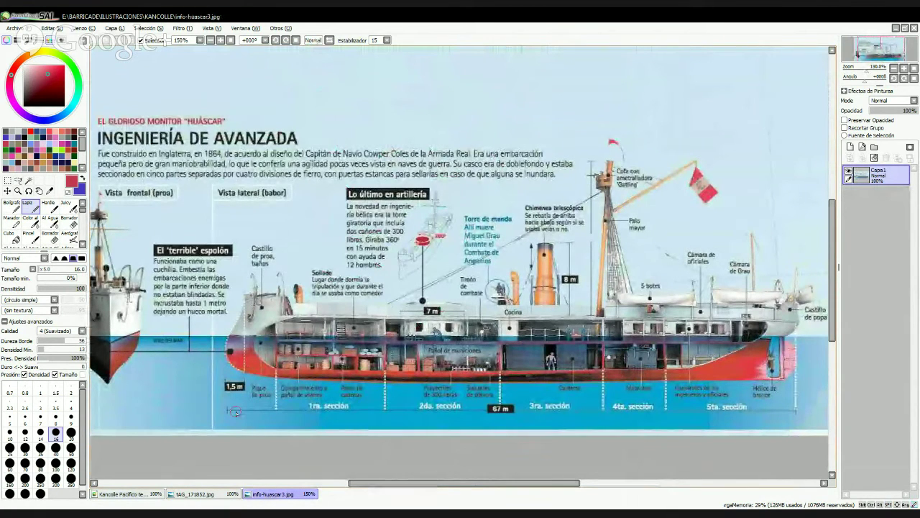
click(137, 495)
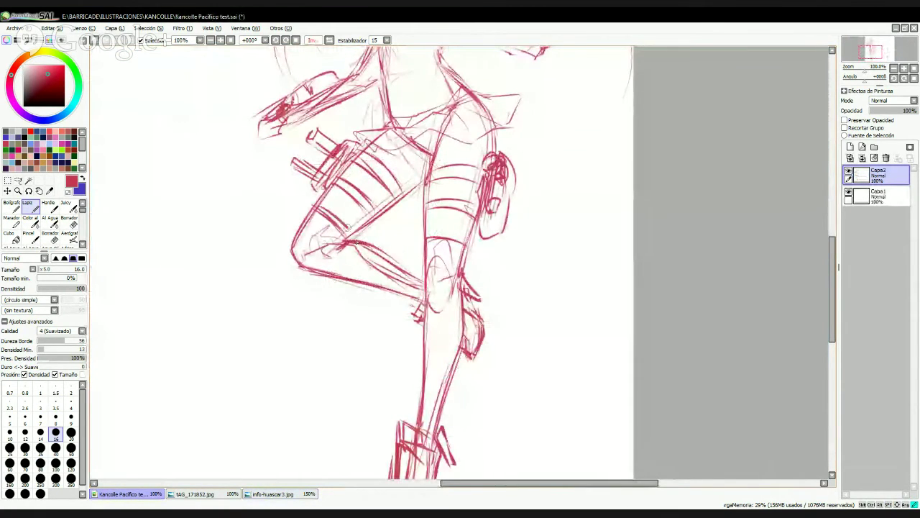
drag(329, 210, 350, 235)
mouse_move(338, 182)
mouse_down()
mouse_move(374, 215)
mouse_move(375, 193)
mouse_up()
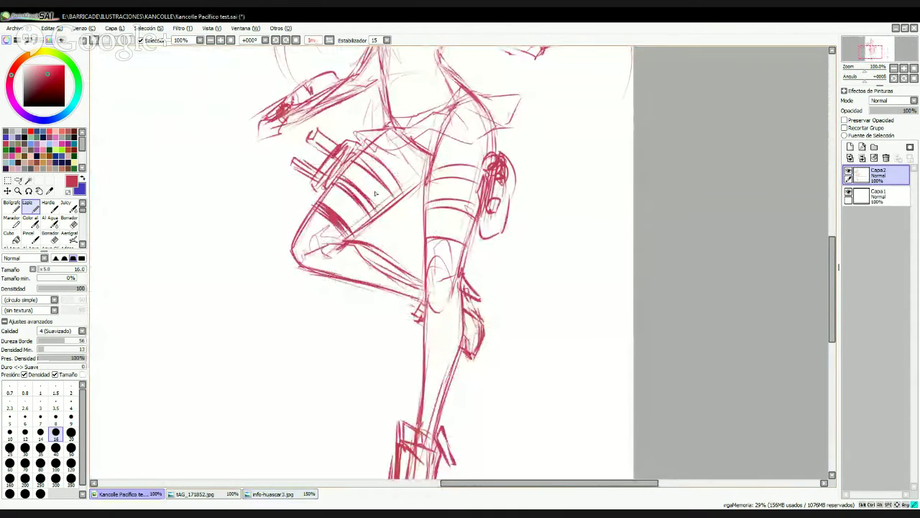
mouse_move(358, 161)
mouse_down()
mouse_move(393, 210)
mouse_move(399, 200)
mouse_up()
- Reinforce the curved stripes around the standing leg's thigh and redraw the lines around its knee
mouse_move(455, 178)
mouse_down()
mouse_move(427, 193)
mouse_move(482, 188)
mouse_up()
key(ctrl+z)
drag(429, 174, 480, 171)
mouse_move(421, 212)
mouse_down()
mouse_move(482, 210)
mouse_move(449, 207)
mouse_move(475, 215)
mouse_up()
mouse_move(427, 242)
mouse_down()
mouse_move(466, 242)
mouse_move(466, 298)
mouse_up()
drag(383, 58, 396, 224)
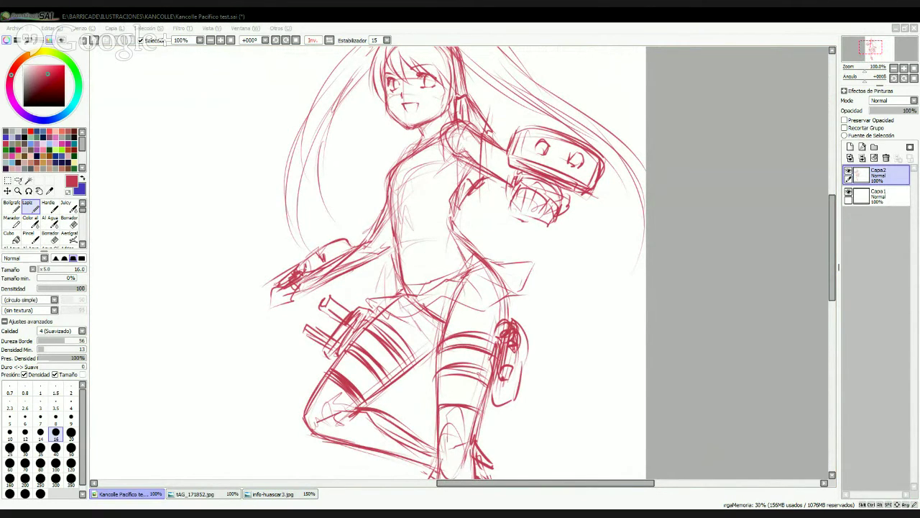
click(227, 462)
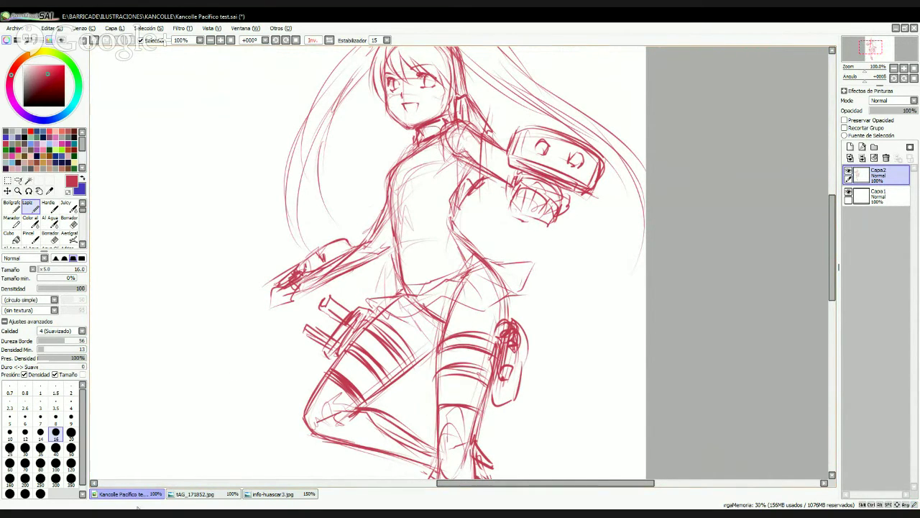
key(alt+Tab)
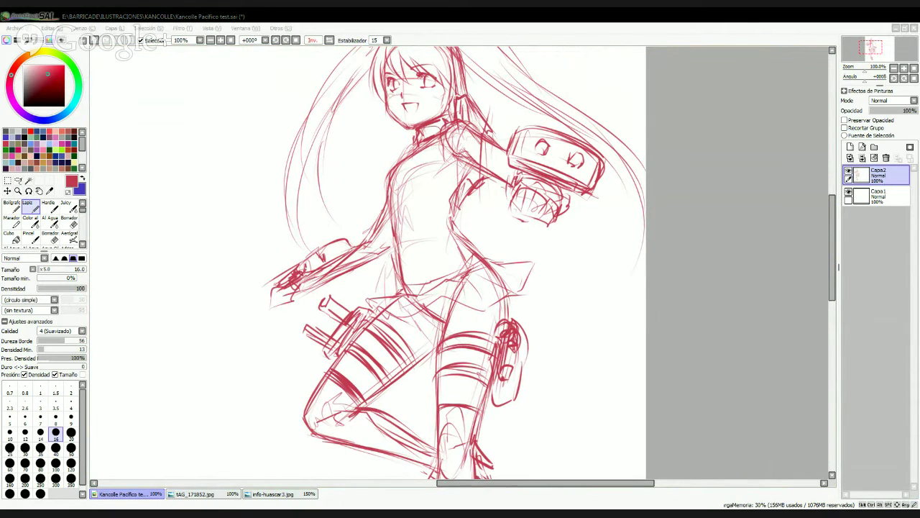
key(alt+Tab)
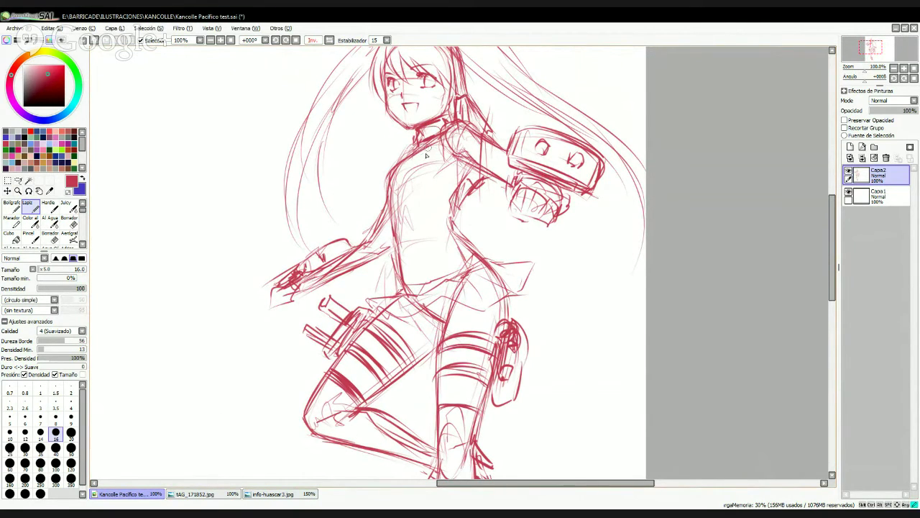
- Sketch a row of buttons down the chest and a waist seam, and darken the torso's contour beneath the raised arm
drag(422, 157, 423, 234)
mouse_move(388, 209)
mouse_down()
mouse_move(398, 249)
mouse_move(440, 231)
mouse_move(465, 234)
mouse_up()
drag(463, 233, 459, 203)
mouse_move(474, 171)
mouse_down()
mouse_move(456, 216)
mouse_move(459, 207)
mouse_up()
mouse_move(462, 215)
mouse_down()
mouse_move(453, 235)
mouse_move(480, 258)
mouse_up()
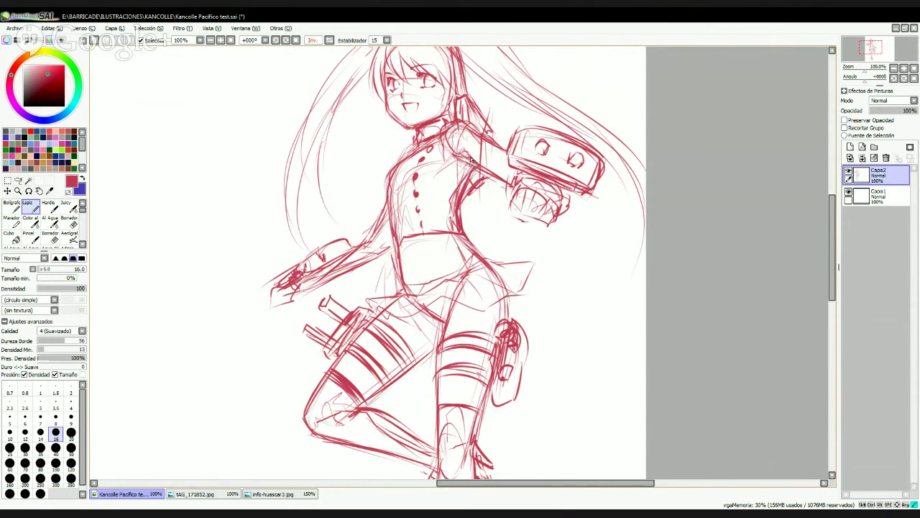
- Sketch flat shoulder pieces extending from the collar over both shoulders and clean up the overlapping lines
mouse_move(454, 137)
mouse_down()
mouse_move(440, 125)
mouse_move(471, 112)
mouse_up()
drag(408, 147, 391, 162)
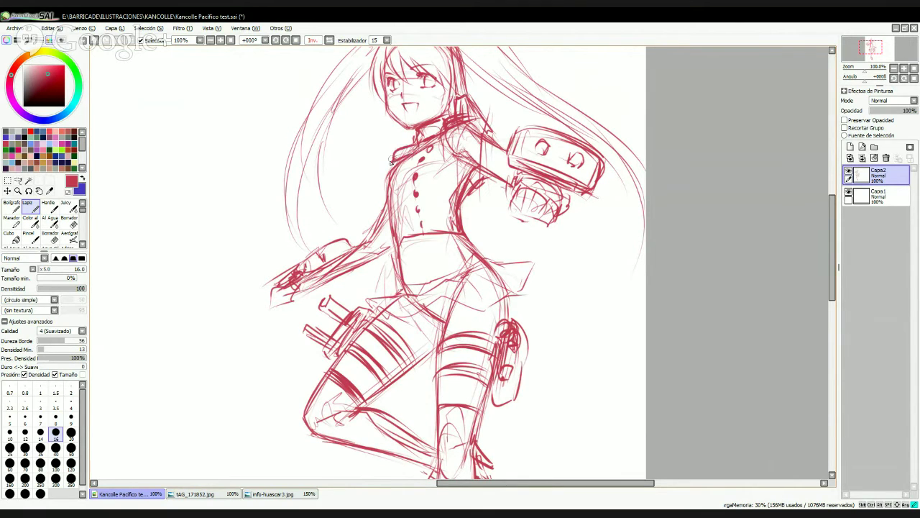
mouse_move(450, 134)
mouse_down()
mouse_move(482, 124)
mouse_move(476, 115)
mouse_move(464, 133)
mouse_move(451, 130)
mouse_move(490, 125)
mouse_up()
key(e)
key(n)
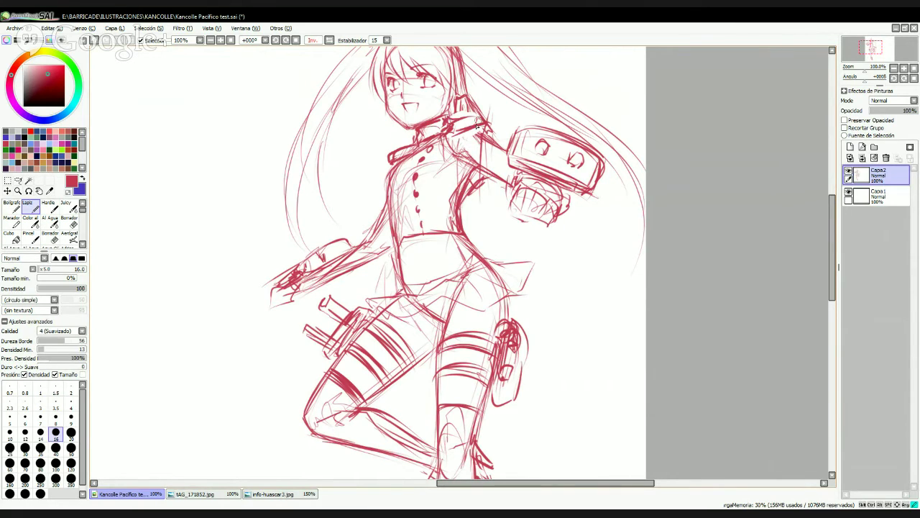
- Sketch a zigzag fringe under the shoulder piece beside the turret arm, add a cuff line on that arm and reinforce the lowered forearm
mouse_move(456, 135)
mouse_down()
mouse_move(489, 130)
mouse_move(495, 145)
mouse_move(473, 160)
mouse_move(487, 137)
mouse_move(509, 141)
mouse_up()
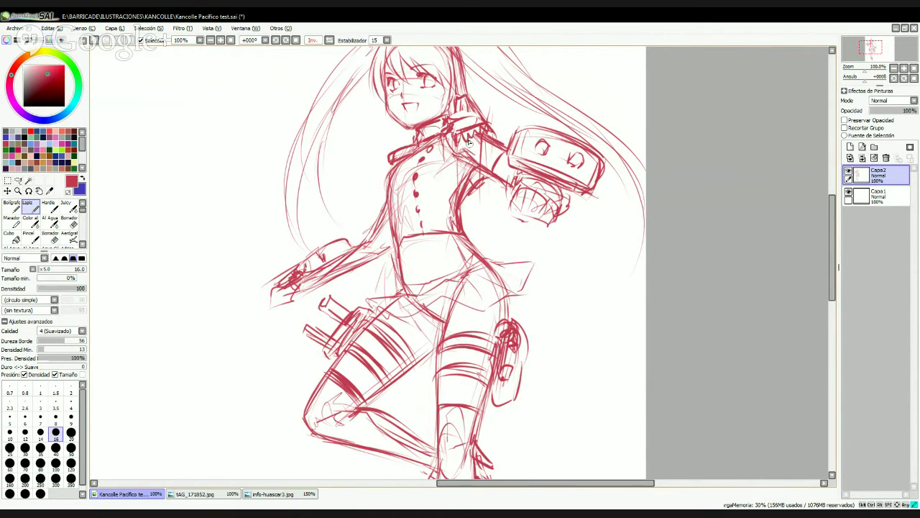
drag(499, 169, 523, 180)
drag(387, 259, 304, 292)
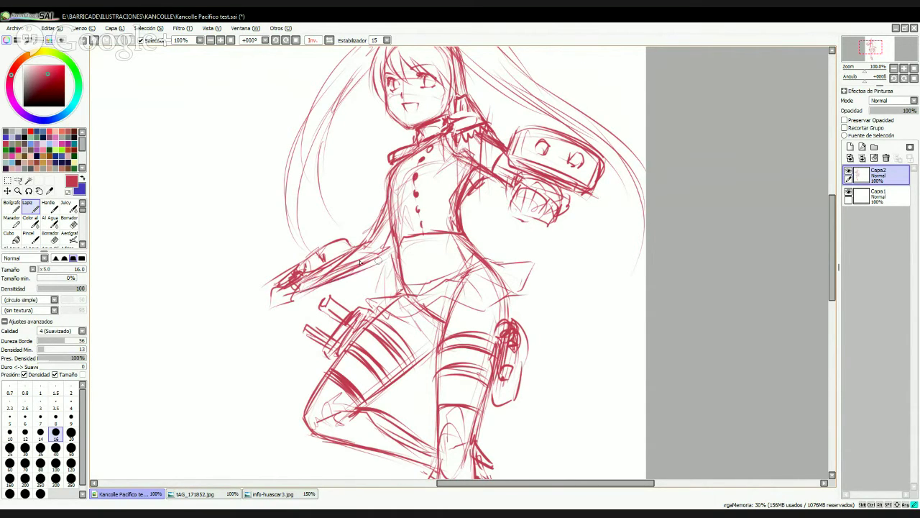
drag(359, 249, 332, 263)
- Sketch long vertical lines down the standing leg from the lowest thigh band through the knee and shin to the ankle
drag(474, 181, 516, 165)
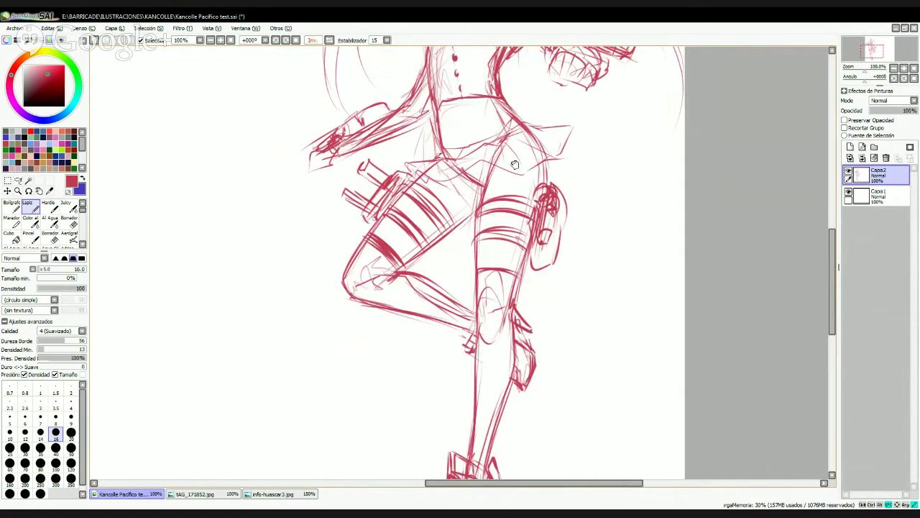
drag(503, 277, 451, 208)
drag(425, 286, 437, 234)
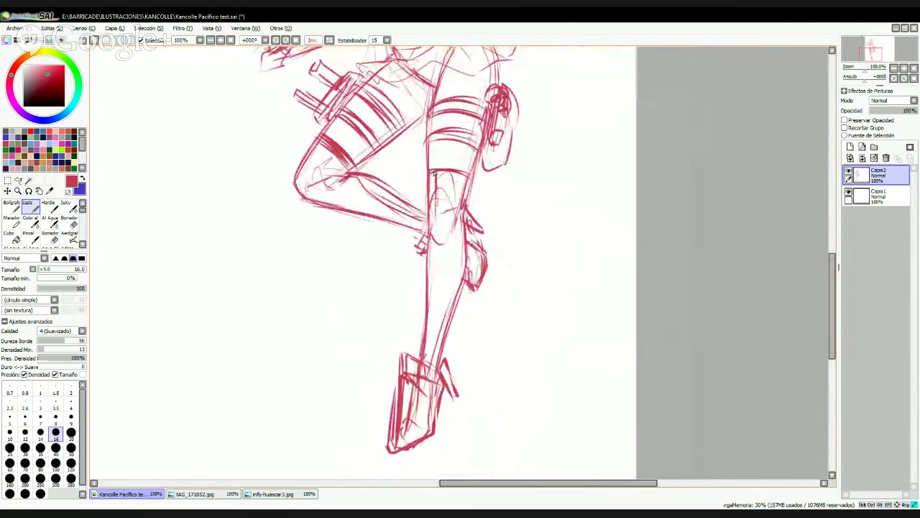
mouse_move(435, 173)
mouse_down()
mouse_move(430, 331)
mouse_move(432, 291)
mouse_move(441, 338)
mouse_move(426, 383)
mouse_move(441, 248)
mouse_move(446, 265)
mouse_move(439, 271)
mouse_move(447, 169)
mouse_move(460, 178)
mouse_move(447, 234)
mouse_up()
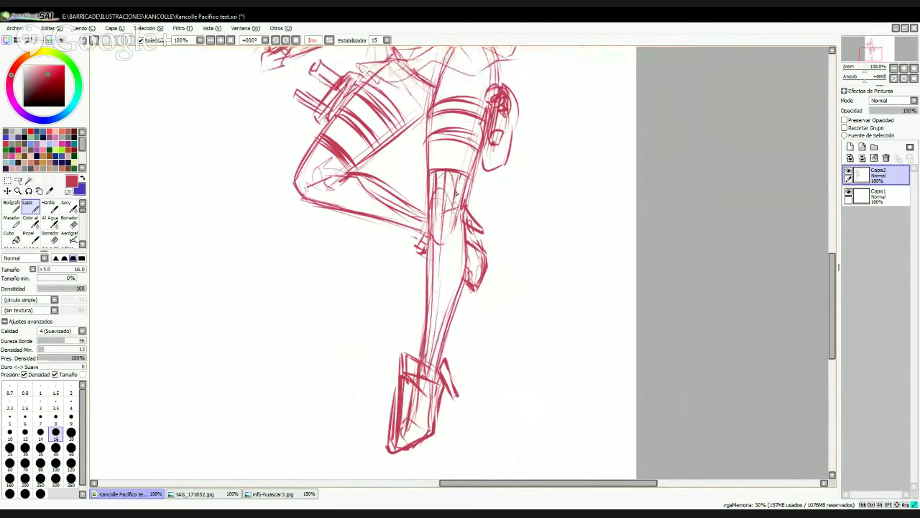
mouse_move(459, 189)
mouse_down()
mouse_move(430, 375)
mouse_move(439, 337)
mouse_up()
drag(459, 250, 449, 302)
drag(458, 232, 453, 258)
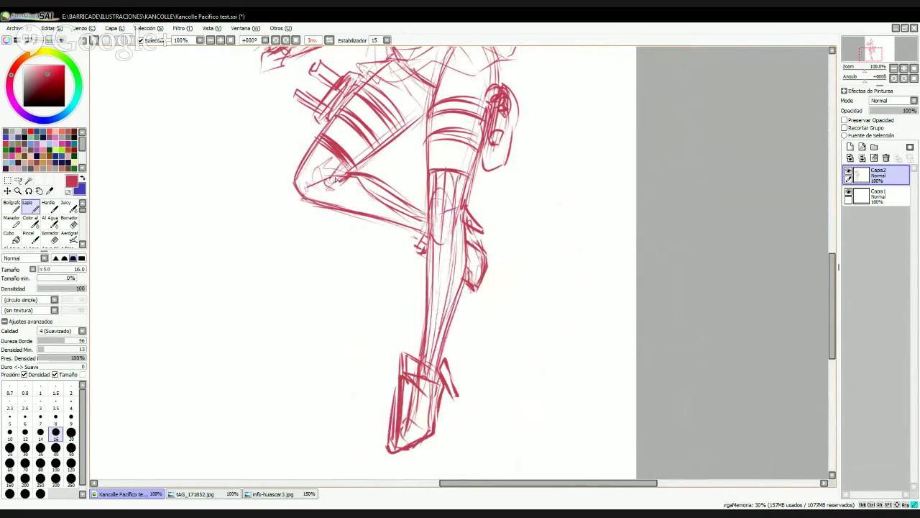
- Draw matching lengthwise lines along the bent leg from its knee down the shin
drag(338, 175, 427, 222)
drag(324, 189, 420, 226)
mouse_move(319, 147)
mouse_down()
mouse_move(324, 198)
mouse_move(358, 210)
mouse_up()
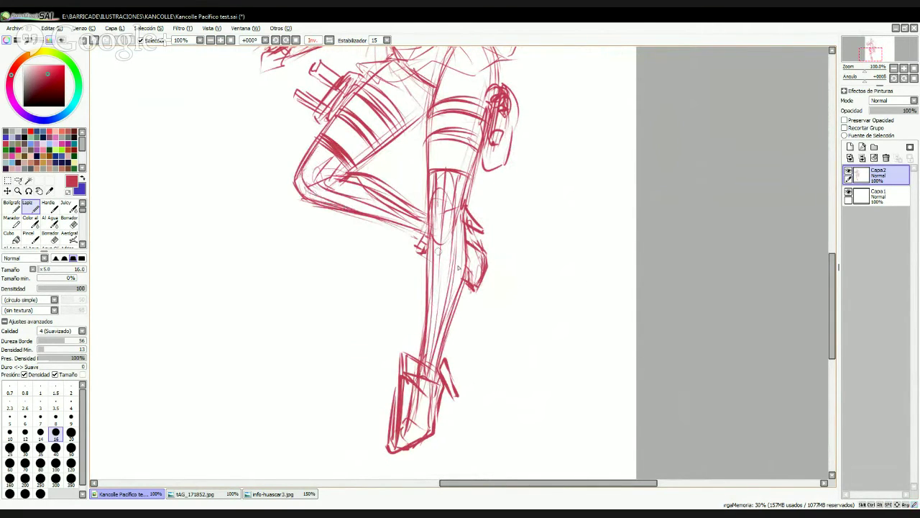
- Redraw the hand below the turret with darker finger lines and a firmer outline
key(space)
drag(470, 192, 490, 393)
mouse_move(507, 269)
mouse_down()
mouse_move(495, 304)
mouse_move(462, 302)
mouse_up()
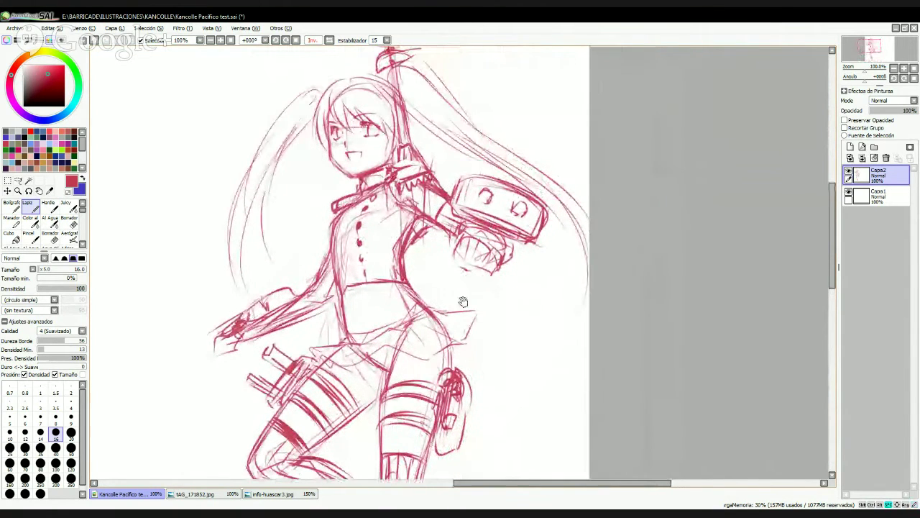
drag(471, 232, 462, 252)
mouse_move(475, 234)
mouse_down()
mouse_move(474, 257)
mouse_move(486, 251)
mouse_move(470, 259)
mouse_move(486, 254)
mouse_move(481, 269)
mouse_move(453, 271)
mouse_up()
drag(504, 256, 467, 274)
drag(474, 222, 496, 249)
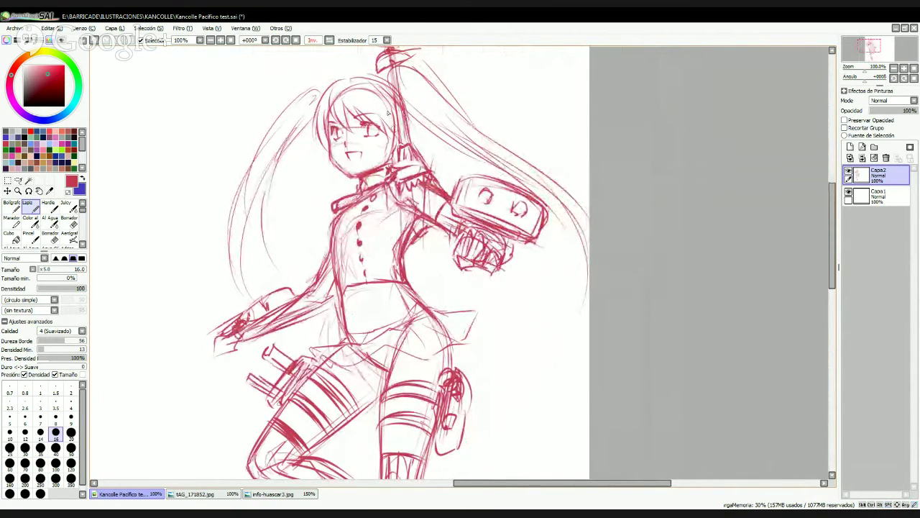
- Erase the crossbar and loop on the mast above the head and redraw the mast as one heavier tapering pole
drag(417, 96, 476, 193)
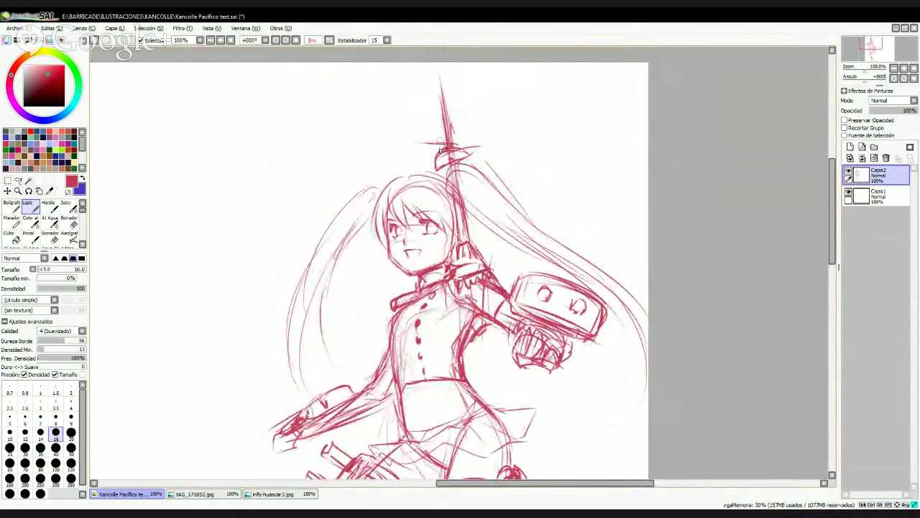
key(e)
mouse_move(439, 149)
mouse_down()
mouse_move(433, 158)
mouse_move(477, 138)
mouse_up()
key(n)
mouse_move(440, 81)
mouse_down()
mouse_move(454, 178)
mouse_move(467, 202)
mouse_up()
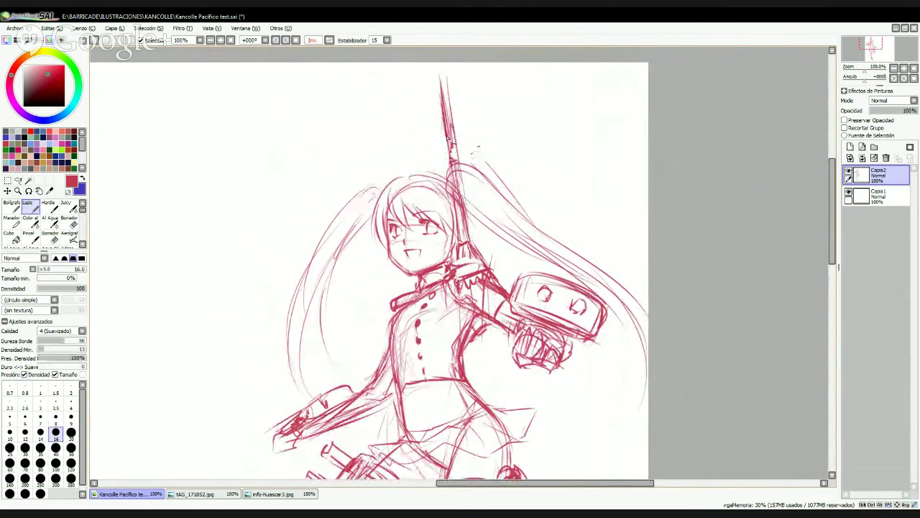
key(ctrl+z)
drag(441, 78, 456, 192)
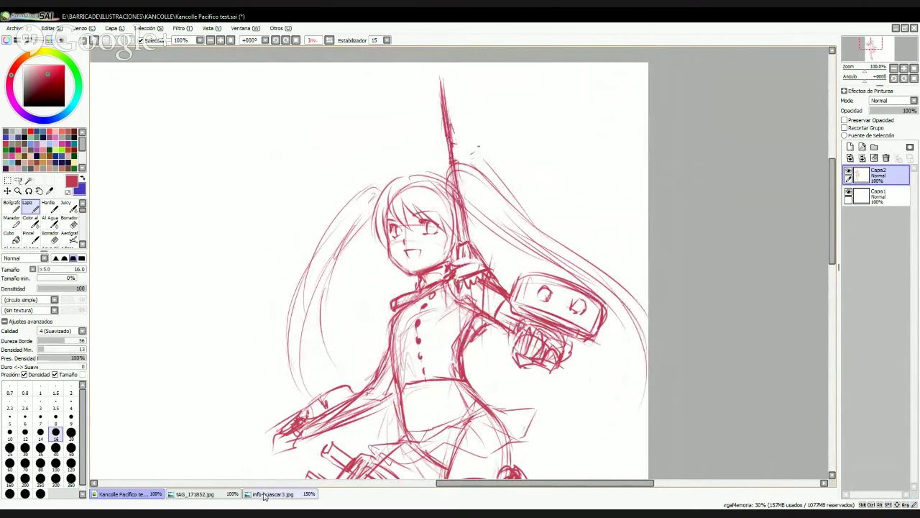
- Consult the mast in the Huáscar infographic and sketch a small crow's nest with a gun near the mast's tip
click(264, 496)
drag(612, 173, 455, 158)
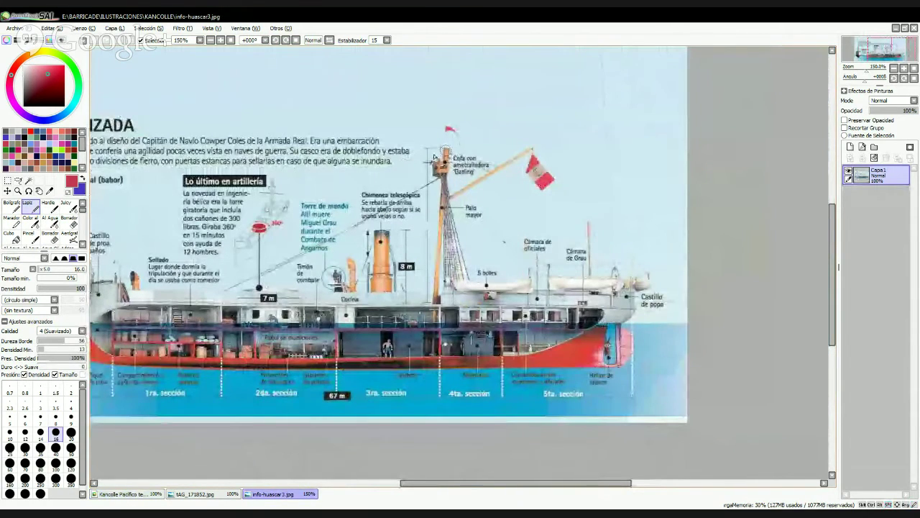
click(143, 493)
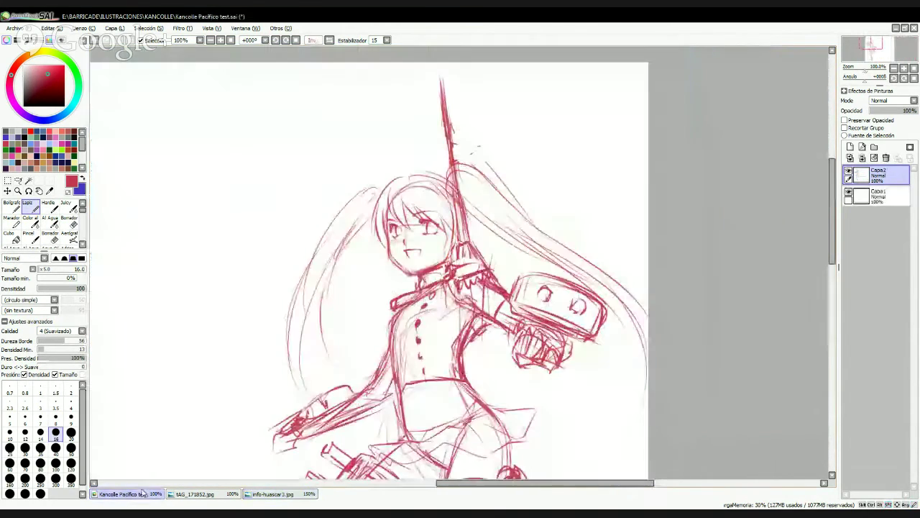
mouse_move(437, 86)
mouse_down()
mouse_move(430, 113)
mouse_move(466, 102)
mouse_up()
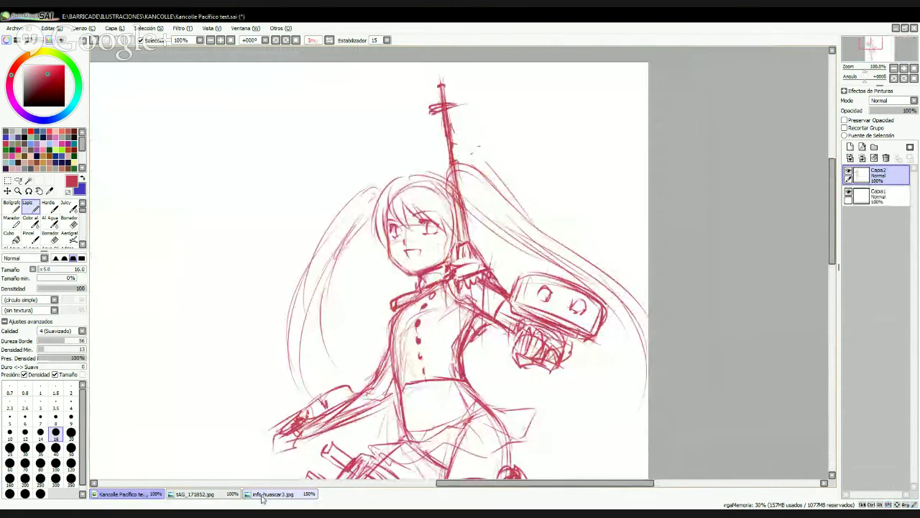
click(262, 496)
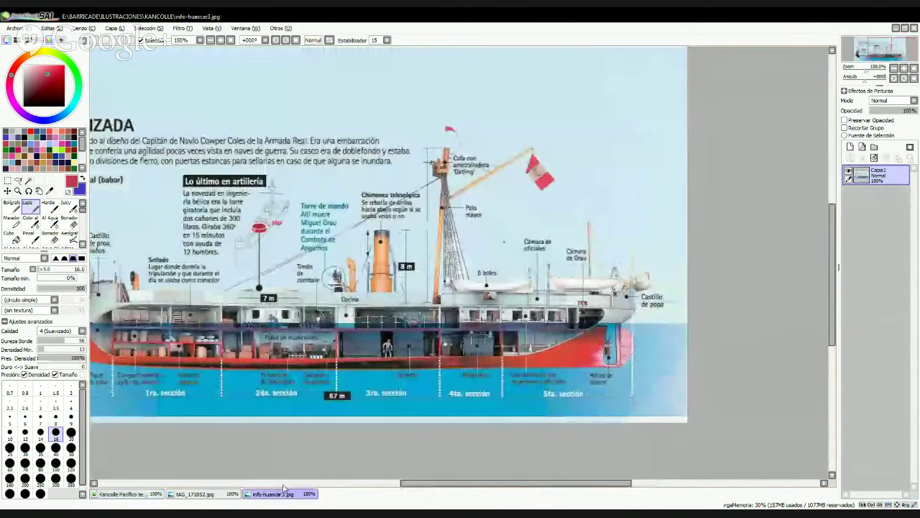
click(146, 496)
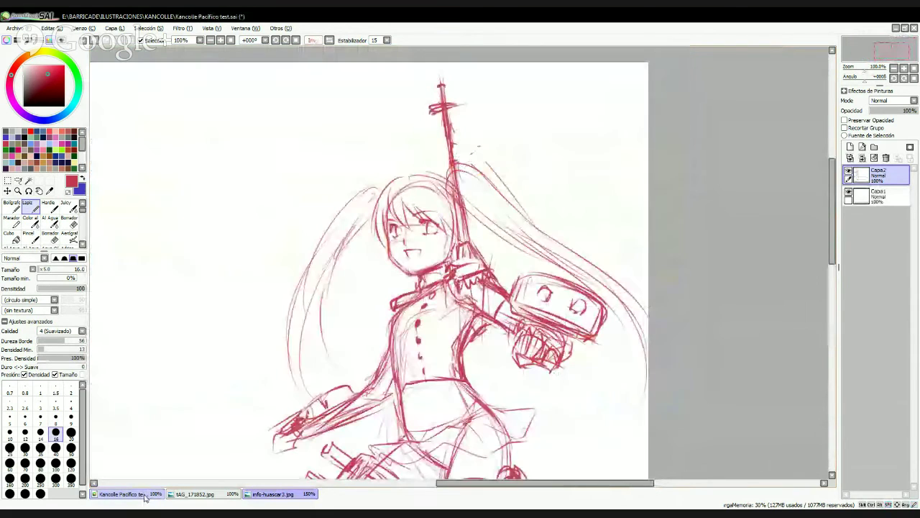
mouse_move(430, 98)
mouse_down()
mouse_move(430, 107)
mouse_move(432, 98)
mouse_move(416, 92)
mouse_move(446, 104)
mouse_up()
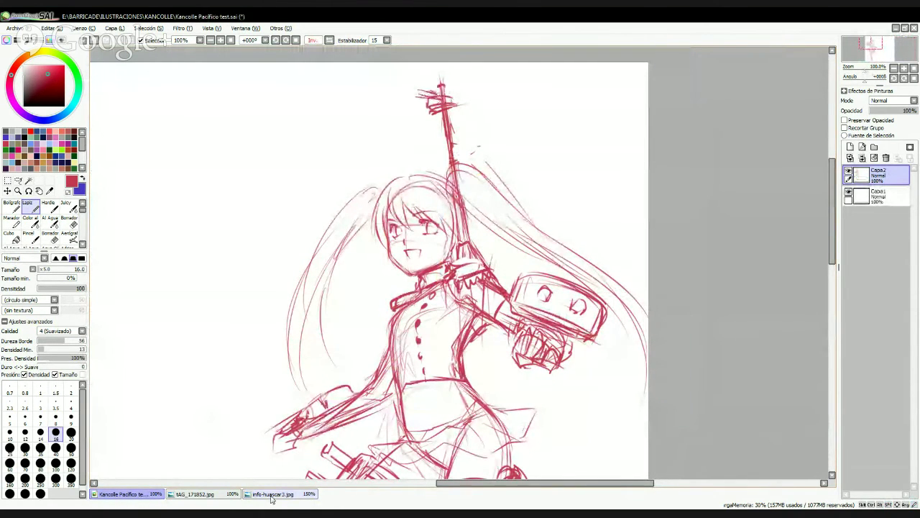
click(272, 496)
click(127, 496)
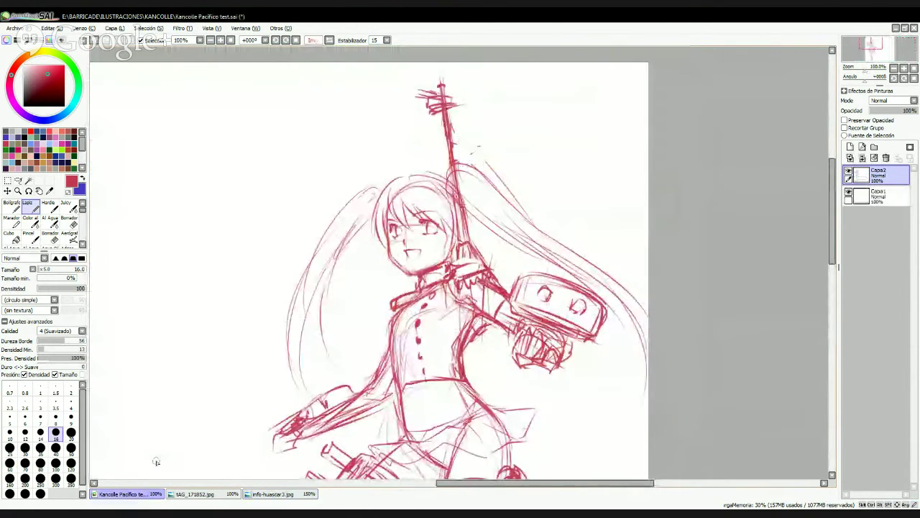
- Sketch crosshatched rigging lines running from the upper mast down to the turret
drag(455, 134, 494, 235)
mouse_move(451, 121)
mouse_down()
mouse_move(473, 241)
mouse_move(501, 276)
mouse_up()
mouse_move(453, 165)
mouse_down()
mouse_move(500, 234)
mouse_move(475, 247)
mouse_move(515, 286)
mouse_up()
drag(491, 229, 523, 279)
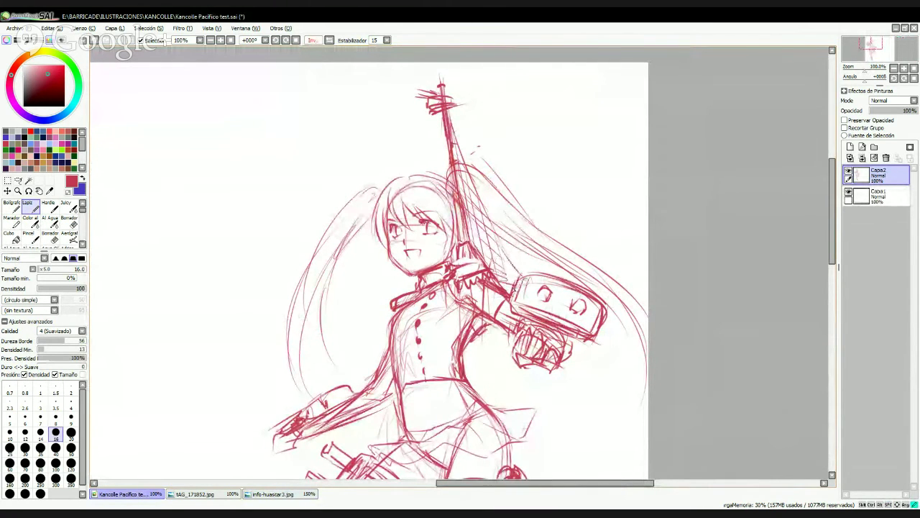
- Check the Huáscar infographic and sketch a small tapered piece hanging beneath the upper arm, touching up the lines by the turret
drag(478, 323, 487, 358)
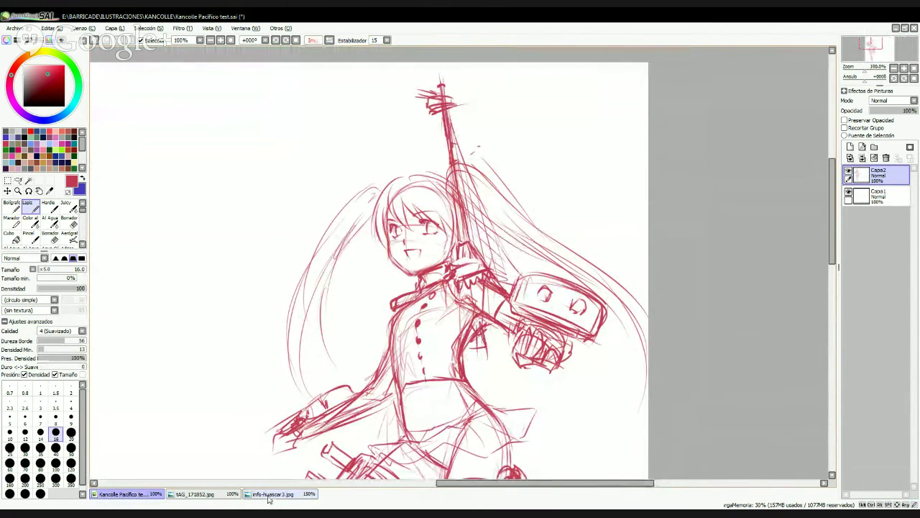
click(270, 495)
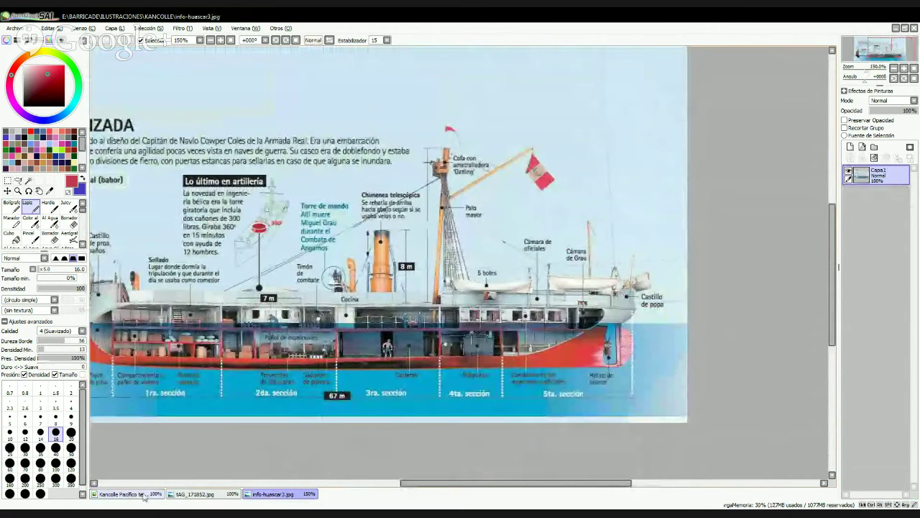
click(142, 496)
mouse_move(475, 311)
mouse_down()
mouse_move(496, 355)
mouse_move(476, 360)
mouse_up()
mouse_move(493, 325)
mouse_down()
mouse_move(499, 352)
mouse_move(503, 332)
mouse_up()
drag(502, 275, 513, 279)
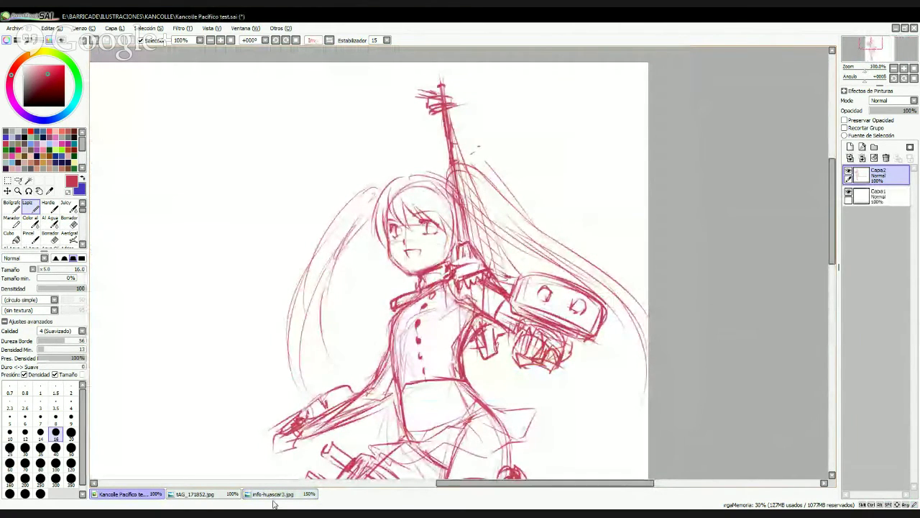
- Check the infographic's flag and sketch a diagonal spar off the mast carrying a waving flag with vertical bands
click(272, 495)
click(146, 496)
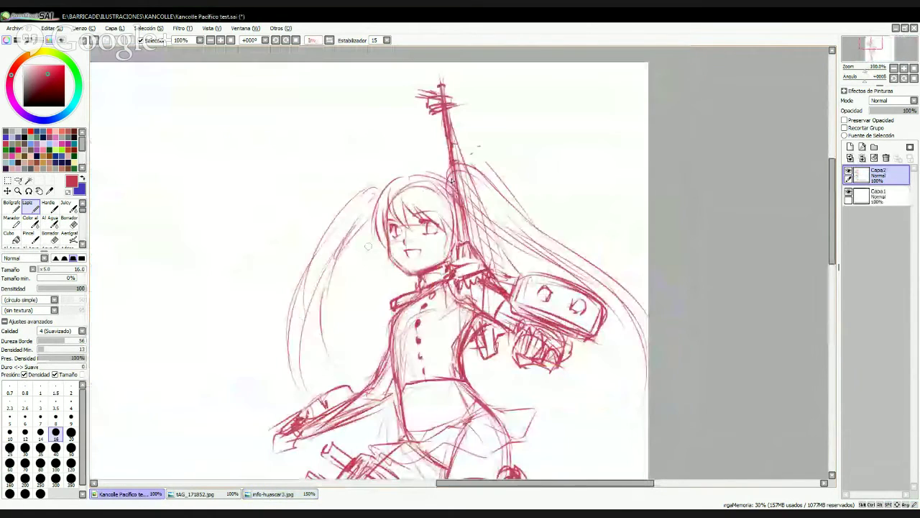
drag(464, 164, 507, 106)
mouse_move(460, 169)
mouse_down()
mouse_move(506, 108)
mouse_move(560, 110)
mouse_move(548, 130)
mouse_move(552, 112)
mouse_move(522, 110)
mouse_move(538, 117)
mouse_up()
drag(541, 233, 581, 148)
scroll(571, 178, down, 2)
scroll(574, 175, up, 2)
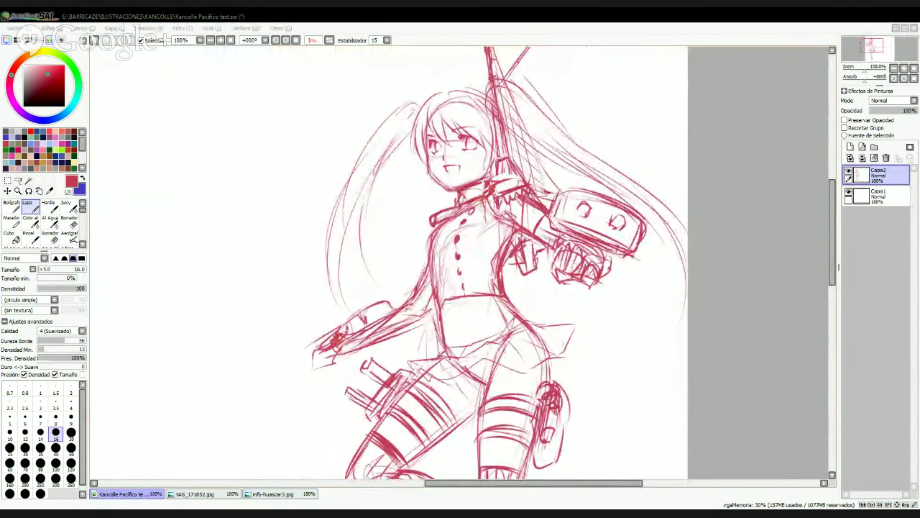
click(344, 329)
drag(531, 187, 517, 270)
drag(420, 178, 471, 192)
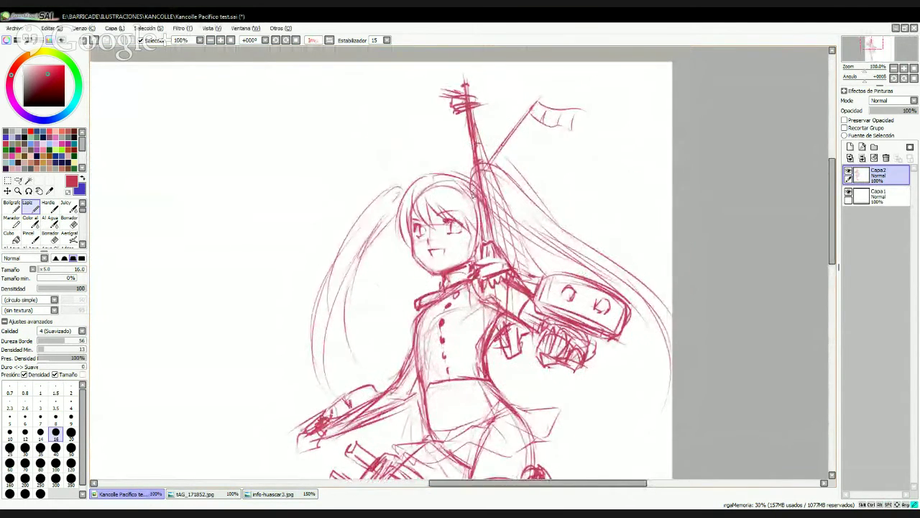
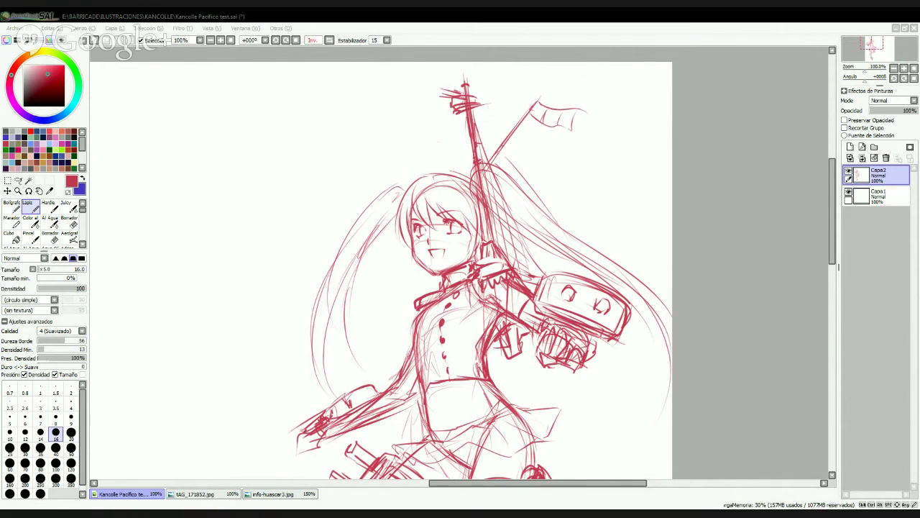
- Erase both ponytails and the hair around the top of the head
key(e)
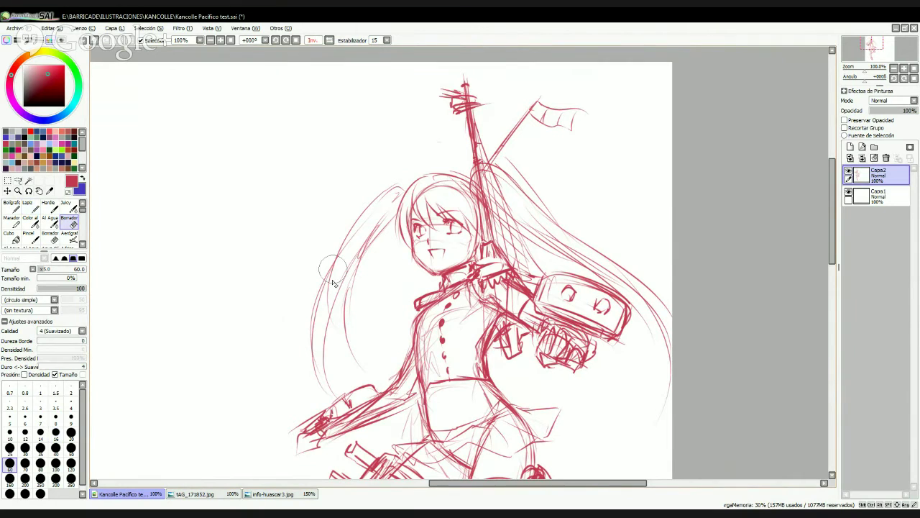
mouse_move(338, 245)
mouse_down()
mouse_move(308, 336)
mouse_move(332, 375)
mouse_up()
mouse_move(358, 347)
mouse_down()
mouse_move(376, 212)
mouse_move(407, 263)
mouse_move(417, 183)
mouse_move(411, 202)
mouse_move(429, 224)
mouse_move(409, 208)
mouse_move(425, 214)
mouse_move(457, 188)
mouse_move(471, 194)
mouse_move(484, 232)
mouse_move(503, 172)
mouse_move(551, 230)
mouse_move(673, 333)
mouse_move(678, 405)
mouse_move(571, 218)
mouse_move(549, 247)
mouse_move(626, 295)
mouse_move(534, 218)
mouse_move(543, 253)
mouse_move(495, 173)
mouse_move(466, 170)
mouse_up()
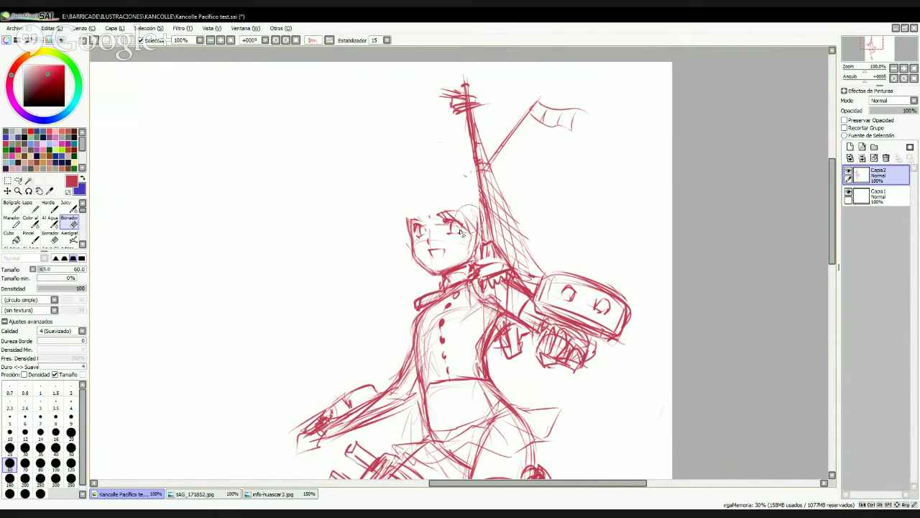
- Draw a curved line across the forehead for the lower edge of straight-cut bangs
key(n)
key(Page_Up)
mouse_move(382, 202)
mouse_down()
mouse_move(427, 184)
mouse_move(466, 189)
mouse_up()
key(ctrl+z)
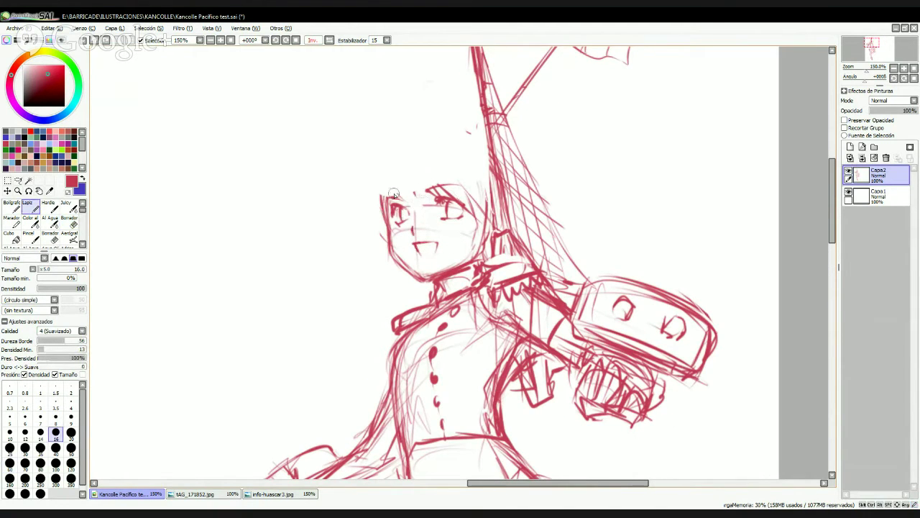
mouse_move(383, 195)
mouse_down()
mouse_move(471, 186)
mouse_move(376, 196)
mouse_move(453, 187)
mouse_move(474, 195)
mouse_move(442, 197)
mouse_move(468, 197)
mouse_move(450, 191)
mouse_move(473, 236)
mouse_up()
- Erase the construction lines on the face, darken the eye and mirror the view to redraw the open mouth
key(e)
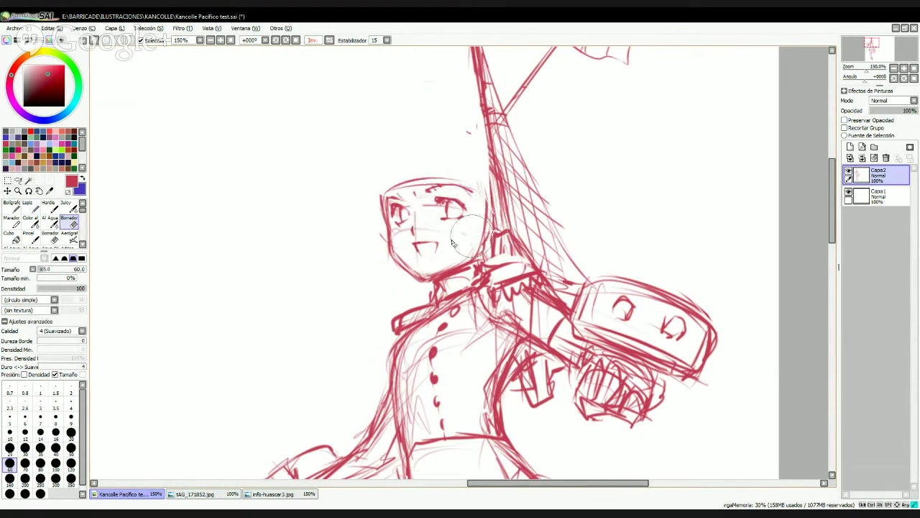
mouse_move(419, 197)
mouse_down()
mouse_move(421, 236)
mouse_move(451, 233)
mouse_move(403, 236)
mouse_move(399, 258)
mouse_move(396, 238)
mouse_move(414, 266)
mouse_move(404, 260)
mouse_move(440, 259)
mouse_up()
key(n)
drag(446, 204, 464, 214)
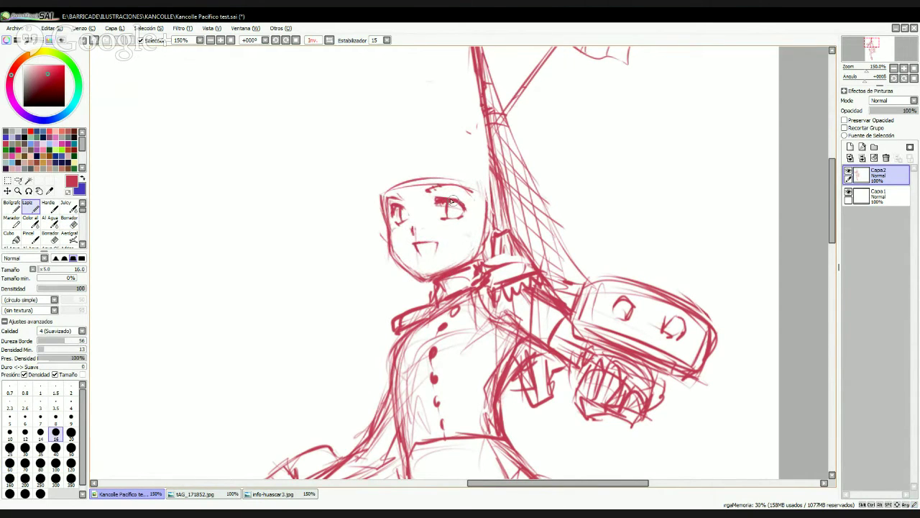
key(h)
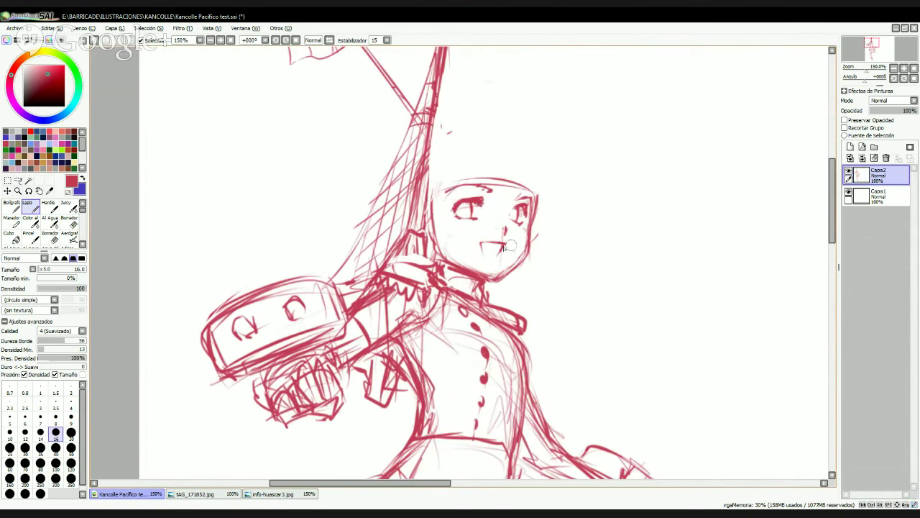
drag(480, 246, 504, 243)
- Draw the straight bangs with strands fanning down from the crown and outline the head's top, restoring the unmirrored view
drag(493, 133, 502, 176)
key(ctrl+z)
drag(509, 141, 523, 188)
key(ctrl+z)
key(ctrl+z)
mouse_move(514, 135)
mouse_down()
mouse_move(519, 176)
mouse_move(542, 204)
mouse_move(529, 187)
mouse_move(491, 183)
mouse_move(492, 148)
mouse_move(484, 169)
mouse_up()
mouse_move(480, 134)
mouse_down()
mouse_move(470, 161)
mouse_move(479, 135)
mouse_move(444, 201)
mouse_up()
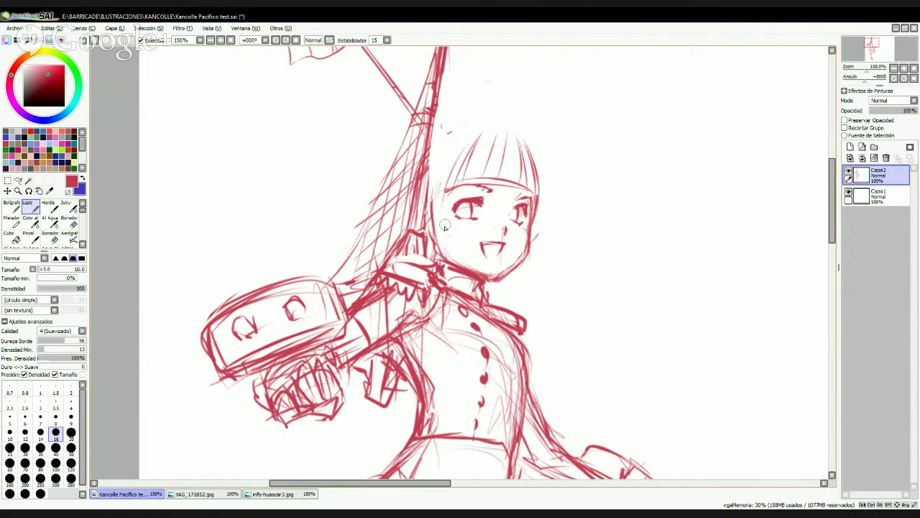
mouse_move(467, 147)
mouse_down()
mouse_move(512, 139)
mouse_move(533, 155)
mouse_move(541, 194)
mouse_up()
drag(511, 143, 525, 186)
mouse_move(498, 127)
mouse_down()
mouse_move(483, 173)
mouse_move(482, 142)
mouse_move(466, 180)
mouse_up()
key(h)
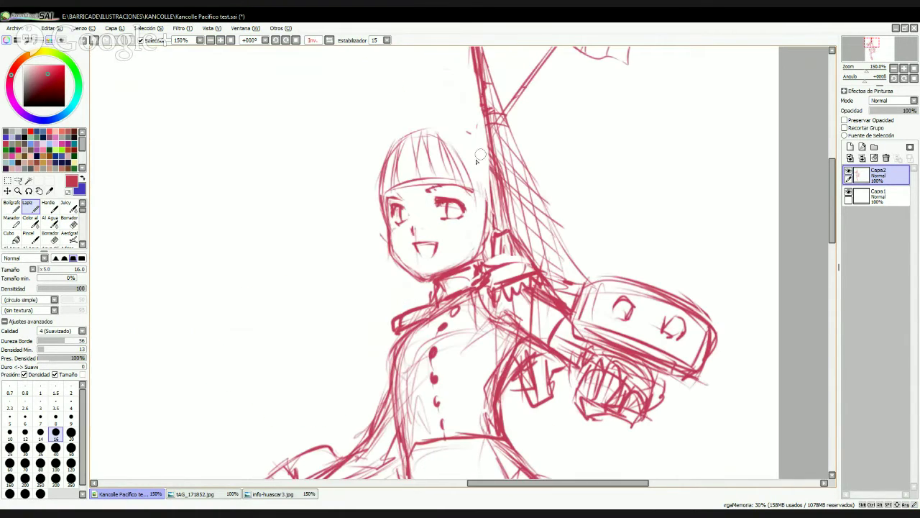
- Sketch straight side locks framing the face down to the chin, with the outer hair edge widening toward the crown
mouse_move(424, 137)
mouse_down()
mouse_move(467, 165)
mouse_move(461, 154)
mouse_move(474, 208)
mouse_move(470, 240)
mouse_up()
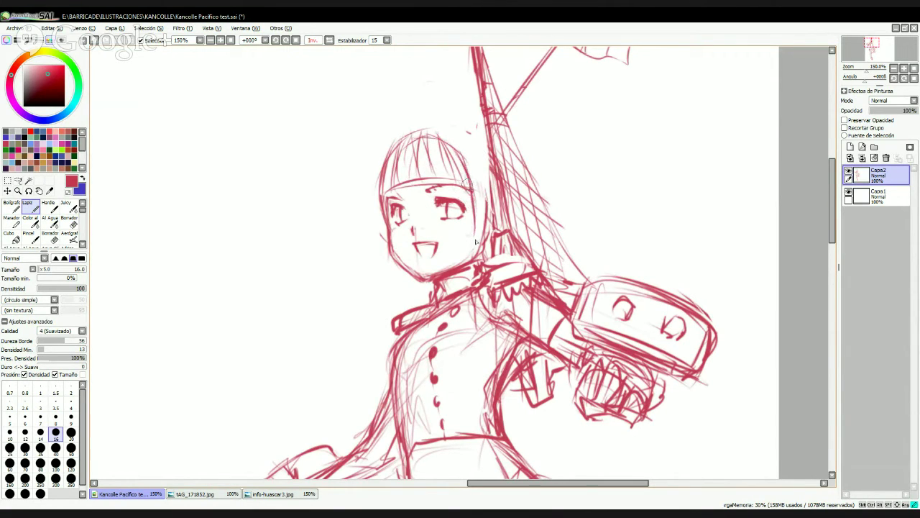
drag(471, 185, 471, 251)
drag(385, 185, 375, 270)
mouse_move(376, 205)
mouse_down()
mouse_move(373, 276)
mouse_move(372, 211)
mouse_move(378, 203)
mouse_move(376, 292)
mouse_move(404, 278)
mouse_move(373, 295)
mouse_move(404, 276)
mouse_up()
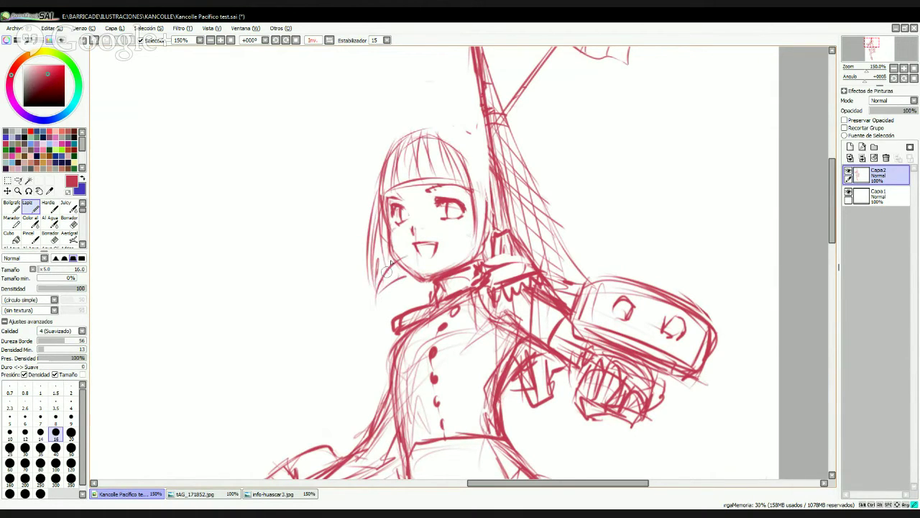
drag(377, 171, 366, 251)
mouse_move(371, 197)
mouse_down()
mouse_move(425, 131)
mouse_move(443, 129)
mouse_up()
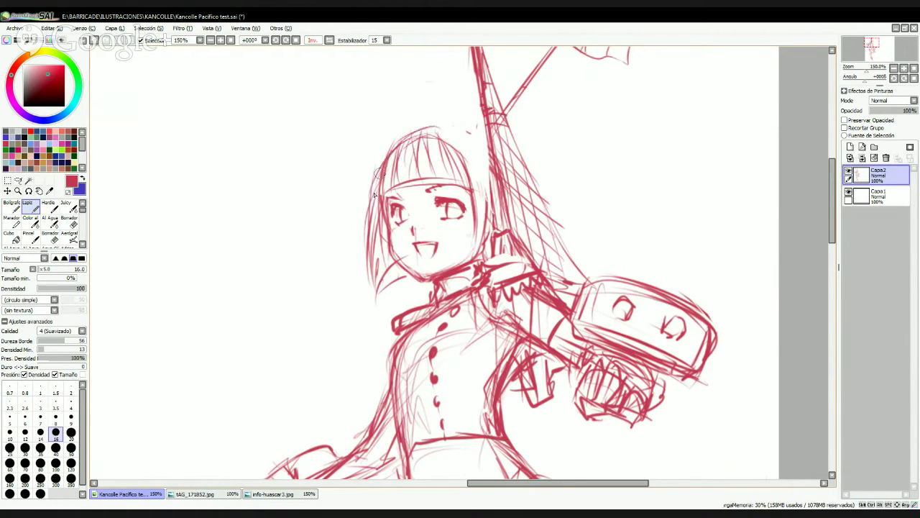
- Outline the bob's rounded crown and far side down to the shoulder, and reinforce the lower edge of the bangs
mouse_move(374, 174)
mouse_down()
mouse_move(441, 121)
mouse_move(467, 126)
mouse_move(496, 159)
mouse_up()
mouse_move(468, 129)
mouse_down()
mouse_move(507, 190)
mouse_move(476, 136)
mouse_move(504, 231)
mouse_move(471, 271)
mouse_up()
mouse_move(475, 193)
mouse_down()
mouse_move(466, 291)
mouse_move(495, 244)
mouse_move(494, 253)
mouse_move(505, 233)
mouse_up()
drag(467, 141, 486, 238)
drag(444, 125, 506, 240)
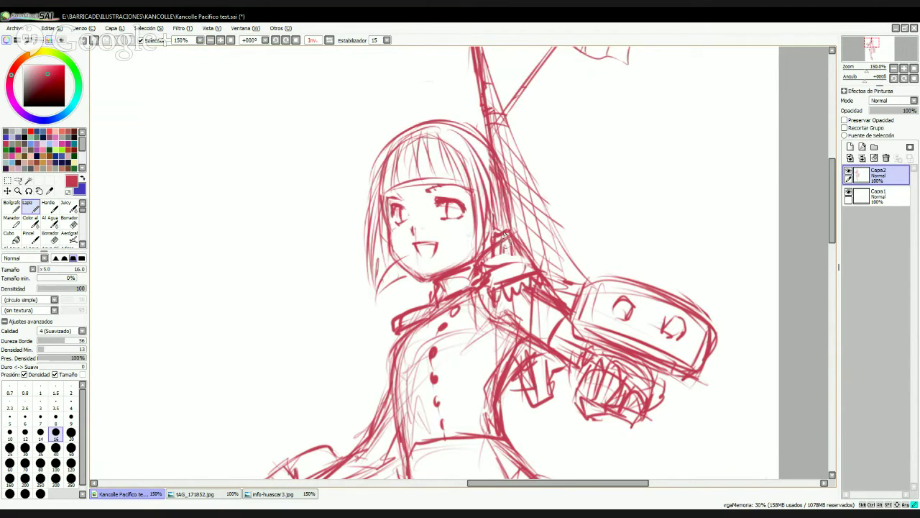
drag(387, 192, 469, 189)
- Draw a pointed cap on top of the head, with its lower edge curving over the hair
mouse_move(386, 164)
mouse_down()
mouse_move(436, 121)
mouse_move(484, 154)
mouse_up()
mouse_move(392, 130)
mouse_down()
mouse_move(378, 152)
mouse_move(406, 79)
mouse_up()
mouse_move(407, 79)
mouse_down()
mouse_move(411, 122)
mouse_move(416, 76)
mouse_move(468, 108)
mouse_move(419, 78)
mouse_move(487, 134)
mouse_up()
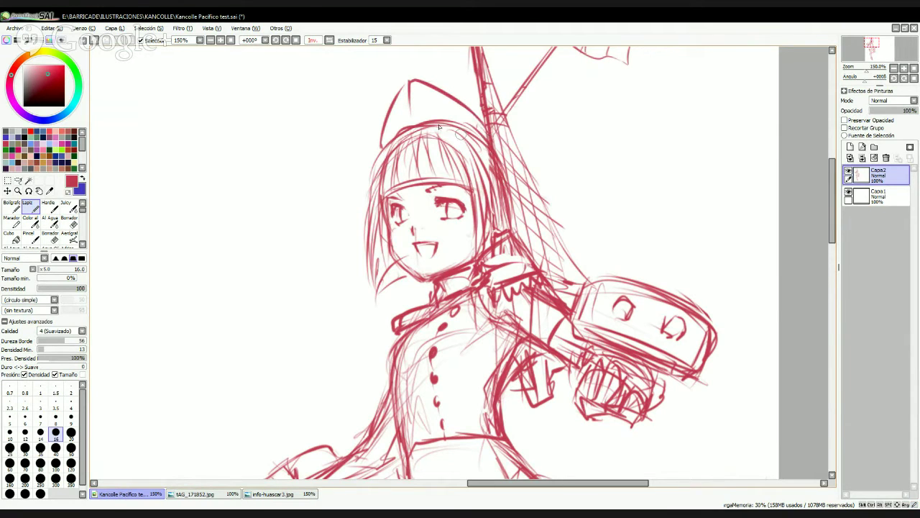
drag(418, 121, 489, 159)
scroll(499, 150, down, 3)
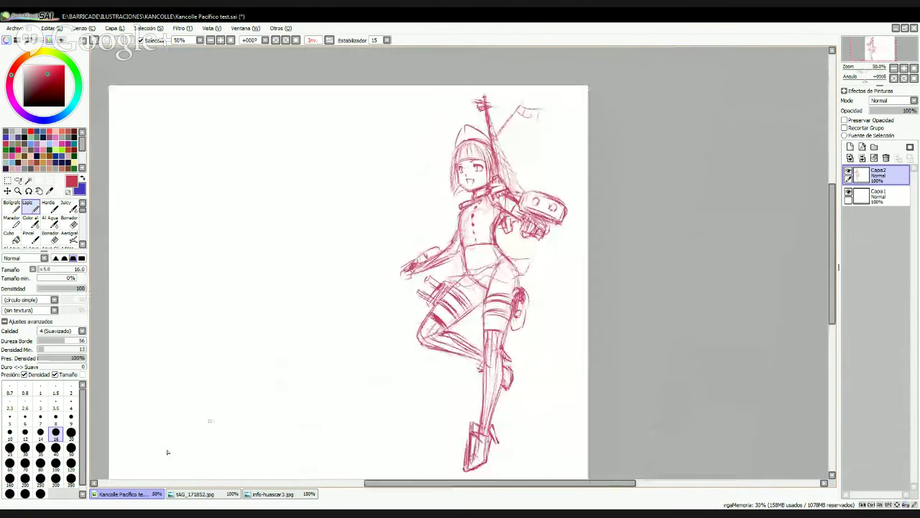
- Open the reference photo louise_brooks.jpg, examine its bob haircut up close and return to the drawing
key(alt+Tab)
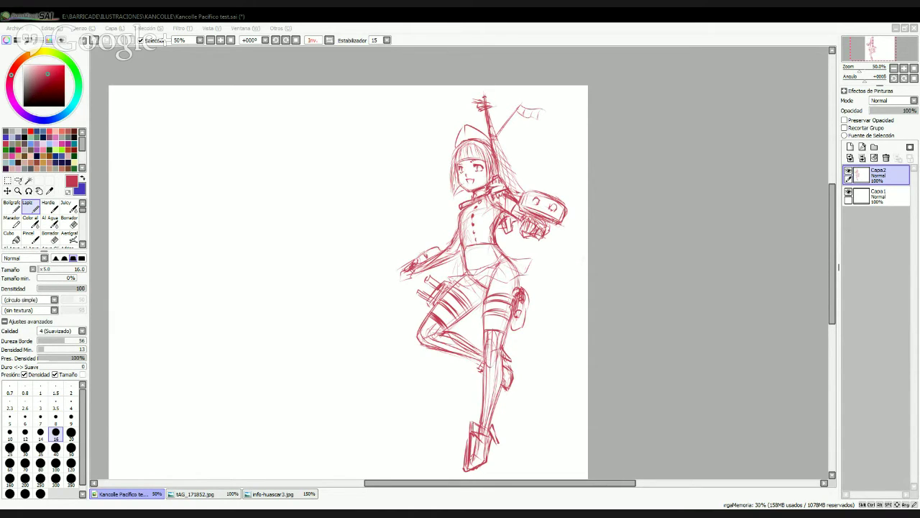
key(Page_Up)
key(Page_Up)
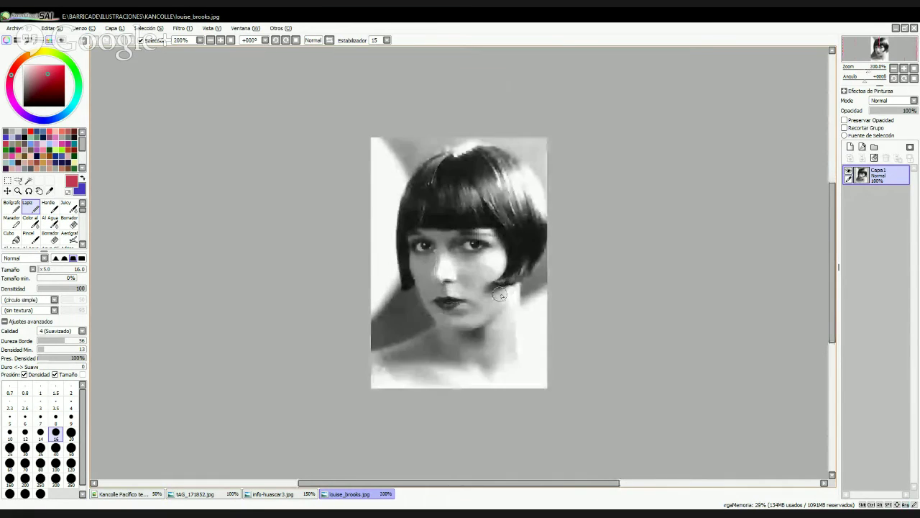
scroll(499, 295, up, 1)
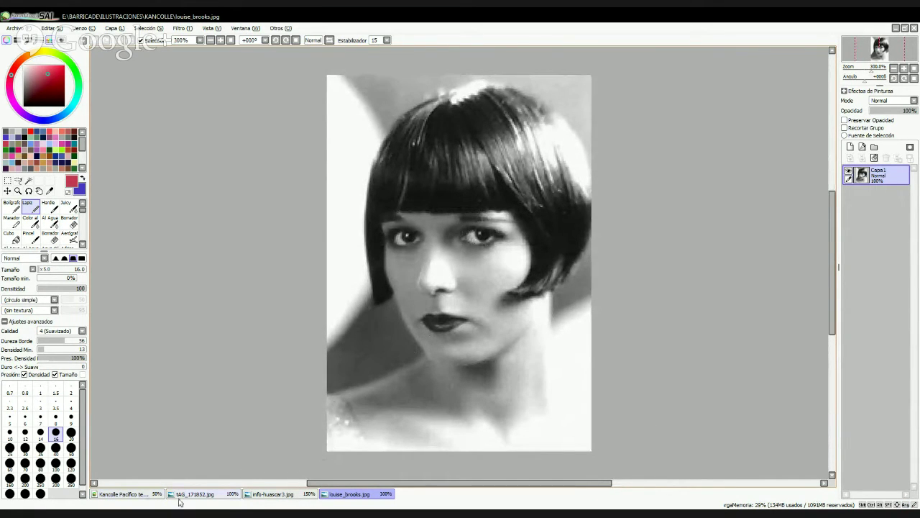
click(133, 501)
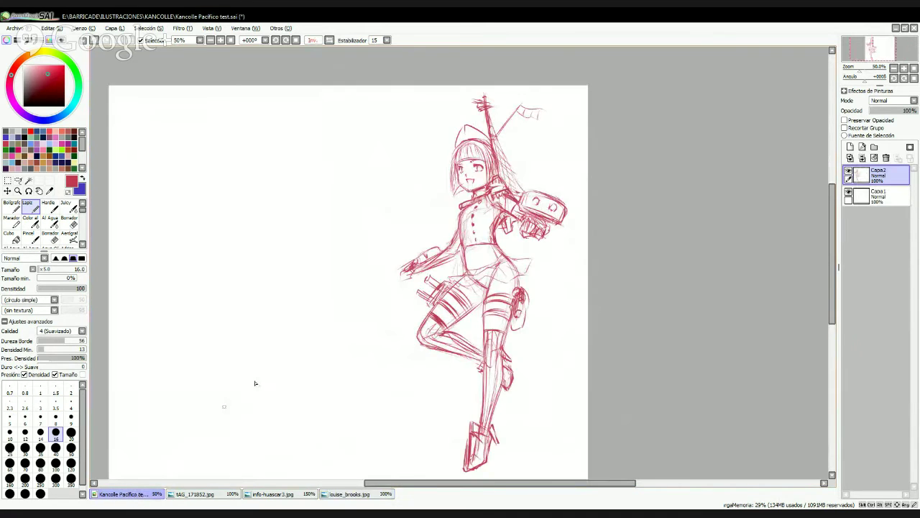
- Copy the louise_brooks.jpg photo into the character drawing as a new layer and close the photo file
scroll(483, 245, up, 1)
scroll(483, 244, up, 1)
drag(531, 173, 474, 302)
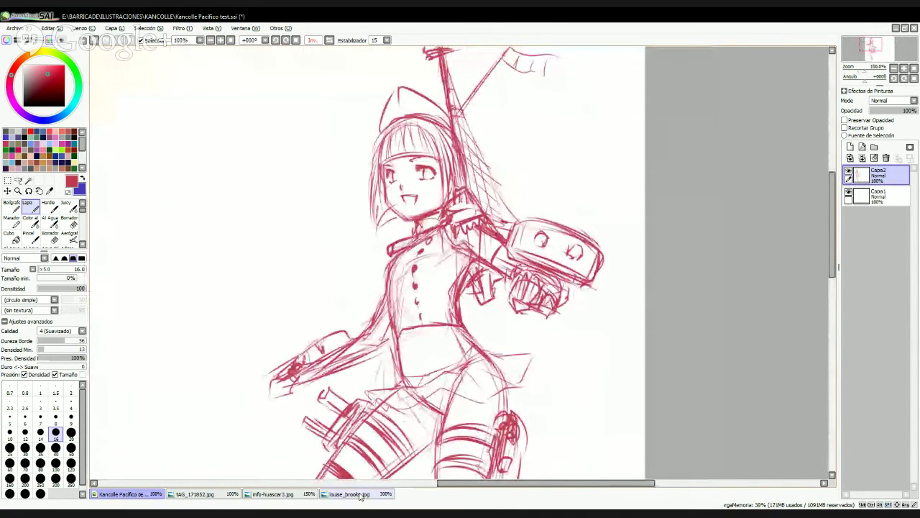
click(370, 496)
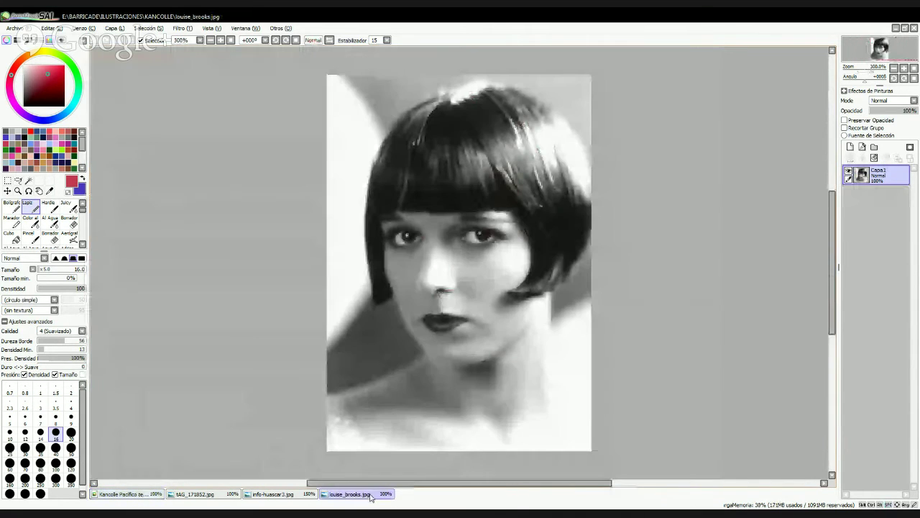
click(904, 29)
drag(194, 71, 586, 97)
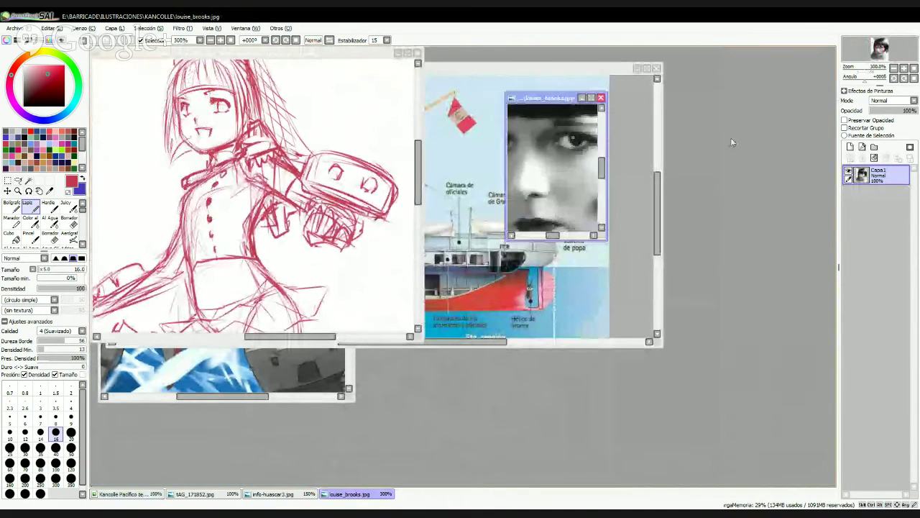
key(ctrl+Tab)
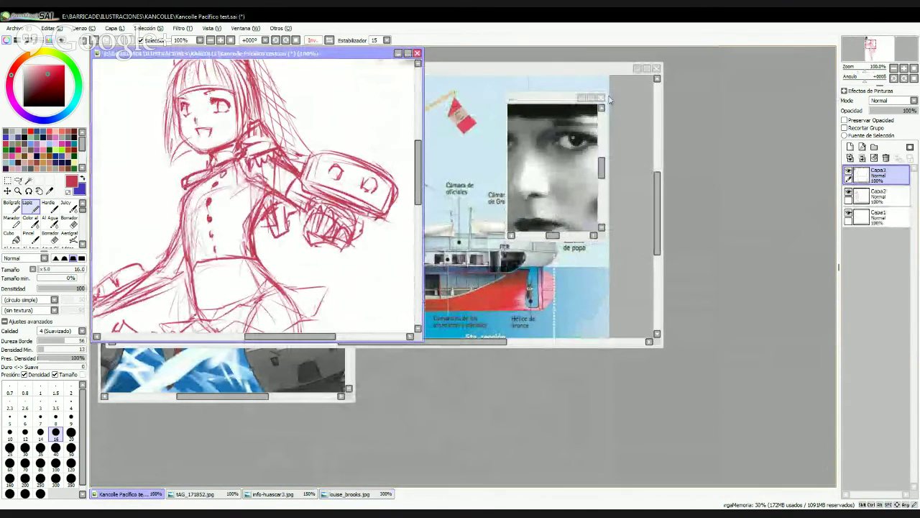
click(601, 98)
click(408, 53)
- Move the pasted photo beside the character's head and flip it horizontally
key(ctrl)
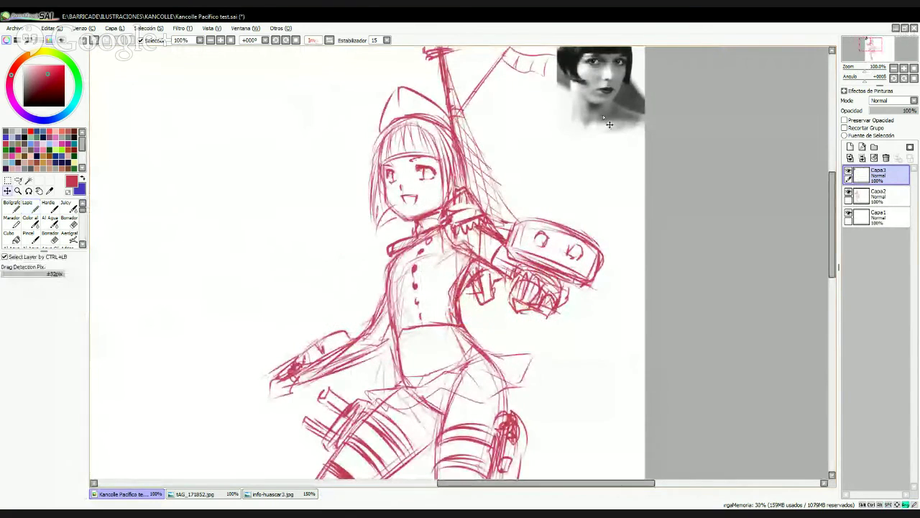
mouse_move(602, 115)
mouse_down()
mouse_move(549, 193)
mouse_move(290, 235)
mouse_up()
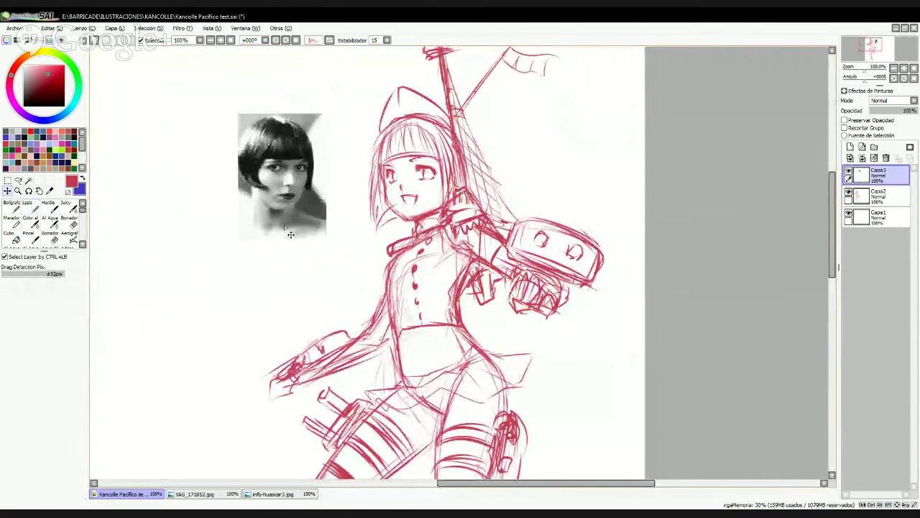
click(112, 28)
click(134, 208)
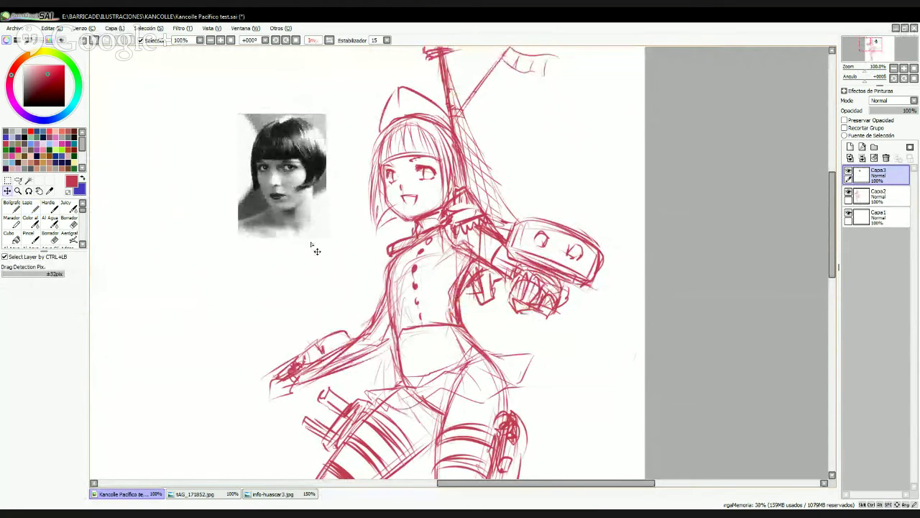
click(115, 513)
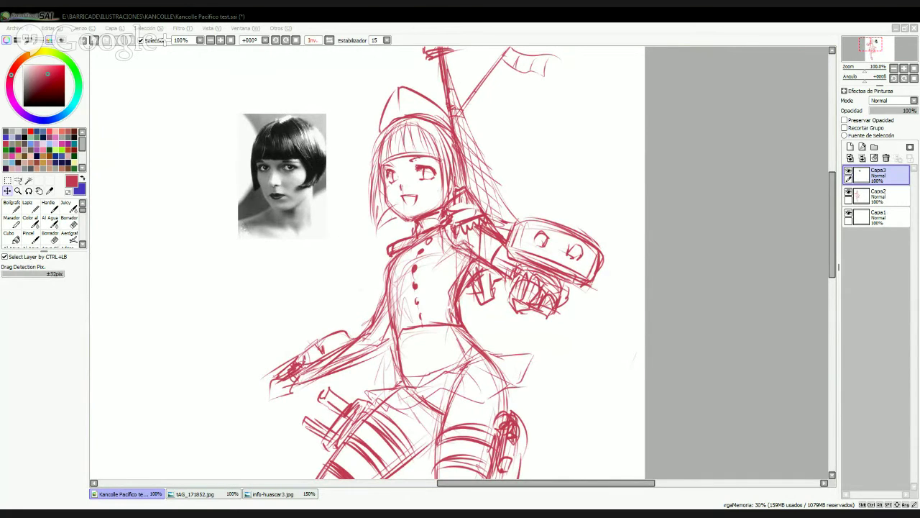
click(470, 312)
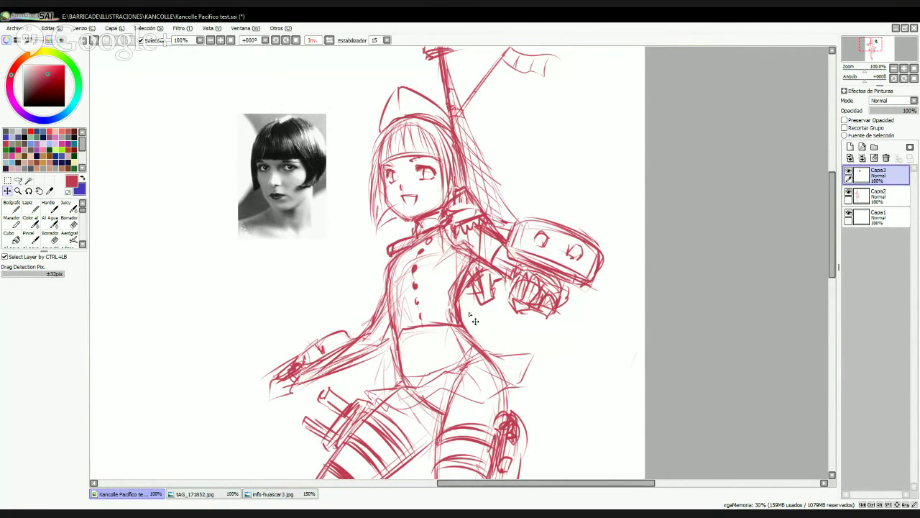
key(Page_Down)
key(Page_Down)
key(Page_Up)
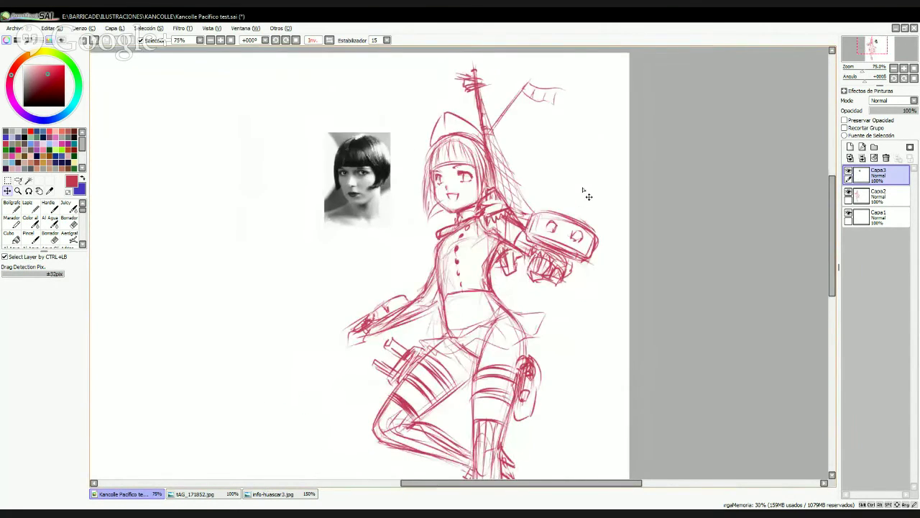
key(Page_Down)
key(Page_Up)
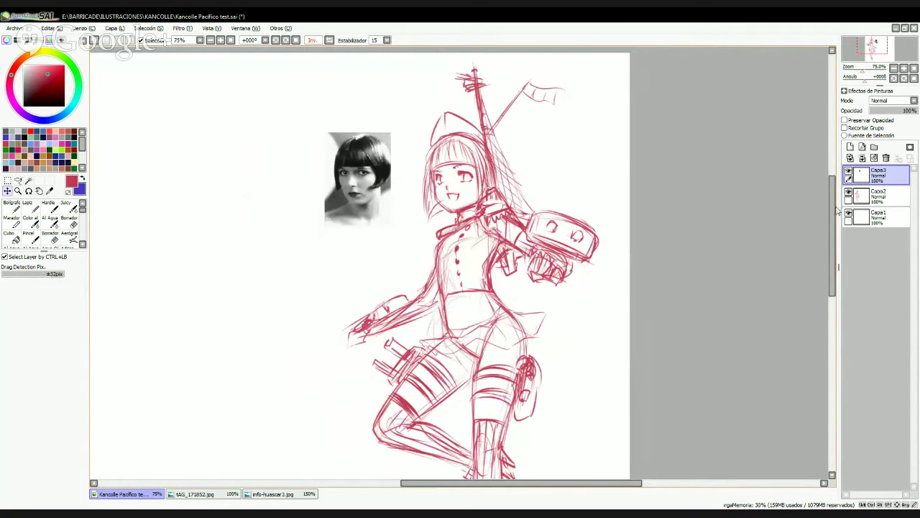
- Transform the character sketch on layer Capa2, enlarging it slightly toward the lower edge of the canvas
drag(634, 294, 636, 134)
click(878, 197)
key(Page_Down)
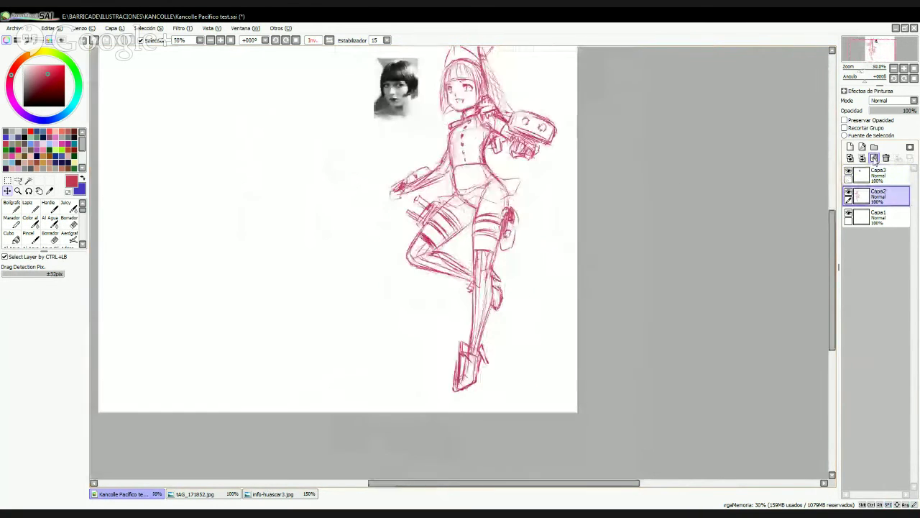
mouse_move(509, 314)
mouse_down()
mouse_move(499, 353)
mouse_move(501, 344)
mouse_up()
key(ctrl+t)
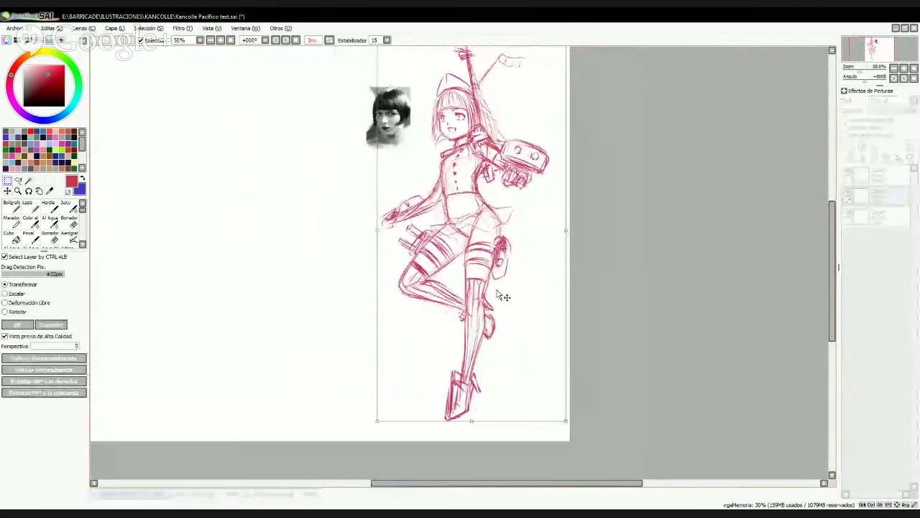
drag(376, 421, 373, 430)
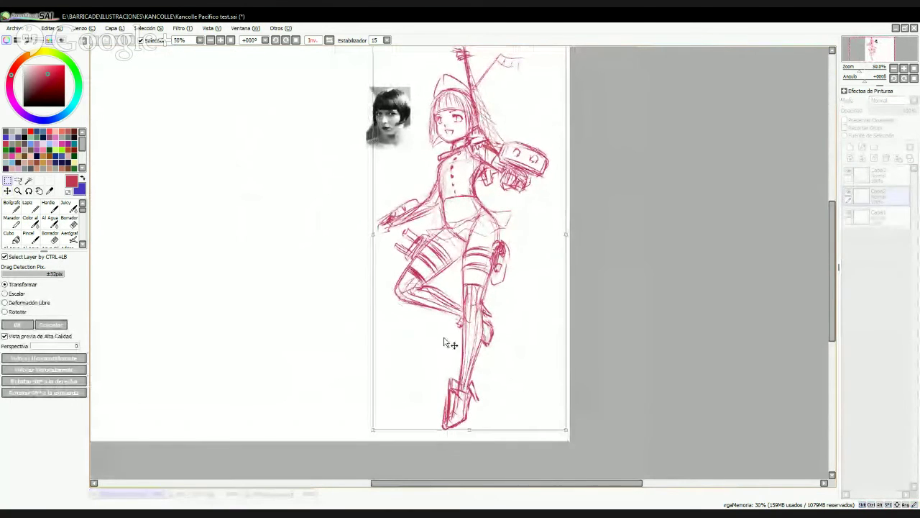
key(Return)
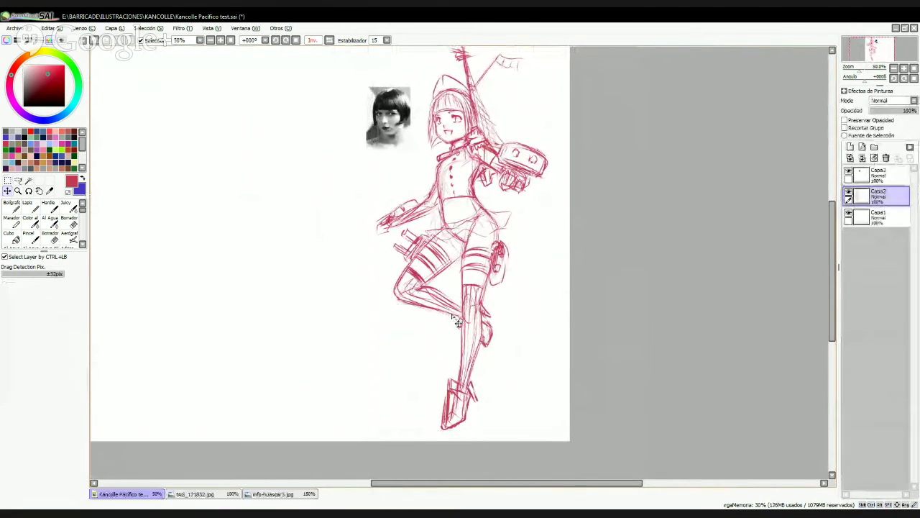
- Fade the sketch layer Capa2 to 12% opacity and add a new layer above it for clean lines
scroll(458, 323, up, 1)
click(876, 111)
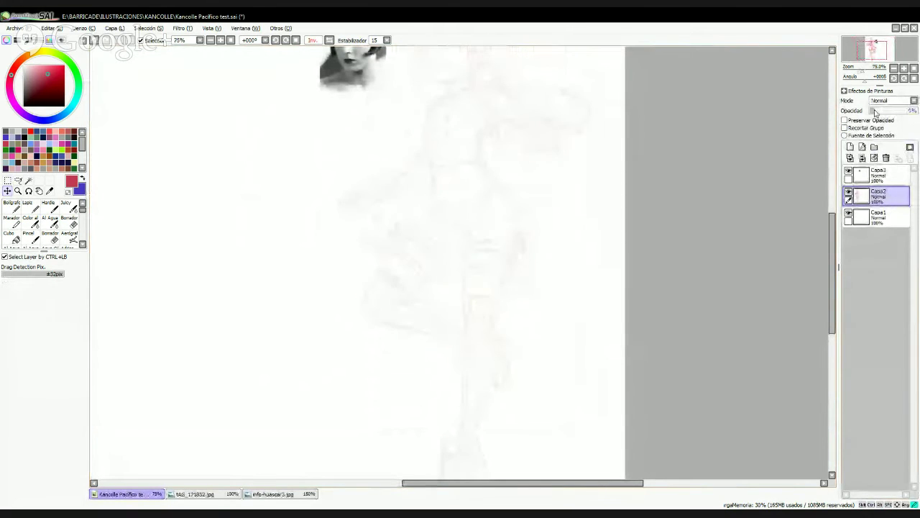
click(850, 146)
scroll(769, 226, up, 1)
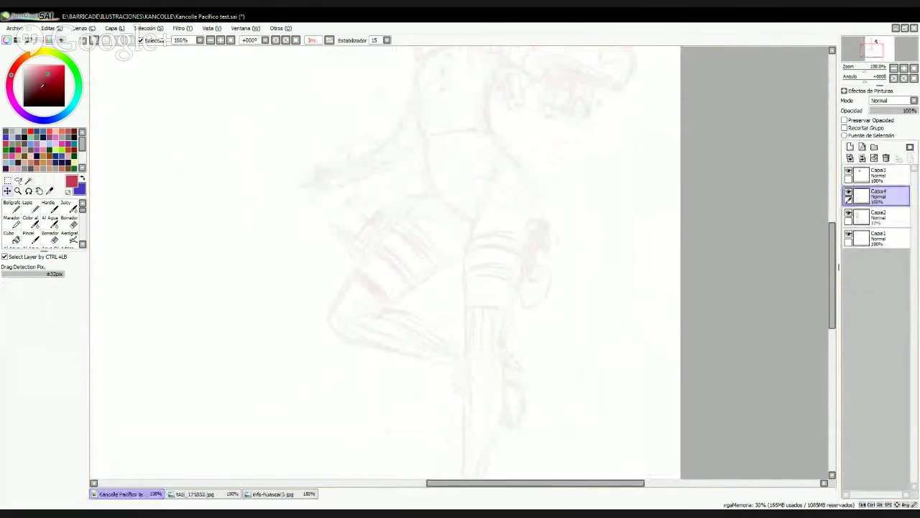
- Set the drawing colour to near-black and reduce the pencil size to 5 for lining the face
key(x)
click(24, 106)
key(Page_Up)
drag(525, 163, 532, 283)
key(Page_Up)
key(Page_Up)
drag(448, 287, 518, 260)
key(n)
key([)
key([)
key([)
key([)
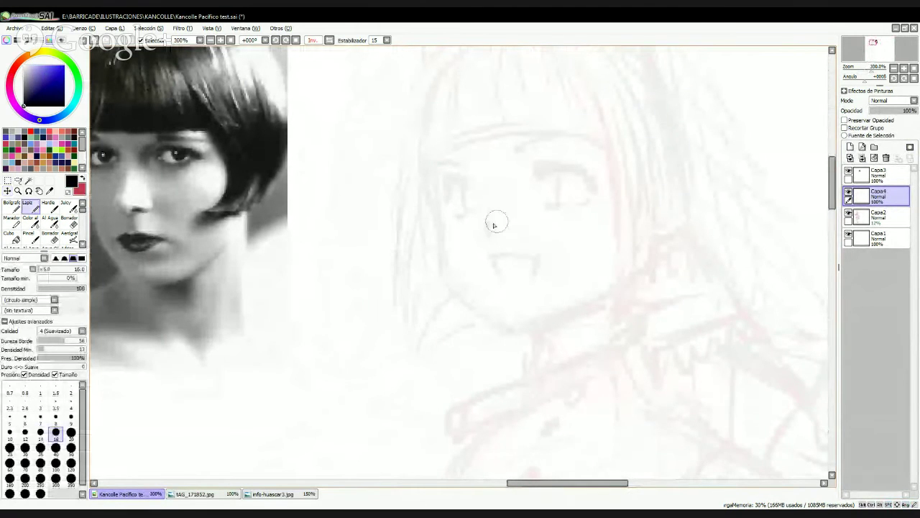
key(bracketleft)
key(bracketleft)
key(bracketleft)
key(bracketleft)
key(bracketleft)
- Ink the face's outer edge from the temple down to the cheek, and set the pencil size to 7
drag(423, 179, 440, 236)
key(ctrl+z)
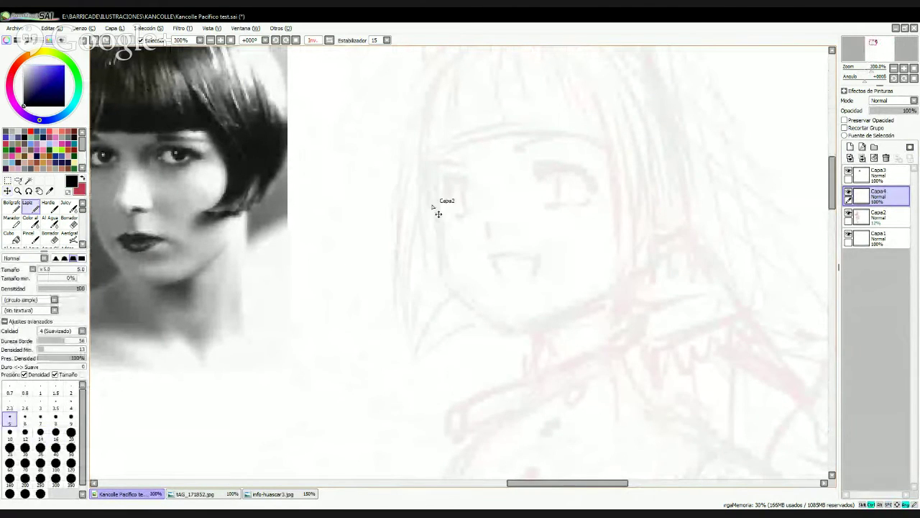
drag(427, 181, 443, 263)
key(bracketright)
key(bracketright)
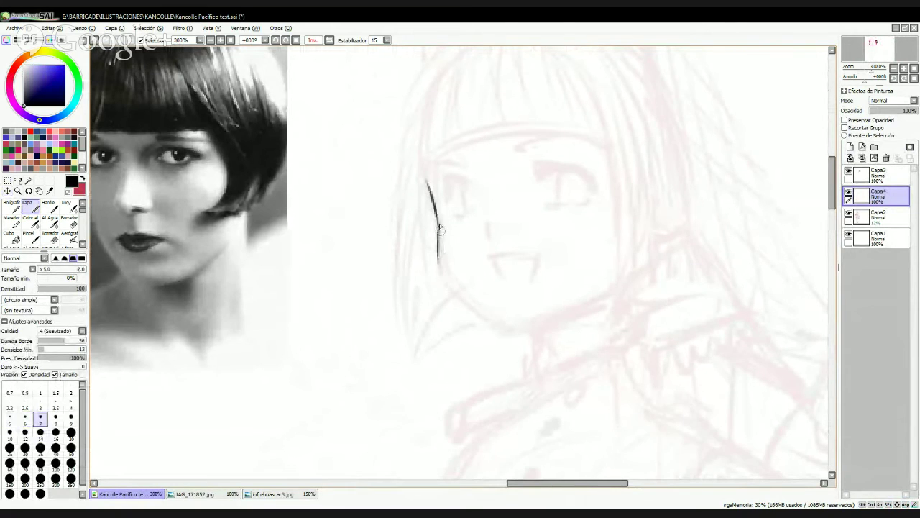
mouse_move(437, 219)
mouse_down()
mouse_move(489, 323)
mouse_move(463, 301)
mouse_move(503, 333)
mouse_up()
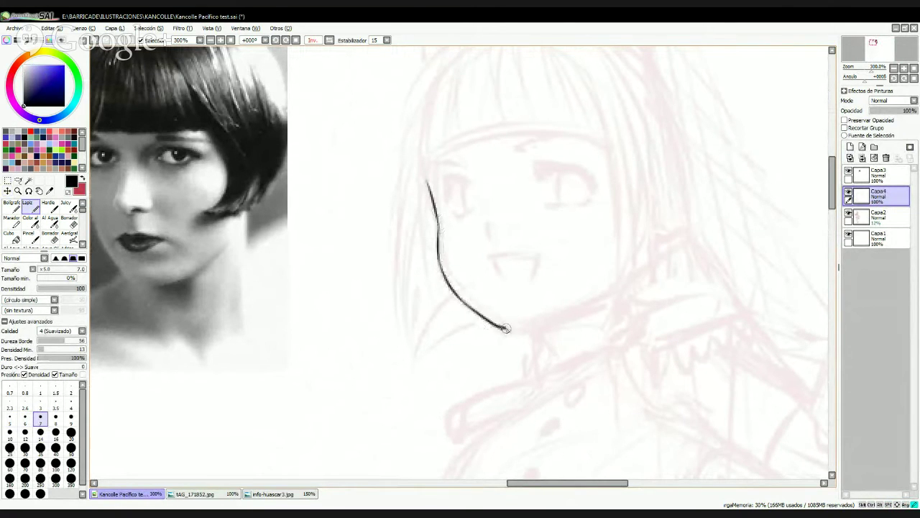
key(ctrl+z)
key(ctrl+z)
mouse_move(438, 227)
mouse_down()
mouse_move(441, 264)
mouse_move(492, 323)
mouse_up()
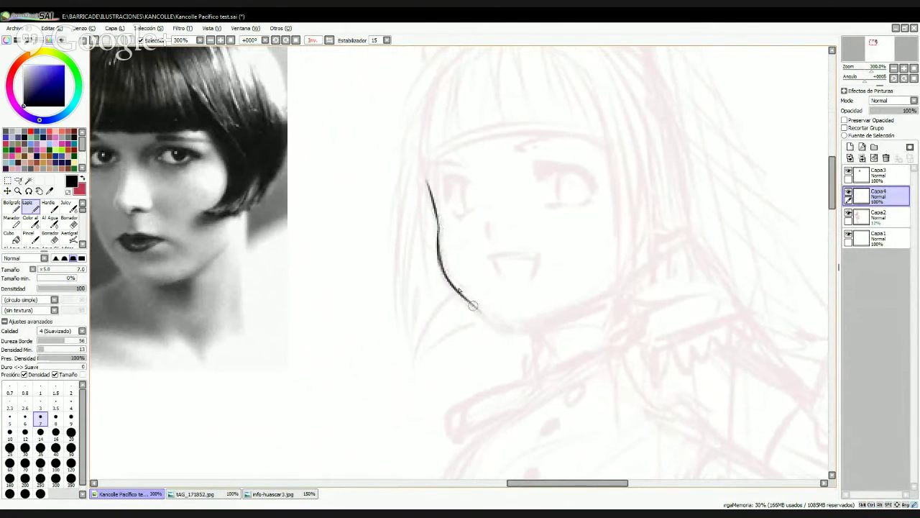
drag(447, 279, 503, 329)
key(ctrl+z)
key(ctrl+z)
- Ink the jawline from the cheek down to the chin and up toward the far side of the jaw
drag(438, 252, 512, 333)
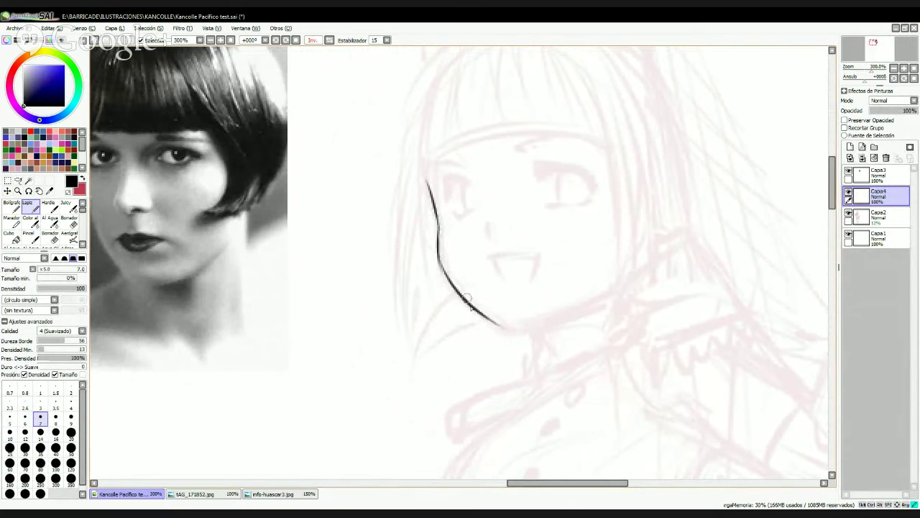
mouse_move(467, 298)
mouse_down()
mouse_move(546, 329)
mouse_move(635, 271)
mouse_up()
- Ink both eyes with thick upper lash lines, short lower lid lines and oval irises
mouse_move(445, 201)
mouse_down()
mouse_move(471, 188)
mouse_move(449, 182)
mouse_move(444, 199)
mouse_move(446, 179)
mouse_move(473, 182)
mouse_up()
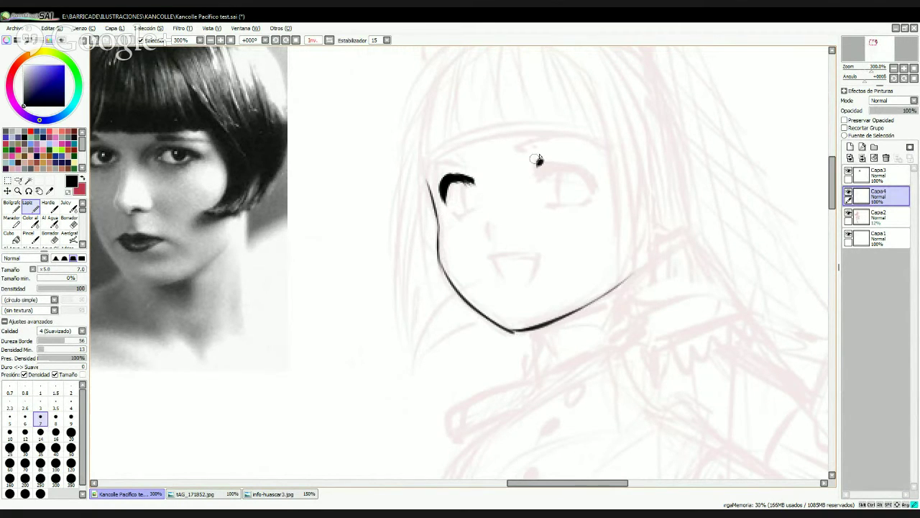
drag(538, 161, 588, 165)
drag(454, 214, 479, 208)
drag(550, 193, 590, 188)
drag(554, 155, 581, 164)
drag(464, 182, 467, 210)
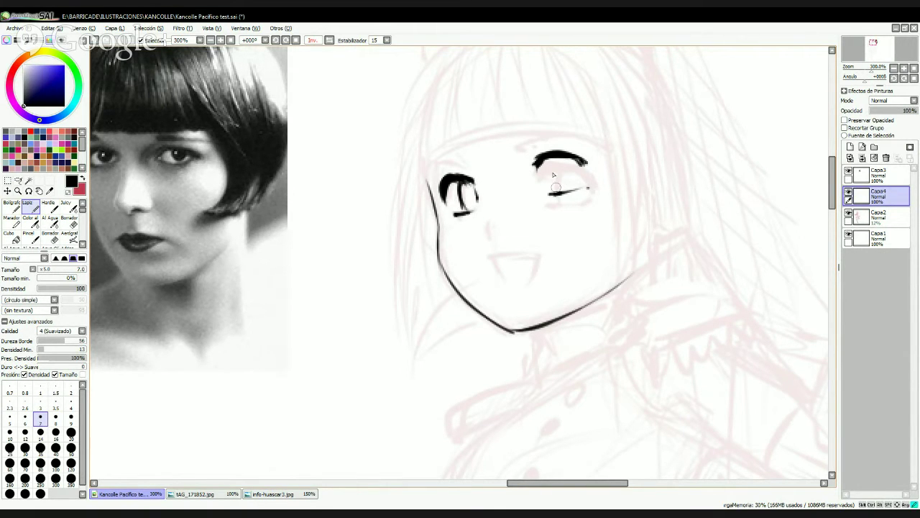
mouse_move(558, 186)
mouse_down()
mouse_move(576, 165)
mouse_move(559, 192)
mouse_up()
mouse_move(583, 159)
mouse_down()
mouse_move(581, 185)
mouse_move(572, 158)
mouse_move(556, 170)
mouse_move(564, 191)
mouse_up()
drag(478, 186, 477, 205)
- Ink the small nose and open mouth with its shaded interior, and add arched eyebrows above both eyes
mouse_move(493, 256)
mouse_down()
mouse_move(543, 253)
mouse_move(509, 285)
mouse_move(516, 288)
mouse_move(505, 269)
mouse_move(509, 282)
mouse_move(525, 260)
mouse_up()
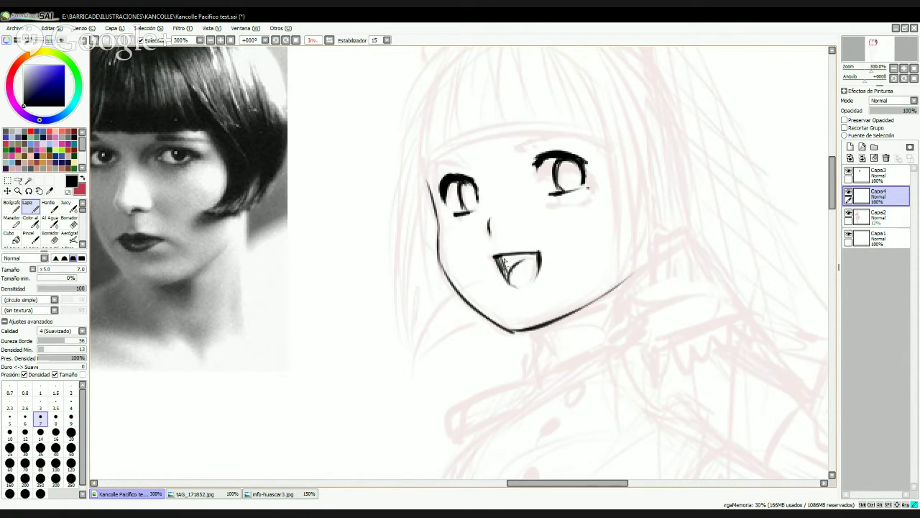
drag(497, 255, 536, 256)
key(h)
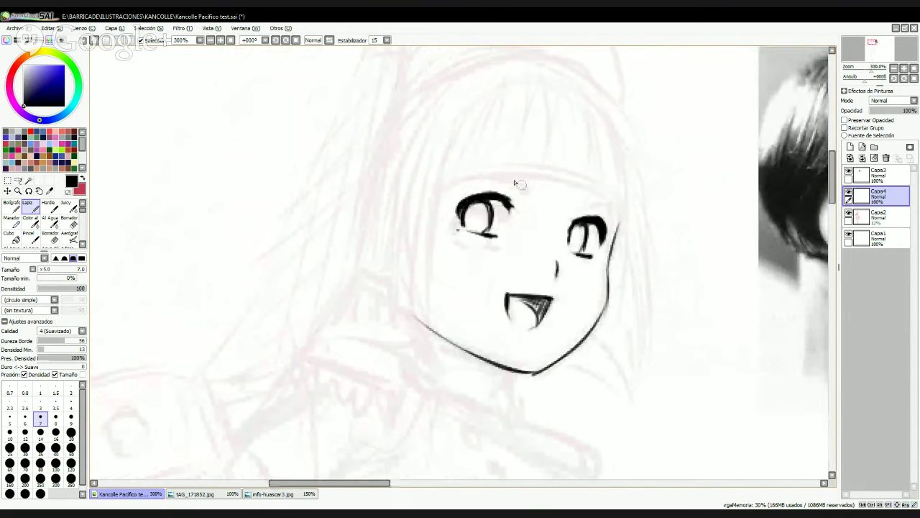
drag(460, 179, 615, 193)
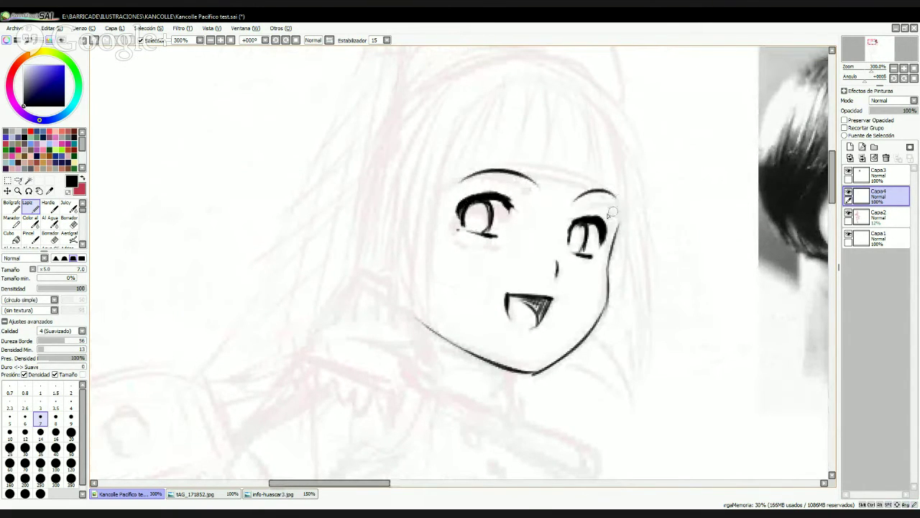
- Extend the inked jawline so it curves up toward the ear, checking it in a mirrored view
mouse_move(508, 294)
mouse_down()
mouse_move(550, 296)
mouse_move(573, 232)
mouse_up()
drag(429, 234, 461, 270)
key(ctrl+z)
mouse_move(426, 231)
mouse_down()
mouse_move(462, 268)
mouse_move(535, 295)
mouse_up()
drag(552, 126, 539, 190)
key(h)
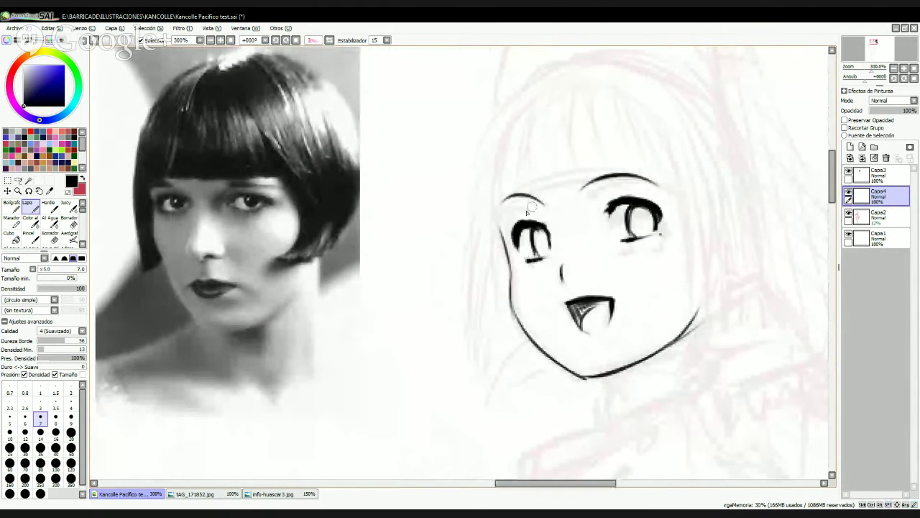
- Ink the fringe's curved lower edge across the forehead and the hair's outer edge on the drawing's left side
drag(501, 208, 651, 179)
drag(507, 108, 489, 219)
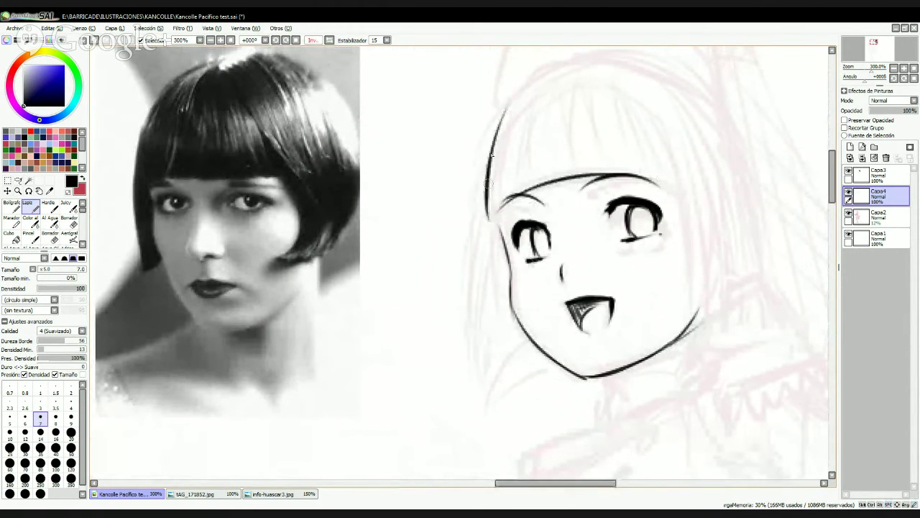
key(ctrl+z)
drag(510, 106, 489, 219)
key(ctrl+z)
drag(508, 109, 491, 220)
drag(515, 116, 496, 168)
mouse_move(526, 92)
mouse_down()
mouse_move(507, 178)
mouse_move(511, 195)
mouse_move(520, 190)
mouse_up()
key(ctrl+z)
drag(558, 74, 567, 171)
key(ctrl+z)
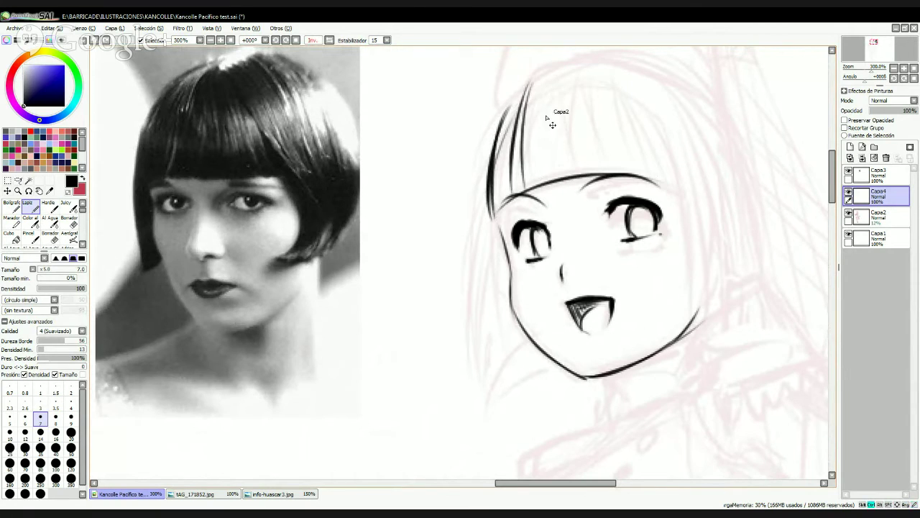
key(ctrl+z)
key(ctrl+z)
drag(547, 81, 515, 182)
key(ctrl+z)
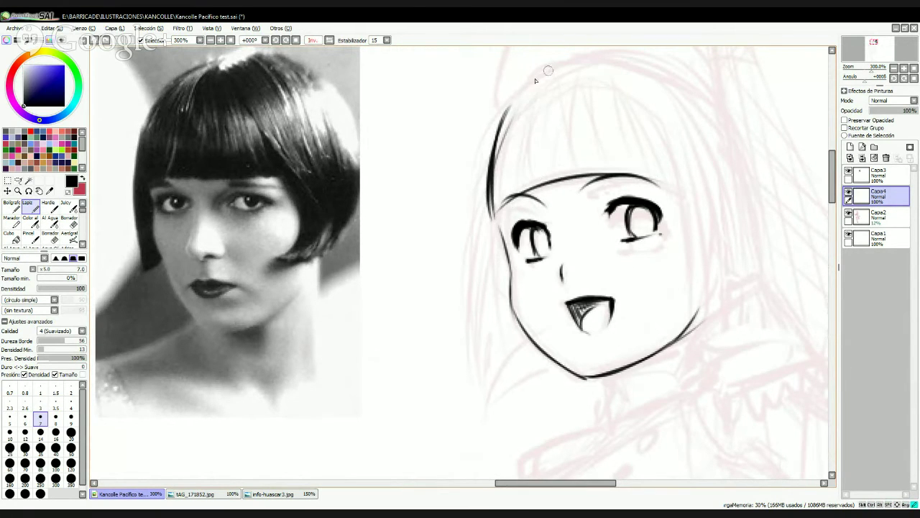
- Extend the hair's left outer edge up to the crown and ink the first tapering strands of the fringe
mouse_move(549, 67)
mouse_down()
mouse_move(510, 189)
mouse_move(501, 123)
mouse_up()
drag(554, 62, 532, 154)
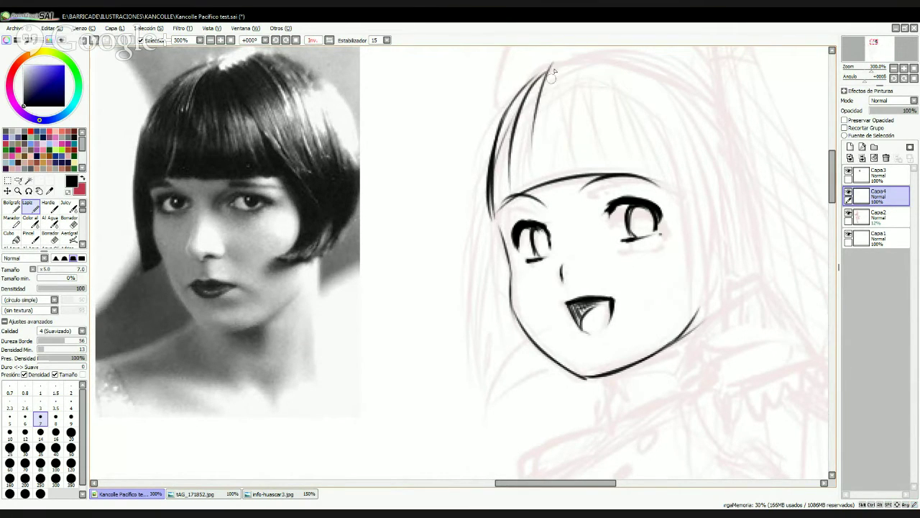
key(ctrl+z)
drag(545, 76, 534, 184)
drag(541, 99, 550, 187)
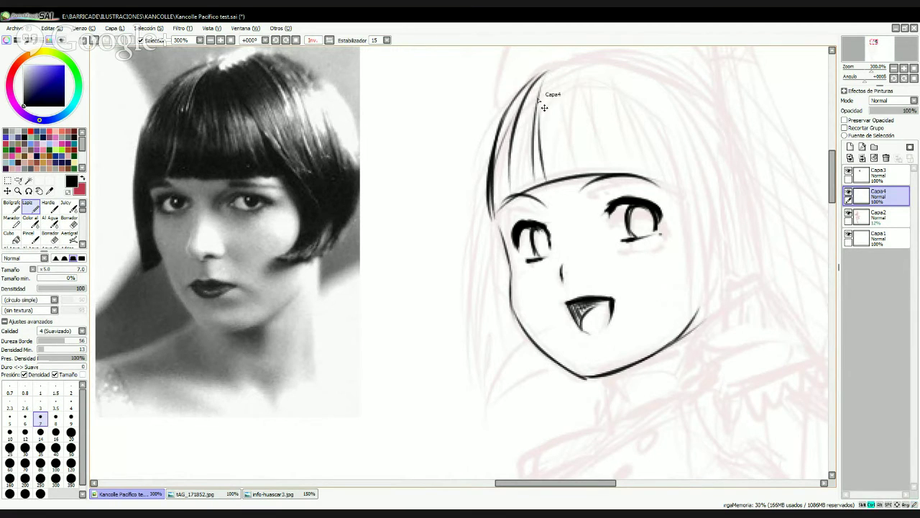
key(ctrl+z)
key(ctrl+z)
drag(537, 102, 545, 180)
mouse_move(541, 101)
mouse_down()
mouse_move(548, 183)
mouse_move(538, 184)
mouse_up()
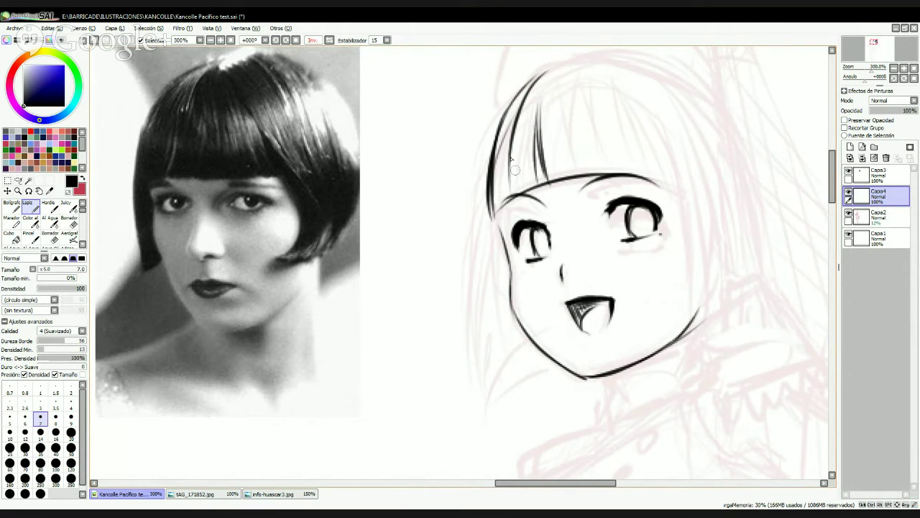
drag(515, 139, 519, 204)
- Ink the remaining fringe strands across the forehead to its right end above the eye
drag(607, 115, 553, 173)
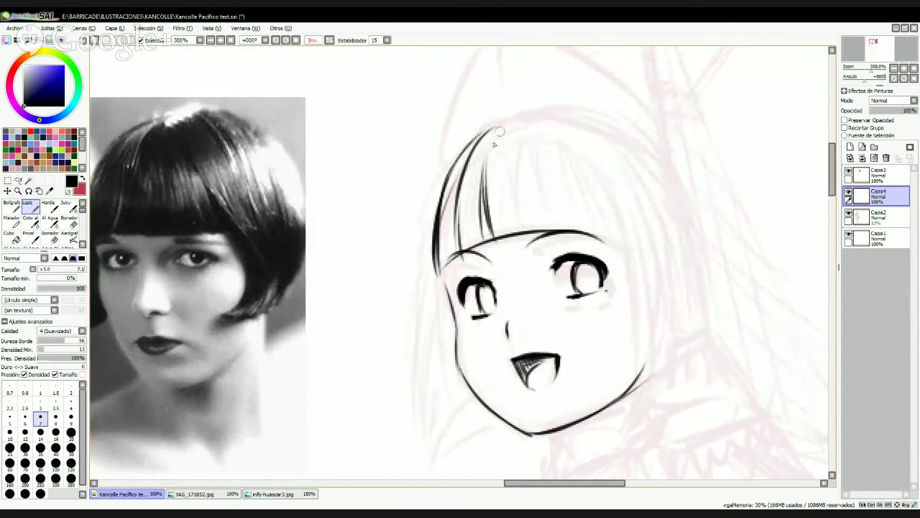
mouse_move(498, 132)
mouse_down()
mouse_move(484, 187)
mouse_move(492, 218)
mouse_up()
mouse_move(512, 128)
mouse_down()
mouse_move(525, 231)
mouse_move(535, 234)
mouse_up()
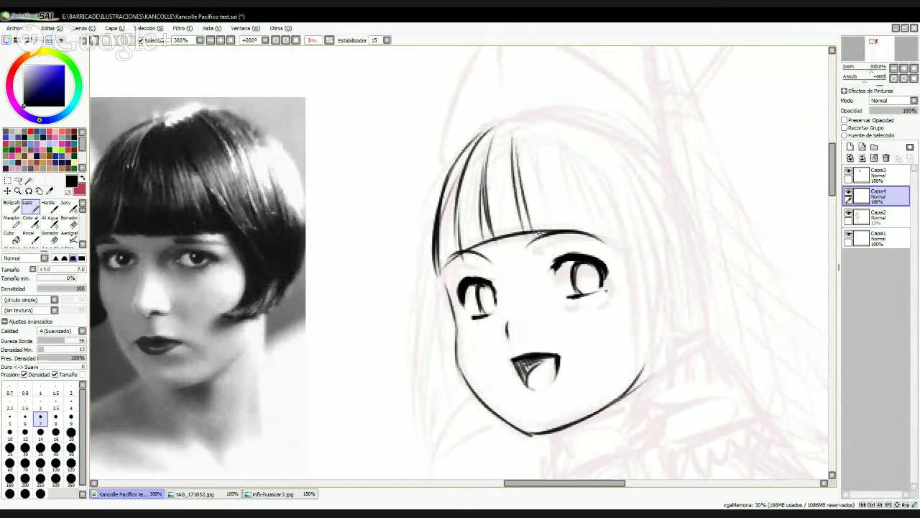
mouse_move(538, 135)
mouse_down()
mouse_move(569, 228)
mouse_move(601, 222)
mouse_move(603, 232)
mouse_up()
- Ink the right side lock from the fringe down to the cheek, with its tip curling along the bob's lower edge
mouse_move(579, 177)
mouse_down()
mouse_move(616, 250)
mouse_move(555, 210)
mouse_up()
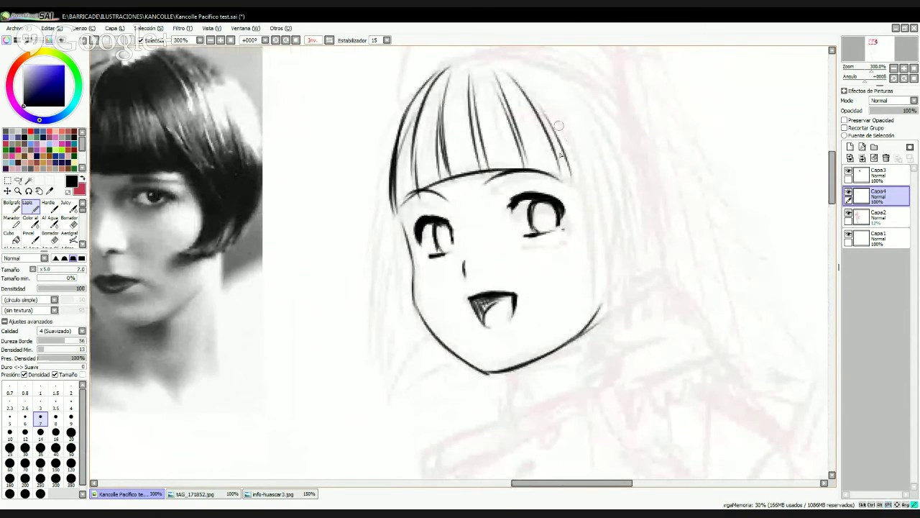
drag(558, 131, 594, 267)
drag(581, 206, 565, 302)
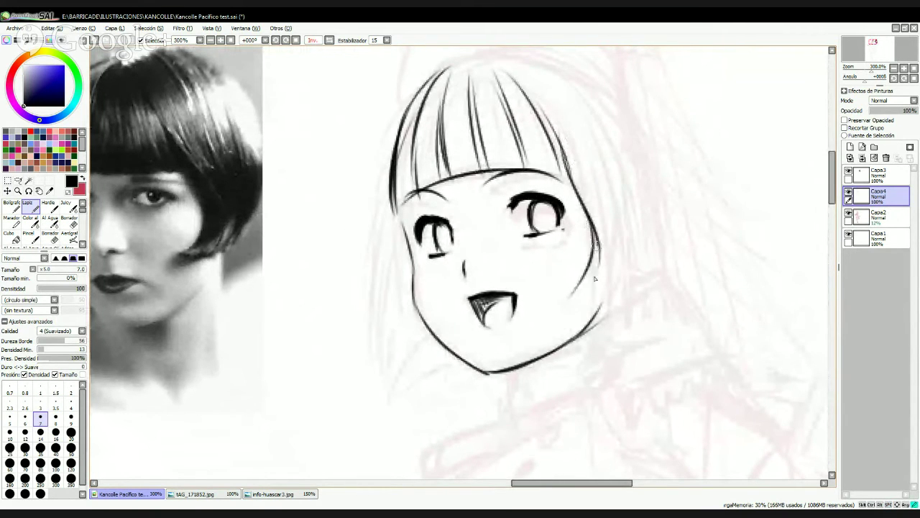
key(ctrl+z)
mouse_move(585, 211)
mouse_down()
mouse_move(584, 281)
mouse_move(570, 286)
mouse_move(618, 284)
mouse_move(647, 260)
mouse_up()
drag(633, 280, 660, 258)
- Ink the left side lock hanging from the crown past the cheek, ending in a curled tip
drag(406, 268, 551, 279)
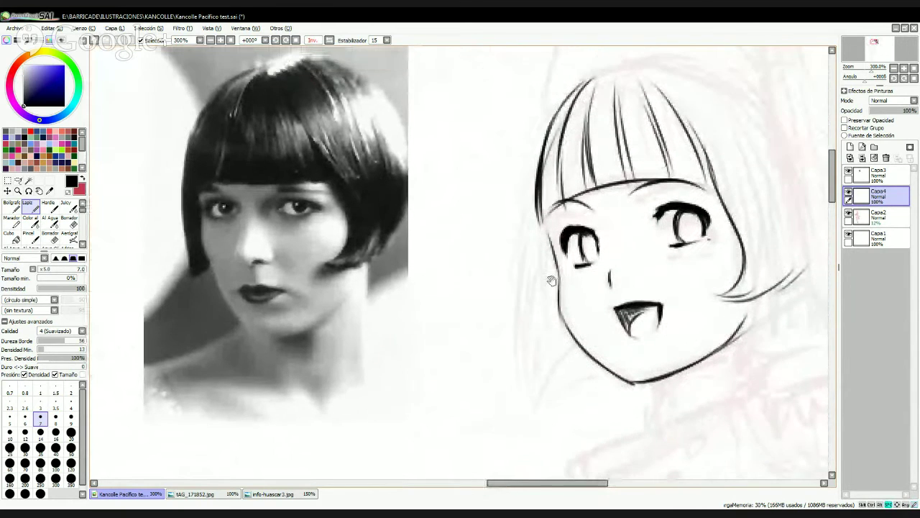
mouse_move(586, 80)
mouse_down()
mouse_move(573, 92)
mouse_move(529, 263)
mouse_up()
drag(540, 167, 539, 320)
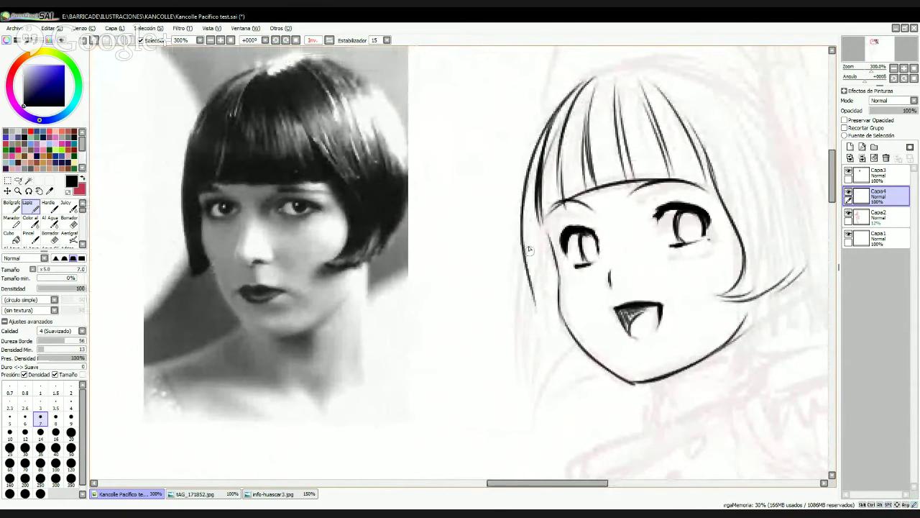
key(ctrl+z)
drag(529, 184, 539, 323)
mouse_move(529, 267)
mouse_down()
mouse_move(538, 317)
mouse_move(526, 326)
mouse_move(558, 334)
mouse_move(543, 202)
mouse_up()
key(ctrl+z)
- Ink the rounded top of the head from the left hair edge over the crown
key(space)
drag(682, 207, 548, 264)
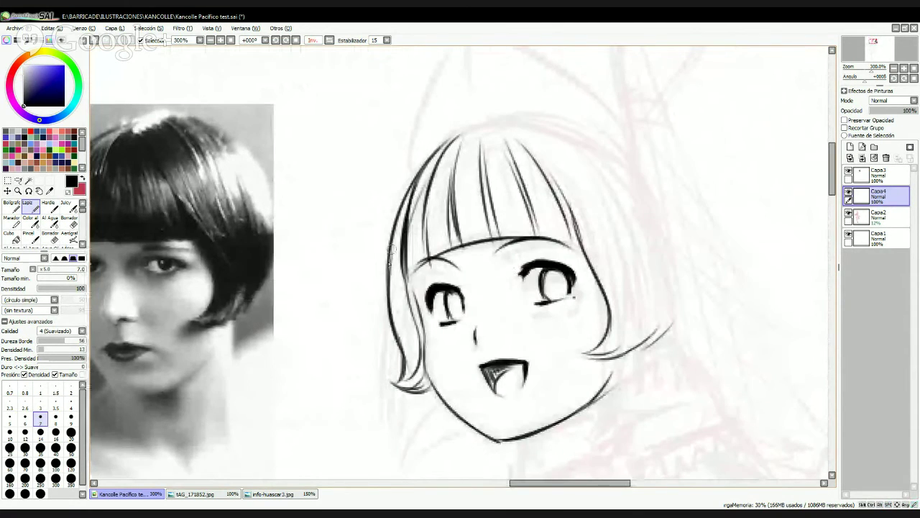
drag(407, 201, 498, 124)
key(ctrl+z)
mouse_move(395, 223)
mouse_down()
mouse_move(482, 126)
mouse_move(550, 127)
mouse_move(617, 167)
mouse_up()
key(ctrl+z)
drag(452, 137, 596, 147)
key(ctrl+z)
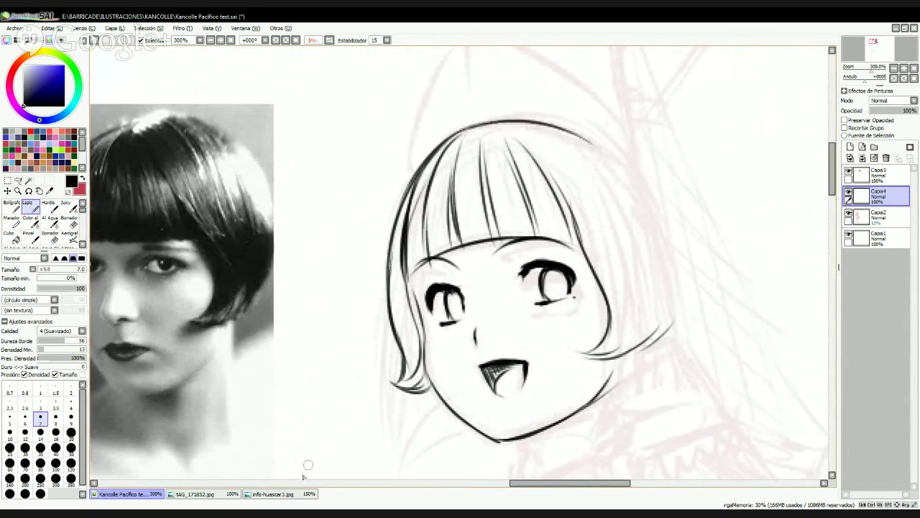
- Examine the ship's front and side views in info-huascar3.jpg and return to the character drawing
click(287, 494)
drag(411, 329, 664, 287)
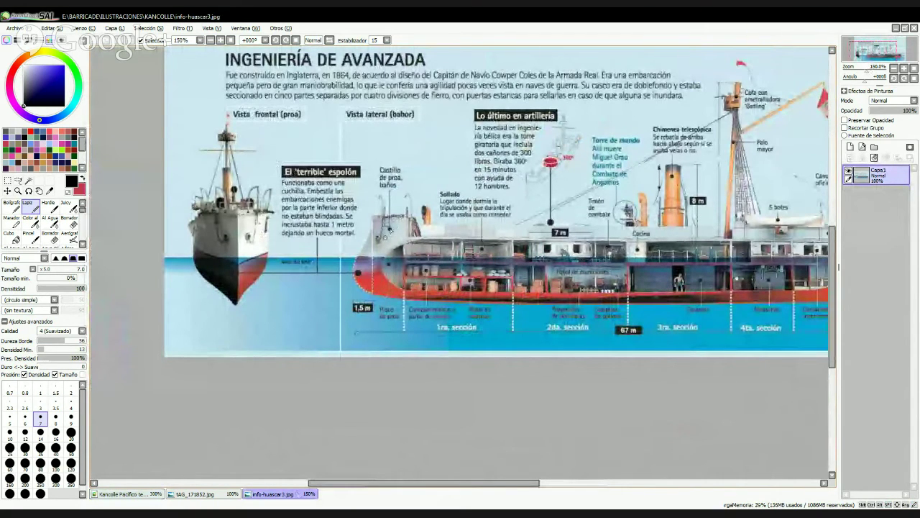
drag(403, 282, 340, 315)
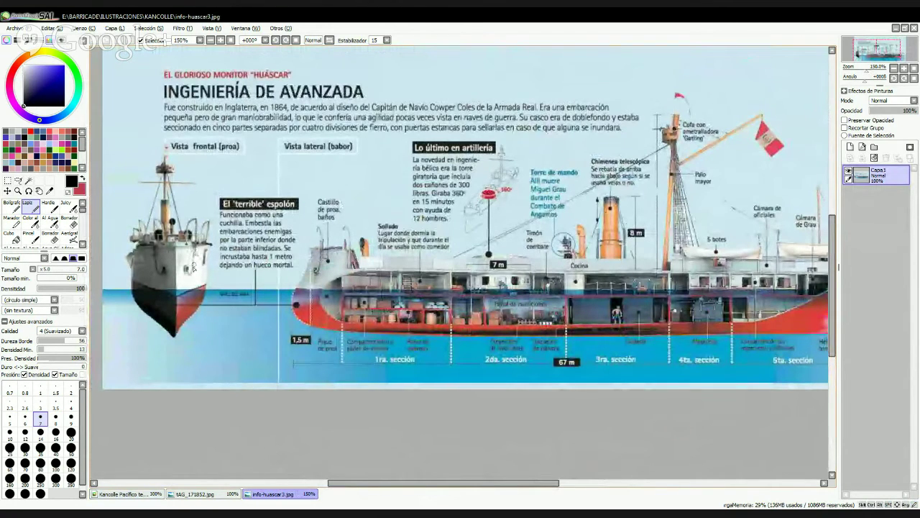
click(122, 494)
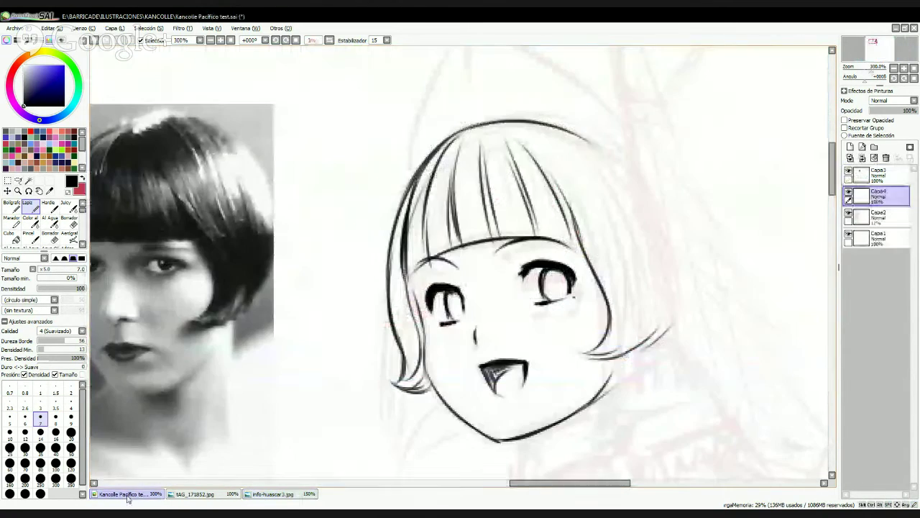
- Ink the back of the bob from the crown down to its lower tip, with an inner strand beside the cheek
drag(562, 132, 622, 213)
key(ctrl+z)
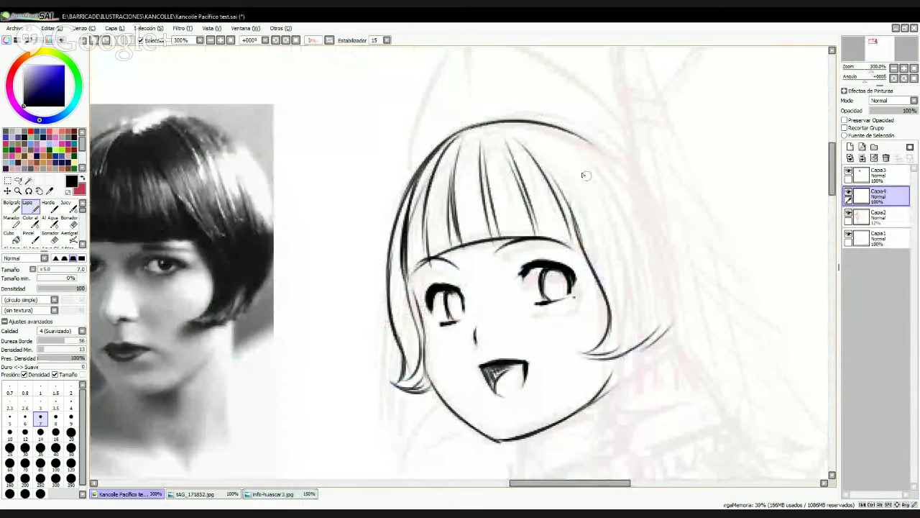
mouse_move(546, 174)
mouse_down()
mouse_move(622, 281)
mouse_move(642, 338)
mouse_up()
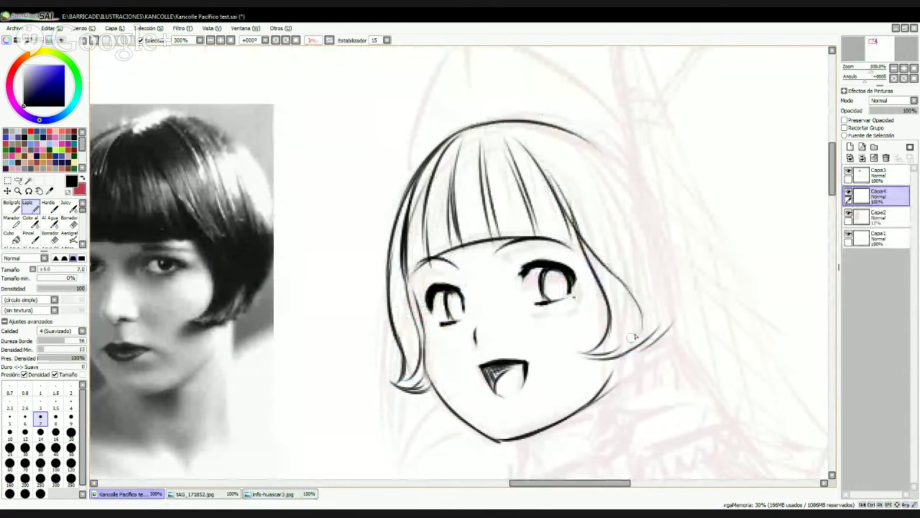
mouse_move(565, 129)
mouse_down()
mouse_move(617, 164)
mouse_move(645, 204)
mouse_up()
drag(606, 152, 658, 232)
drag(645, 196, 680, 311)
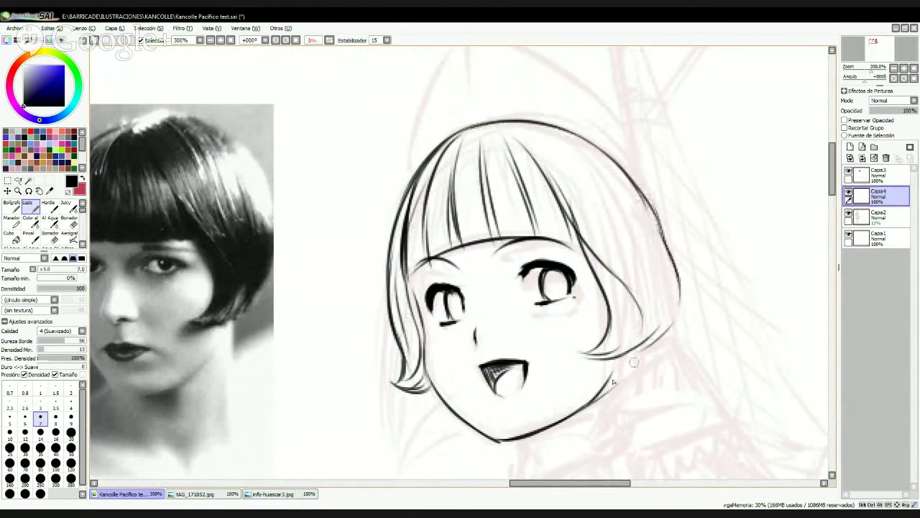
- Touch up the inked eye area and reinforce the back of the bob with additional strand lines
key(space)
drag(573, 348, 577, 230)
mouse_move(529, 161)
mouse_down()
mouse_move(573, 161)
mouse_move(580, 176)
mouse_up()
drag(453, 144, 472, 155)
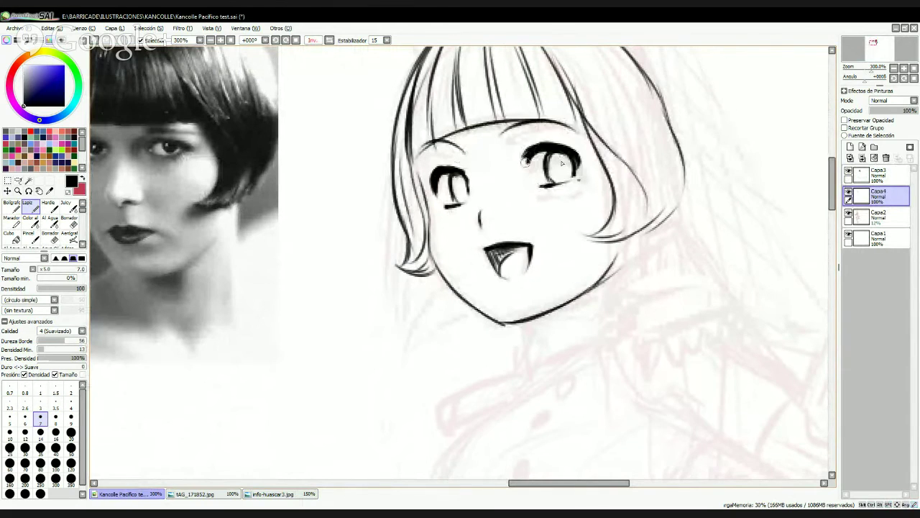
key(space)
drag(508, 223, 496, 257)
mouse_move(658, 144)
mouse_down()
mouse_move(655, 208)
mouse_move(670, 280)
mouse_up()
drag(660, 242, 670, 302)
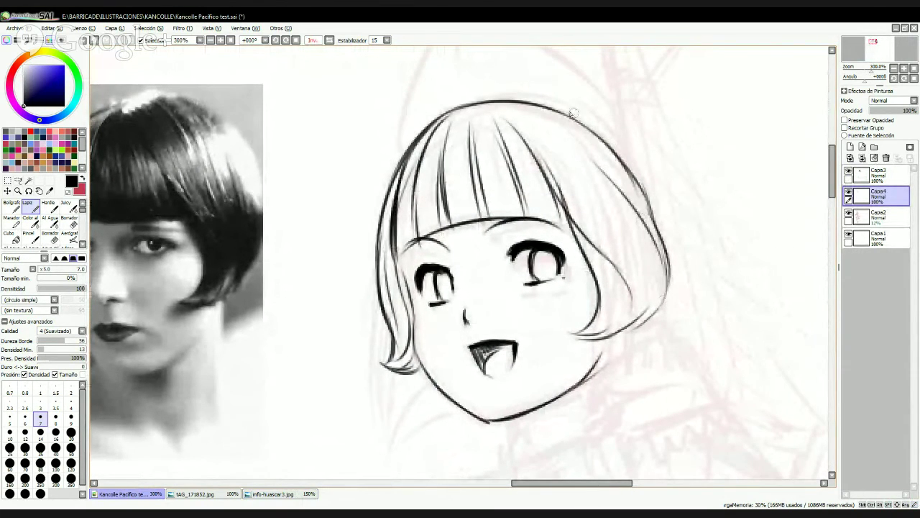
drag(510, 133, 568, 251)
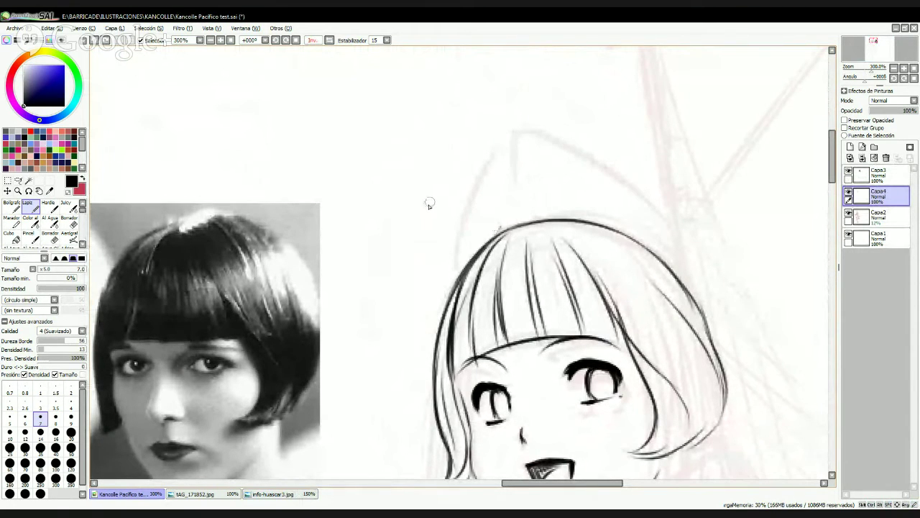
click(101, 513)
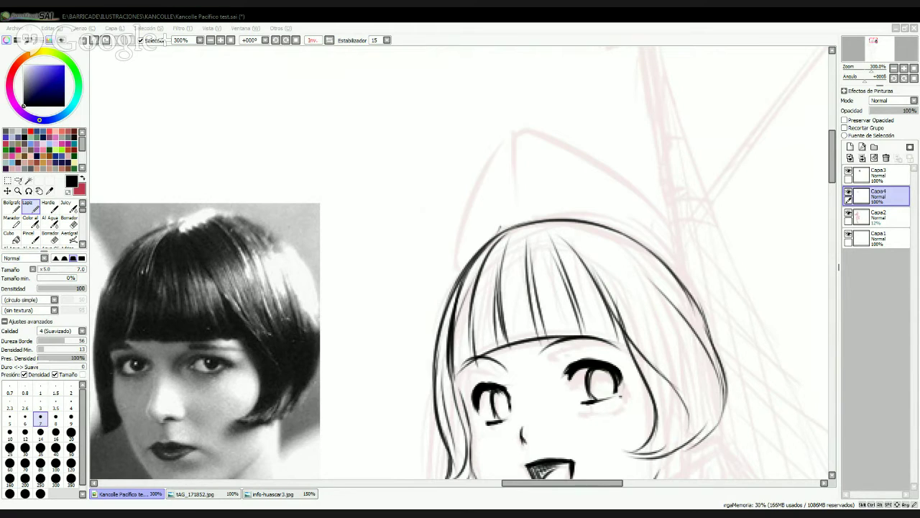
click(229, 433)
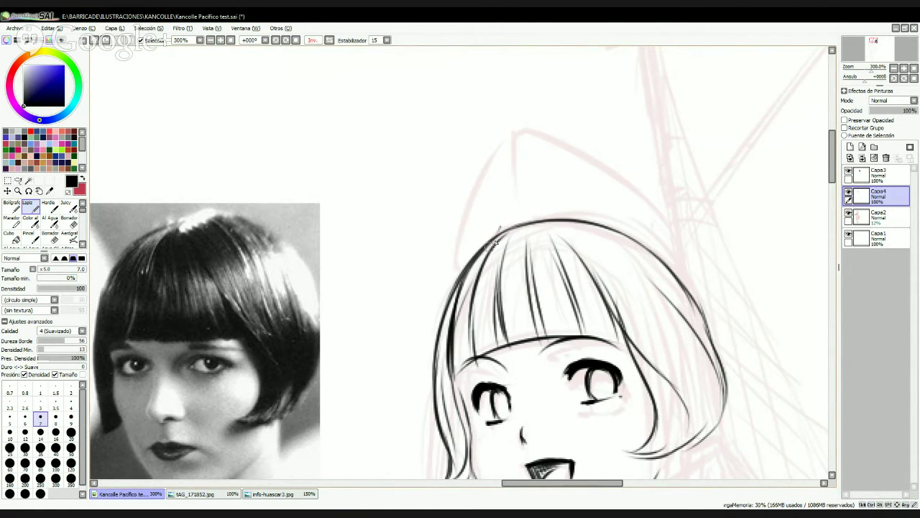
- Erase the crown line under the cap and ink the cap's tall rounded outline and curved lower edge over the hair
key(e)
mouse_move(507, 222)
mouse_down()
mouse_move(489, 228)
mouse_move(553, 213)
mouse_up()
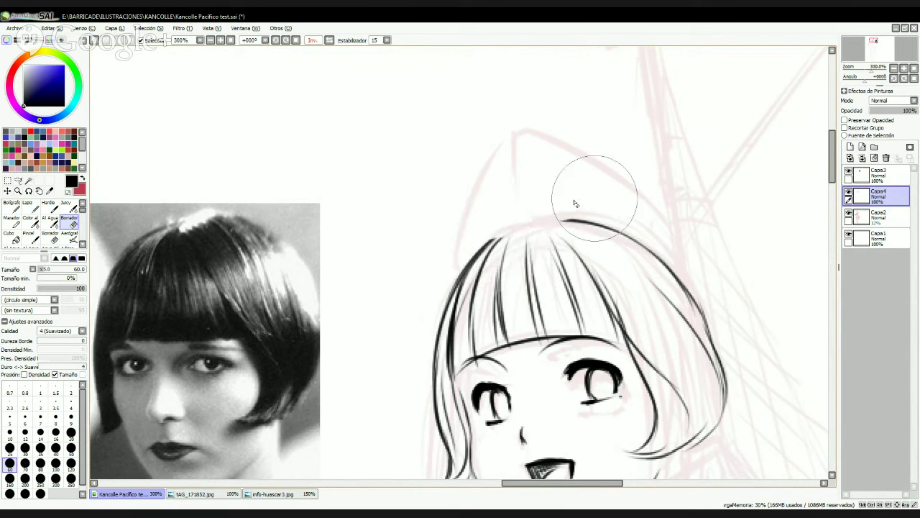
key(n)
mouse_move(495, 238)
mouse_down()
mouse_move(512, 160)
mouse_move(612, 204)
mouse_up()
key(ctrl+z)
mouse_move(514, 162)
mouse_down()
mouse_move(597, 157)
mouse_move(649, 221)
mouse_move(665, 260)
mouse_up()
mouse_move(495, 239)
mouse_down()
mouse_move(580, 222)
mouse_move(540, 232)
mouse_move(654, 246)
mouse_up()
key(ctrl+z)
mouse_move(529, 235)
mouse_down()
mouse_move(594, 224)
mouse_move(645, 259)
mouse_up()
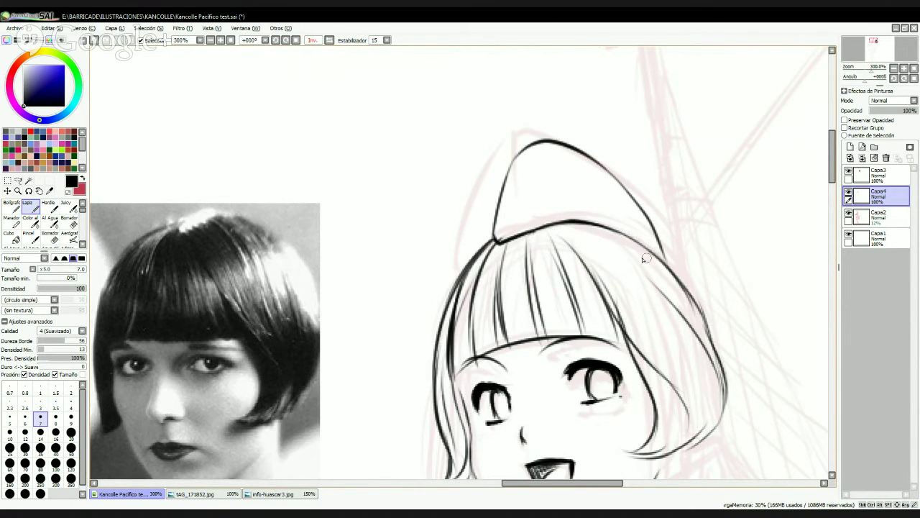
- Ink a second line along the cap's left edge up to its peak, and review the whole head
mouse_move(488, 243)
mouse_down()
mouse_move(486, 217)
mouse_move(514, 153)
mouse_move(497, 184)
mouse_move(542, 144)
mouse_up()
key(ctrl+z)
key(ctrl+z)
mouse_move(492, 188)
mouse_down()
mouse_move(529, 142)
mouse_move(560, 134)
mouse_up()
key(ctrl+z)
drag(495, 183, 542, 142)
space+drag(679, 284, 679, 117)
scroll(611, 117, down, 3)
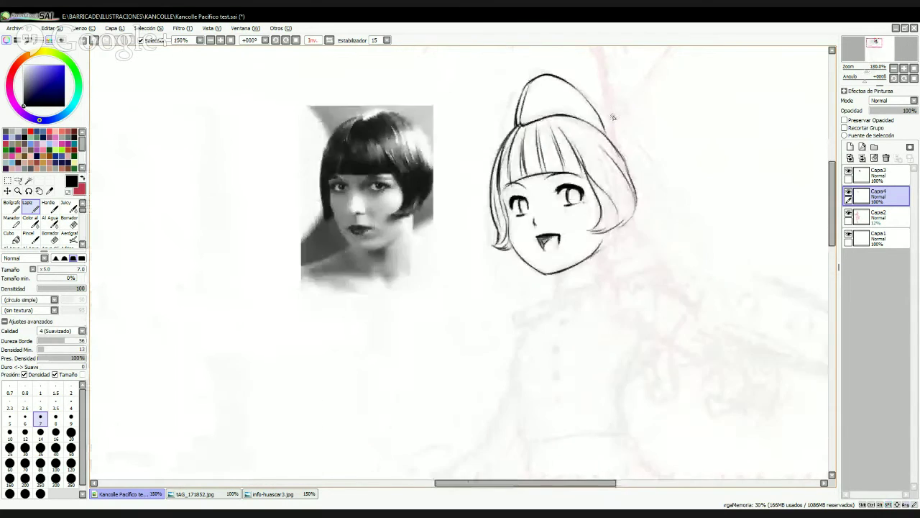
scroll(542, 116, up, 2)
drag(542, 115, 522, 196)
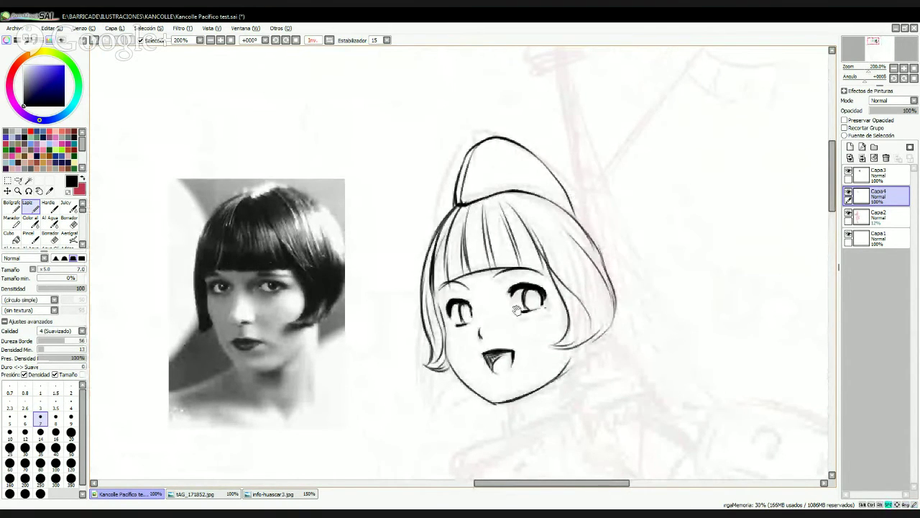
- Hide the layer holding the reference photo
drag(366, 340, 362, 262)
click(849, 173)
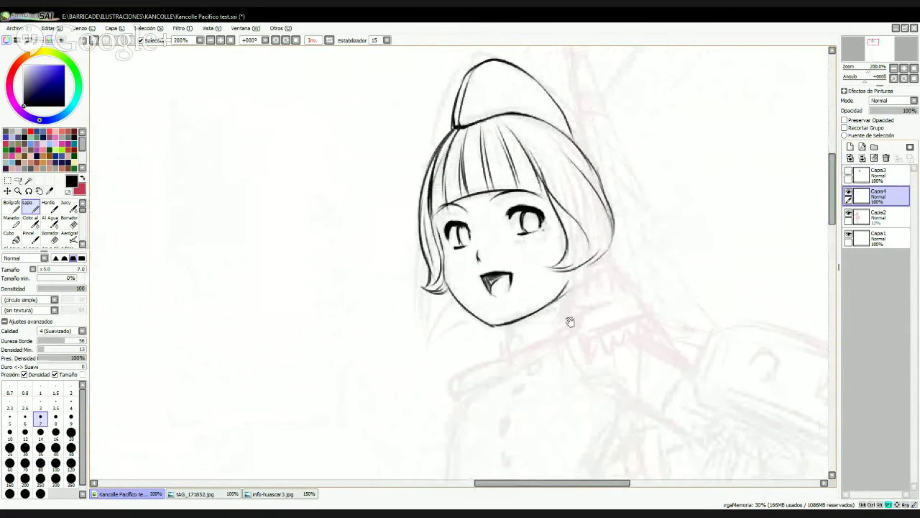
drag(569, 321, 481, 265)
scroll(435, 244, up, 2)
mouse_move(436, 242)
mouse_down()
mouse_move(427, 253)
mouse_move(445, 293)
mouse_up()
drag(425, 245, 469, 228)
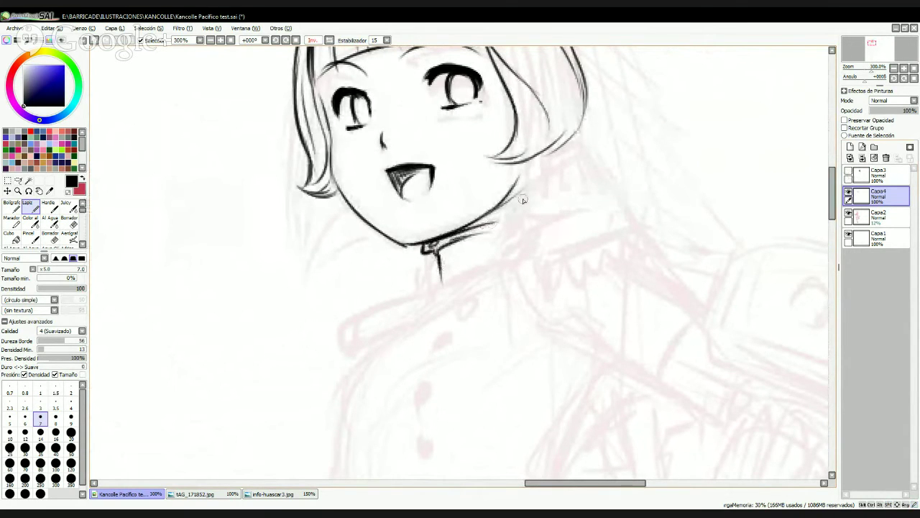
scroll(524, 200, down, 5)
scroll(524, 200, up, 4)
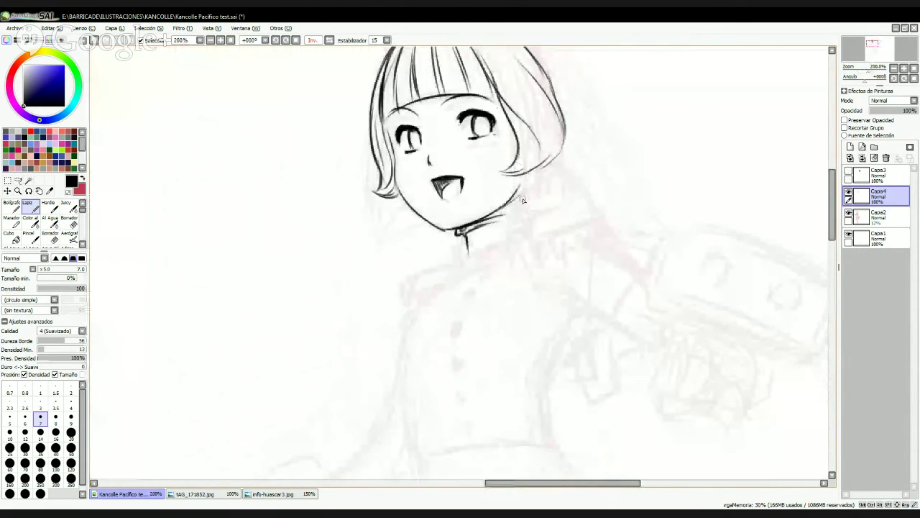
drag(492, 162, 486, 273)
key(ctrl+t)
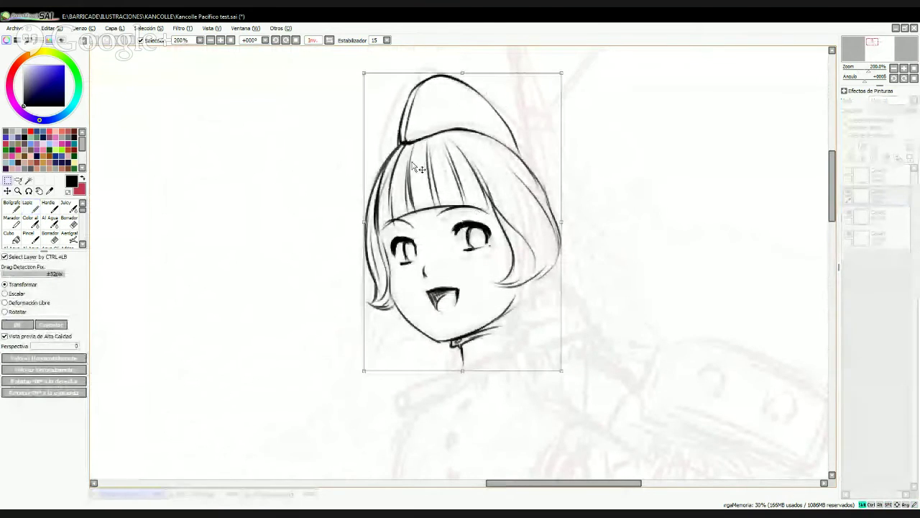
key(Return)
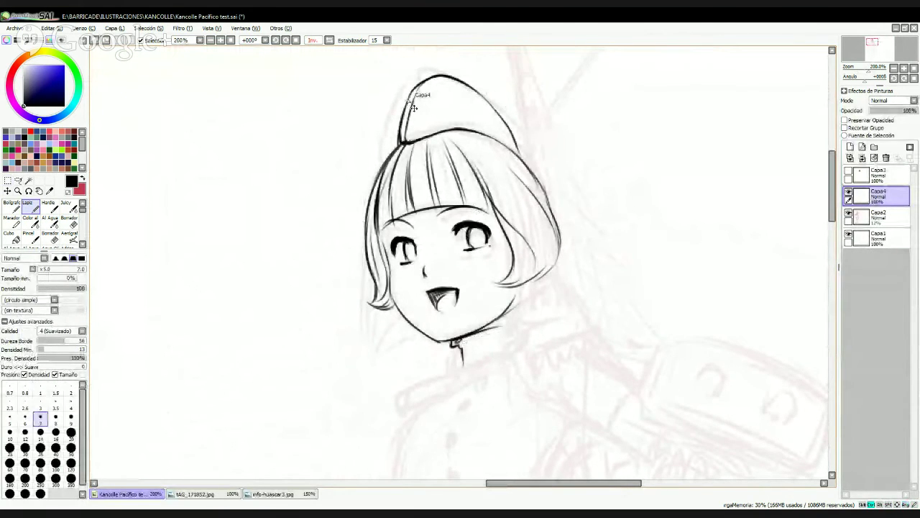
key(ctrl+z)
- Transform the inked head by slightly reducing its height and skewing its outer side, and reposition it over the sketch
key(ctrl+t)
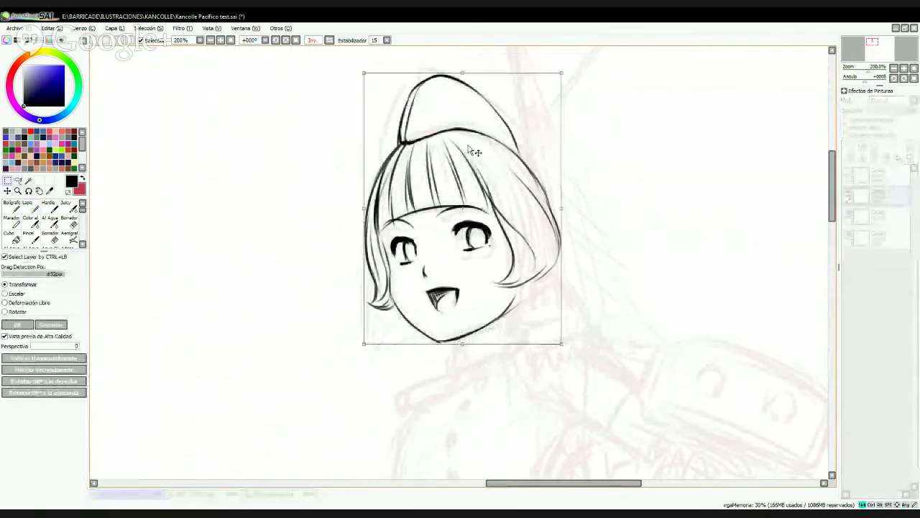
mouse_move(363, 73)
mouse_down()
mouse_move(379, 93)
mouse_move(365, 87)
mouse_up()
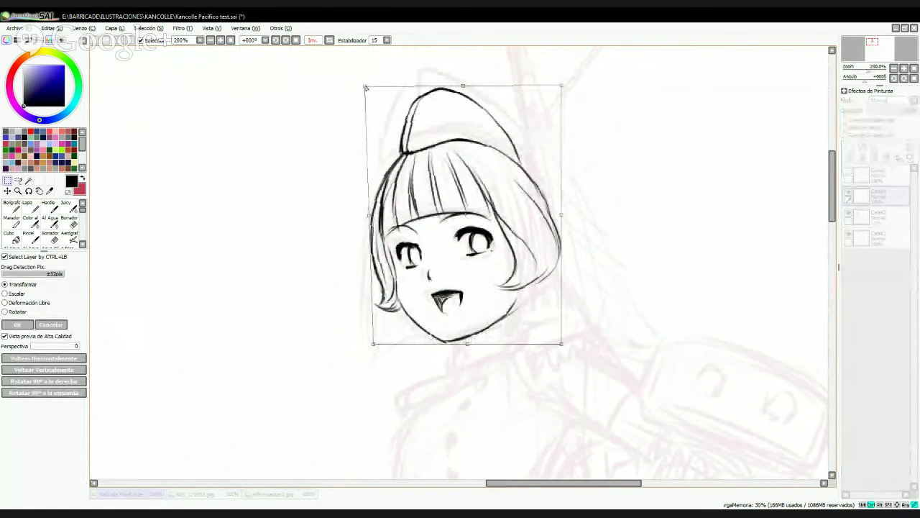
drag(438, 170, 445, 155)
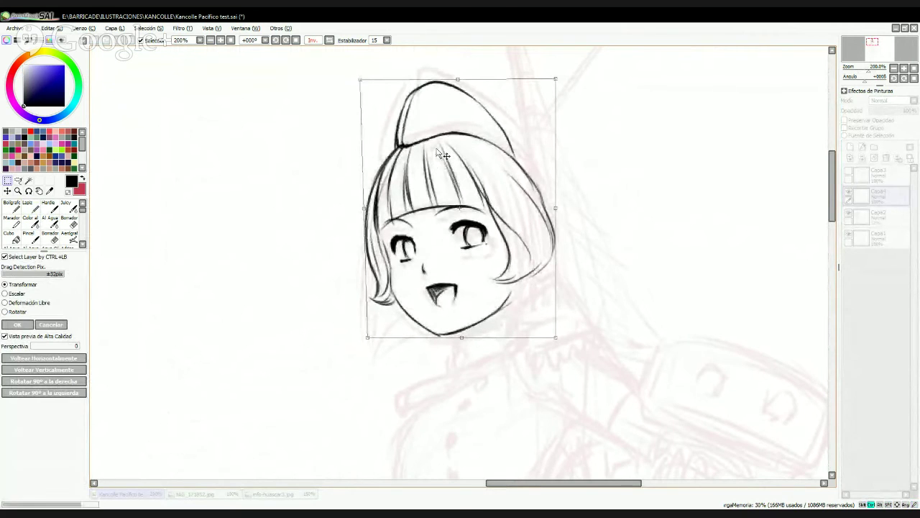
key(Return)
- Ink the collar's front opening and upper edges beneath the chin, and darken the shadow along the jaw
drag(505, 277, 516, 191)
scroll(516, 191, up, 1)
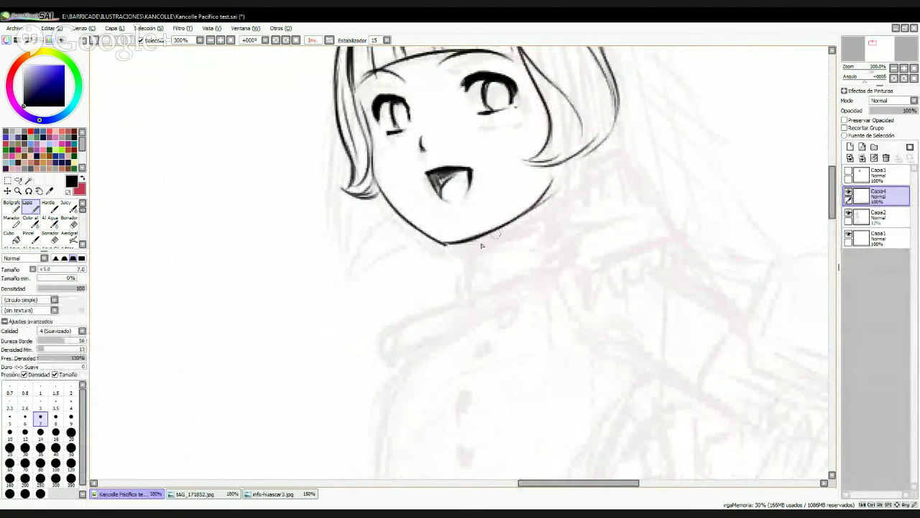
drag(468, 248, 472, 292)
mouse_move(482, 253)
mouse_down()
mouse_move(478, 286)
mouse_move(491, 250)
mouse_move(547, 216)
mouse_move(482, 263)
mouse_move(540, 236)
mouse_up()
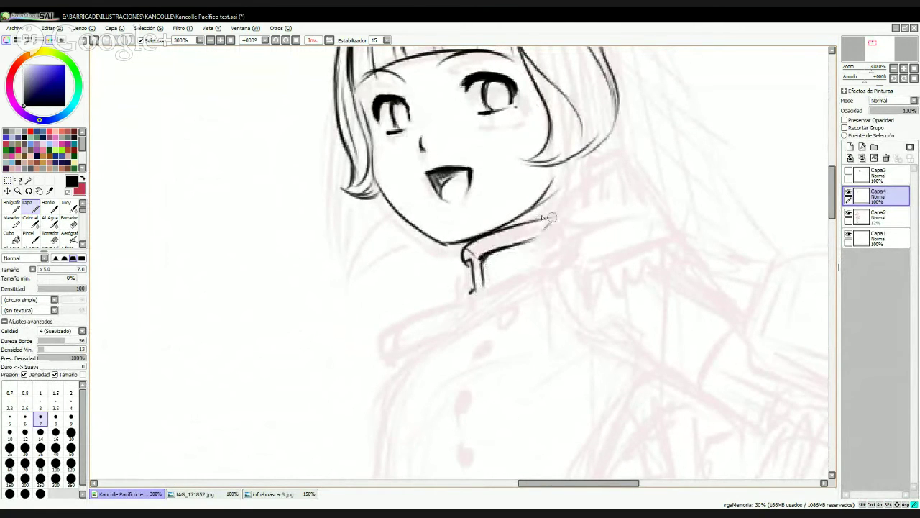
drag(468, 250, 566, 208)
key(ctrl+z)
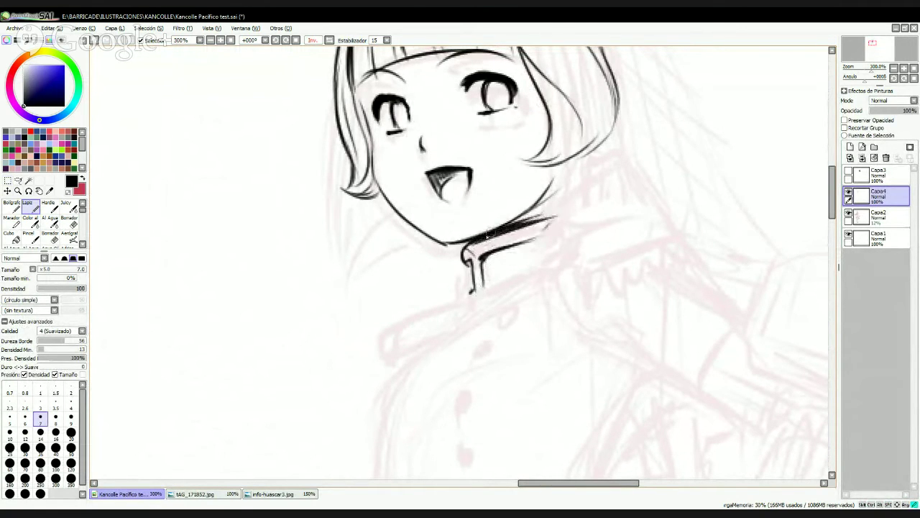
mouse_move(485, 240)
mouse_down()
mouse_move(550, 195)
mouse_move(540, 209)
mouse_move(530, 214)
mouse_move(551, 187)
mouse_up()
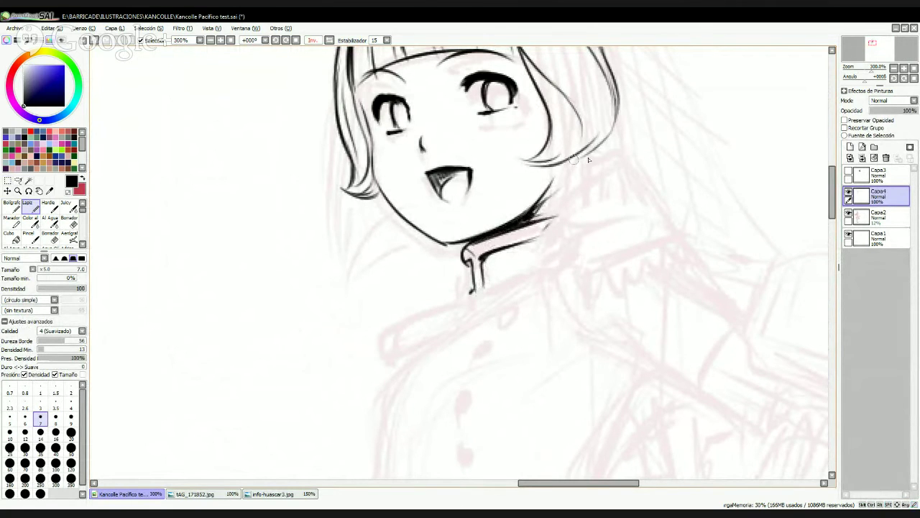
- Ink the lower front corner of the collar and its double bottom edge above the shoulders
key(space)
mouse_move(592, 328)
mouse_down()
mouse_move(591, 195)
mouse_move(622, 200)
mouse_up()
drag(506, 153, 486, 177)
key(alt+Tab)
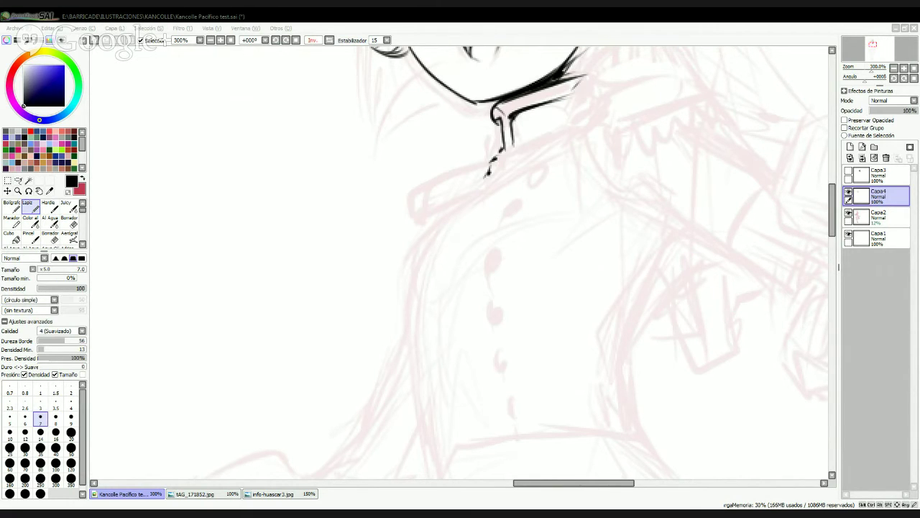
mouse_move(515, 149)
mouse_down()
mouse_move(432, 386)
mouse_move(472, 187)
mouse_move(477, 101)
mouse_up()
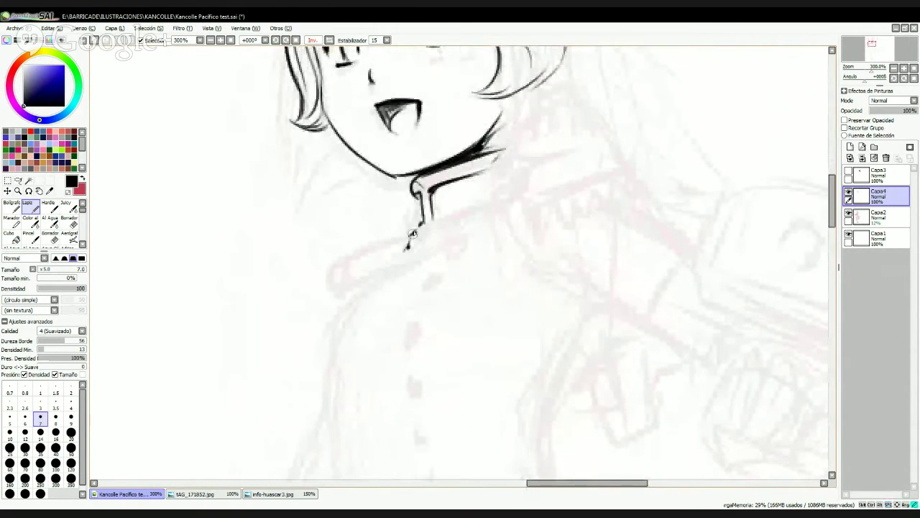
drag(416, 229, 401, 256)
key(ctrl+z)
key(ctrl+z)
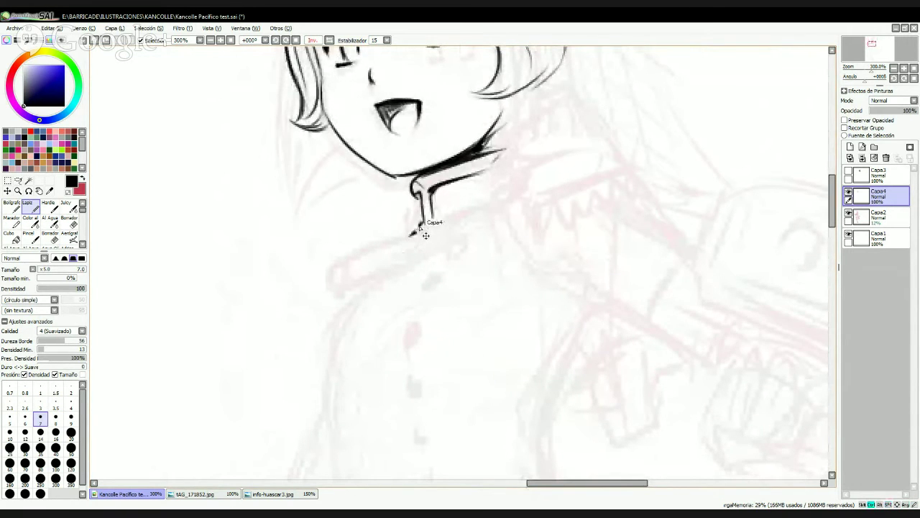
mouse_move(418, 225)
mouse_down()
mouse_move(454, 227)
mouse_move(434, 224)
mouse_move(490, 205)
mouse_up()
mouse_move(436, 220)
mouse_down()
mouse_move(472, 214)
mouse_move(443, 227)
mouse_move(466, 218)
mouse_move(451, 227)
mouse_move(495, 205)
mouse_up()
drag(421, 196, 423, 220)
- Ink the near shoulder line from the collar base, curving down into the side of the chest
mouse_move(414, 261)
mouse_down()
mouse_move(460, 162)
mouse_move(456, 149)
mouse_move(438, 164)
mouse_up()
drag(391, 210, 460, 143)
key(ctrl+z)
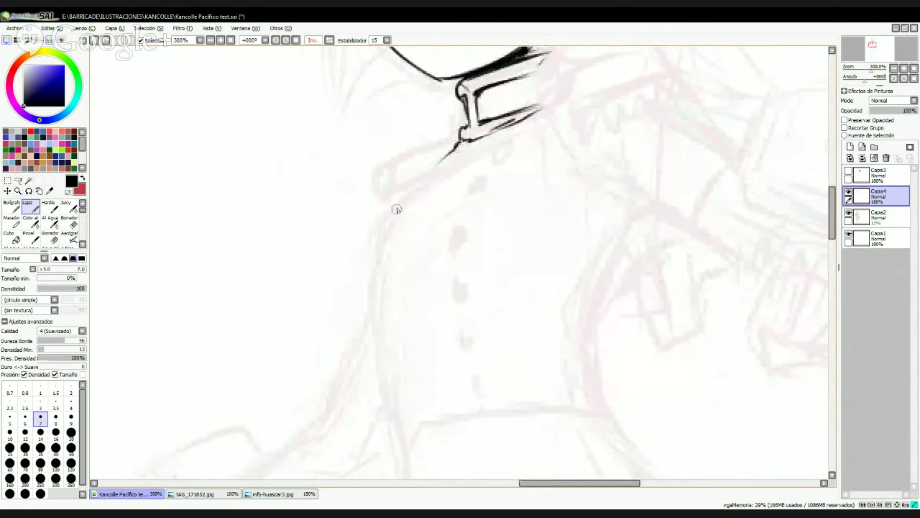
mouse_move(397, 208)
mouse_down()
mouse_move(463, 142)
mouse_move(375, 237)
mouse_move(371, 296)
mouse_up()
mouse_move(402, 347)
mouse_down()
mouse_move(395, 273)
mouse_move(392, 307)
mouse_up()
key(ctrl+z)
key(ctrl+z)
key(ctrl+z)
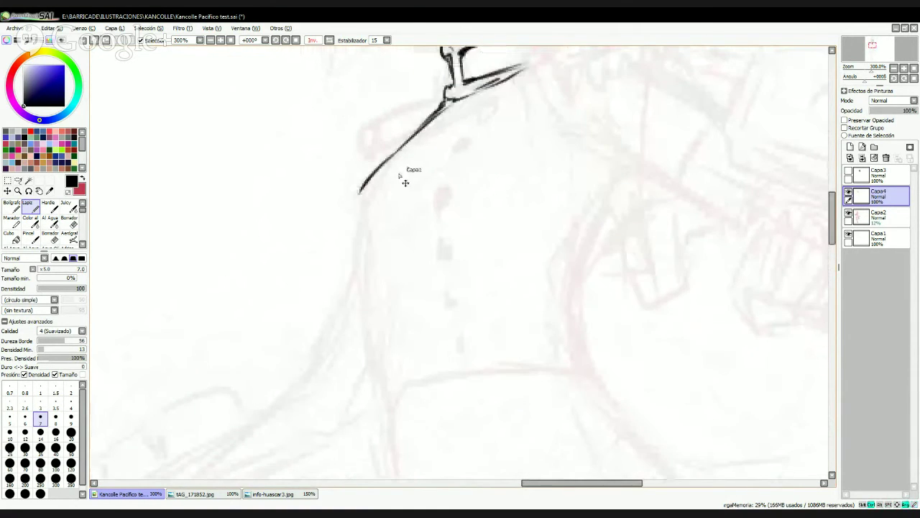
mouse_move(402, 147)
mouse_down()
mouse_move(364, 223)
mouse_move(369, 185)
mouse_move(361, 237)
mouse_up()
key(ctrl+z)
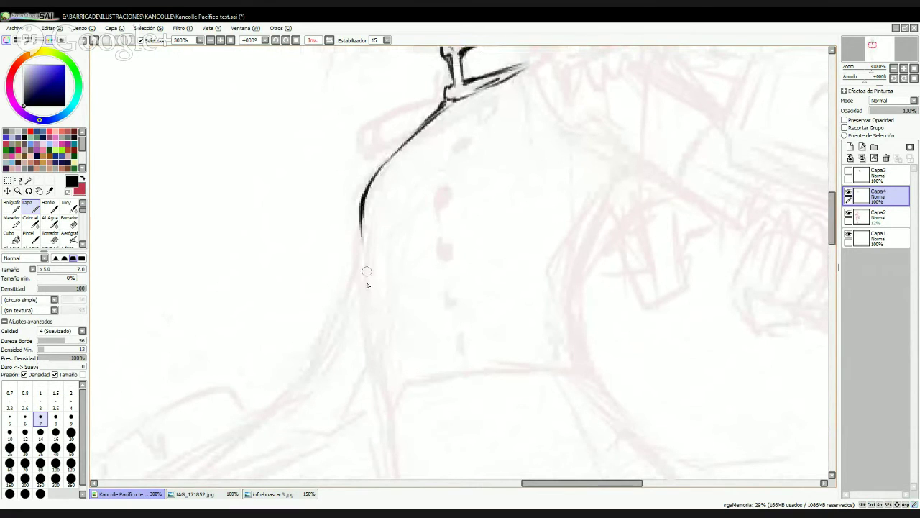
- Check the tAG_171852.jpg reference, and ink the jacket's side down to the waist, its curved hem and the opposite side
click(220, 498)
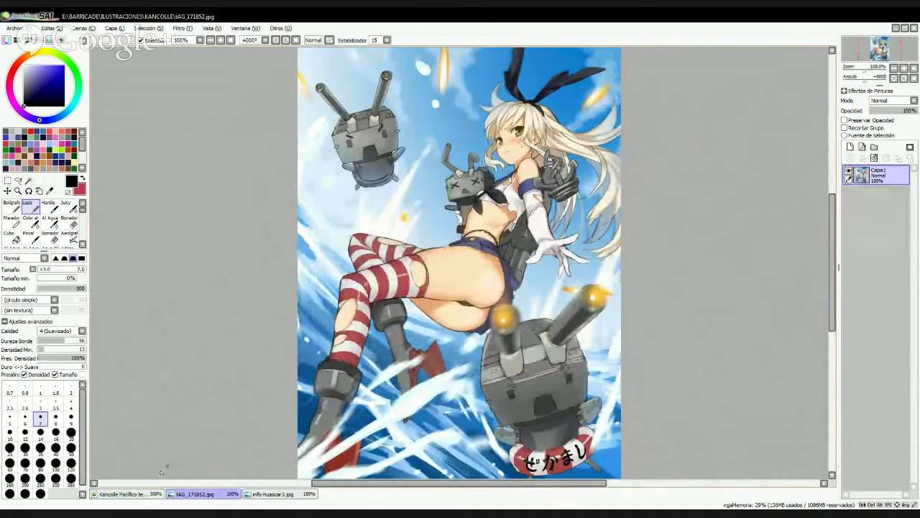
click(147, 496)
key(ctrl+z)
drag(361, 227, 365, 342)
mouse_move(361, 215)
mouse_down()
mouse_move(374, 378)
mouse_move(459, 353)
mouse_up()
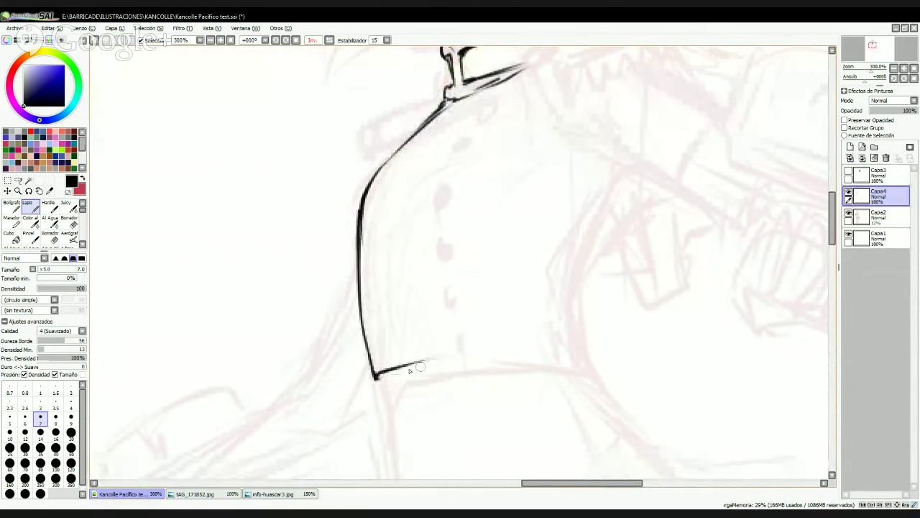
key(ctrl+z)
mouse_move(378, 375)
mouse_down()
mouse_move(460, 338)
mouse_move(432, 348)
mouse_move(539, 332)
mouse_move(506, 338)
mouse_move(587, 341)
mouse_move(581, 286)
mouse_move(631, 180)
mouse_up()
- Erase the inked collar and the shadow under the chin, and redraw a clean jawline from the chin toward the hair
mouse_move(626, 115)
mouse_down()
mouse_move(534, 292)
mouse_move(516, 185)
mouse_move(504, 244)
mouse_up()
key(e)
mouse_move(339, 179)
mouse_down()
mouse_move(327, 211)
mouse_move(420, 175)
mouse_move(342, 200)
mouse_move(434, 184)
mouse_move(333, 214)
mouse_move(412, 202)
mouse_move(328, 224)
mouse_move(379, 212)
mouse_up()
key(n)
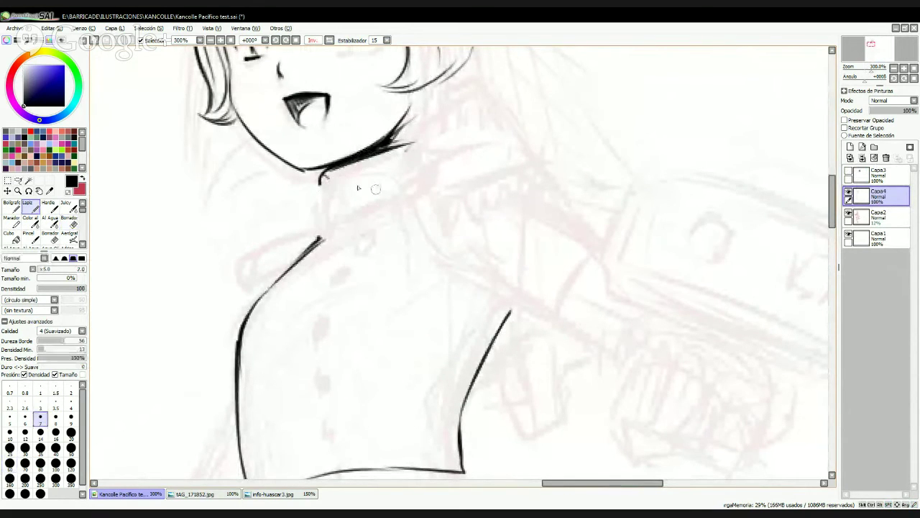
key(e)
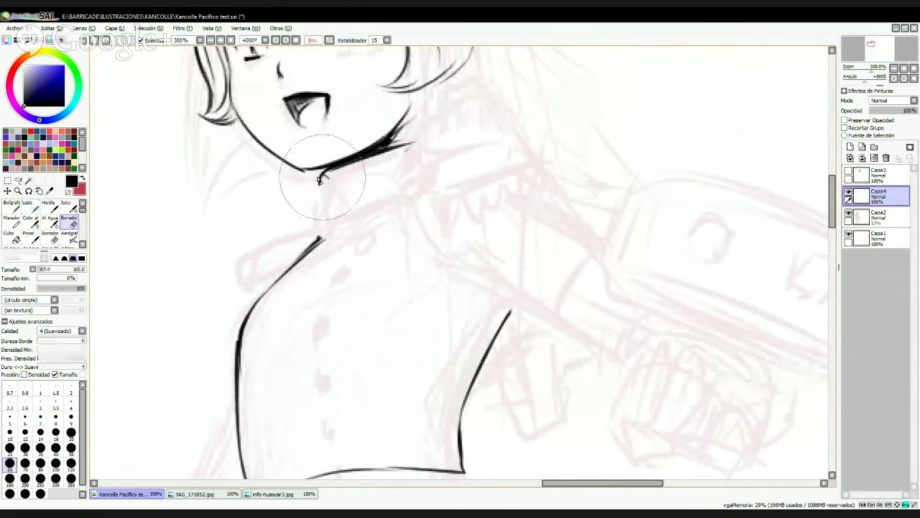
mouse_move(322, 190)
mouse_down()
mouse_move(431, 149)
mouse_move(369, 164)
mouse_move(410, 151)
mouse_up()
key(n)
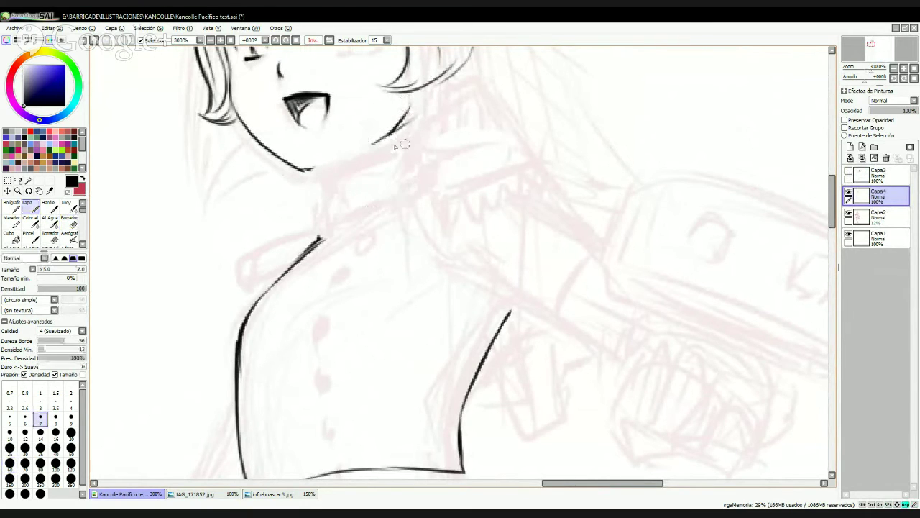
key(ctrl+z)
mouse_move(303, 167)
mouse_down()
mouse_move(382, 138)
mouse_move(338, 162)
mouse_move(369, 149)
mouse_move(409, 110)
mouse_up()
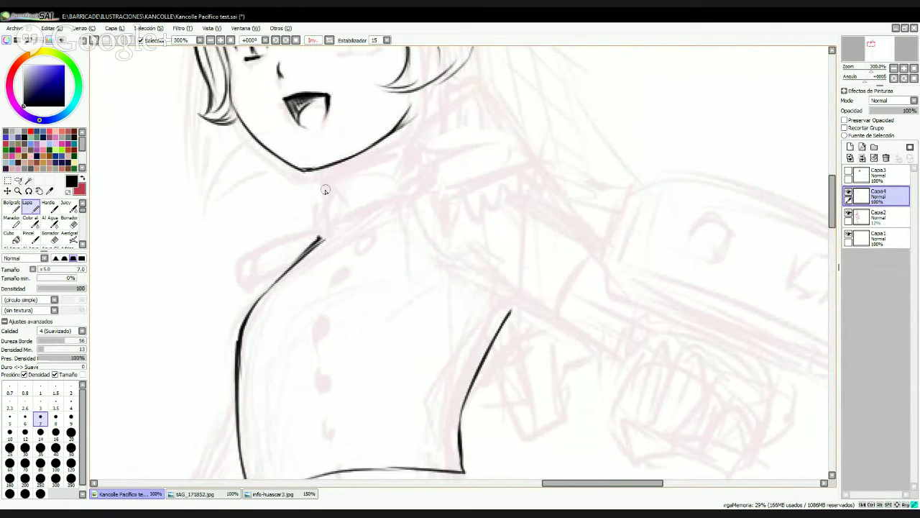
- Ink the jacket's neckline across to the far shoulder, ending in an epaulette with a hanging fringe
drag(317, 239, 460, 162)
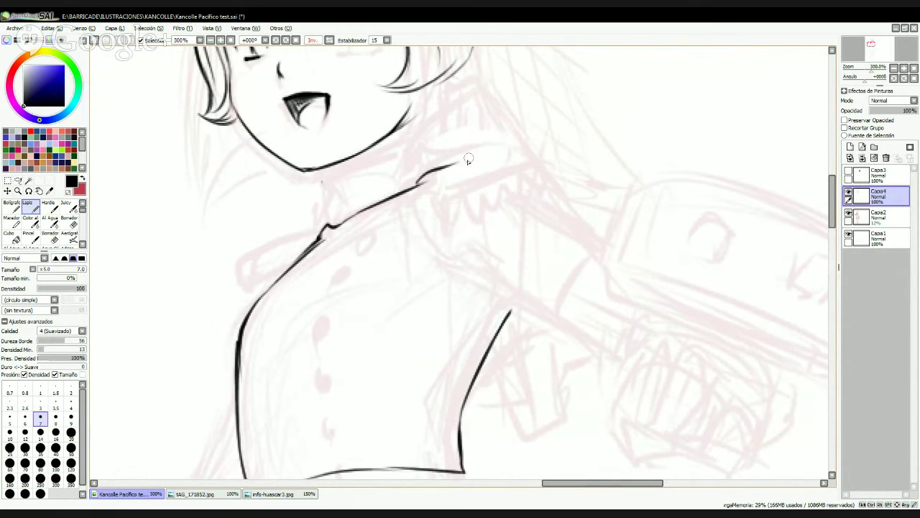
key(alt+Tab)
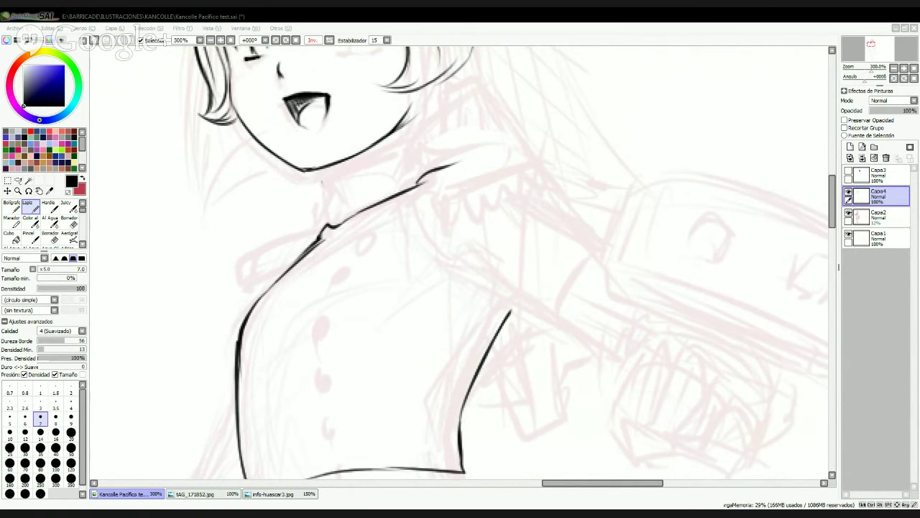
key(alt+Tab)
drag(418, 184, 561, 152)
mouse_move(459, 171)
mouse_down()
mouse_move(568, 135)
mouse_move(579, 154)
mouse_up()
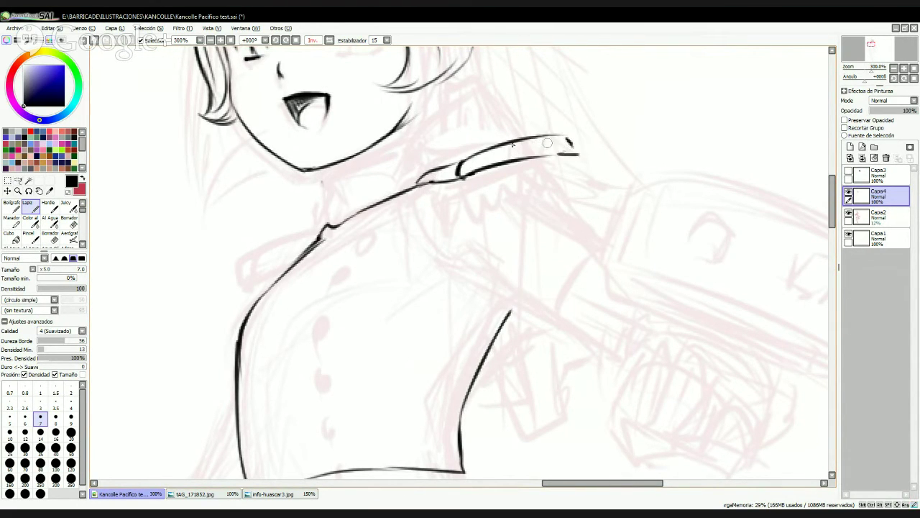
drag(475, 154, 569, 135)
mouse_move(462, 180)
mouse_down()
mouse_move(460, 209)
mouse_move(463, 181)
mouse_move(477, 224)
mouse_move(505, 201)
mouse_move(521, 208)
mouse_move(558, 194)
mouse_move(588, 170)
mouse_move(615, 190)
mouse_up()
- Ink a rounded epaulette on the near shoulder and join it to the neckline
drag(348, 247, 489, 191)
drag(392, 228, 441, 203)
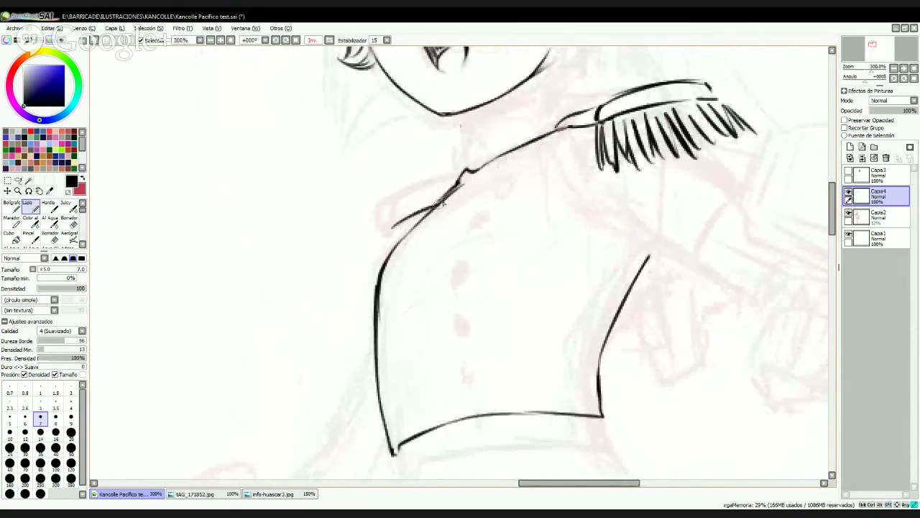
drag(386, 223, 440, 180)
key(ctrl+z)
drag(386, 224, 490, 154)
key(space)
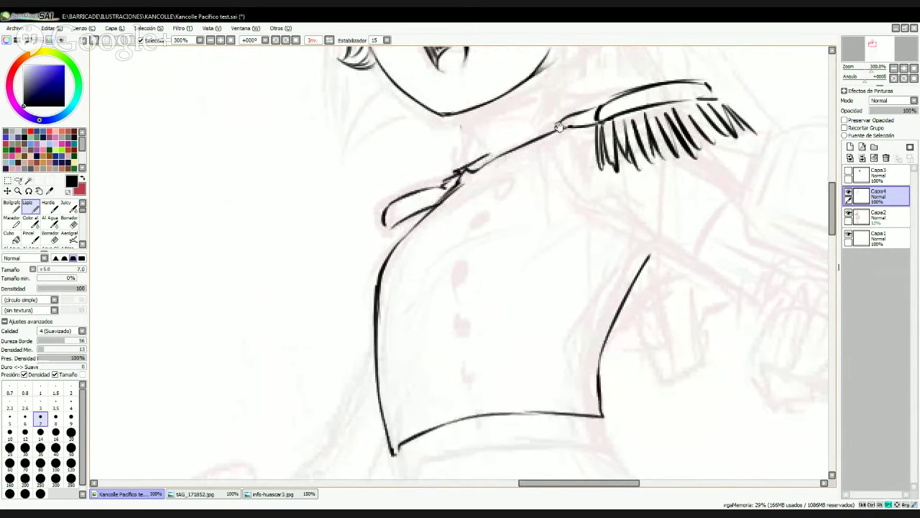
- Ink a tall standing collar with an open front, fill the shadow under the chin, and touch up the jaw's far end
drag(559, 126, 430, 278)
mouse_move(345, 286)
mouse_down()
mouse_move(357, 305)
mouse_move(370, 278)
mouse_move(356, 294)
mouse_move(413, 236)
mouse_up()
mouse_move(369, 272)
mouse_down()
mouse_move(444, 220)
mouse_move(456, 218)
mouse_move(462, 254)
mouse_move(432, 206)
mouse_move(408, 203)
mouse_move(403, 191)
mouse_move(414, 214)
mouse_move(401, 191)
mouse_move(408, 201)
mouse_move(403, 193)
mouse_move(457, 155)
mouse_up()
key(ctrl+z)
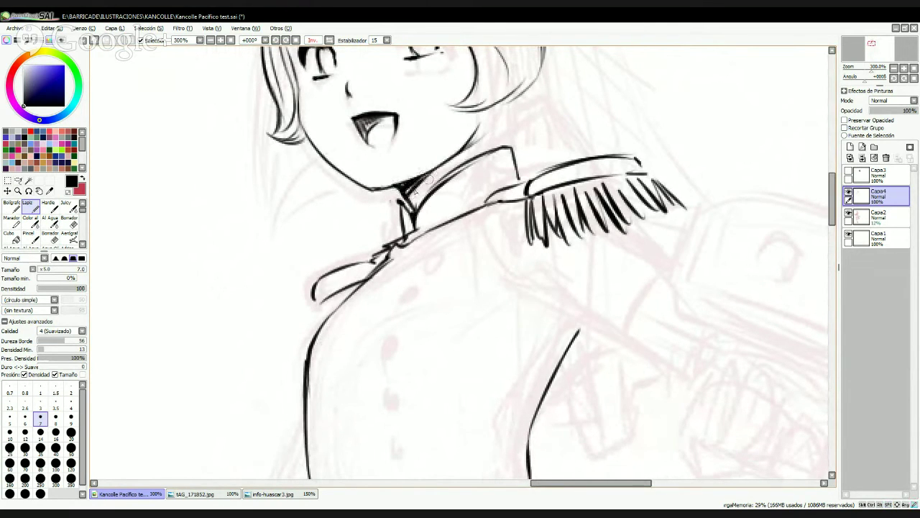
mouse_move(407, 192)
mouse_down()
mouse_move(451, 159)
mouse_move(403, 189)
mouse_up()
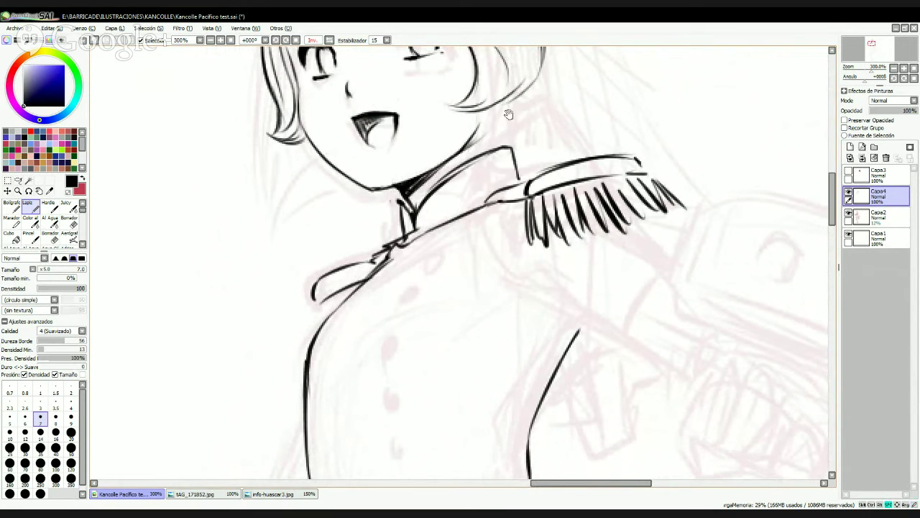
mouse_move(482, 137)
mouse_down()
mouse_move(450, 307)
mouse_move(462, 241)
mouse_up()
key(ctrl+z)
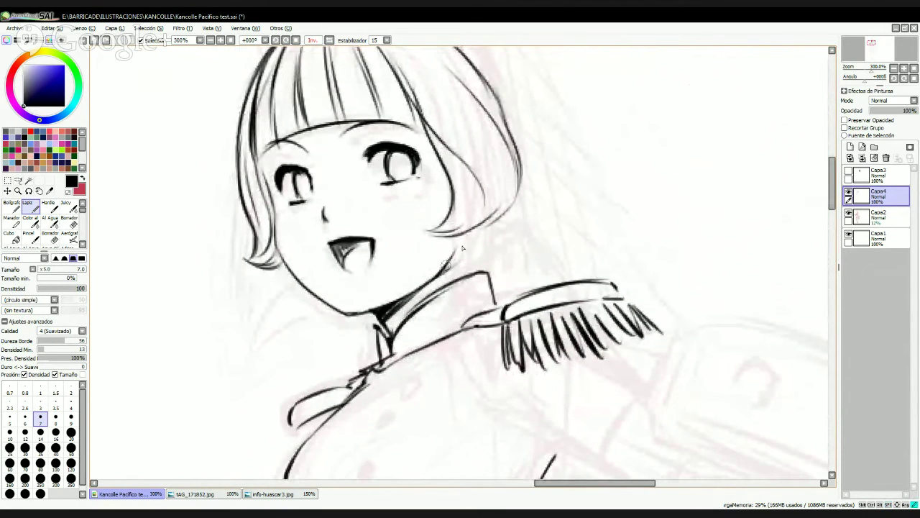
drag(444, 271, 465, 234)
- Ink a column of five oval buttons down the front of the jacket over the sketched marks
mouse_move(403, 421)
mouse_down()
mouse_move(458, 146)
mouse_move(448, 181)
mouse_up()
mouse_move(467, 122)
mouse_down()
mouse_move(461, 135)
mouse_move(478, 122)
mouse_up()
mouse_move(440, 167)
mouse_down()
mouse_move(434, 181)
mouse_move(451, 169)
mouse_up()
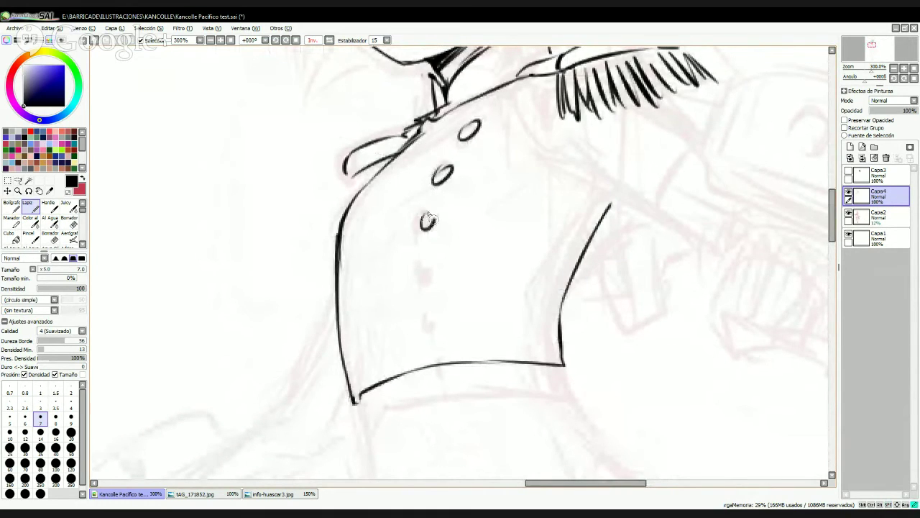
drag(429, 218, 421, 234)
mouse_move(420, 235)
mouse_down()
mouse_move(430, 220)
mouse_move(425, 240)
mouse_move(416, 225)
mouse_up()
key(ctrl+z)
key(ctrl+z)
mouse_move(426, 272)
mouse_down()
mouse_move(419, 287)
mouse_move(430, 274)
mouse_up()
mouse_move(428, 328)
mouse_down()
mouse_move(435, 345)
mouse_move(435, 329)
mouse_up()
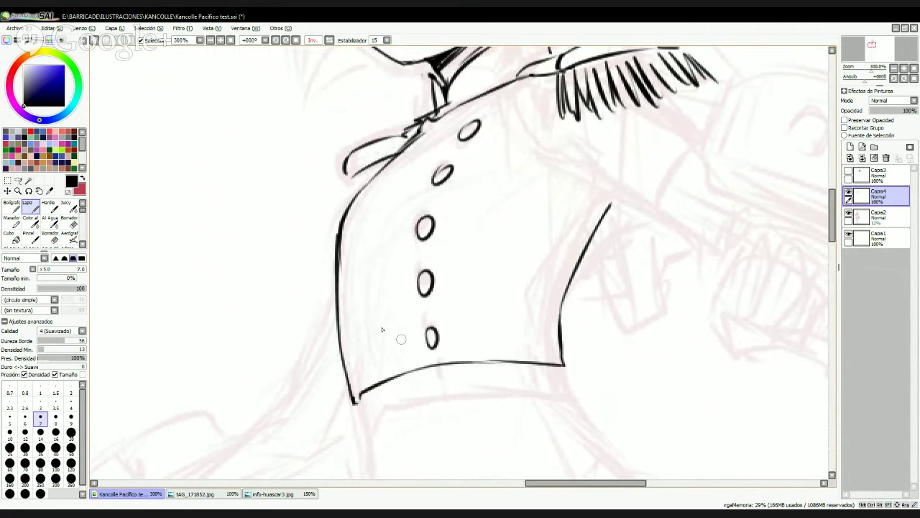
- Ink the protruding edges of a second button row along the jacket's near side outline
drag(336, 292, 339, 325)
drag(342, 362, 348, 384)
key(ctrl+z)
key(ctrl+z)
- Ink the far armhole edge from the epaulette's fringe down to the top of the jacket's side line
mouse_move(611, 135)
mouse_down()
mouse_move(471, 226)
mouse_move(467, 198)
mouse_up()
drag(467, 268, 439, 229)
drag(435, 170, 441, 254)
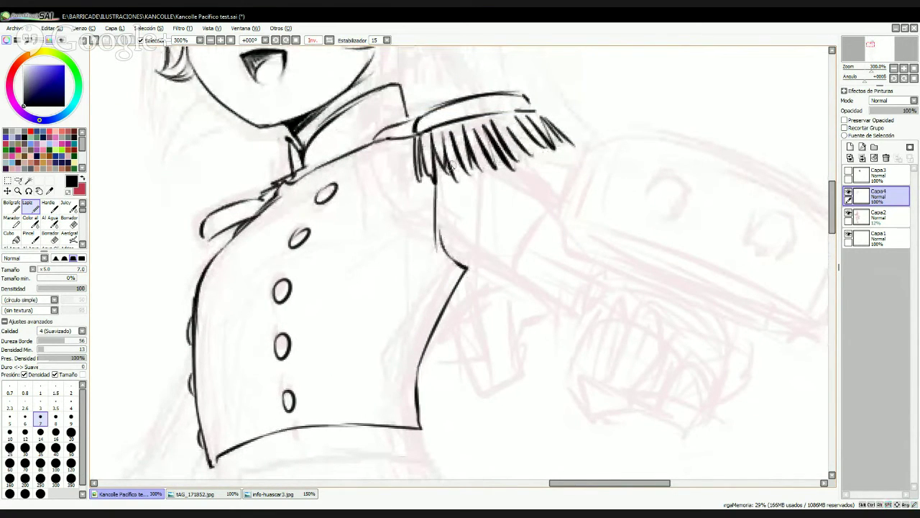
- Erase the far epaulette with its fringe and the upper part of the armhole line
scroll(452, 167, down, 3)
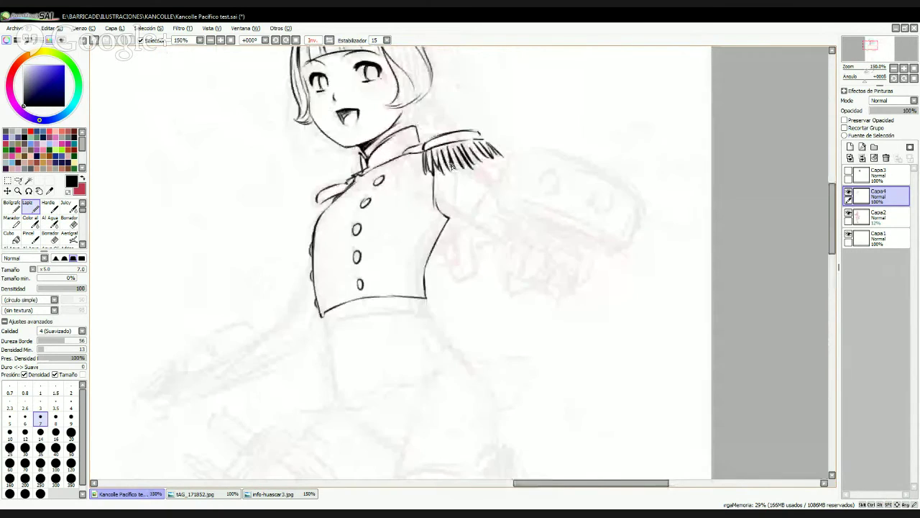
scroll(452, 167, up, 1)
key(e)
mouse_move(431, 132)
mouse_down()
mouse_move(419, 115)
mouse_move(524, 149)
mouse_up()
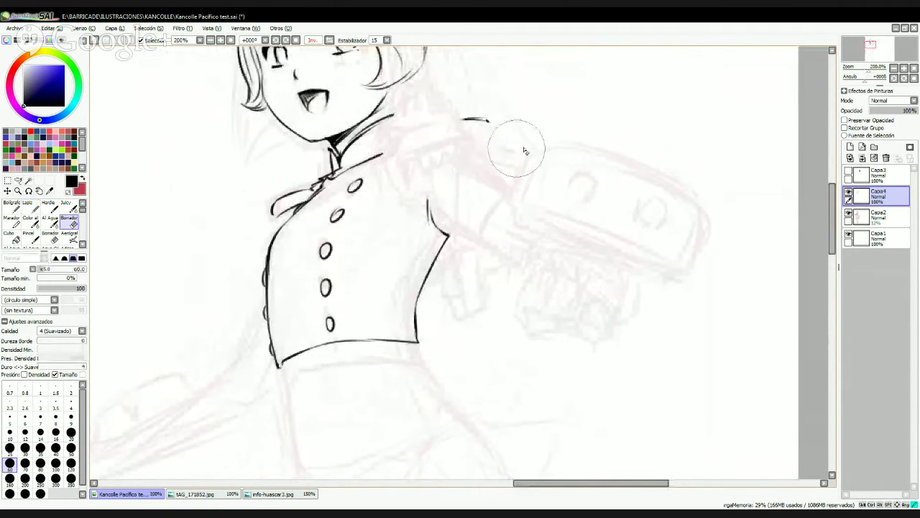
scroll(460, 183, up, 1)
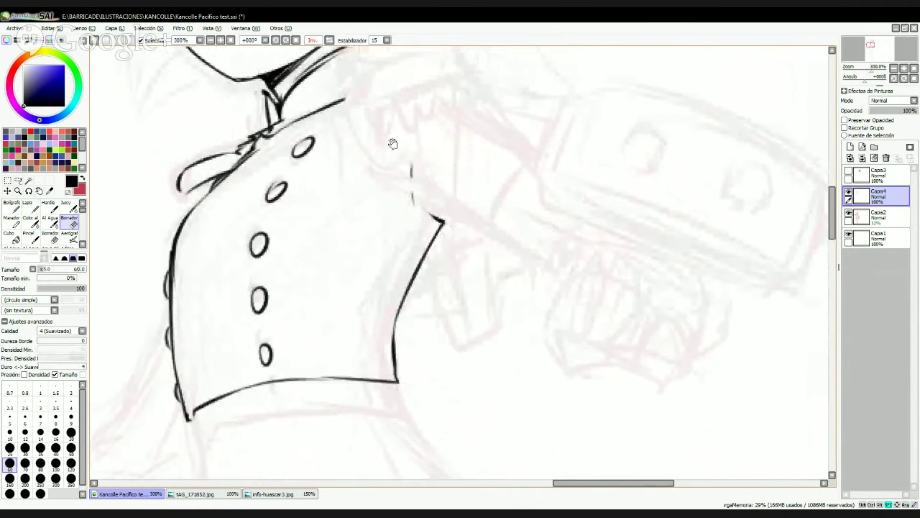
- Redraw a smaller far epaulette with a sparser hanging fringe and ink the collar's back edge down to it
drag(393, 144, 535, 238)
key(n)
mouse_move(481, 196)
mouse_down()
mouse_move(505, 171)
mouse_move(488, 191)
mouse_move(526, 169)
mouse_move(509, 188)
mouse_move(601, 161)
mouse_up()
mouse_move(518, 171)
mouse_down()
mouse_move(537, 153)
mouse_move(596, 162)
mouse_up()
mouse_move(513, 191)
mouse_down()
mouse_move(515, 226)
mouse_move(520, 205)
mouse_move(538, 233)
mouse_move(555, 228)
mouse_move(558, 205)
mouse_move(582, 216)
mouse_up()
mouse_move(554, 180)
mouse_down()
mouse_move(575, 216)
mouse_move(604, 210)
mouse_up()
drag(610, 167, 644, 193)
drag(618, 164, 657, 195)
drag(478, 153, 511, 156)
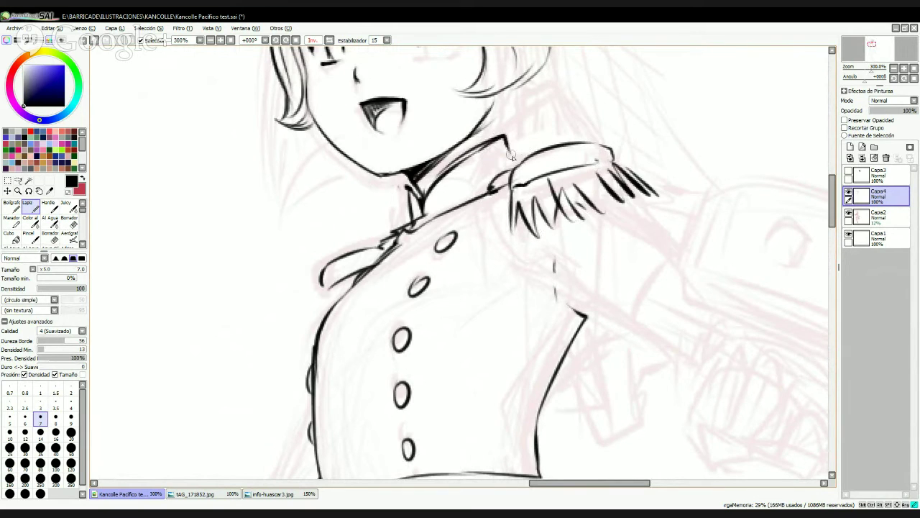
- Ink the far sleeve's outer edge, band lines, armhole and underarm line, and add short strokes at the near shoulder
mouse_move(564, 256)
mouse_down()
mouse_move(506, 141)
mouse_move(497, 180)
mouse_move(516, 201)
mouse_move(619, 252)
mouse_up()
mouse_move(575, 79)
mouse_down()
mouse_move(592, 117)
mouse_move(627, 147)
mouse_up()
mouse_move(539, 150)
mouse_down()
mouse_move(605, 131)
mouse_move(588, 121)
mouse_up()
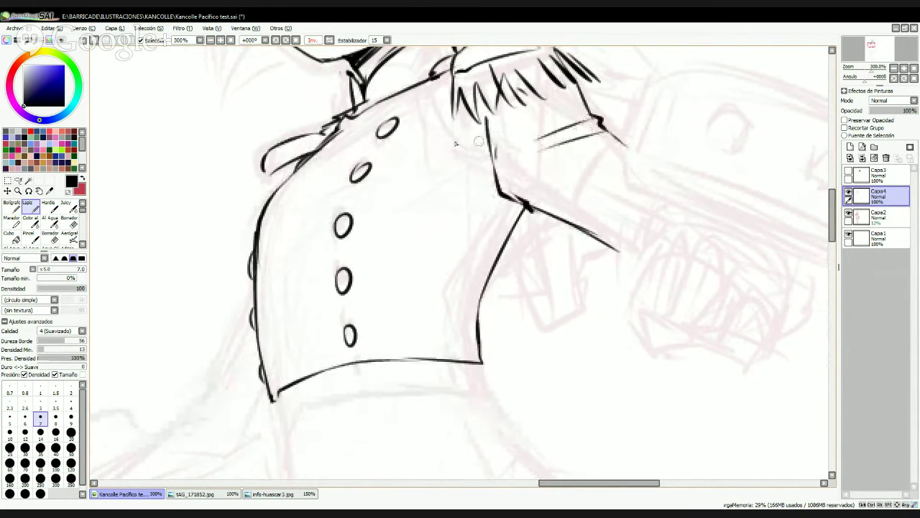
drag(473, 131, 544, 241)
mouse_move(479, 194)
mouse_down()
mouse_move(587, 298)
mouse_move(588, 287)
mouse_up()
drag(516, 389, 504, 209)
drag(423, 173, 407, 203)
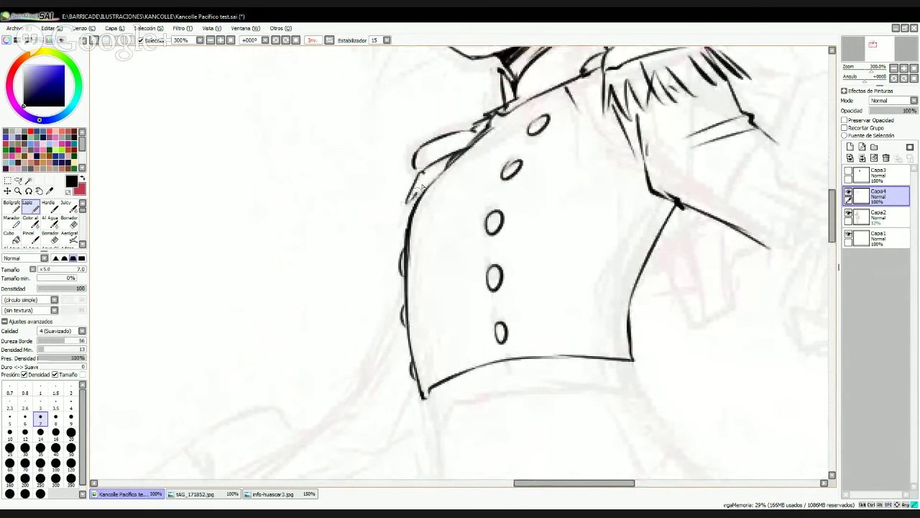
- Ink both side lines of the waist below the jacket hem and a short vertical fold line inside the near side
mouse_move(502, 332)
mouse_down()
mouse_move(407, 183)
mouse_move(397, 263)
mouse_move(403, 338)
mouse_up()
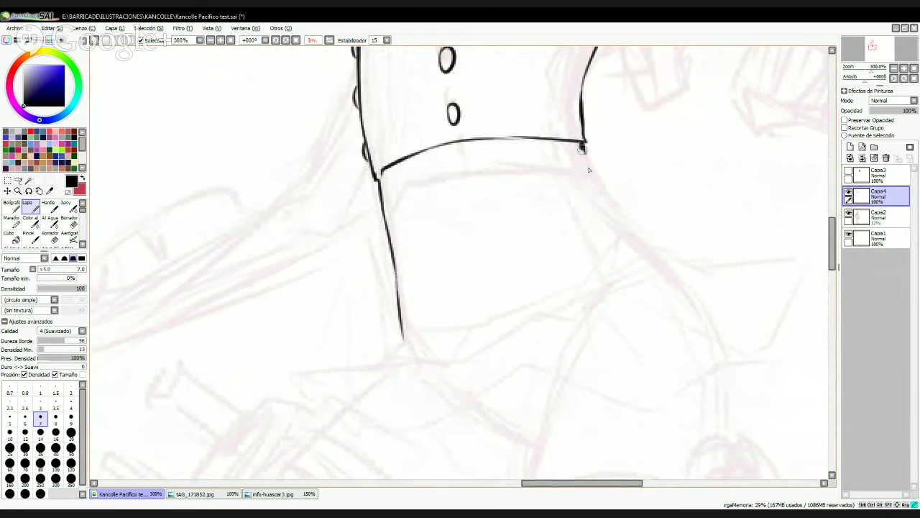
drag(583, 144, 666, 248)
drag(405, 160, 409, 183)
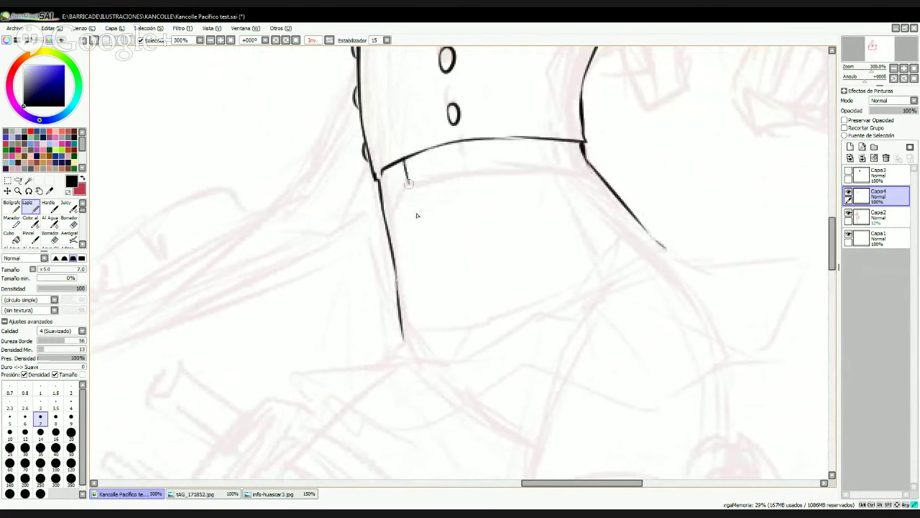
drag(417, 215, 428, 249)
key(ctrl+z)
drag(418, 202, 431, 275)
- Add a crease line from the chest to the far armpit
drag(530, 144, 429, 321)
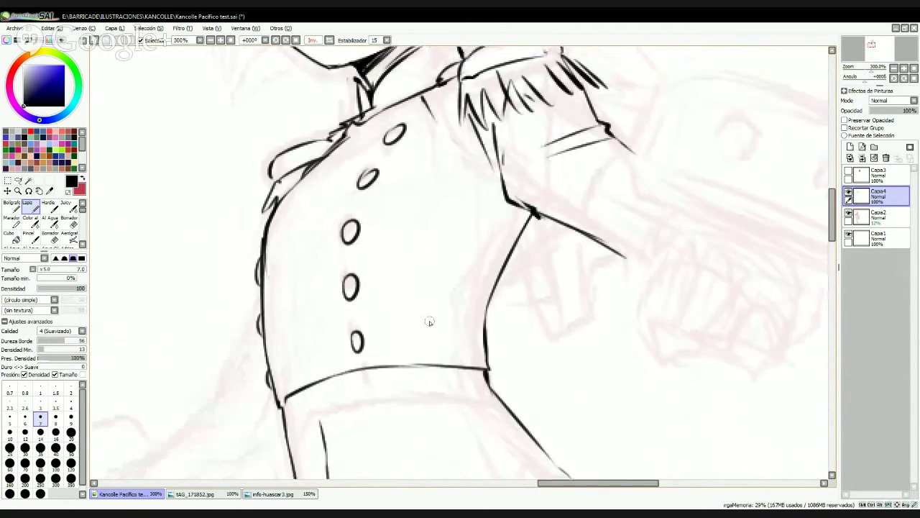
scroll(430, 321, down, 4)
scroll(429, 322, up, 4)
drag(472, 157, 509, 195)
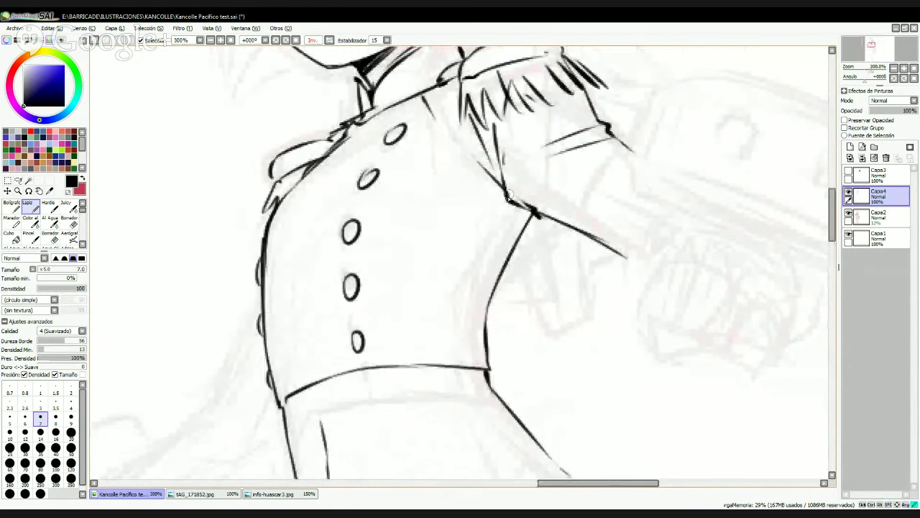
- Thicken the upper lashes of both eyes and ink the short neck line beneath the far side of the hair
drag(394, 93, 571, 345)
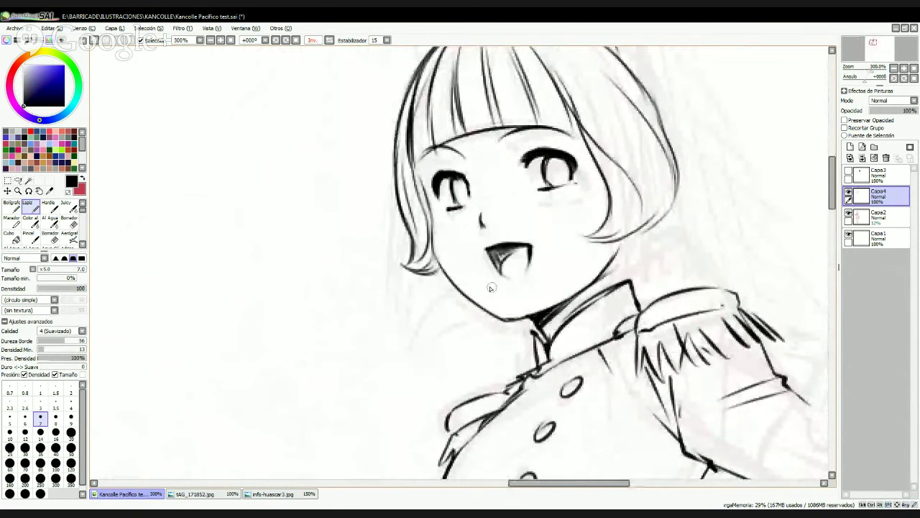
mouse_move(435, 195)
mouse_down()
mouse_move(442, 177)
mouse_move(465, 184)
mouse_up()
drag(527, 167, 550, 154)
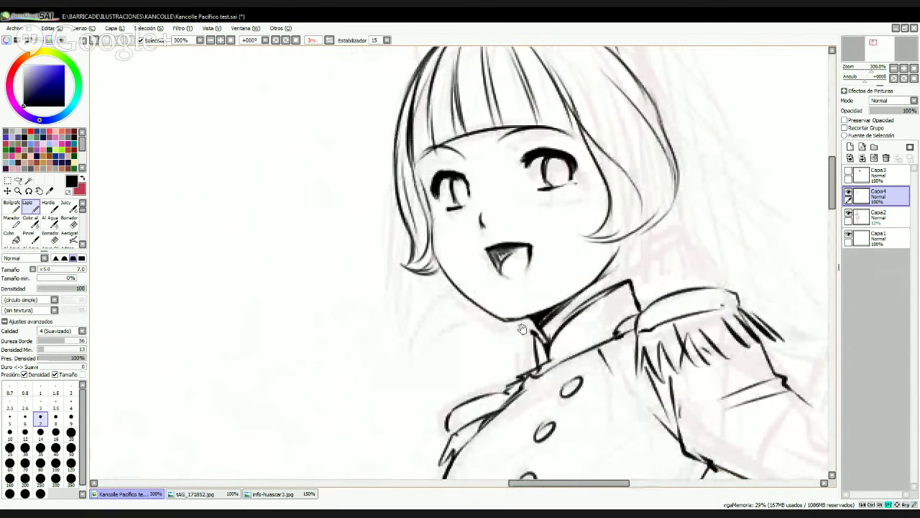
drag(565, 333, 548, 229)
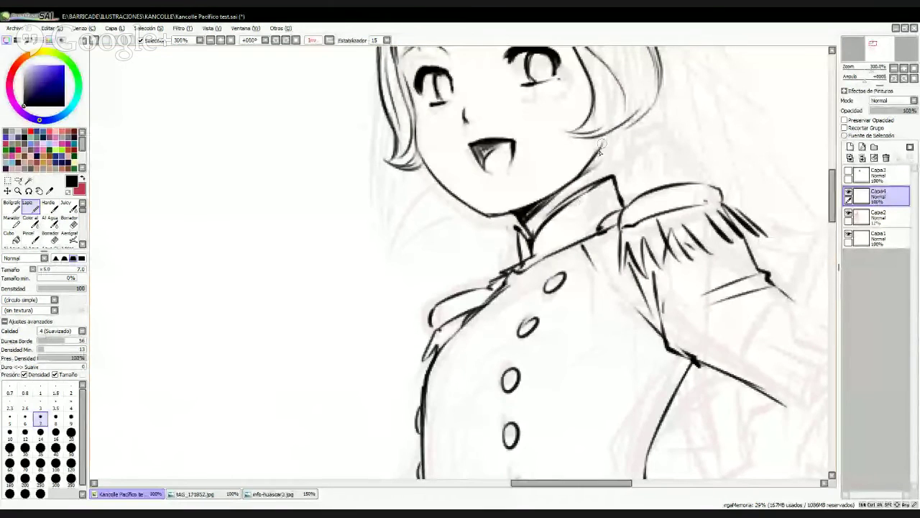
mouse_move(600, 150)
mouse_down()
mouse_move(620, 139)
mouse_move(604, 176)
mouse_up()
- Show the Capa3 photo reference and ink a fuller outer contour for the bob from the cap down to the nape
drag(623, 72, 507, 264)
drag(407, 106, 512, 157)
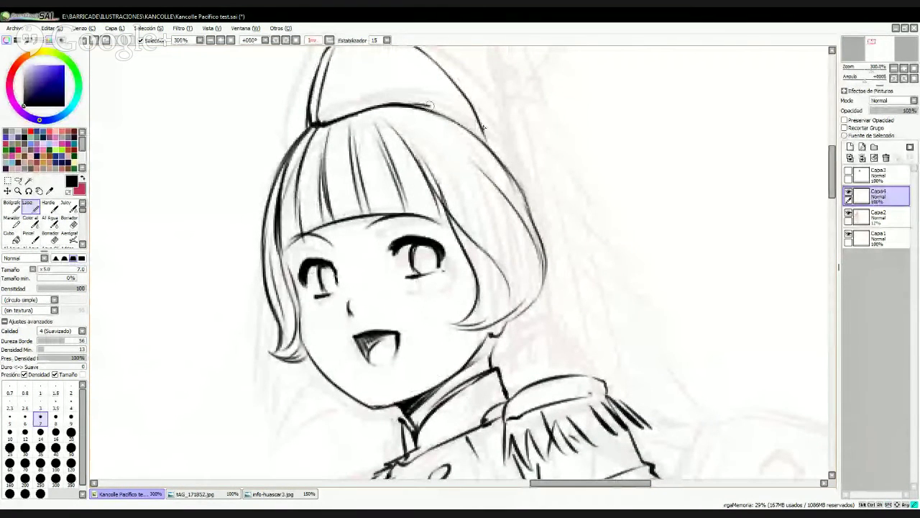
drag(424, 106, 561, 269)
click(849, 171)
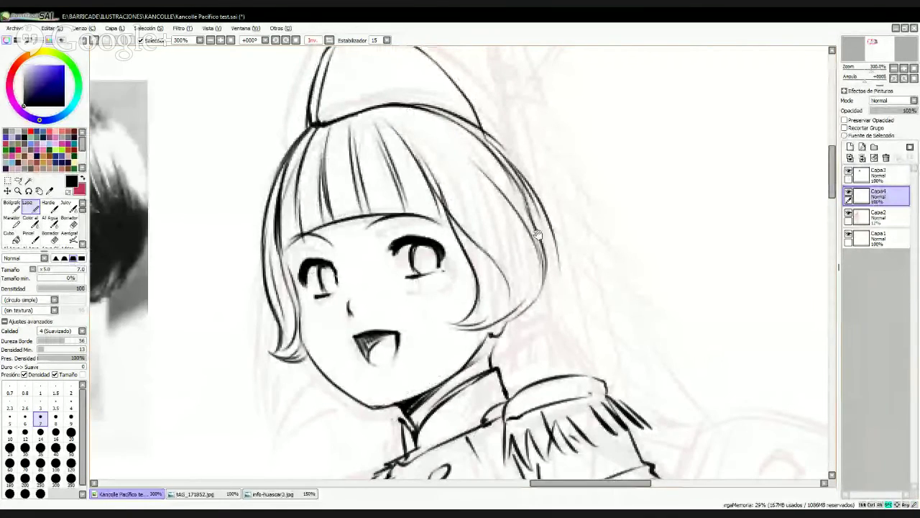
mouse_move(454, 301)
mouse_down()
mouse_move(745, 244)
mouse_move(660, 264)
mouse_move(402, 289)
mouse_up()
key(ctrl+z)
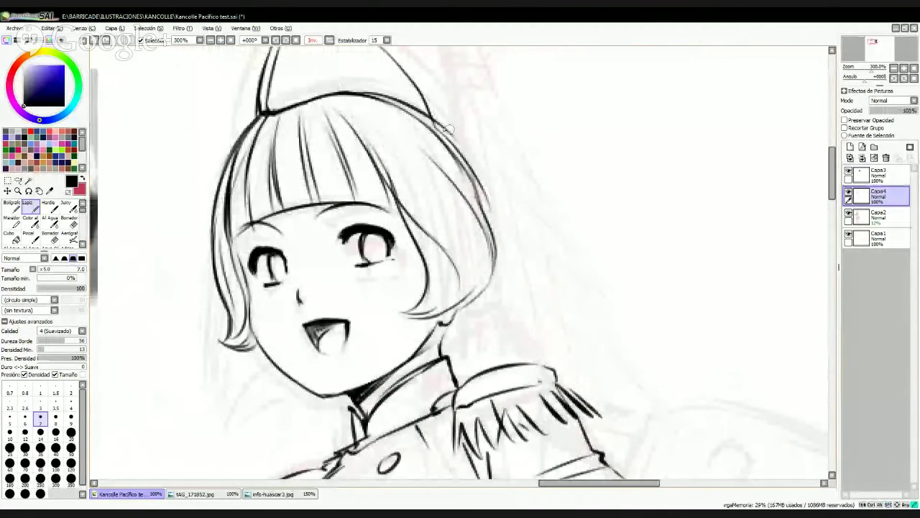
mouse_move(434, 121)
mouse_down()
mouse_move(518, 249)
mouse_move(512, 304)
mouse_move(501, 305)
mouse_up()
key(ctrl+z)
drag(508, 256, 468, 324)
drag(493, 290, 443, 356)
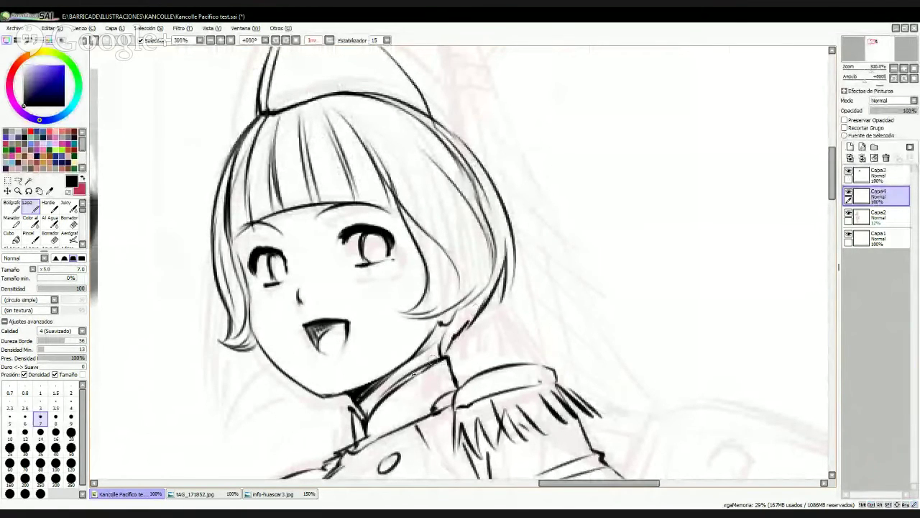
- Reinforce the near jaw line, then mirror the canvas view and erase the chin
drag(358, 379, 475, 301)
drag(374, 272, 445, 316)
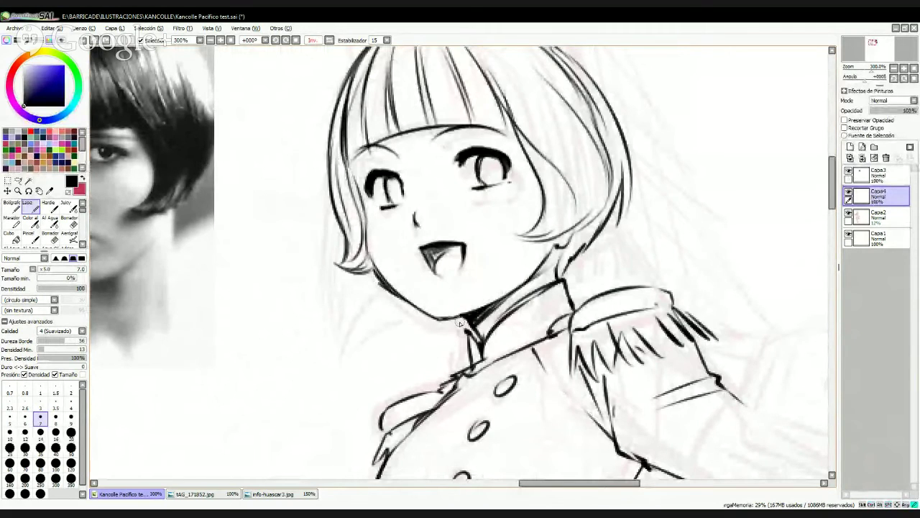
key(h)
key(e)
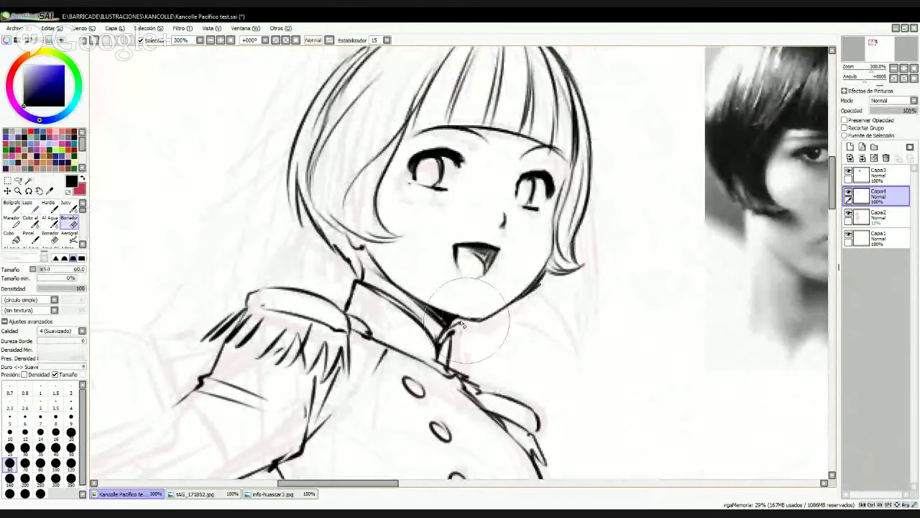
mouse_move(475, 322)
mouse_down()
mouse_move(403, 285)
mouse_move(456, 308)
mouse_up()
key(n)
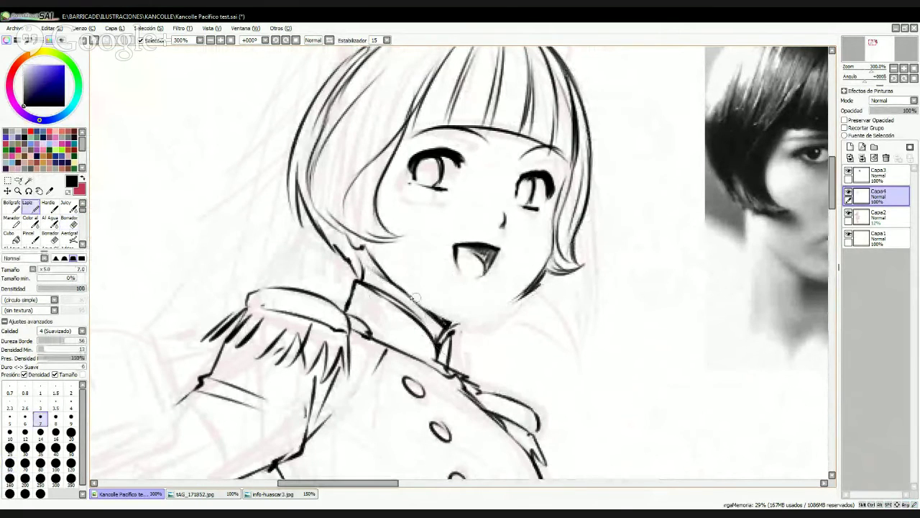
- Re-ink the jaw and chin as a longer, more pointed curve, then restore the unmirrored view
drag(389, 278, 463, 322)
key(ctrl+z)
key(ctrl+z)
drag(390, 279, 460, 326)
mouse_move(410, 297)
mouse_down()
mouse_move(464, 328)
mouse_move(512, 299)
mouse_up()
key(ctrl+z)
drag(472, 325, 530, 286)
drag(486, 320, 543, 273)
key(h)
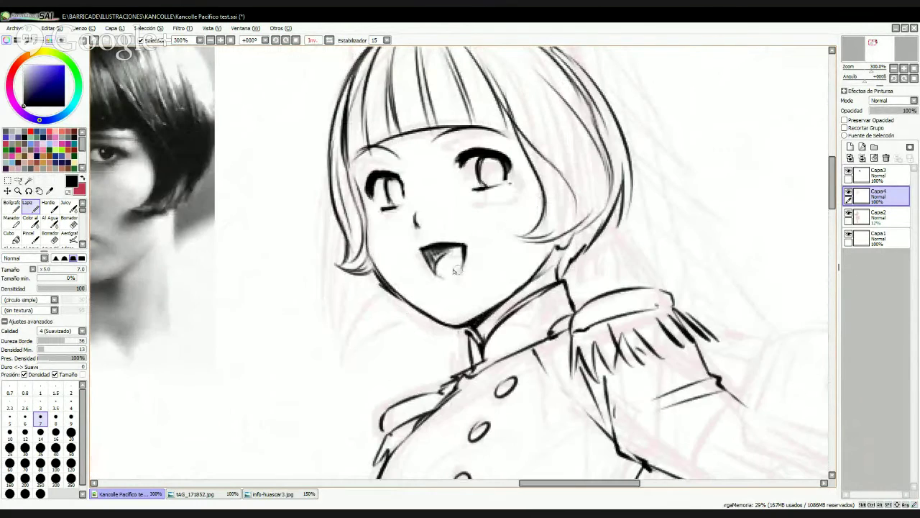
- Erase the mouth and redraw it open, with a slanted upper edge, two side lines and a shaded near corner
key(e)
mouse_move(451, 260)
mouse_down()
mouse_move(433, 255)
mouse_move(468, 261)
mouse_up()
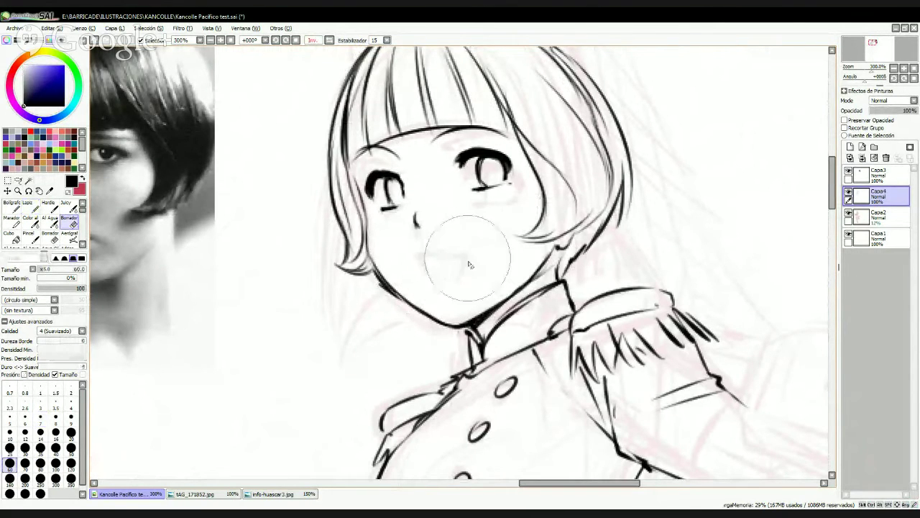
key(n)
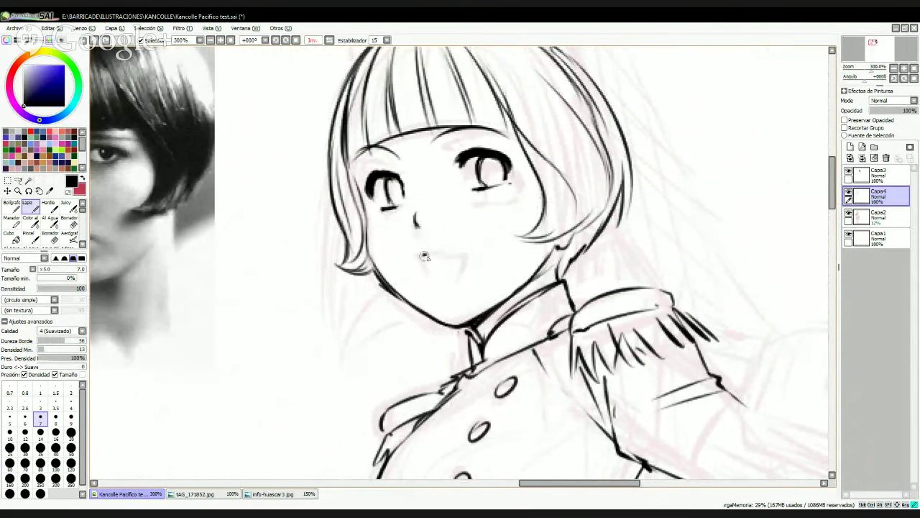
mouse_move(434, 253)
mouse_down()
mouse_move(465, 247)
mouse_move(468, 282)
mouse_up()
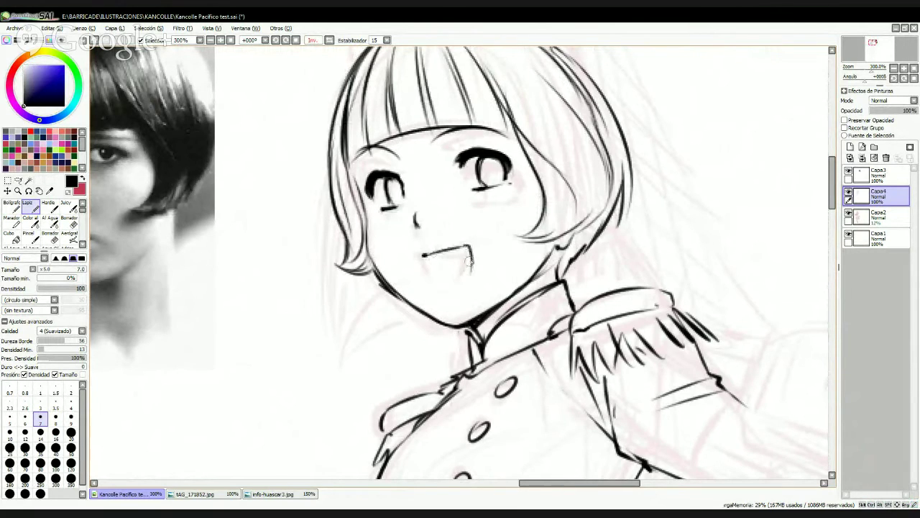
drag(423, 255, 445, 285)
key(ctrl+z)
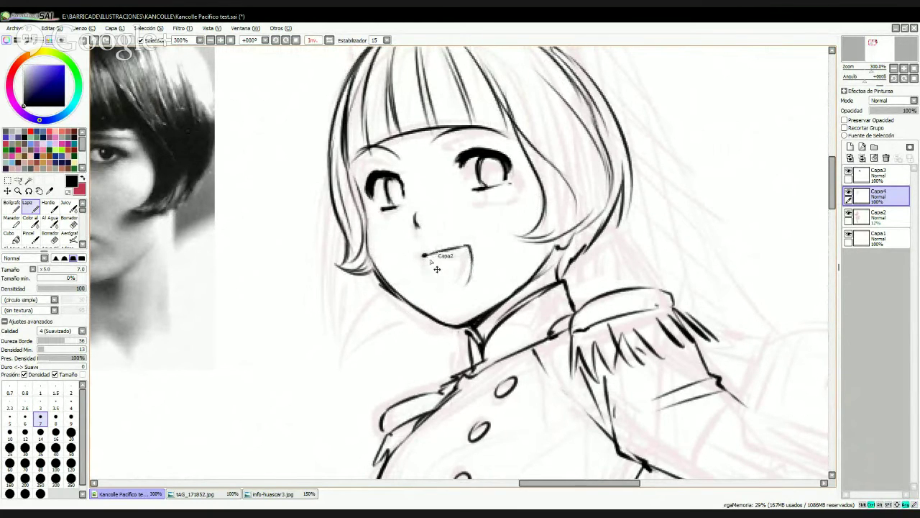
drag(424, 255, 446, 288)
key(ctrl+z)
drag(424, 256, 442, 284)
mouse_move(442, 284)
mouse_down()
mouse_move(441, 261)
mouse_move(453, 251)
mouse_up()
- Retouch the lower end of the nose mark and undo the surplus strokes
key(e)
mouse_move(418, 228)
mouse_down()
mouse_move(431, 204)
mouse_move(416, 226)
mouse_up()
key(n)
key(ctrl+z)
key(ctrl+z)
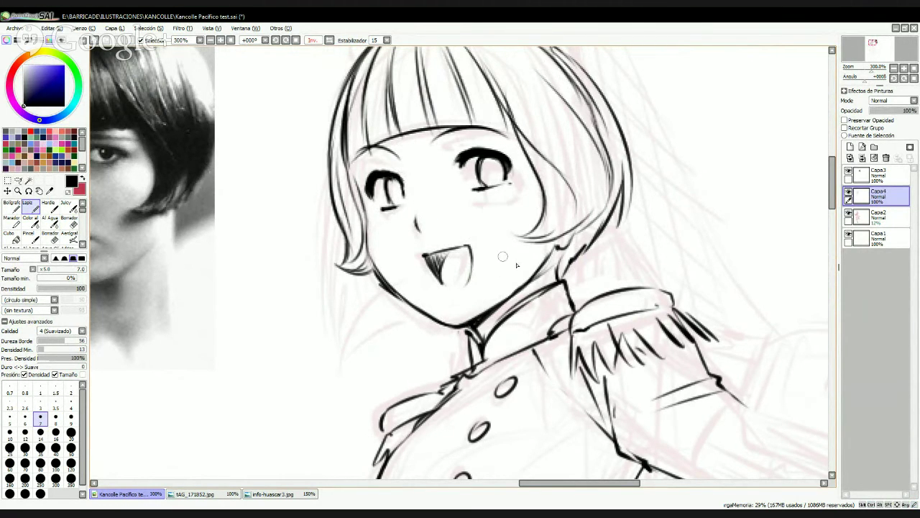
drag(565, 332, 558, 229)
scroll(547, 176, down, 3)
scroll(547, 176, up, 1)
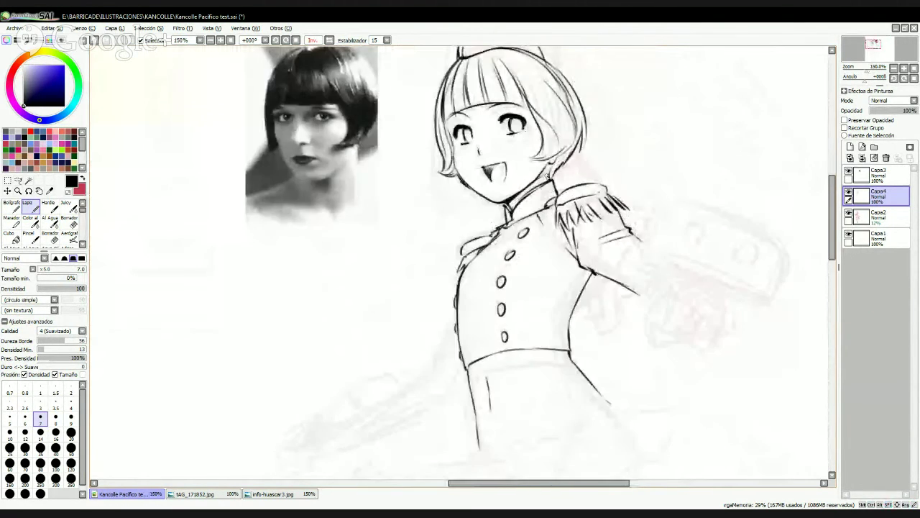
key(alt+Tab)
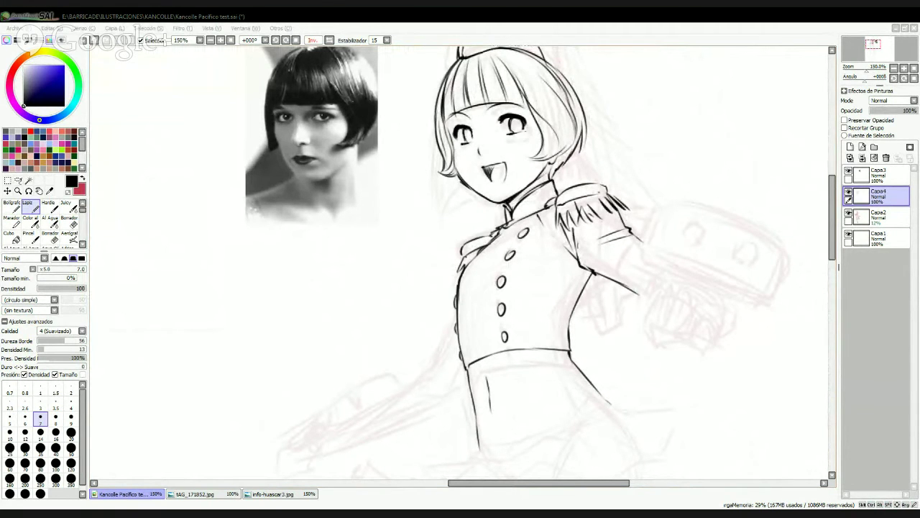
key(alt+Tab)
- Consult the reference illustration and ink the wavy lower hem of the short skirt across both thighs
drag(652, 340, 520, 218)
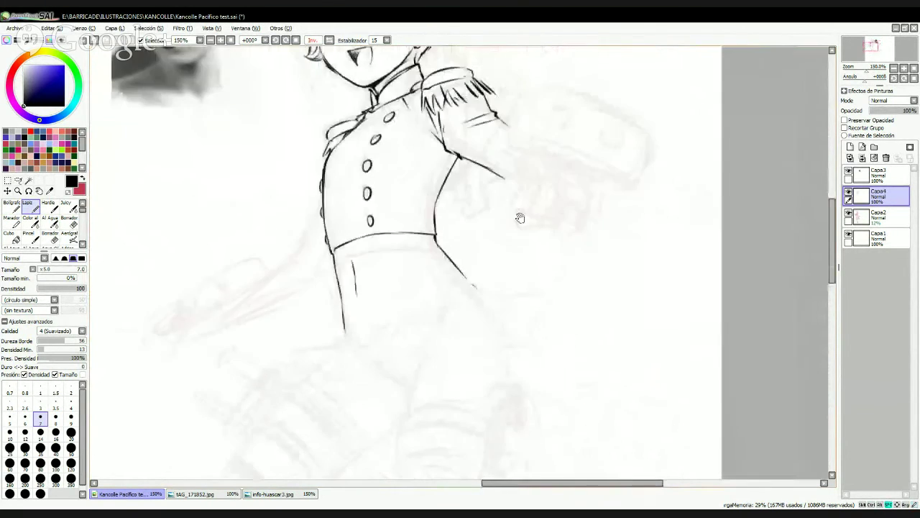
drag(508, 340, 625, 211)
key(Page_Up)
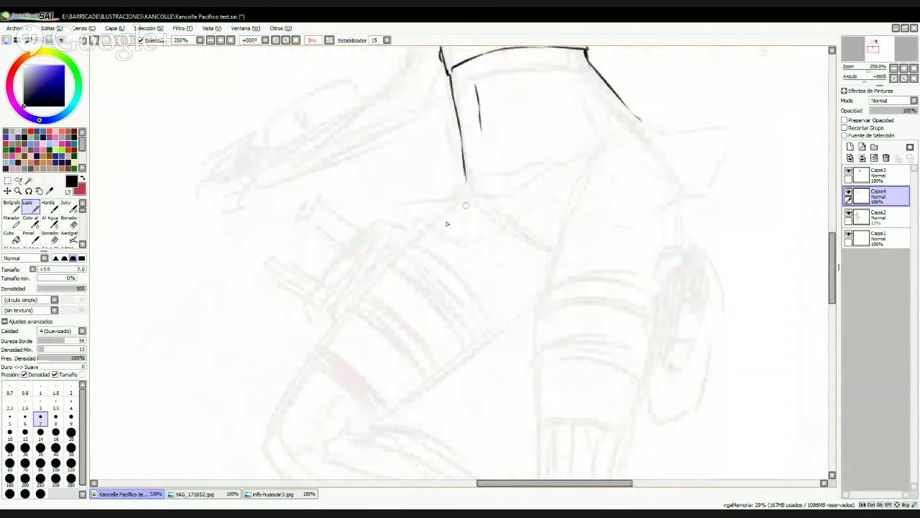
drag(399, 216, 447, 236)
key(ctrl+z)
click(190, 494)
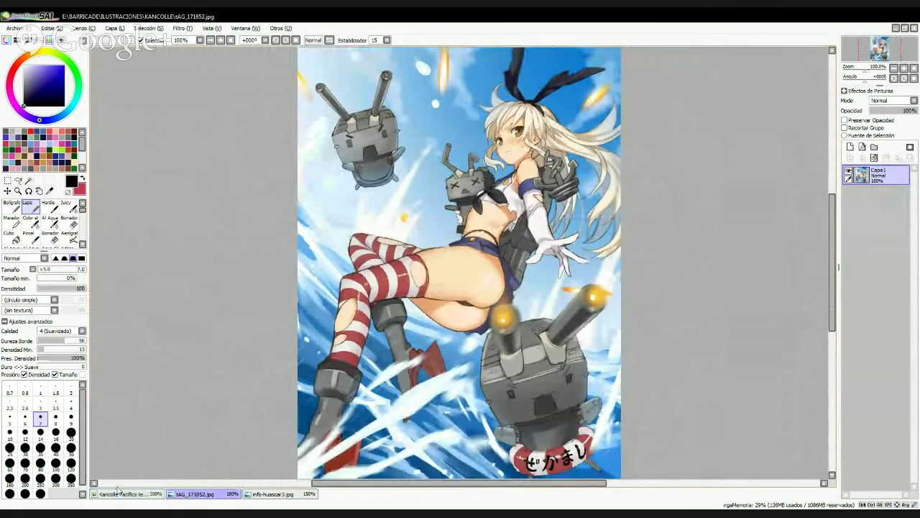
click(122, 494)
mouse_move(397, 211)
mouse_down()
mouse_move(446, 238)
mouse_move(504, 220)
mouse_move(593, 226)
mouse_move(675, 188)
mouse_move(701, 189)
mouse_move(744, 132)
mouse_up()
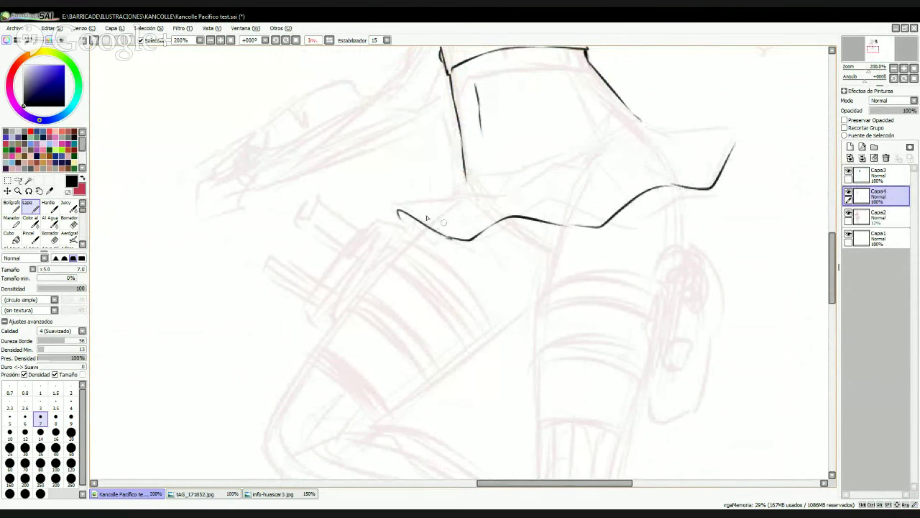
- Ink the skirt's upper wavy edges and fold lines, joining them to the flared far corner of the hem
drag(395, 208, 494, 195)
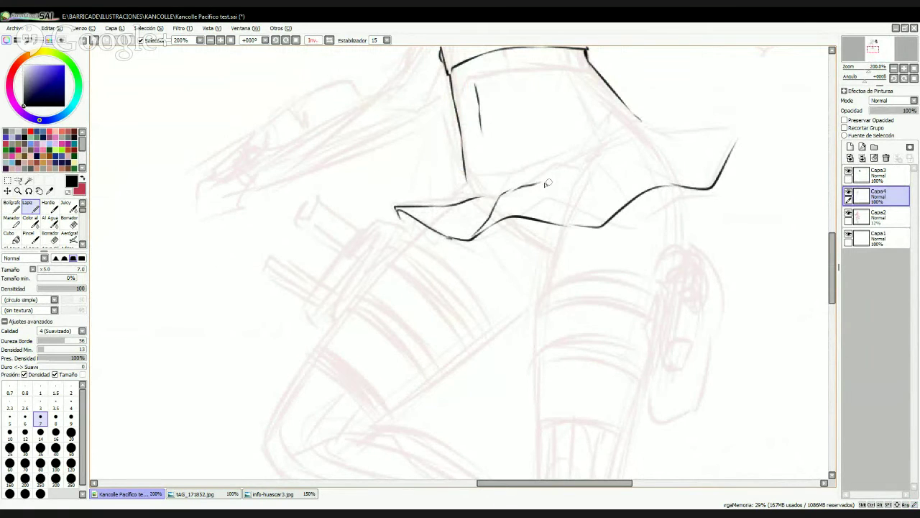
drag(547, 183, 564, 222)
mouse_move(553, 184)
mouse_down()
mouse_move(608, 180)
mouse_move(645, 152)
mouse_move(721, 166)
mouse_up()
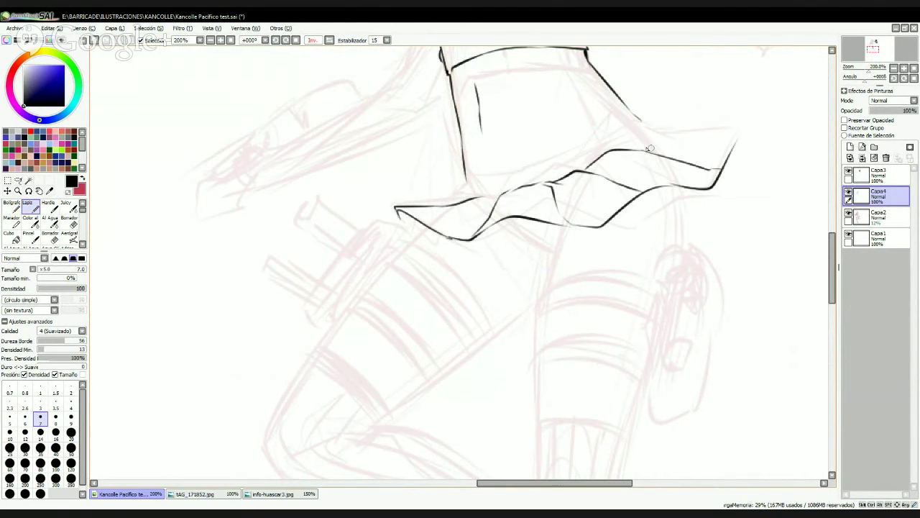
drag(665, 130, 745, 118)
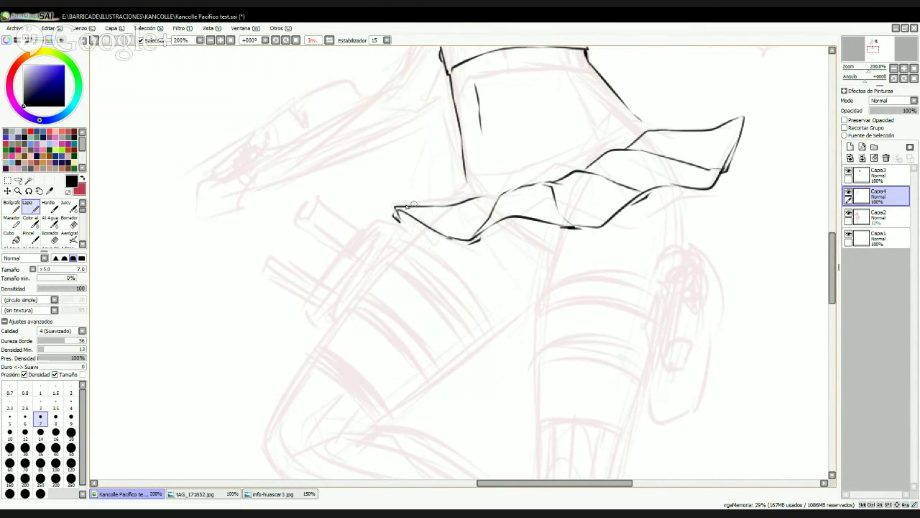
- Ink the curved band where the jacket meets the skirt and the short curved lines beneath the hem between the thighs
key(ctrl+z)
mouse_move(466, 178)
mouse_down()
mouse_move(543, 166)
mouse_move(588, 141)
mouse_up()
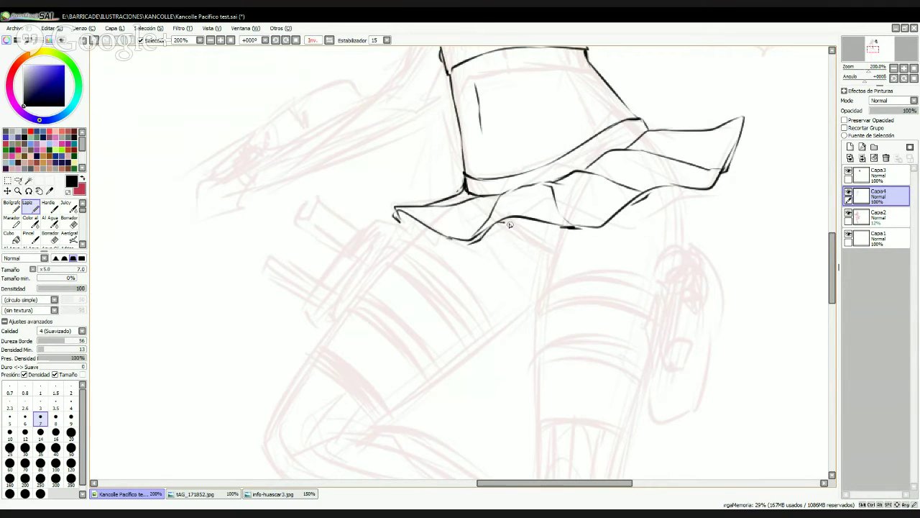
drag(503, 217, 536, 250)
mouse_move(576, 148)
mouse_down()
mouse_move(625, 107)
mouse_move(514, 297)
mouse_move(525, 189)
mouse_move(520, 203)
mouse_up()
key(ctrl+z)
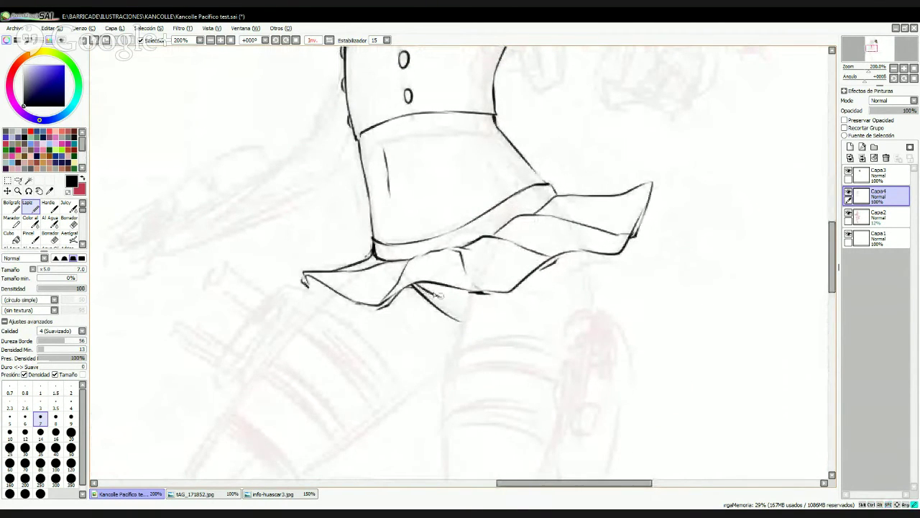
key(ctrl+z)
drag(413, 286, 465, 290)
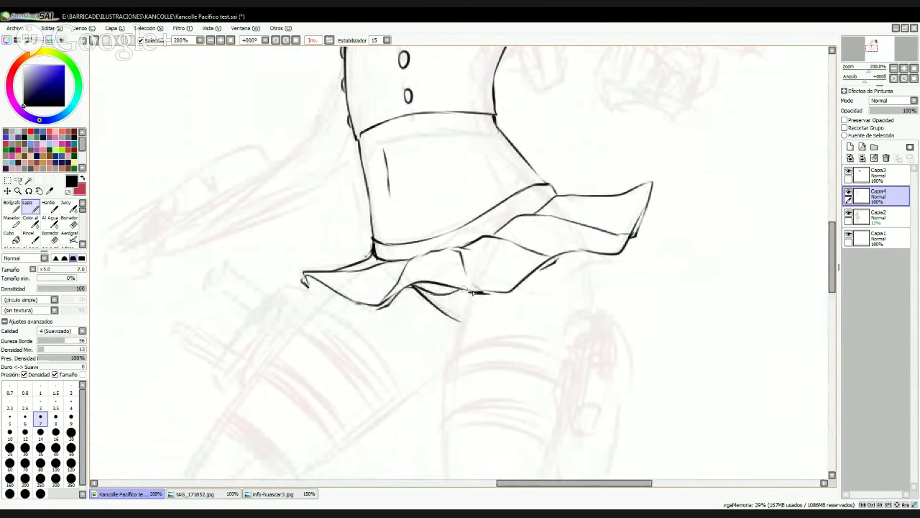
- Ink the inner contour of the straight leg from the skirt hem down past the knee
drag(458, 342, 487, 201)
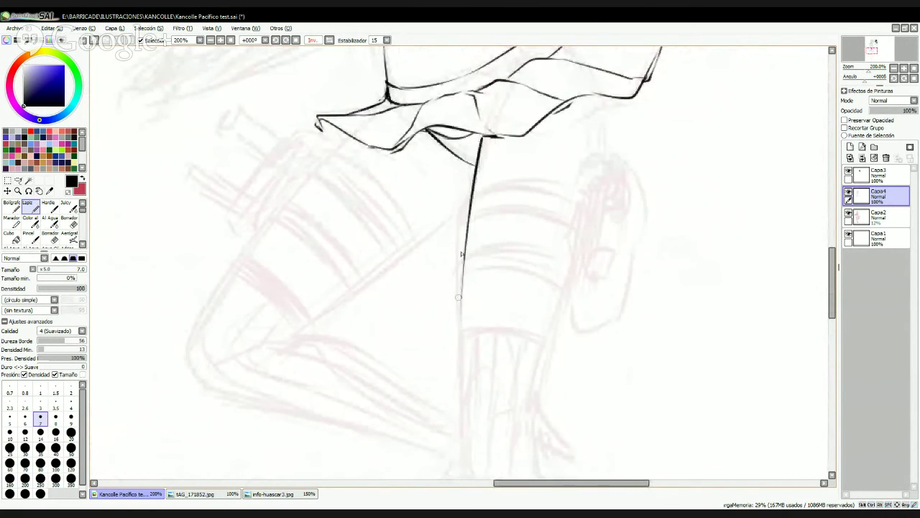
drag(483, 141, 460, 337)
key(ctrl+z)
mouse_move(481, 138)
mouse_down()
mouse_move(465, 202)
mouse_move(462, 334)
mouse_up()
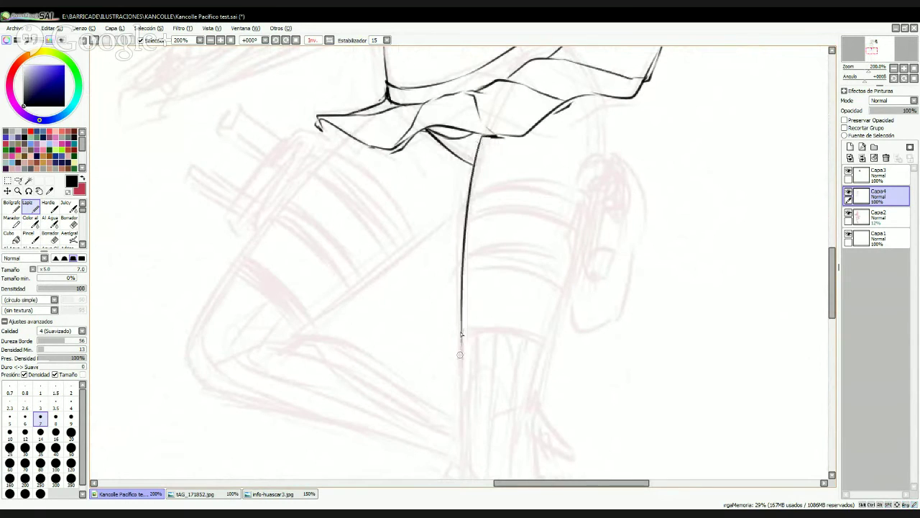
mouse_move(480, 382)
mouse_down()
mouse_move(468, 215)
mouse_move(464, 224)
mouse_up()
drag(446, 175, 444, 271)
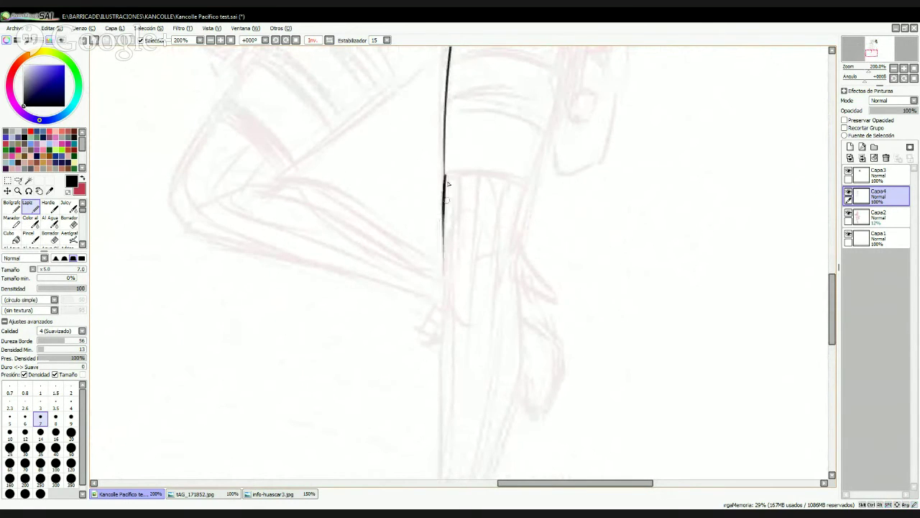
- Undo the last stroke, then ink the stocking's curved upper edge and the outer knee contour on the standing leg
key(ctrl+z)
mouse_move(446, 173)
mouse_down()
mouse_move(541, 208)
mouse_move(528, 189)
mouse_up()
drag(515, 265, 550, 139)
mouse_move(509, 343)
mouse_down()
mouse_move(534, 173)
mouse_move(530, 200)
mouse_up()
- Ink the outer calf contour of the standing leg from the knee down to the ankle, following the sketch
drag(540, 118, 523, 309)
key(ctrl+z)
mouse_move(546, 136)
mouse_down()
mouse_move(518, 338)
mouse_move(550, 144)
mouse_move(493, 329)
mouse_up()
key(ctrl+z)
mouse_move(551, 137)
mouse_down()
mouse_move(499, 332)
mouse_move(543, 176)
mouse_up()
key(ctrl+z)
drag(527, 218, 550, 143)
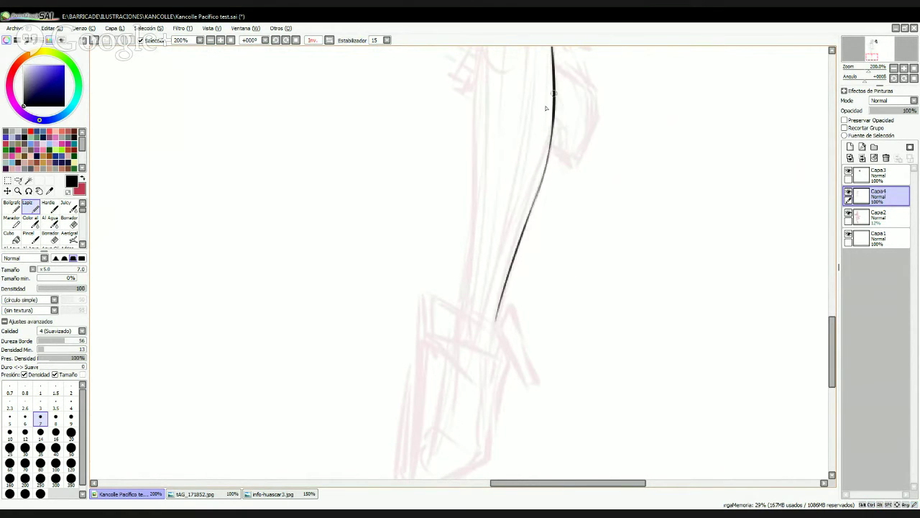
drag(548, 105, 551, 201)
- Ink the standing leg's inner shin contour down to the ankle and short strokes marking the kneecap
drag(480, 84, 469, 397)
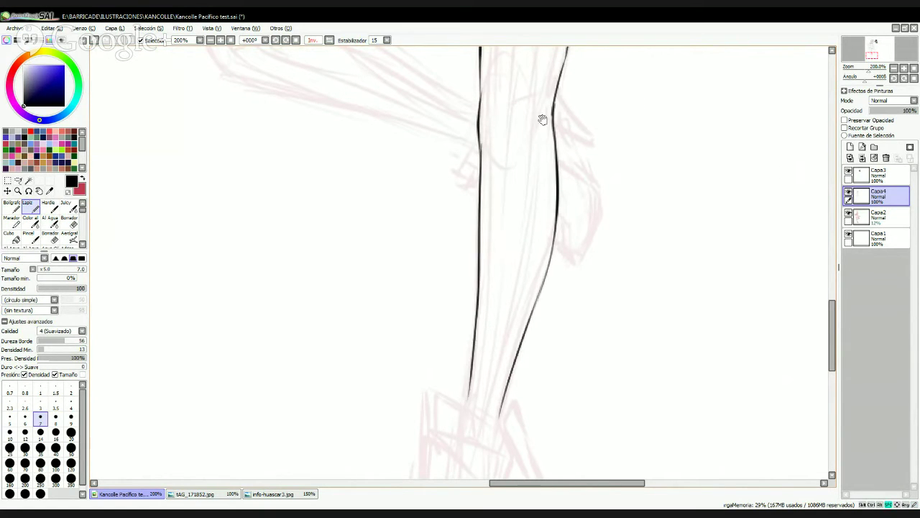
drag(542, 117, 504, 201)
drag(478, 270, 489, 238)
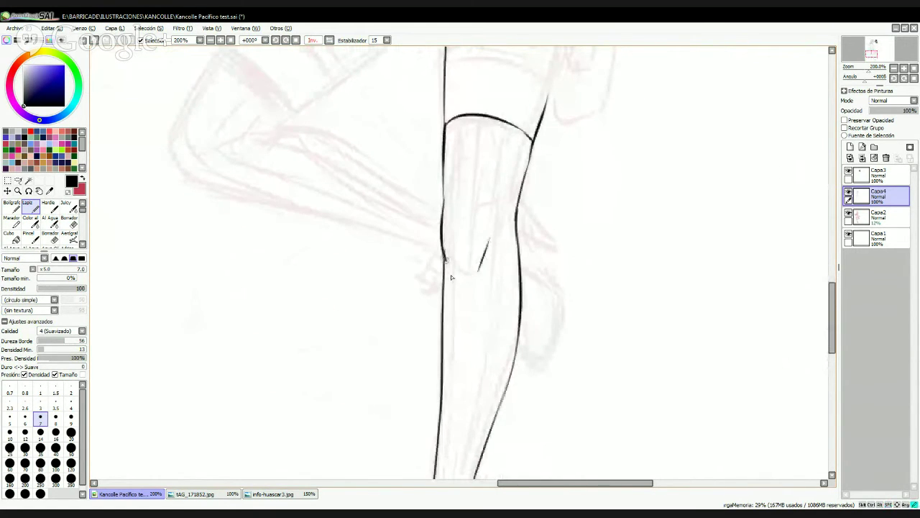
- Ink the bent leg's stocking edge and the lower and upper contours of its thigh
mouse_move(468, 157)
mouse_down()
mouse_move(508, 343)
mouse_move(463, 308)
mouse_move(601, 211)
mouse_move(508, 261)
mouse_up()
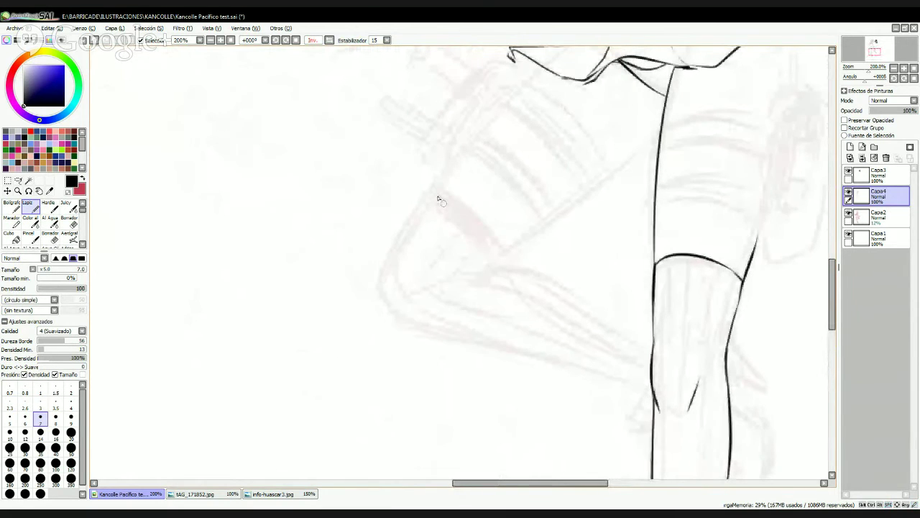
drag(438, 189, 505, 245)
mouse_move(507, 252)
mouse_down()
mouse_move(557, 222)
mouse_move(520, 246)
mouse_move(655, 134)
mouse_up()
drag(477, 189, 566, 185)
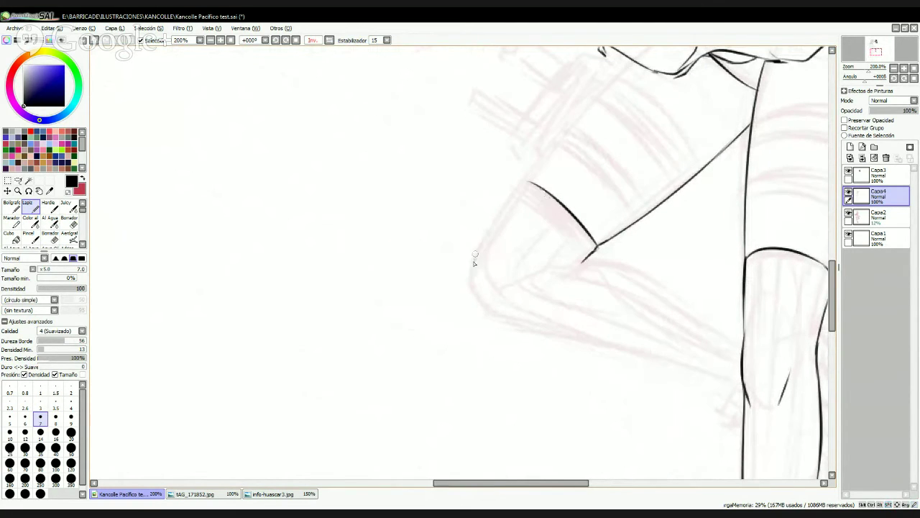
drag(475, 259, 557, 132)
key(ctrl+z)
mouse_move(526, 180)
mouse_down()
mouse_move(581, 107)
mouse_move(608, 82)
mouse_up()
- Ink the bent knee's outline and the underside of its lower leg up to the standing leg
drag(522, 229, 502, 157)
mouse_move(459, 219)
mouse_down()
mouse_move(488, 256)
mouse_move(478, 251)
mouse_move(551, 277)
mouse_move(454, 254)
mouse_move(625, 292)
mouse_up()
key(ctrl+z)
drag(545, 275, 628, 293)
key(ctrl+z)
key(ctrl+z)
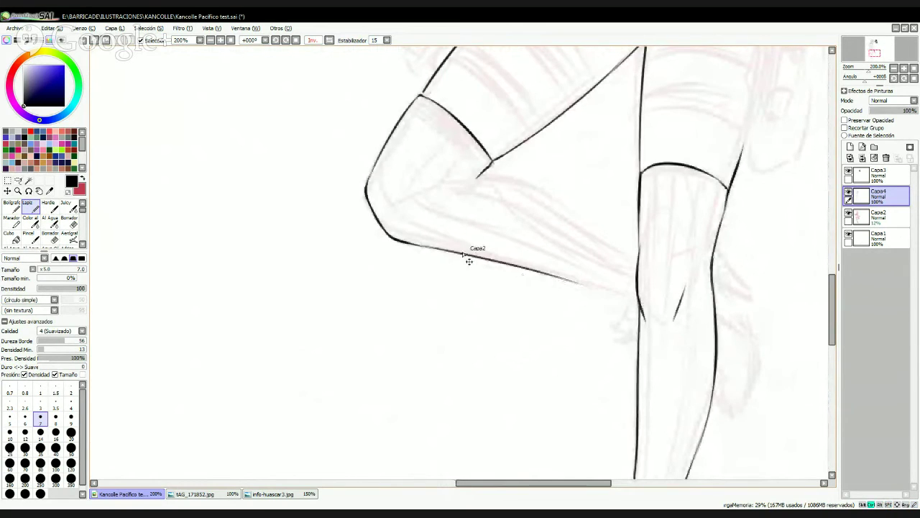
drag(426, 246, 609, 294)
drag(549, 275, 631, 298)
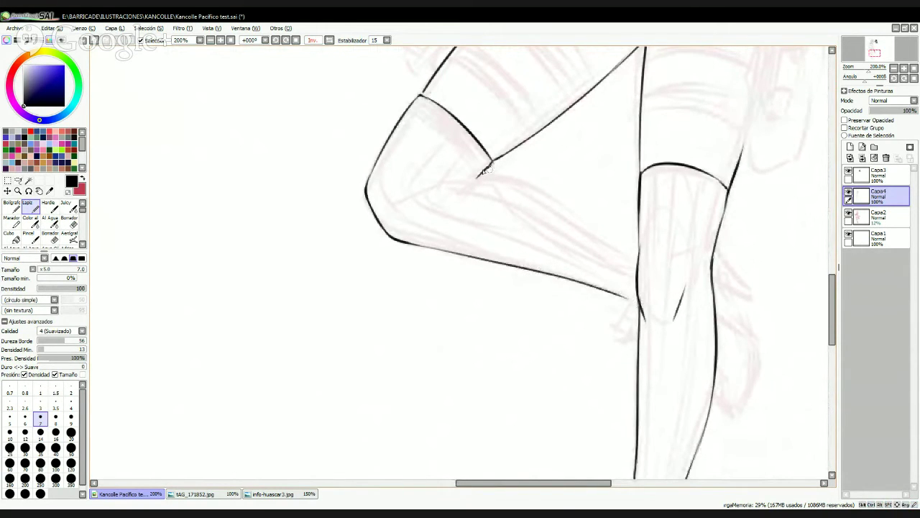
- Ink the upper contour of the bent leg's calf, from the knee fold to the standing leg
drag(457, 180, 551, 191)
key(ctrl+z)
mouse_move(459, 182)
mouse_down()
mouse_move(480, 175)
mouse_move(542, 194)
mouse_move(583, 229)
mouse_up()
key(ctrl+z)
drag(480, 175, 575, 227)
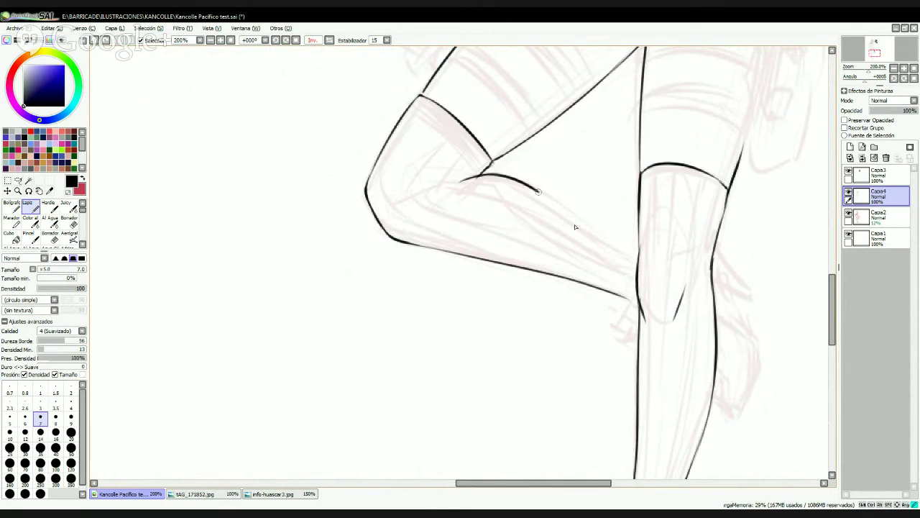
key(ctrl+z)
key(ctrl+z)
key(ctrl+z)
mouse_move(492, 164)
mouse_down()
mouse_move(476, 178)
mouse_move(530, 195)
mouse_move(636, 261)
mouse_up()
key(ctrl+z)
key(ctrl+z)
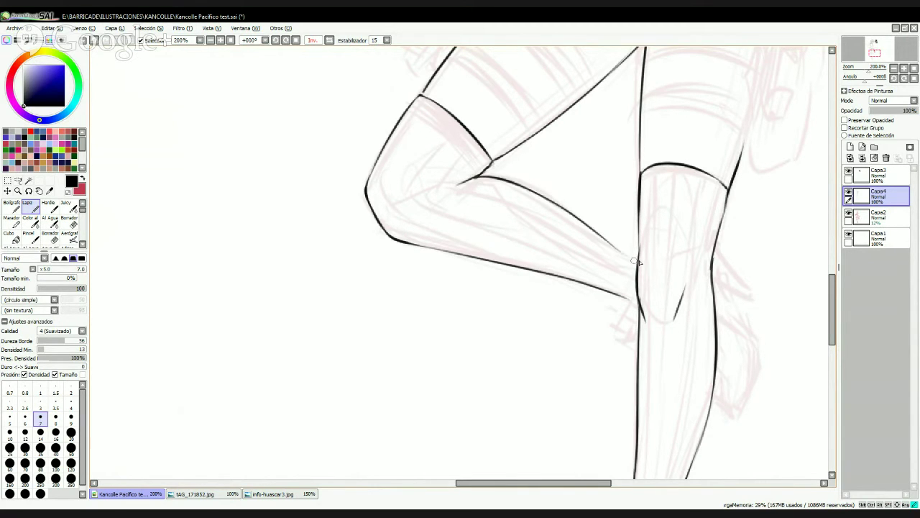
key(ctrl+z)
drag(530, 194, 640, 261)
- Ink four curved lines across the bent leg's thigh as the edges of two bands above the stocking
mouse_move(491, 183)
mouse_down()
mouse_move(508, 249)
mouse_move(487, 246)
mouse_up()
drag(685, 92, 457, 277)
drag(516, 322, 526, 80)
mouse_move(512, 210)
mouse_down()
mouse_move(538, 182)
mouse_move(497, 263)
mouse_move(497, 218)
mouse_move(510, 280)
mouse_move(415, 210)
mouse_move(494, 296)
mouse_up()
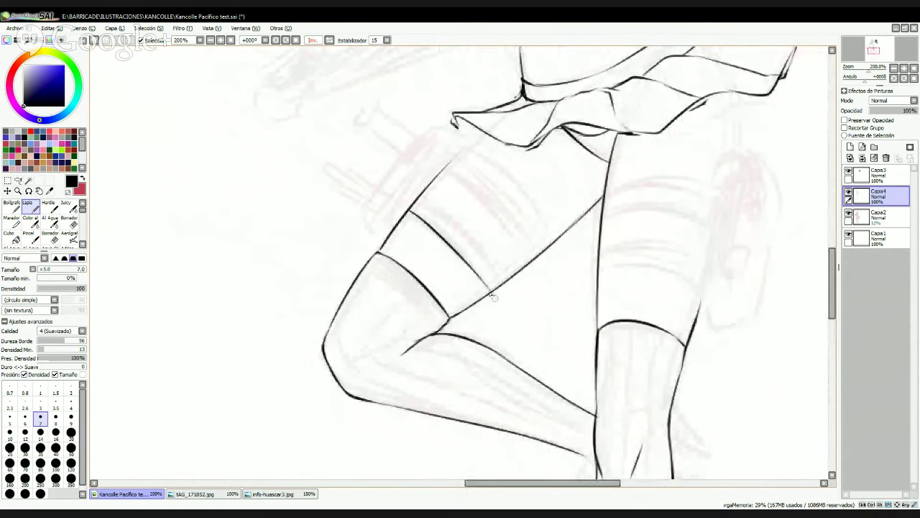
key(ctrl+z)
drag(409, 210, 486, 292)
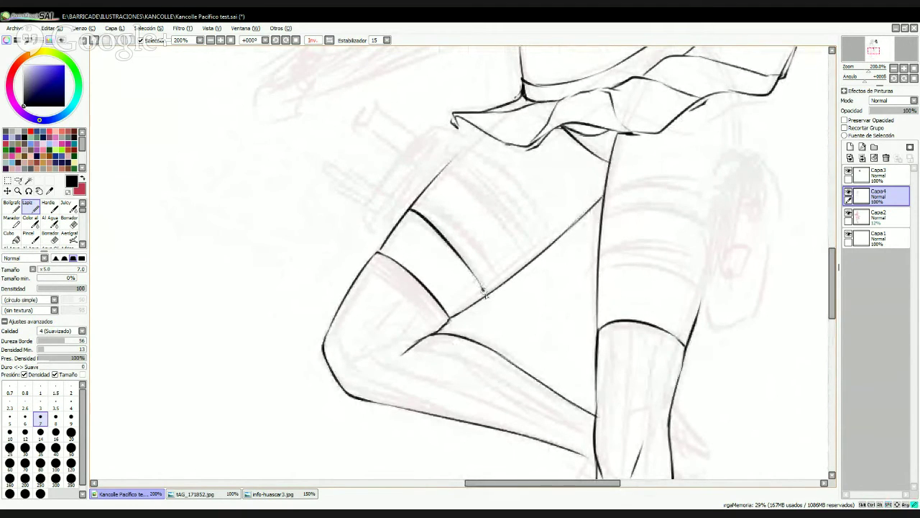
mouse_move(423, 192)
mouse_down()
mouse_move(455, 213)
mouse_move(501, 277)
mouse_up()
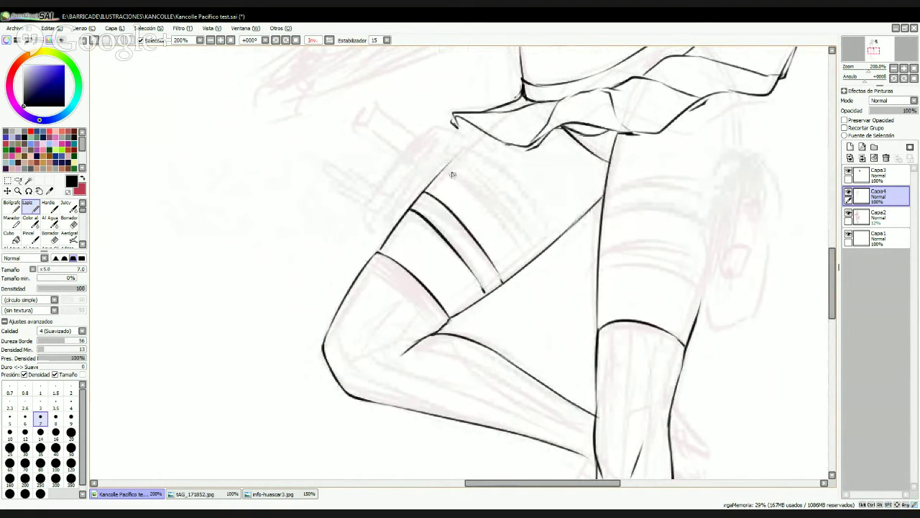
drag(445, 170, 527, 266)
drag(461, 154, 539, 250)
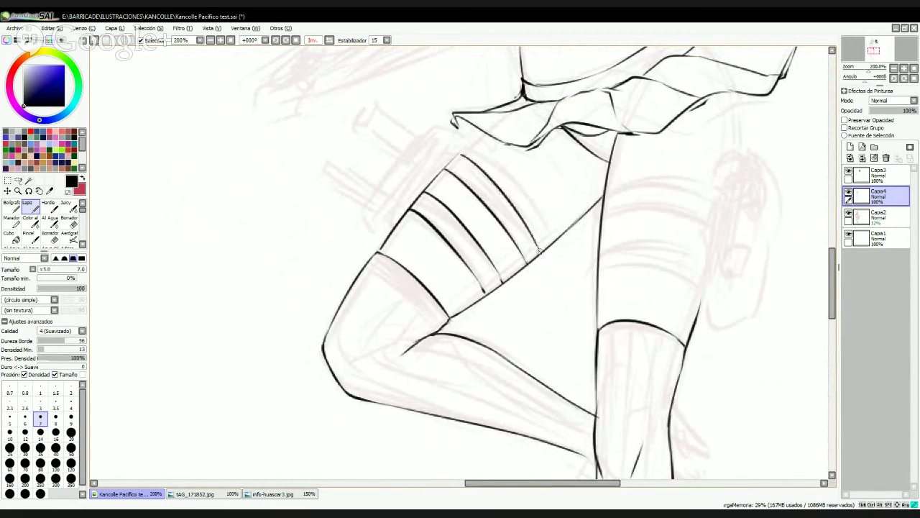
key(ctrl+z)
drag(461, 154, 539, 249)
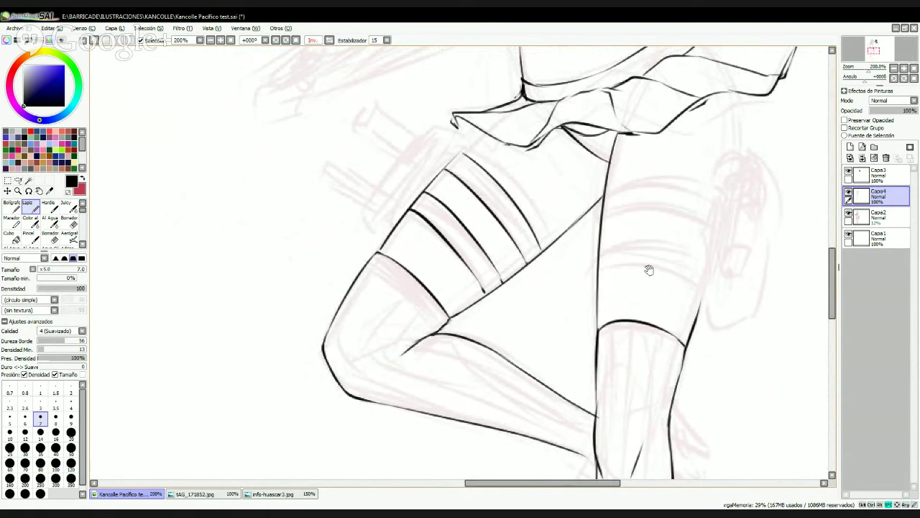
- Ink four curved lines across the standing leg's thigh as the edges of two matching bands
mouse_move(649, 270)
mouse_down()
mouse_move(505, 233)
mouse_move(554, 248)
mouse_up()
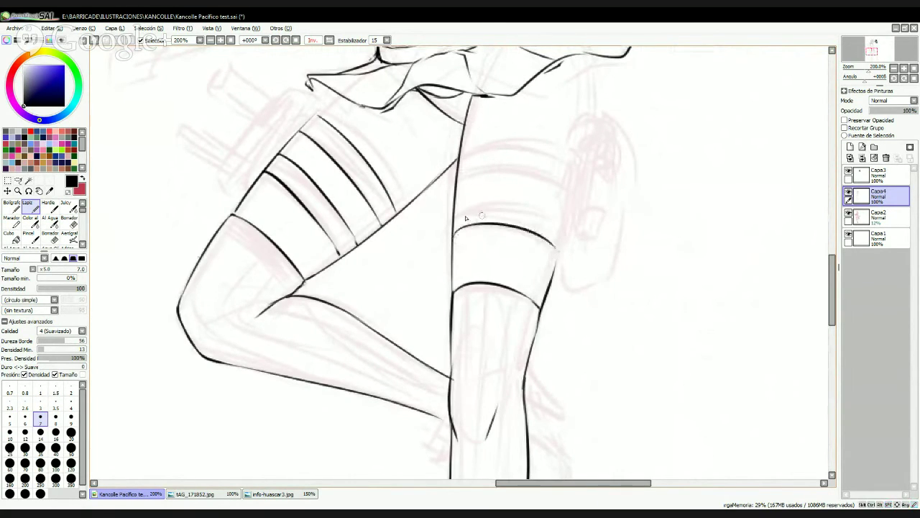
mouse_move(449, 239)
mouse_down()
mouse_move(448, 213)
mouse_move(560, 226)
mouse_up()
mouse_move(456, 182)
mouse_down()
mouse_move(551, 180)
mouse_move(573, 194)
mouse_move(483, 163)
mouse_move(562, 184)
mouse_up()
key(ctrl+z)
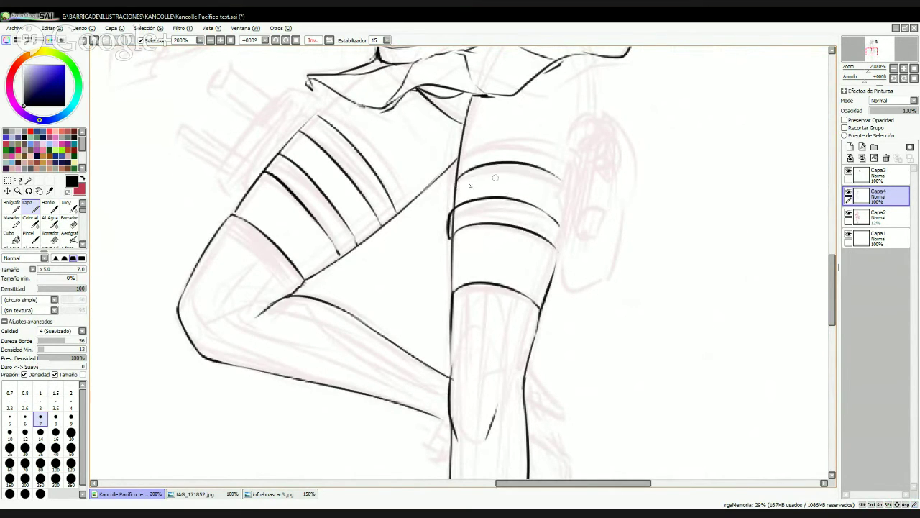
drag(458, 159, 560, 155)
- Close the ends of the two bands on the bent thigh with short strokes just outside the leg contour
mouse_move(417, 180)
mouse_down()
mouse_move(486, 192)
mouse_move(537, 185)
mouse_up()
mouse_move(452, 245)
mouse_down()
mouse_move(467, 265)
mouse_move(515, 226)
mouse_up()
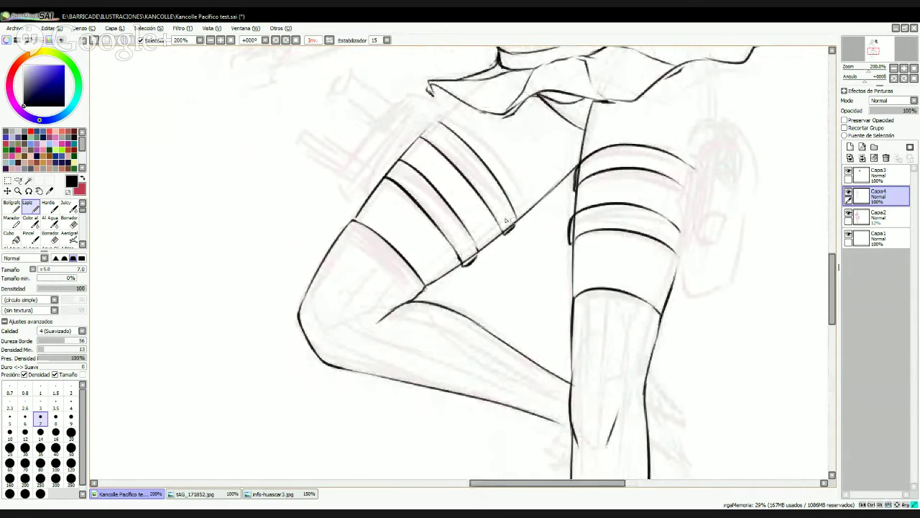
drag(383, 175, 394, 161)
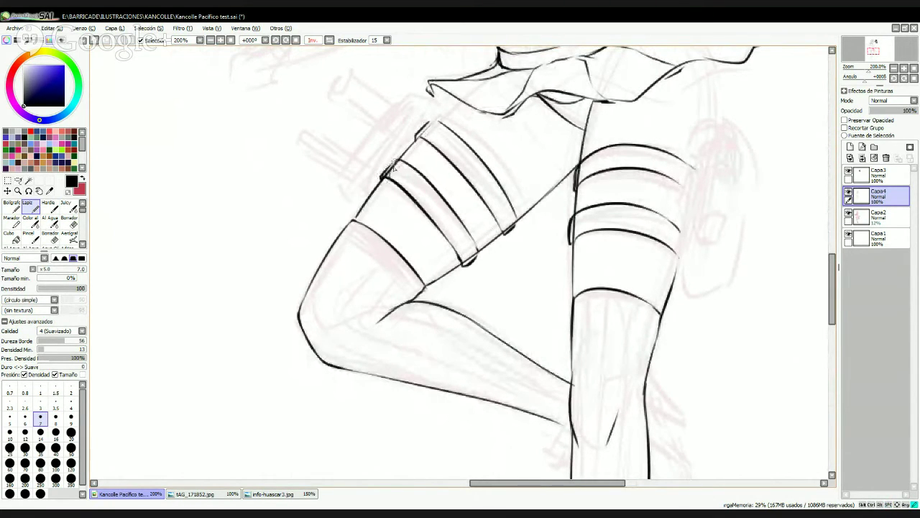
- Fill both bands on the bent thigh with short parallel hatching strokes
drag(399, 165, 464, 254)
drag(466, 231, 476, 262)
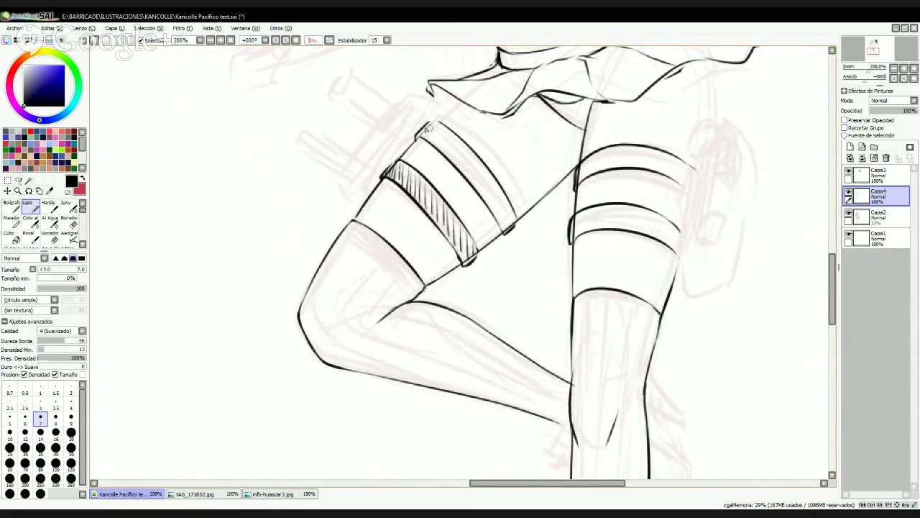
drag(435, 124, 444, 150)
drag(449, 128, 455, 161)
drag(453, 138, 474, 184)
drag(471, 153, 503, 217)
drag(499, 188, 512, 225)
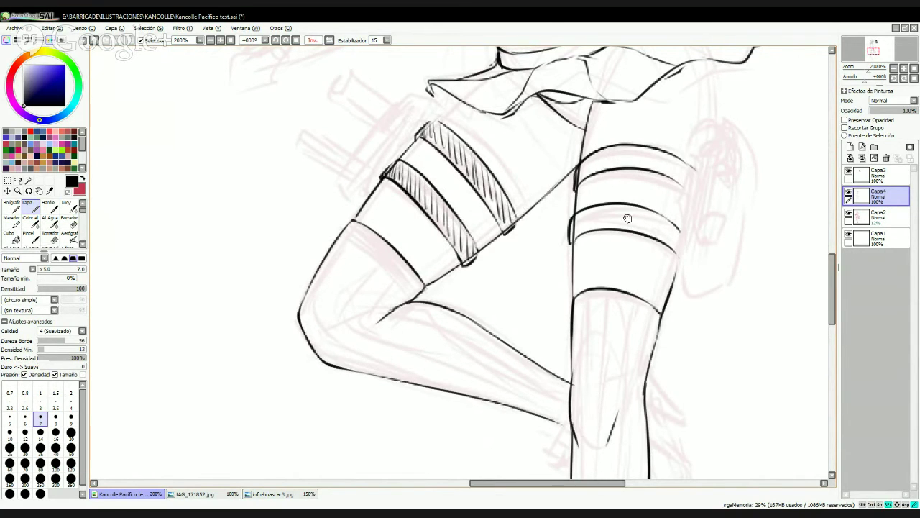
- Fill both bands on the standing thigh with short parallel hatching strokes
mouse_move(628, 218)
mouse_down()
mouse_move(442, 167)
mouse_move(459, 175)
mouse_up()
drag(464, 154, 475, 172)
drag(480, 151, 492, 173)
drag(496, 153, 508, 174)
mouse_move(512, 155)
mouse_down()
mouse_move(515, 176)
mouse_move(525, 177)
mouse_up()
drag(532, 160, 535, 180)
drag(540, 170, 543, 189)
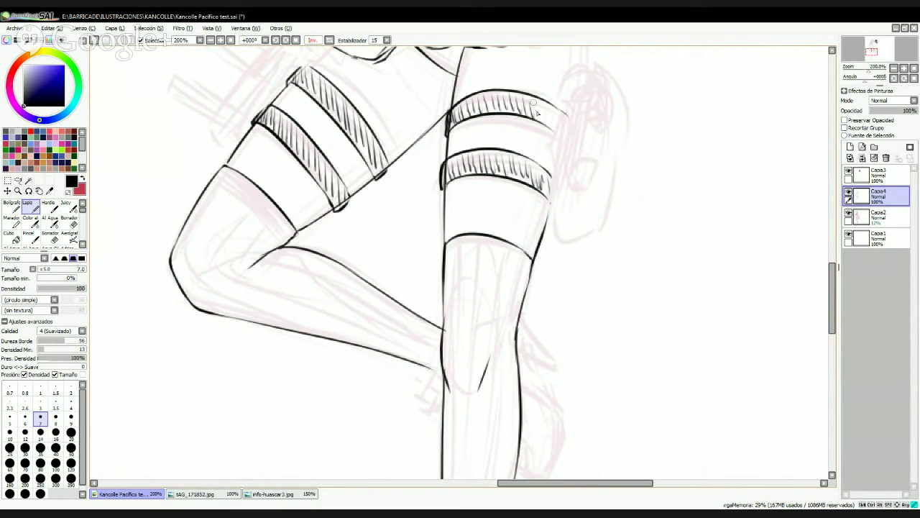
drag(533, 102, 537, 119)
drag(541, 102, 545, 123)
drag(549, 105, 553, 126)
- Lasso the eye nearest the side hair on the face's left, transform its lower corner slightly upward, apply, and deselect
scroll(510, 294, up, 10)
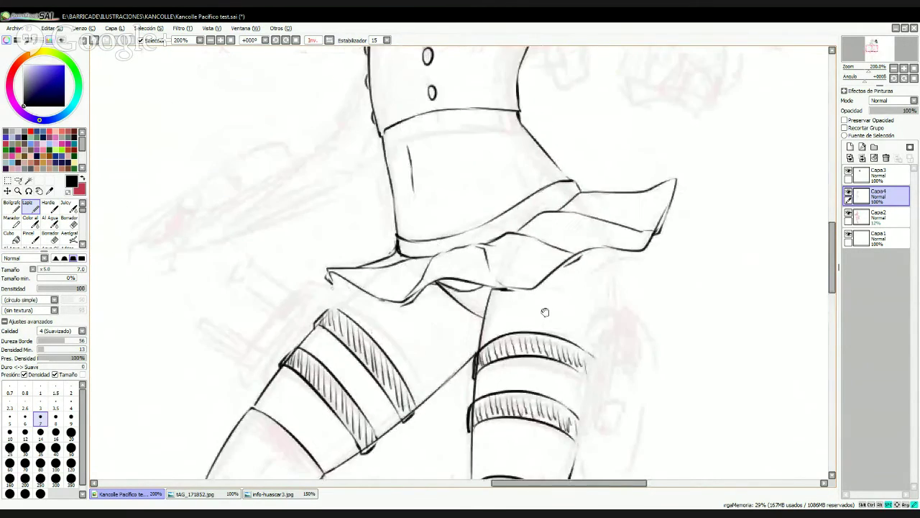
drag(525, 293, 568, 413)
key(Page_Up)
key(Page_Up)
drag(403, 263, 556, 222)
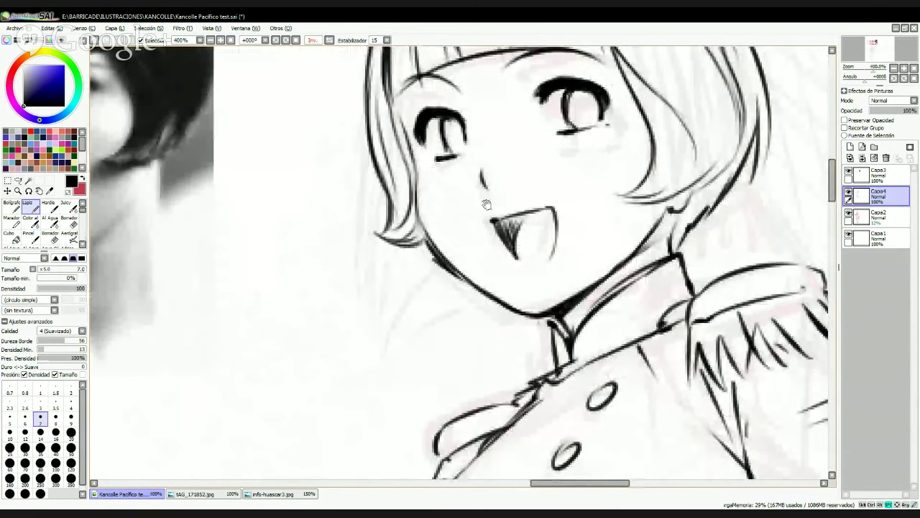
key(l)
mouse_move(454, 180)
mouse_down()
mouse_move(438, 101)
mouse_move(432, 166)
mouse_move(410, 167)
mouse_up()
key(ctrl+t)
drag(477, 165, 477, 161)
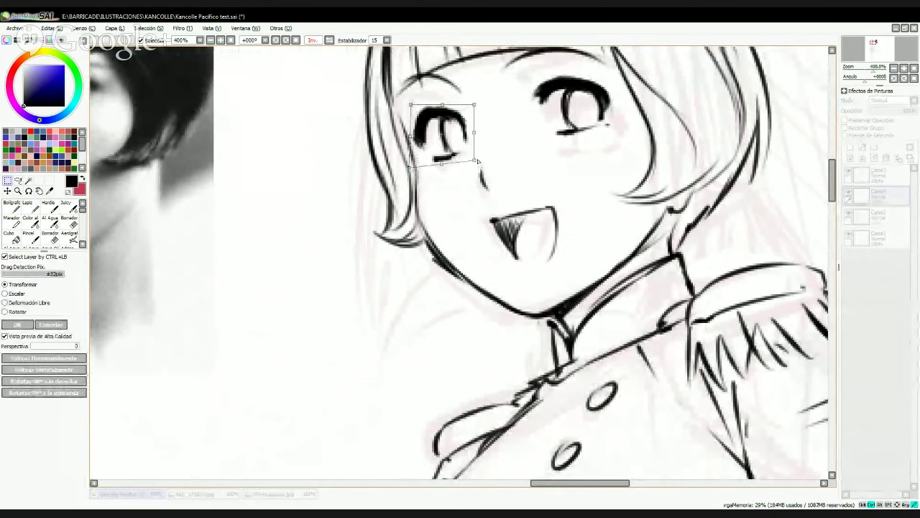
key(Return)
key(ctrl+d)
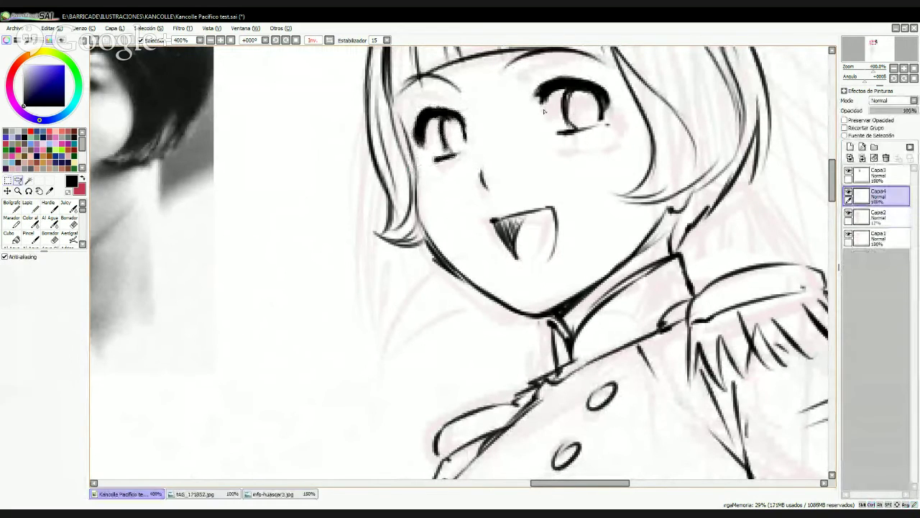
- Lasso the larger eye, move it slightly up and to the left, raise its upper outer corner, and apply the transformation
mouse_move(544, 111)
mouse_down()
mouse_move(593, 155)
mouse_move(555, 66)
mouse_move(535, 148)
mouse_move(544, 115)
mouse_up()
key(ctrl+t)
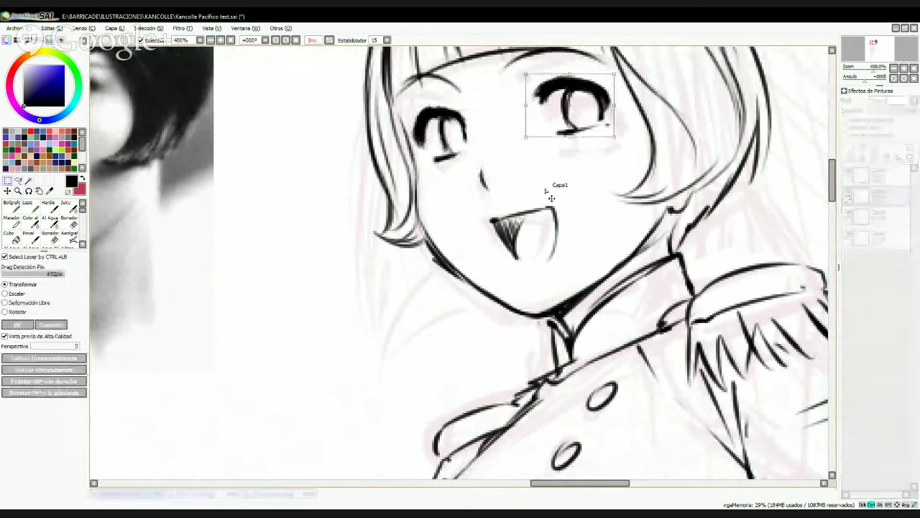
drag(544, 189, 540, 182)
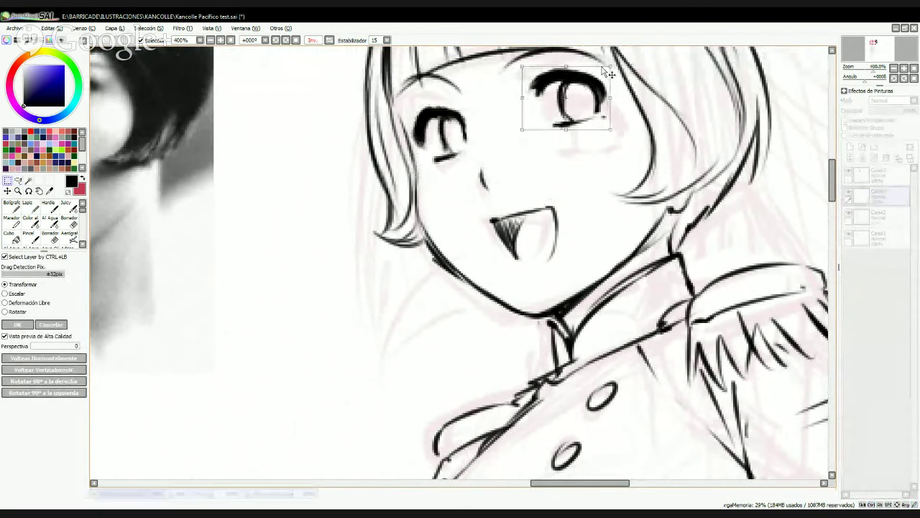
drag(611, 67, 611, 61)
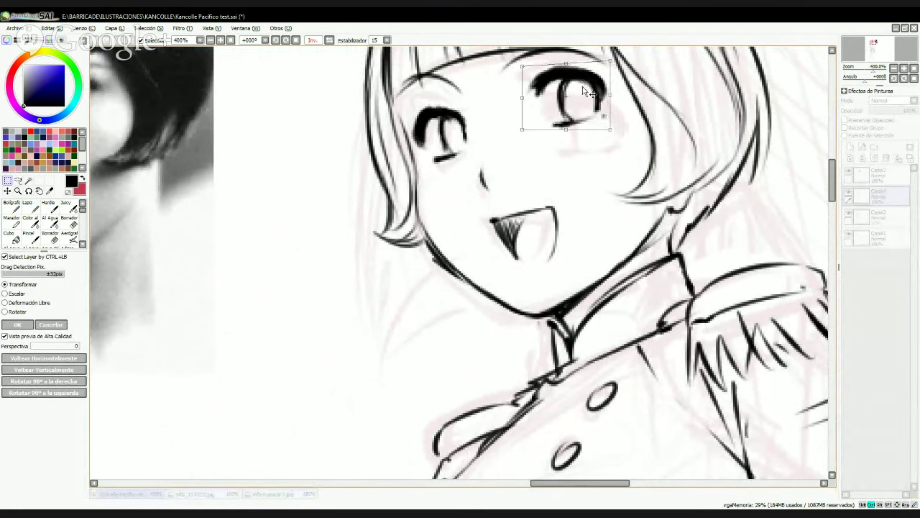
key(Return)
- Mirror the canvas view horizontally, keeping its rotation at 0 degrees
key(h)
key(End)
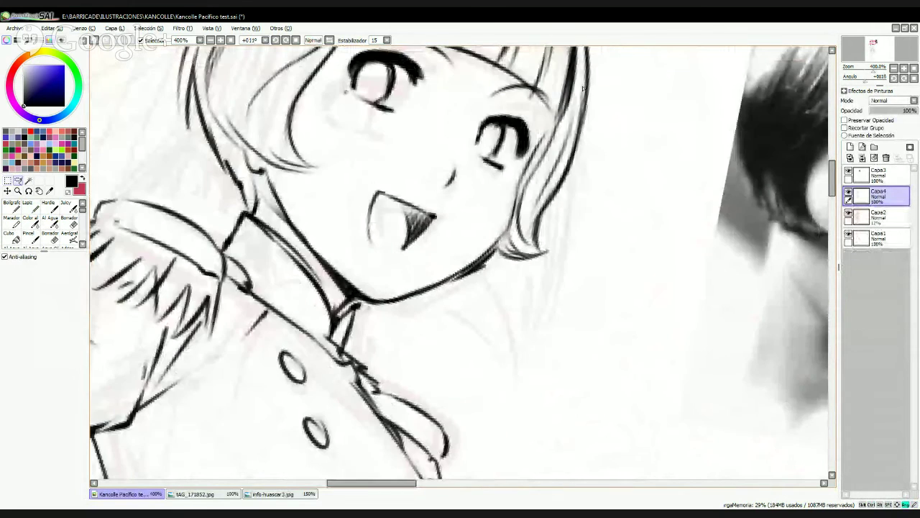
key(Delete)
scroll(583, 89, down, 2)
scroll(583, 88, down, 2)
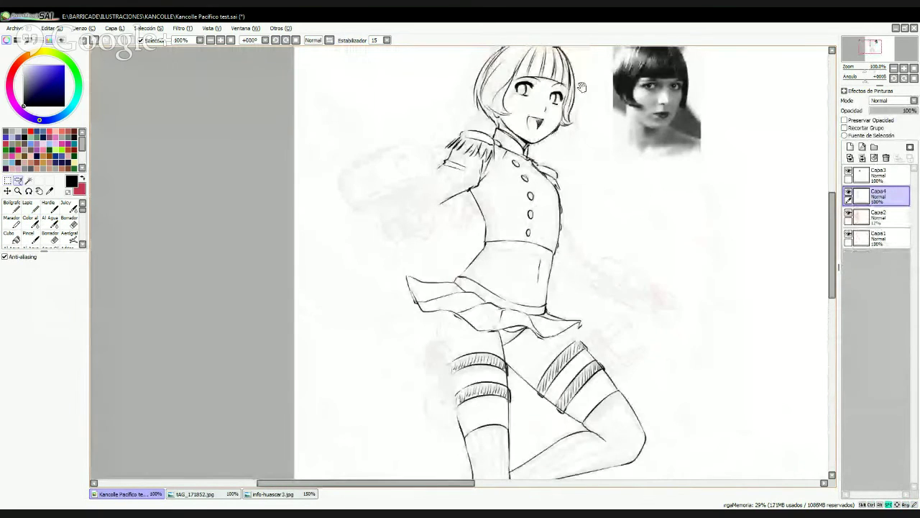
- Erase the standing leg's inner shin contour and redraw it down to the ankle with the size 7 pencil
drag(544, 286, 501, 108)
drag(550, 308, 567, 212)
scroll(566, 212, up, 2)
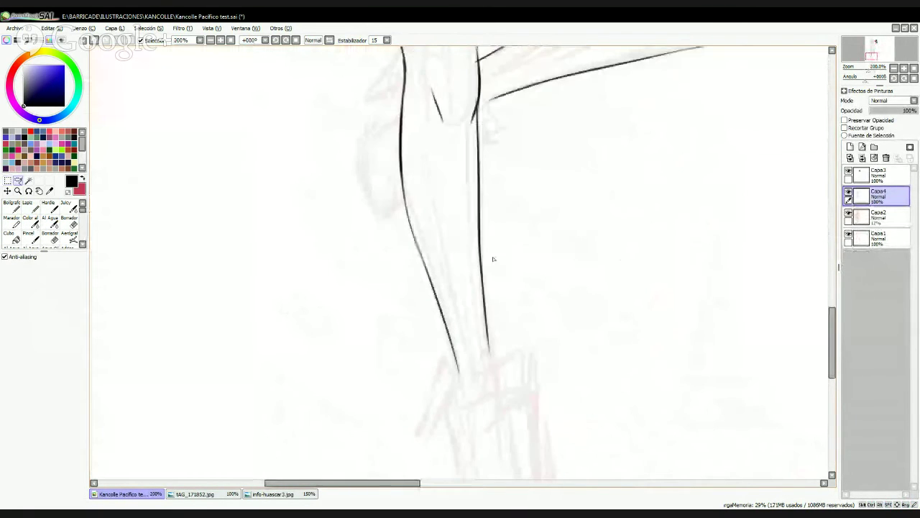
key(e)
drag(497, 370, 498, 396)
key(n)
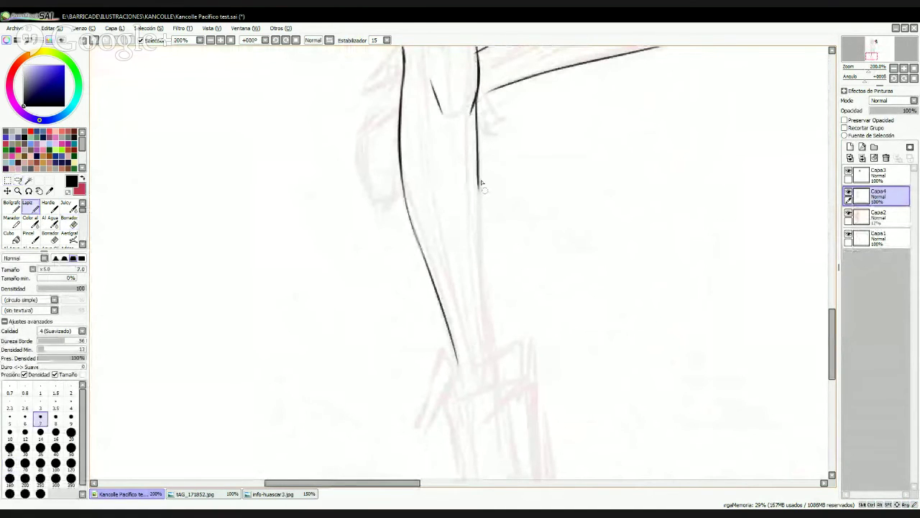
drag(478, 141, 497, 353)
- Erase the standing leg's outer calf contour and redraw it with a fuller curve below the knee
mouse_move(541, 108)
mouse_down()
mouse_move(520, 356)
mouse_move(539, 160)
mouse_up()
key(e)
mouse_move(412, 144)
mouse_down()
mouse_move(401, 222)
mouse_move(456, 405)
mouse_up()
key(n)
key(ctrl+z)
drag(406, 140, 403, 266)
drag(396, 215, 436, 353)
- Try to extend the redrawn outer calf contour down to the ankle
drag(408, 262, 456, 439)
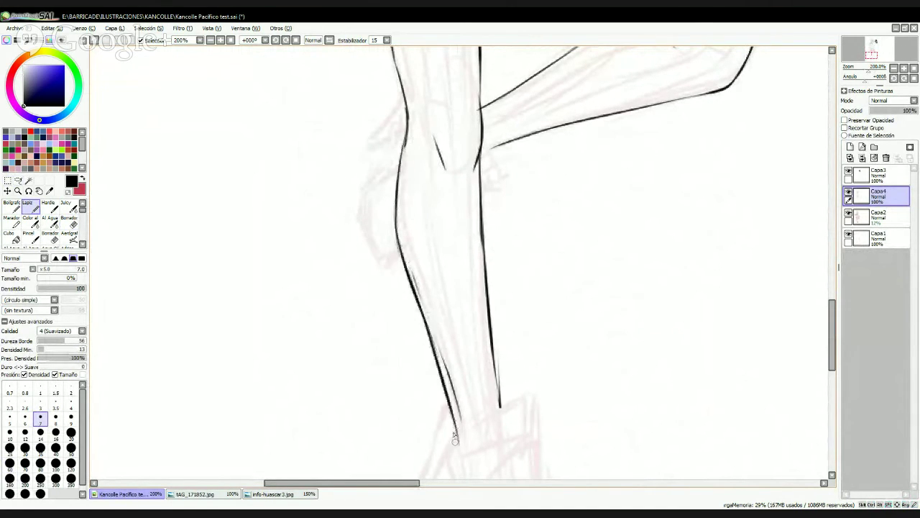
key(ctrl+z)
drag(416, 295, 457, 412)
key(ctrl+z)
drag(419, 294, 463, 429)
key(ctrl+z)
- Erase the lower part of the standing leg's outer calf contour and redraw it down to the ankle with the size 7 pencil
key(e)
drag(442, 338, 478, 447)
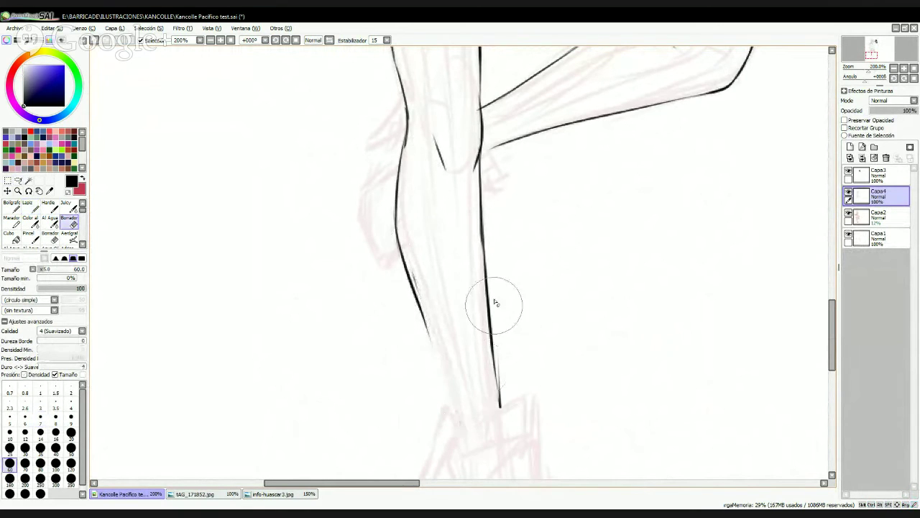
key(n)
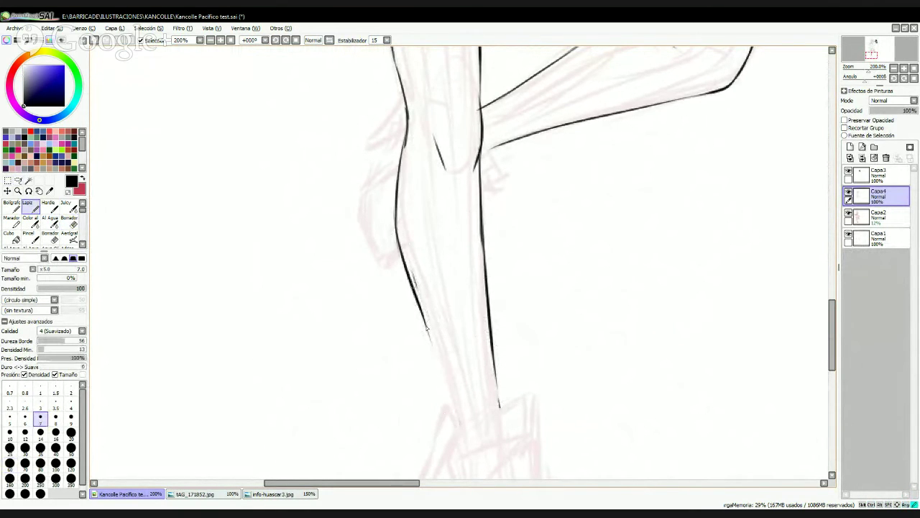
drag(426, 318, 457, 424)
key(ctrl+z)
drag(428, 289, 461, 426)
- Try to retrace the bent leg's upper calf contour where it meets the standing leg
mouse_move(488, 201)
mouse_down()
mouse_move(493, 345)
mouse_move(420, 263)
mouse_up()
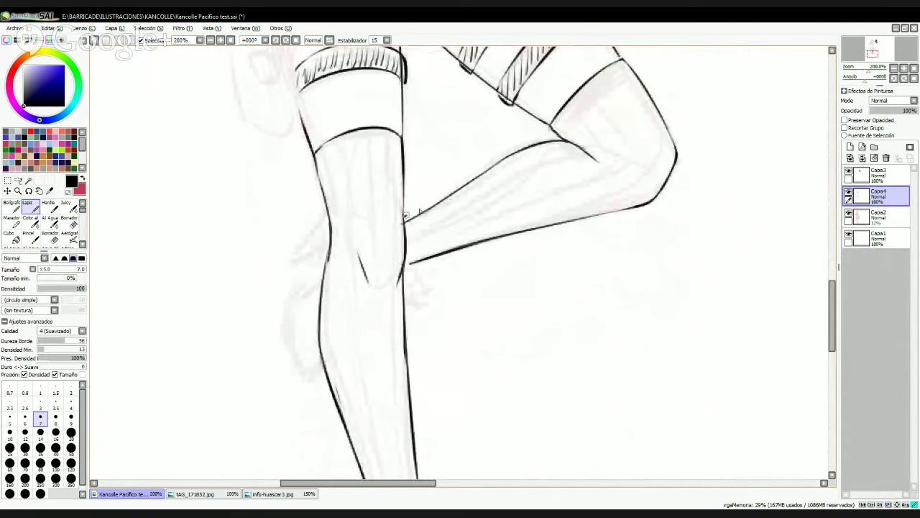
drag(404, 219, 471, 180)
key(ctrl+z)
drag(404, 218, 475, 179)
key(e)
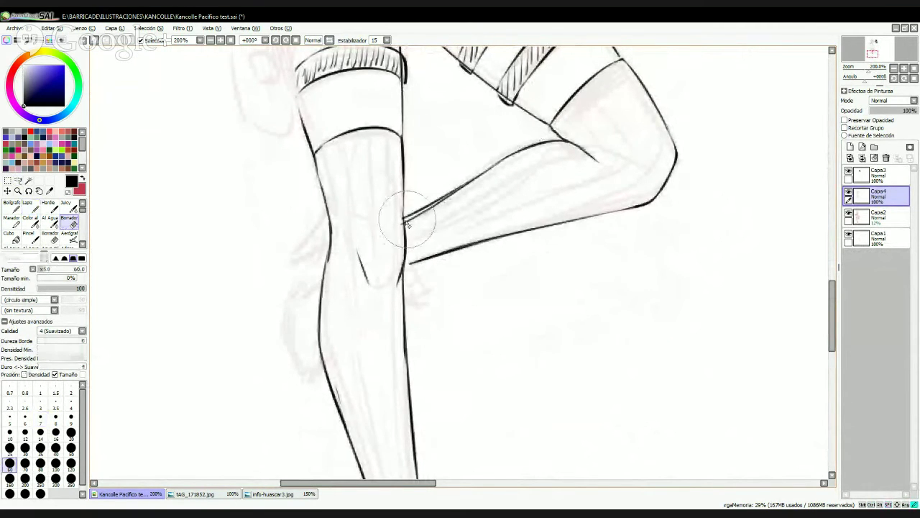
key(ctrl+z)
- Open the info-huascar3.jpg reference and examine the ship's front and side views
mouse_move(522, 205)
mouse_down()
mouse_move(510, 381)
mouse_move(386, 337)
mouse_move(441, 235)
mouse_up()
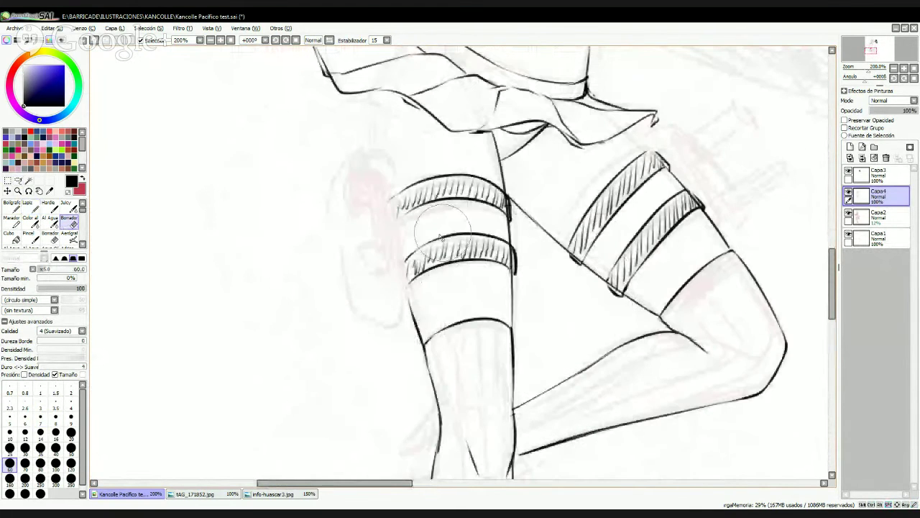
key(n)
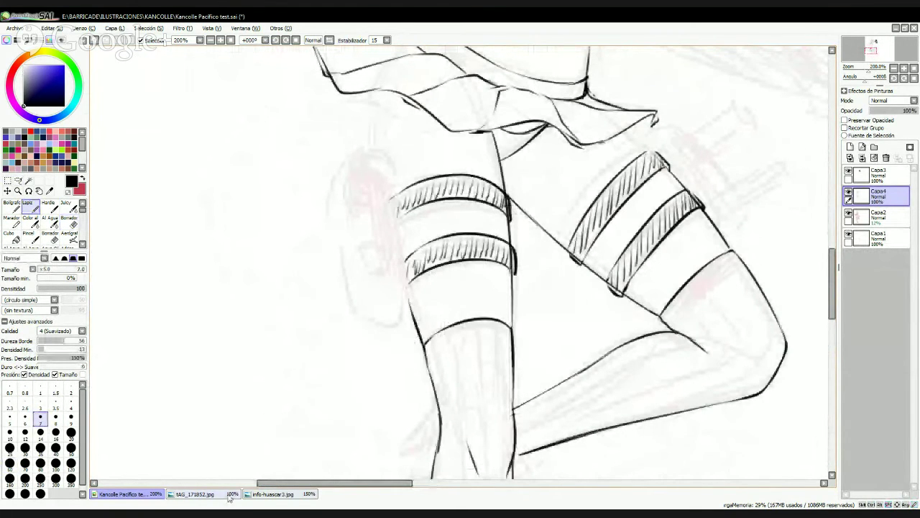
click(265, 492)
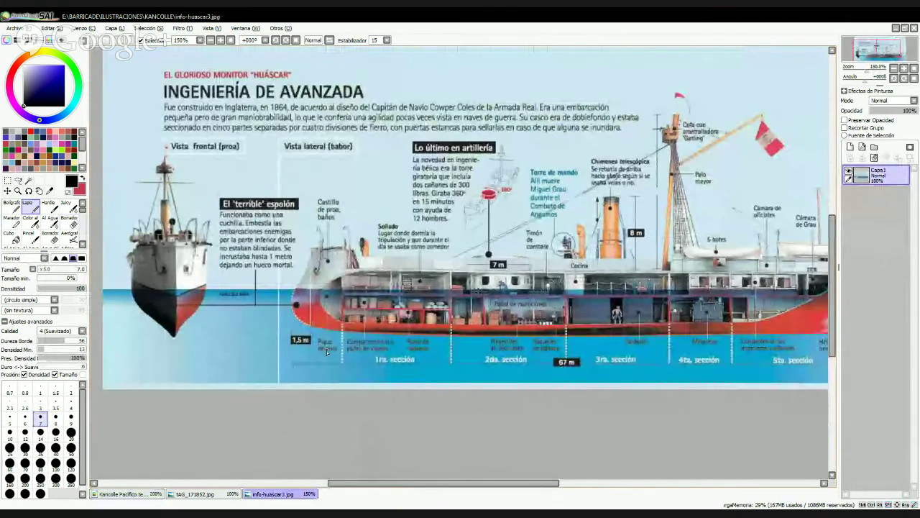
drag(553, 328, 443, 314)
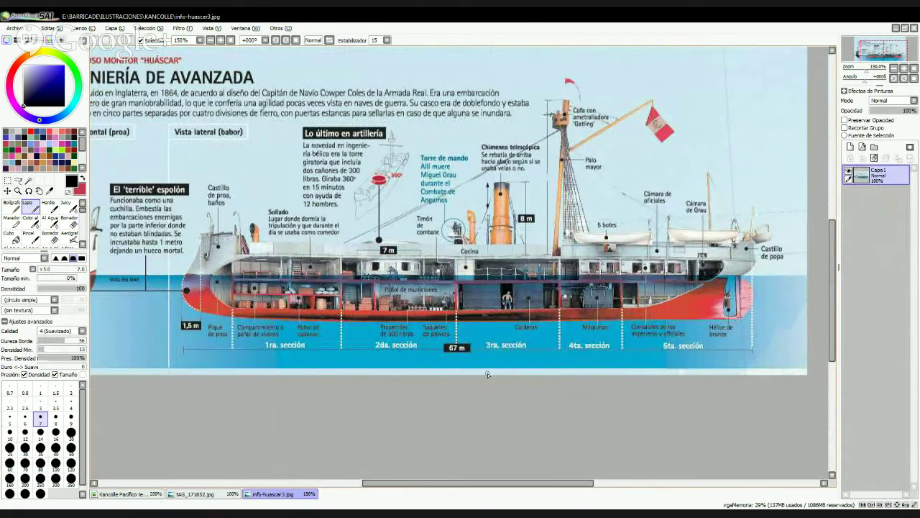
drag(337, 319, 436, 353)
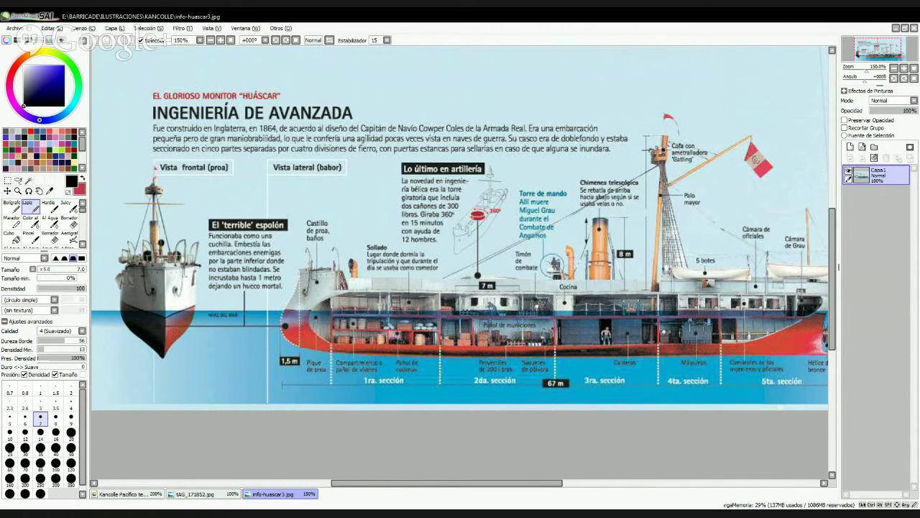
- Return to the Kancolle Pacifico test drawing and ink the side and lower outline of the pod beside the standing leg's thigh bands
click(135, 496)
drag(464, 353, 517, 333)
mouse_move(381, 159)
mouse_down()
mouse_move(403, 289)
mouse_move(434, 302)
mouse_up()
key(ctrl+z)
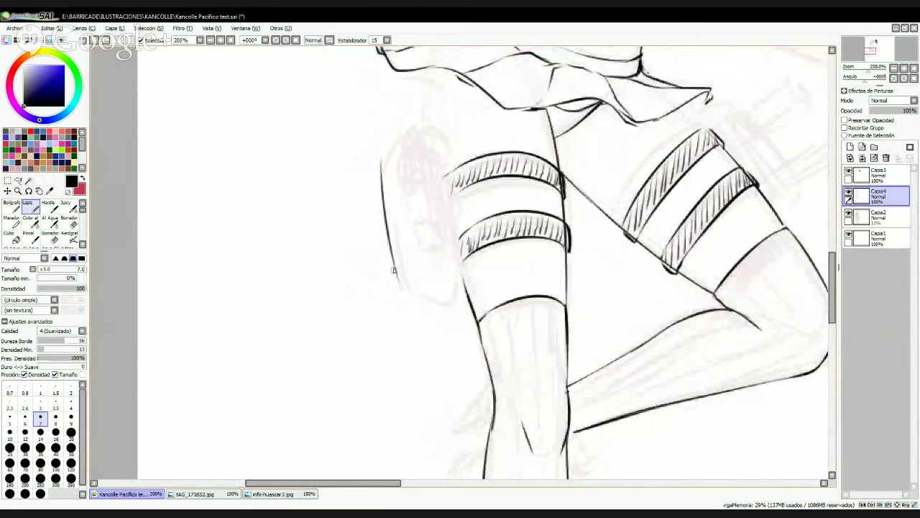
mouse_move(395, 279)
mouse_down()
mouse_move(425, 301)
mouse_move(458, 291)
mouse_up()
mouse_move(400, 283)
mouse_down()
mouse_move(419, 276)
mouse_move(416, 252)
mouse_up()
mouse_move(382, 161)
mouse_down()
mouse_move(389, 147)
mouse_move(407, 230)
mouse_up()
key(ctrl+z)
mouse_move(385, 151)
mouse_down()
mouse_move(406, 192)
mouse_move(413, 254)
mouse_up()
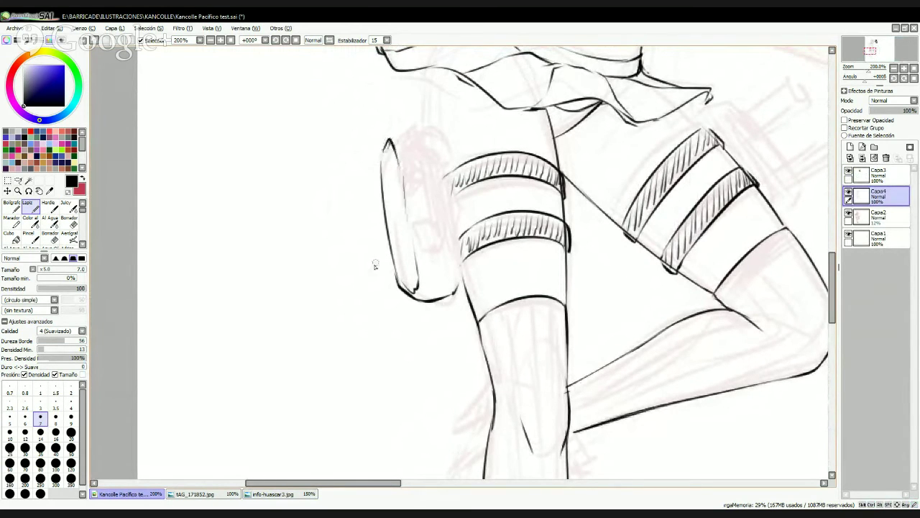
key(ctrl+z)
drag(401, 163, 413, 241)
key(ctrl+z)
drag(402, 163, 414, 251)
key(ctrl+z)
- Ink two short ringed cylinders, one above the other, on the standing leg's pod
mouse_move(414, 152)
mouse_down()
mouse_move(408, 169)
mouse_move(420, 181)
mouse_up()
mouse_move(415, 149)
mouse_down()
mouse_move(432, 174)
mouse_move(414, 147)
mouse_move(440, 145)
mouse_move(420, 144)
mouse_move(433, 165)
mouse_up()
mouse_move(419, 146)
mouse_down()
mouse_move(430, 166)
mouse_move(448, 150)
mouse_move(423, 137)
mouse_move(435, 162)
mouse_move(428, 168)
mouse_move(448, 156)
mouse_move(445, 177)
mouse_move(419, 190)
mouse_move(441, 183)
mouse_up()
mouse_move(430, 227)
mouse_down()
mouse_move(449, 207)
mouse_move(450, 229)
mouse_move(433, 208)
mouse_move(454, 224)
mouse_move(440, 208)
mouse_move(439, 237)
mouse_move(451, 227)
mouse_move(453, 240)
mouse_move(422, 220)
mouse_move(418, 240)
mouse_move(422, 221)
mouse_move(442, 251)
mouse_move(423, 245)
mouse_move(450, 244)
mouse_move(428, 254)
mouse_move(454, 238)
mouse_up()
key(ctrl+z)
key(ctrl+z)
key(ctrl+z)
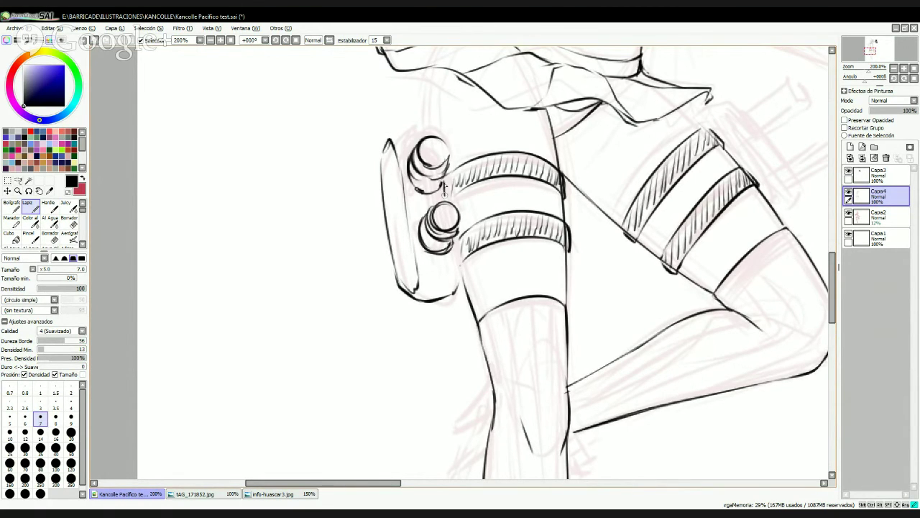
- Close the outline of the standing leg's pod along the thigh and across its upper edge
drag(455, 232, 453, 286)
mouse_move(381, 206)
mouse_down()
mouse_move(384, 157)
mouse_move(403, 186)
mouse_up()
drag(386, 153, 427, 140)
- Mirror the canvas view, add hatched openings to the two cylinders and strengthen the pod's lower and thigh-side edges
key(h)
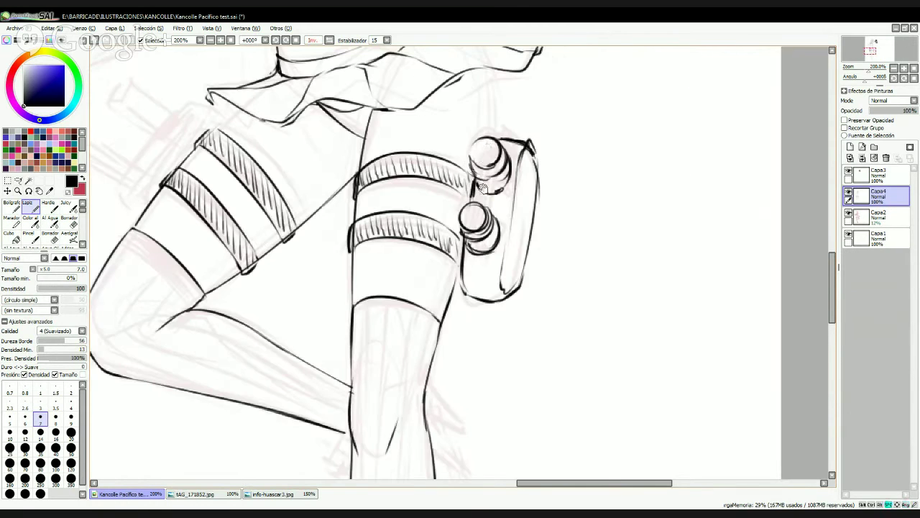
drag(483, 185, 495, 200)
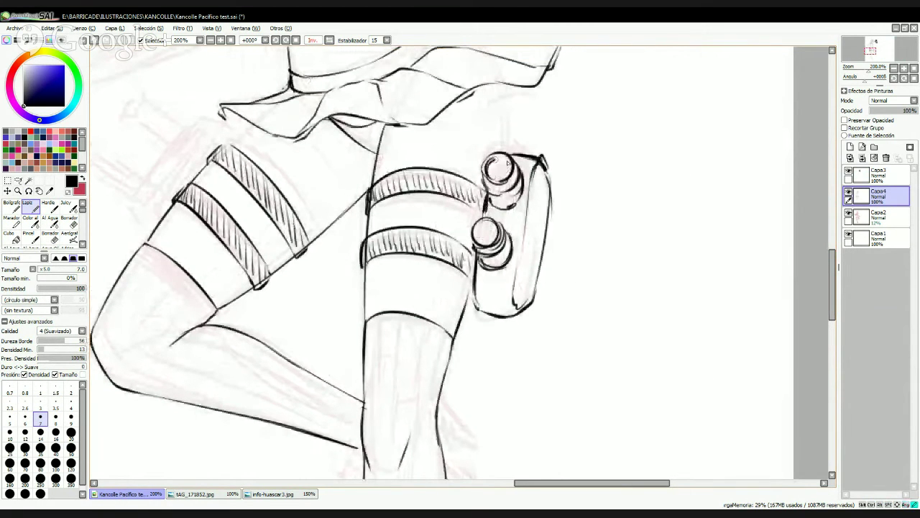
mouse_move(507, 163)
mouse_down()
mouse_move(490, 167)
mouse_move(495, 181)
mouse_move(498, 174)
mouse_up()
mouse_move(492, 232)
mouse_down()
mouse_move(484, 239)
mouse_move(496, 241)
mouse_move(477, 242)
mouse_move(495, 242)
mouse_move(476, 310)
mouse_move(495, 320)
mouse_move(487, 311)
mouse_move(518, 309)
mouse_move(516, 301)
mouse_up()
mouse_move(537, 170)
mouse_down()
mouse_move(517, 310)
mouse_move(501, 317)
mouse_move(532, 315)
mouse_move(520, 316)
mouse_move(554, 213)
mouse_move(554, 181)
mouse_up()
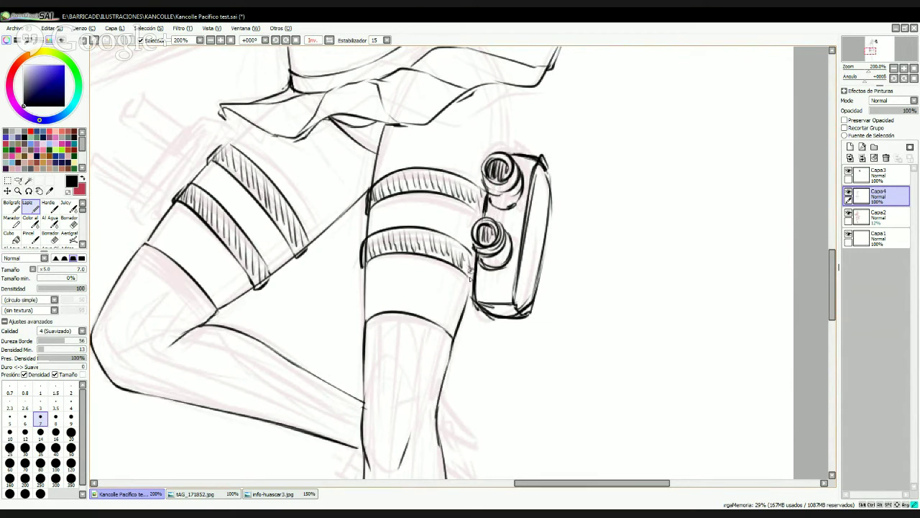
drag(472, 269, 468, 295)
- Ink a second pod's outline on the outside of the bent leg's thigh and hatch the shadow under the skirt hem
mouse_move(472, 254)
mouse_down()
mouse_move(468, 292)
mouse_move(488, 184)
mouse_move(502, 245)
mouse_move(632, 259)
mouse_move(495, 227)
mouse_move(527, 193)
mouse_up()
mouse_move(443, 246)
mouse_down()
mouse_move(510, 164)
mouse_move(451, 232)
mouse_move(502, 167)
mouse_move(527, 158)
mouse_move(551, 171)
mouse_up()
drag(616, 189, 580, 191)
drag(502, 150, 514, 171)
drag(510, 152, 520, 173)
drag(519, 159, 525, 172)
- Ink the standing leg's outer hip contour from the skirt hem down to the pod
drag(635, 200, 469, 219)
mouse_move(577, 189)
mouse_down()
mouse_move(646, 172)
mouse_move(512, 169)
mouse_up()
drag(553, 123, 555, 199)
key(ctrl+z)
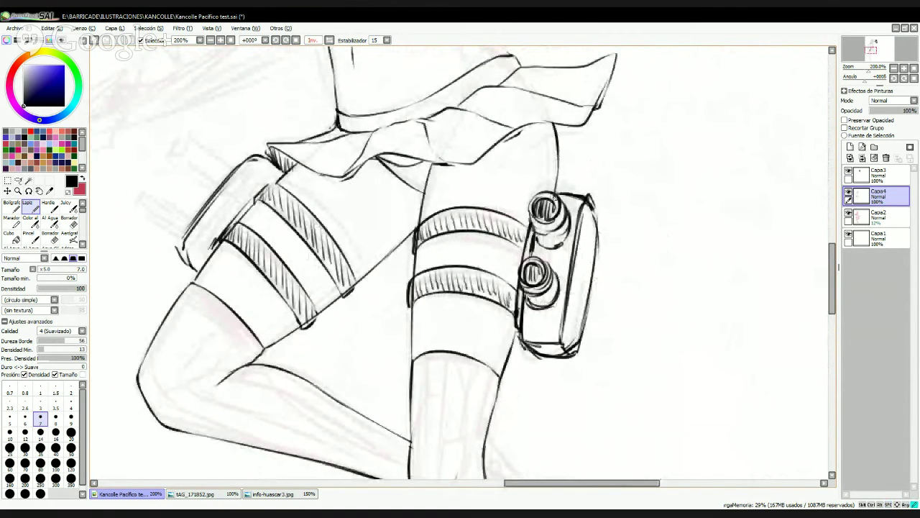
- Ink the lower edge of the first barrel projecting from the bent leg's pod, undoing unsatisfactory strokes
drag(167, 226, 435, 244)
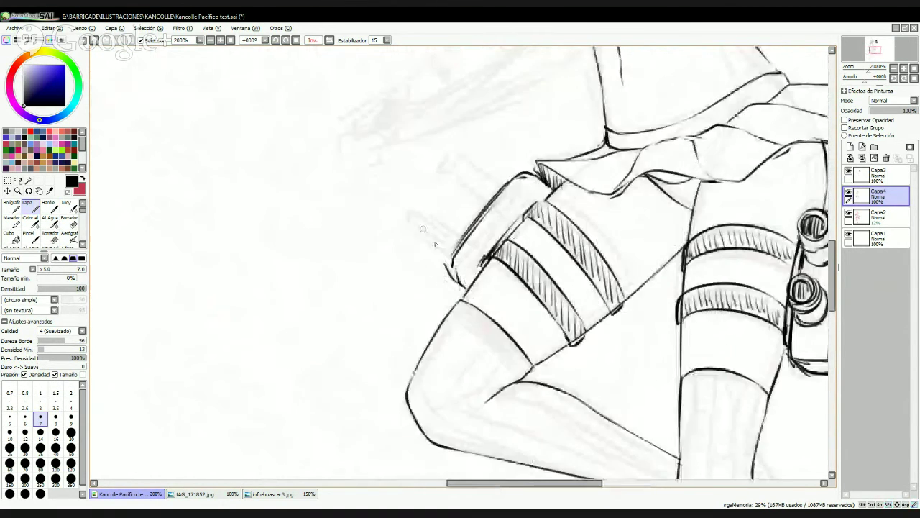
mouse_move(410, 213)
mouse_down()
mouse_move(452, 256)
mouse_move(406, 212)
mouse_up()
key(ctrl+z)
key(ctrl+z)
mouse_move(452, 253)
mouse_down()
mouse_move(424, 218)
mouse_move(453, 255)
mouse_up()
mouse_move(436, 200)
mouse_down()
mouse_move(474, 223)
mouse_move(449, 241)
mouse_move(455, 248)
mouse_up()
key(ctrl+z)
key(ctrl+z)
key(ctrl+z)
key(ctrl+z)
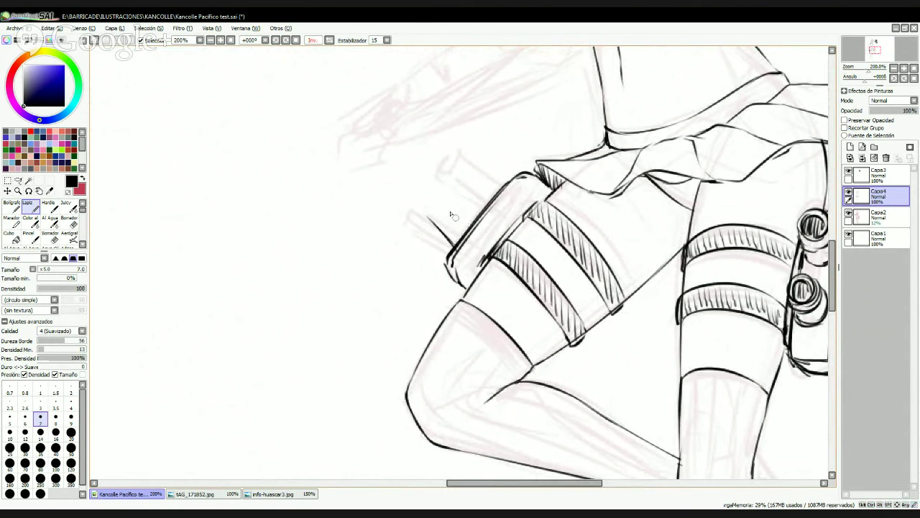
- Ink the remaining edges of the two barrels on the bent leg's pod and cap both with faceted ends
drag(439, 202, 472, 225)
drag(460, 179, 482, 206)
drag(471, 164, 501, 189)
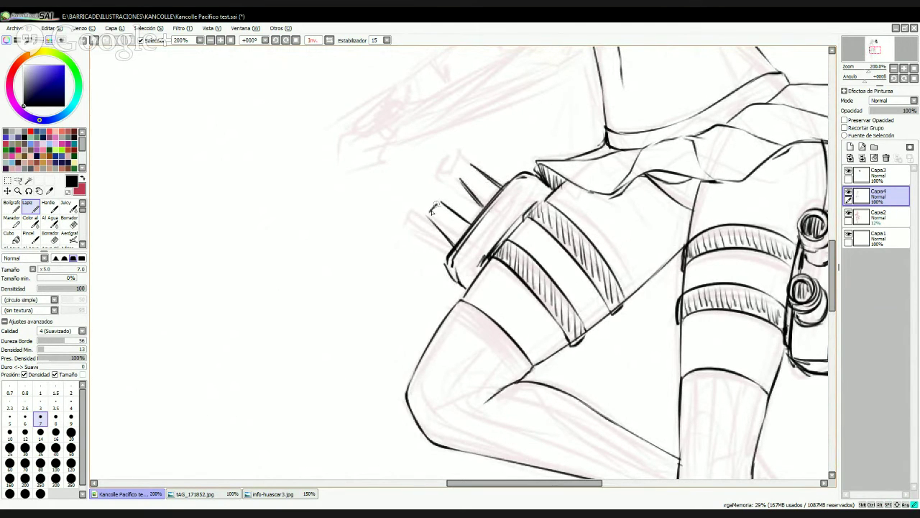
mouse_move(432, 208)
mouse_down()
mouse_move(440, 193)
mouse_move(417, 207)
mouse_move(456, 179)
mouse_move(445, 171)
mouse_move(459, 151)
mouse_move(471, 161)
mouse_move(455, 179)
mouse_move(473, 164)
mouse_move(453, 169)
mouse_move(464, 154)
mouse_move(451, 169)
mouse_move(505, 188)
mouse_up()
drag(430, 210, 454, 244)
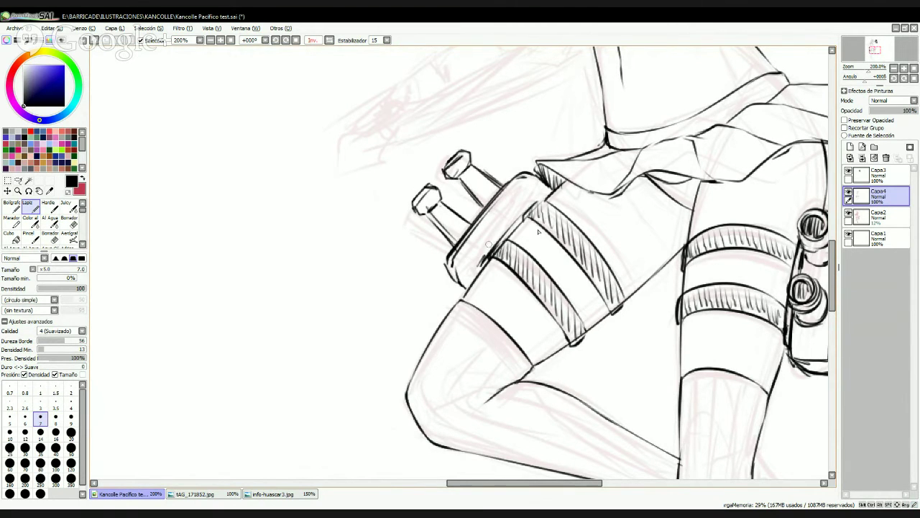
- Examine the inked legs and thigh pods against the whole figure
drag(640, 257, 365, 310)
drag(517, 252, 541, 362)
key(Page_Down)
key(Page_Down)
key(Page_Down)
key(Page_Up)
key(Page_Up)
key(Page_Up)
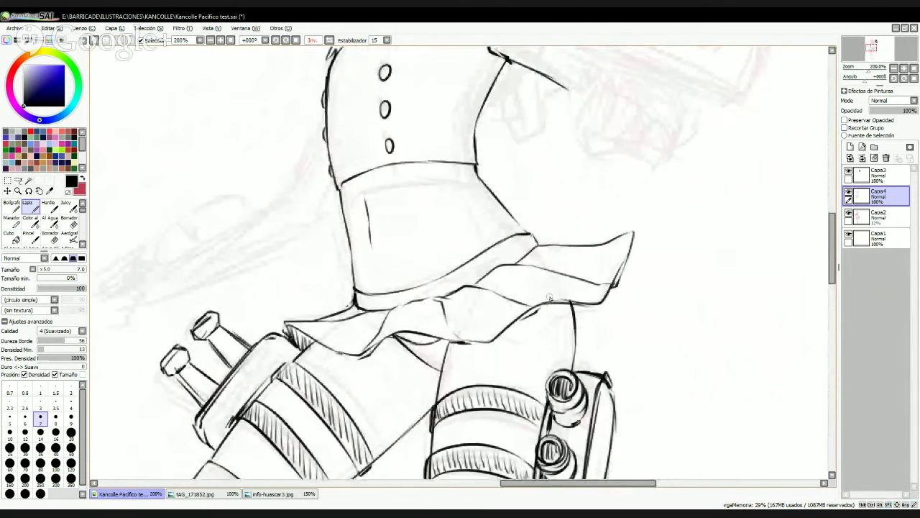
- Lasso the bent leg's pod with its barrels, transform it slightly outward from the thigh and clear the selection
drag(389, 301, 558, 118)
key(l)
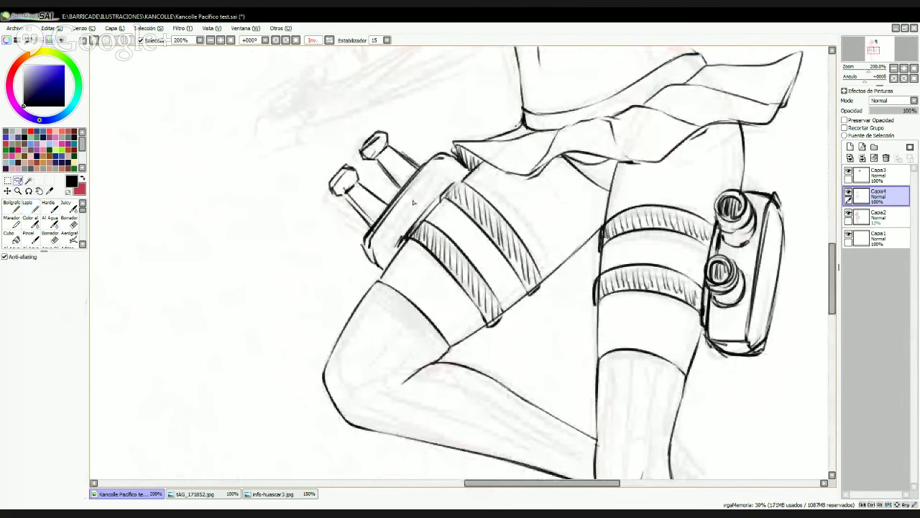
mouse_move(430, 181)
mouse_down()
mouse_move(360, 117)
mouse_move(372, 257)
mouse_move(386, 266)
mouse_move(399, 241)
mouse_up()
key(ctrl+t)
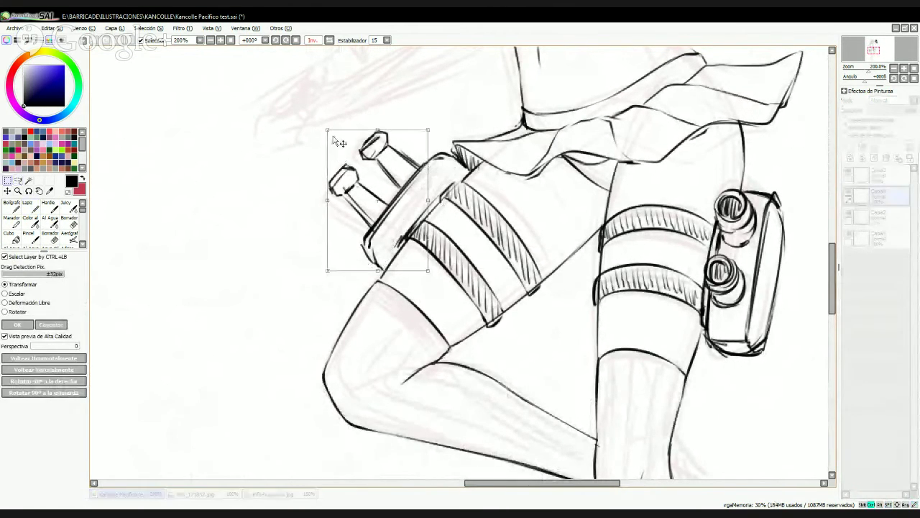
drag(339, 142, 327, 135)
key(Return)
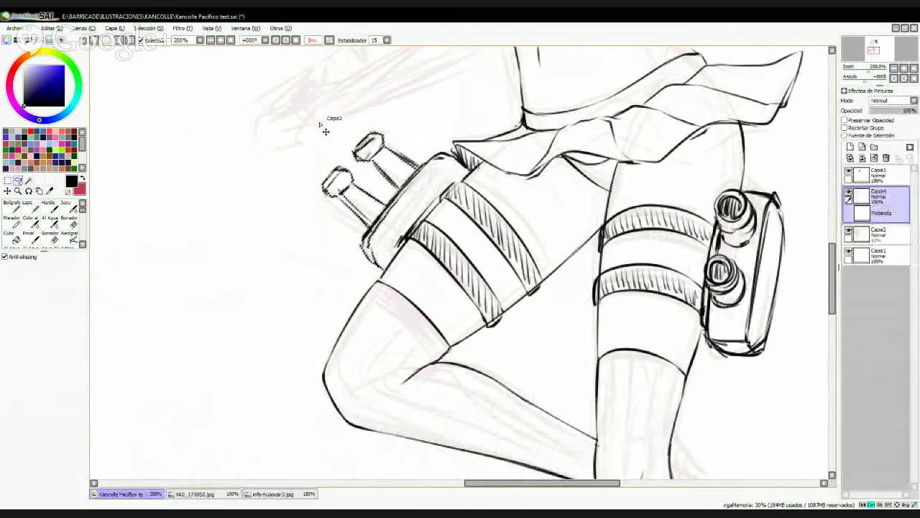
key(ctrl+d)
- Ink the arm-side and lower edges of the handheld box beside the outstretched arm, plus the curved grip beneath it
key(n)
drag(554, 192, 414, 394)
mouse_move(604, 162)
mouse_down()
mouse_move(507, 308)
mouse_move(466, 309)
mouse_up()
mouse_move(477, 146)
mouse_down()
mouse_move(462, 200)
mouse_move(468, 207)
mouse_move(606, 255)
mouse_up()
drag(471, 212, 625, 274)
mouse_move(500, 221)
mouse_down()
mouse_move(531, 231)
mouse_move(522, 231)
mouse_move(579, 257)
mouse_up()
mouse_move(495, 237)
mouse_down()
mouse_move(573, 263)
mouse_move(546, 249)
mouse_move(570, 270)
mouse_move(580, 256)
mouse_move(624, 269)
mouse_up()
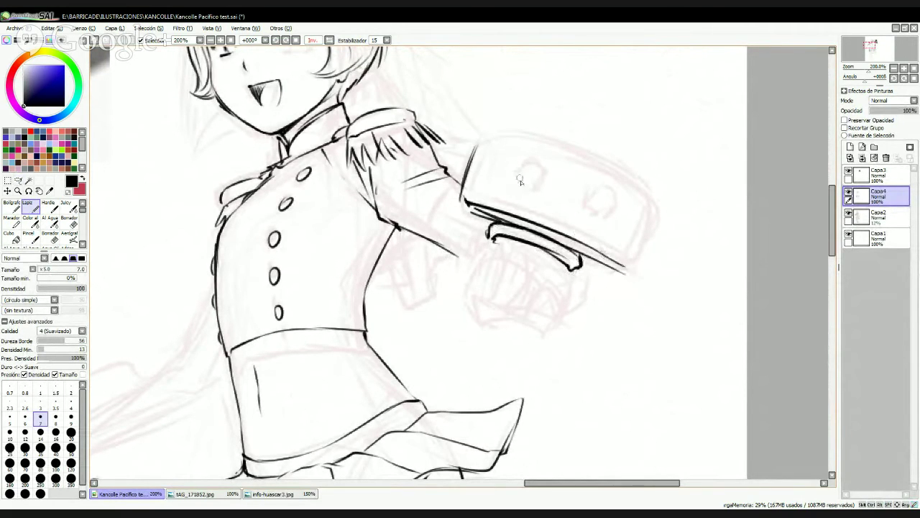
- Ink two round openings with concentric rings on the face of the handheld box
mouse_move(521, 181)
mouse_down()
mouse_move(535, 162)
mouse_move(510, 173)
mouse_move(537, 177)
mouse_up()
key(ctrl+z)
mouse_move(606, 181)
mouse_down()
mouse_move(609, 204)
mouse_move(596, 212)
mouse_move(597, 192)
mouse_move(607, 204)
mouse_move(599, 218)
mouse_move(612, 218)
mouse_move(588, 197)
mouse_move(597, 221)
mouse_move(614, 184)
mouse_move(616, 192)
mouse_move(611, 219)
mouse_move(588, 212)
mouse_move(590, 185)
mouse_move(600, 225)
mouse_move(604, 184)
mouse_move(578, 199)
mouse_move(606, 223)
mouse_move(592, 228)
mouse_move(617, 224)
mouse_up()
mouse_move(506, 170)
mouse_down()
mouse_move(516, 195)
mouse_move(504, 185)
mouse_move(525, 199)
mouse_move(538, 169)
mouse_move(523, 184)
mouse_up()
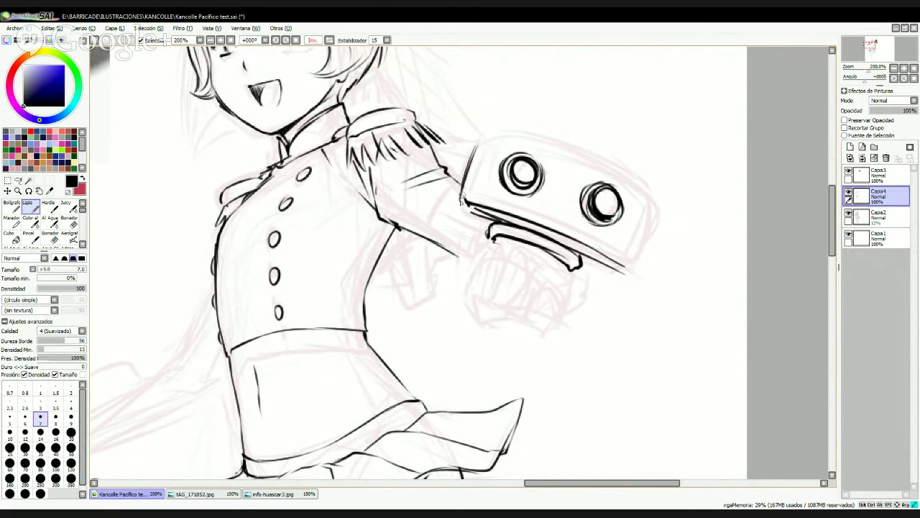
- Complete the handheld box's rounded outline, mirroring the canvas view to refine its outer corner and edges
mouse_move(461, 201)
mouse_down()
mouse_move(490, 137)
mouse_move(479, 143)
mouse_move(501, 129)
mouse_move(547, 134)
mouse_move(610, 161)
mouse_move(648, 195)
mouse_move(510, 125)
mouse_move(638, 185)
mouse_move(600, 159)
mouse_move(653, 200)
mouse_up()
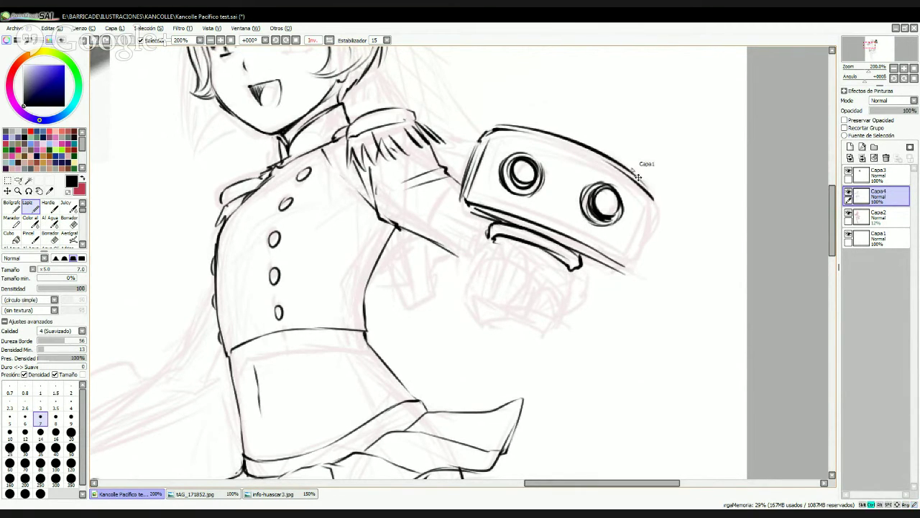
key(ctrl+z)
key(ctrl+z)
mouse_move(612, 160)
mouse_down()
mouse_move(543, 164)
mouse_move(525, 228)
mouse_move(535, 210)
mouse_move(546, 173)
mouse_move(515, 242)
mouse_move(523, 245)
mouse_move(550, 178)
mouse_up()
key(h)
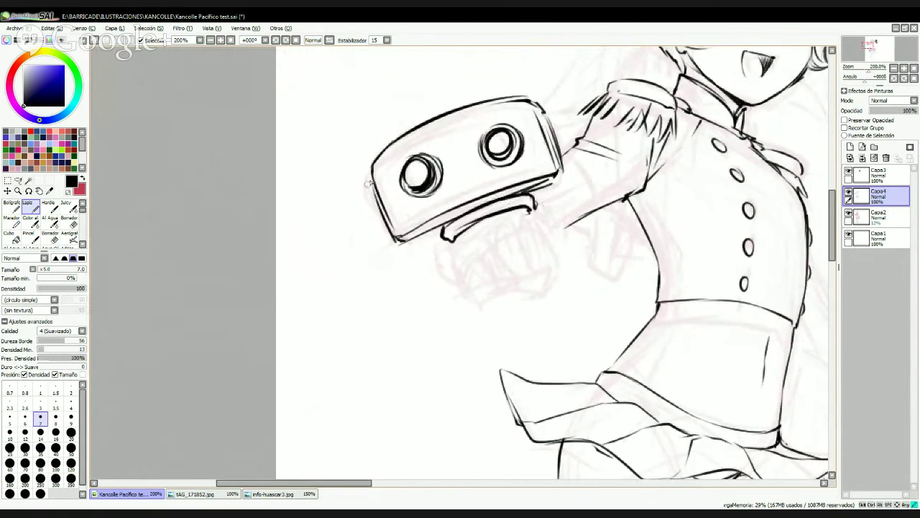
mouse_move(368, 184)
mouse_down()
mouse_move(399, 238)
mouse_move(415, 233)
mouse_move(411, 243)
mouse_move(474, 207)
mouse_up()
mouse_move(379, 166)
mouse_down()
mouse_move(457, 109)
mouse_move(543, 99)
mouse_move(557, 170)
mouse_up()
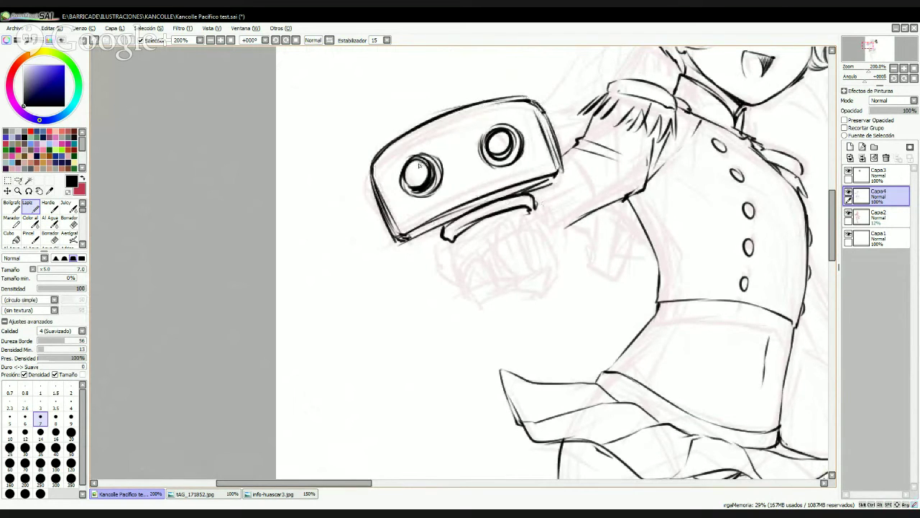
- Darken the handheld box's two round openings with hatching
drag(412, 191, 431, 166)
drag(496, 127, 490, 146)
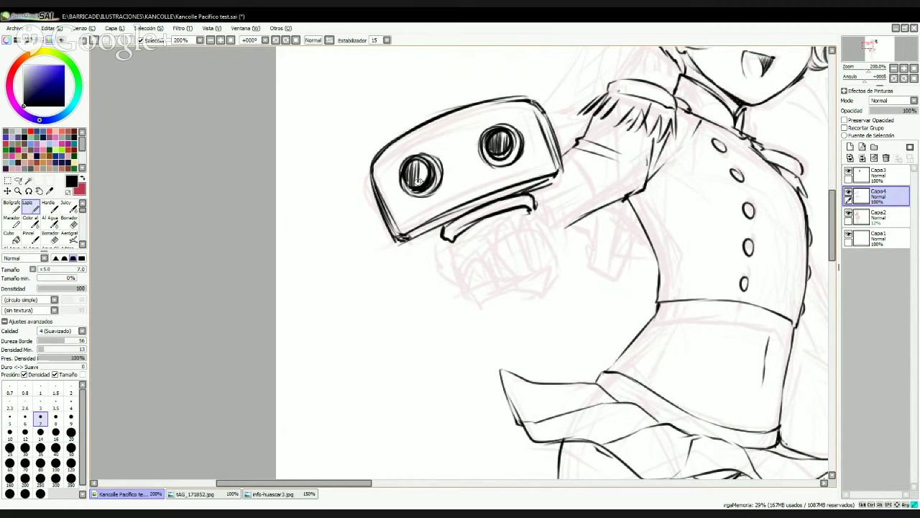
drag(422, 164, 420, 185)
- Ink the curled fingers of the fist gripping the handle beneath the handheld box
drag(505, 260, 480, 225)
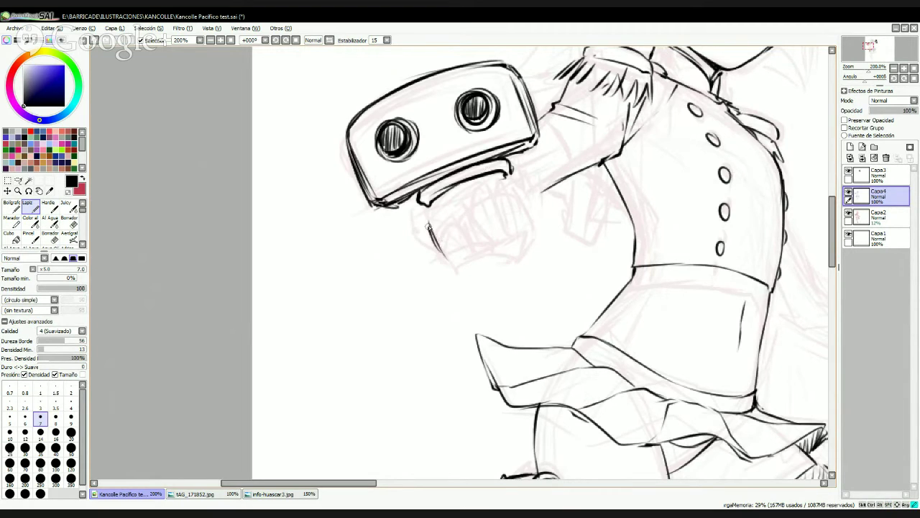
mouse_move(431, 221)
mouse_down()
mouse_move(444, 250)
mouse_move(453, 240)
mouse_up()
drag(454, 195, 473, 242)
drag(441, 211, 464, 244)
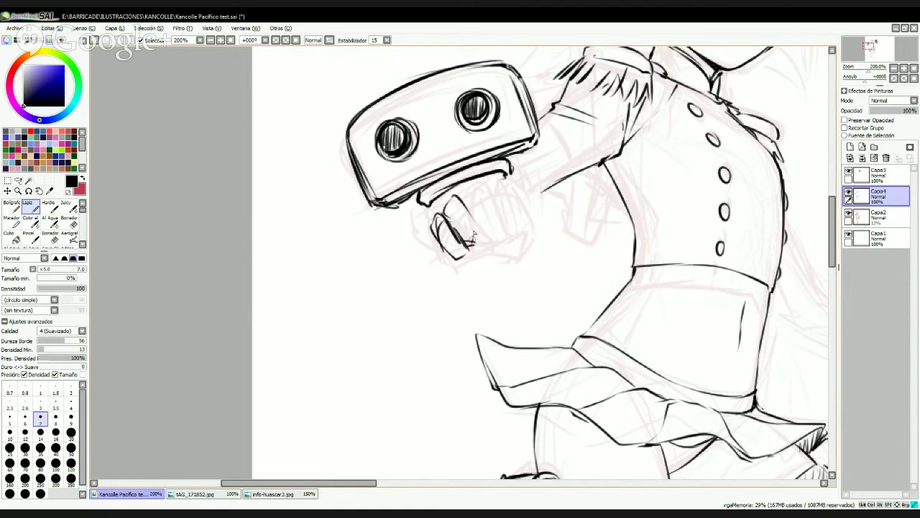
drag(467, 206, 480, 229)
drag(467, 183, 475, 227)
drag(489, 184, 501, 224)
mouse_move(481, 183)
mouse_down()
mouse_move(494, 221)
mouse_move(516, 226)
mouse_up()
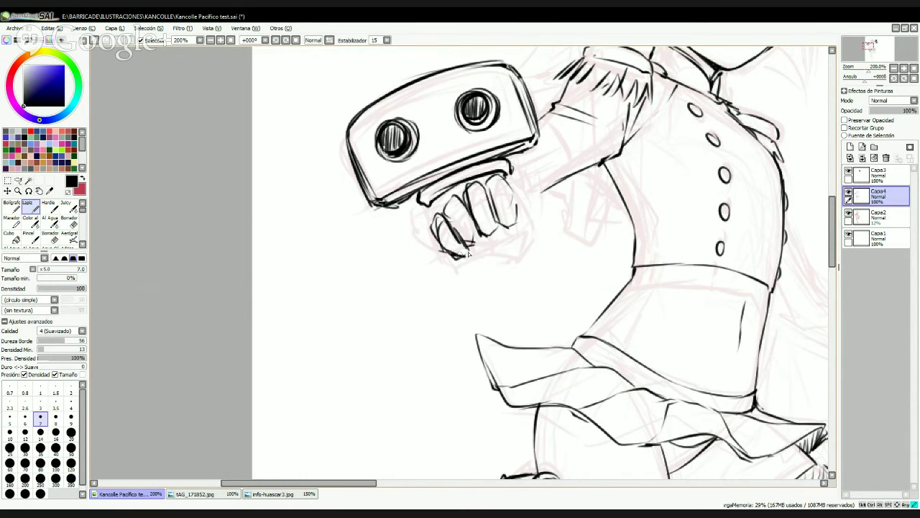
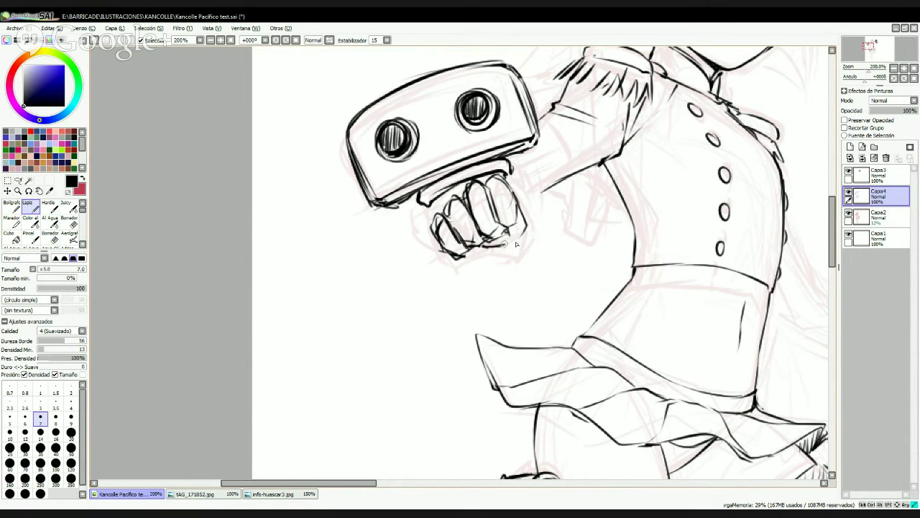
drag(564, 214, 510, 226)
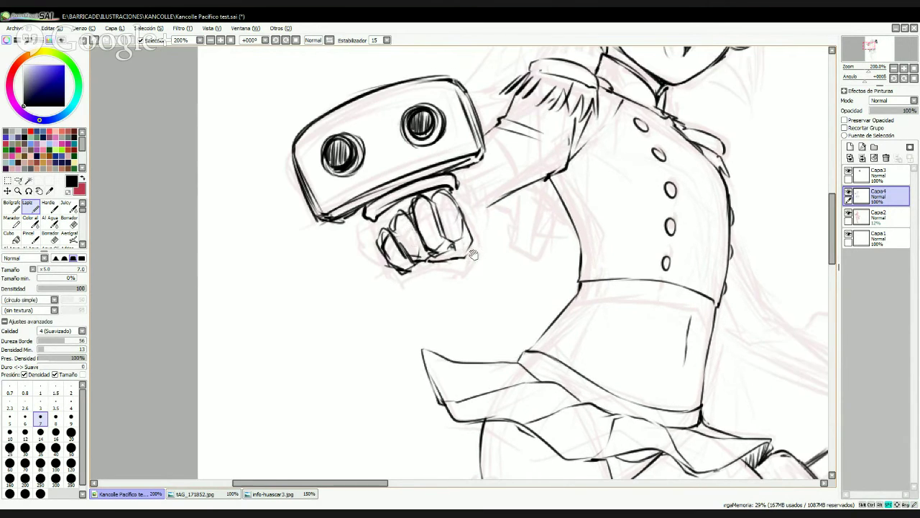
- Select the two lower fingers of the fist, shift them slightly toward the other fingers, apply the transform and deselect
key(m)
mouse_move(400, 208)
mouse_down()
mouse_move(367, 262)
mouse_move(420, 294)
mouse_move(435, 276)
mouse_up()
key(ctrl+t)
drag(496, 133, 481, 122)
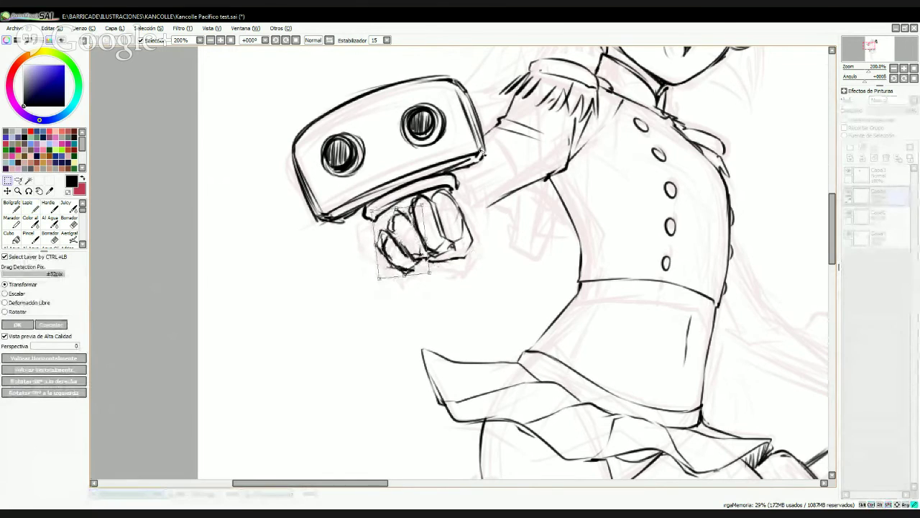
drag(404, 241, 412, 241)
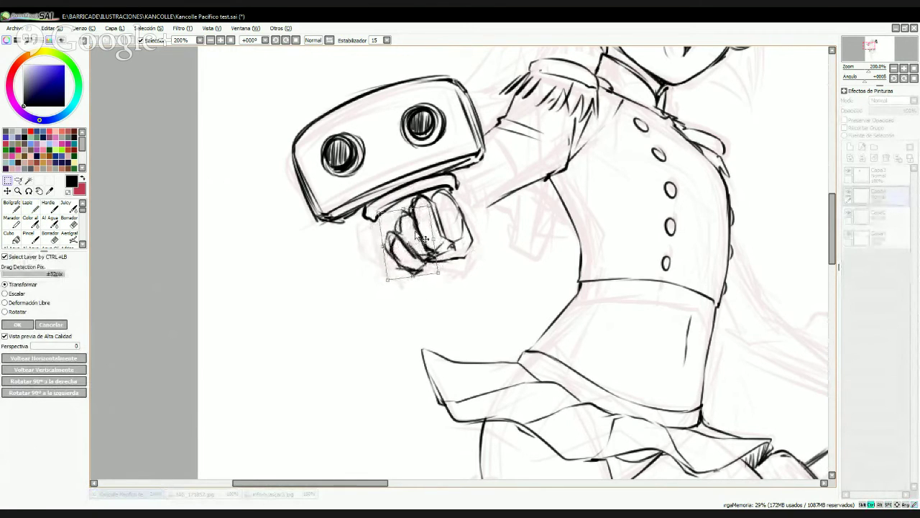
key(Return)
key(ctrl+d)
- Clean up stray lines under the fist and ink its knuckle and side contours around the shifted fingers
key(e)
mouse_move(446, 271)
mouse_down()
mouse_move(482, 225)
mouse_move(469, 263)
mouse_move(472, 223)
mouse_move(452, 202)
mouse_move(474, 239)
mouse_move(453, 255)
mouse_move(465, 231)
mouse_move(453, 258)
mouse_move(481, 245)
mouse_move(478, 238)
mouse_move(436, 263)
mouse_up()
key(n)
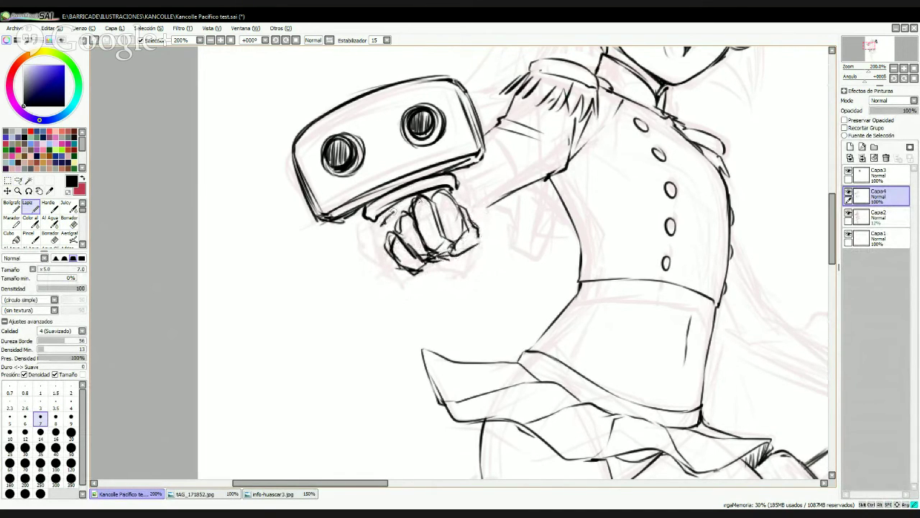
mouse_move(424, 198)
mouse_down()
mouse_move(376, 228)
mouse_move(385, 222)
mouse_move(379, 250)
mouse_move(375, 232)
mouse_move(414, 276)
mouse_up()
mouse_move(468, 196)
mouse_down()
mouse_move(458, 216)
mouse_move(456, 206)
mouse_up()
drag(466, 196, 474, 220)
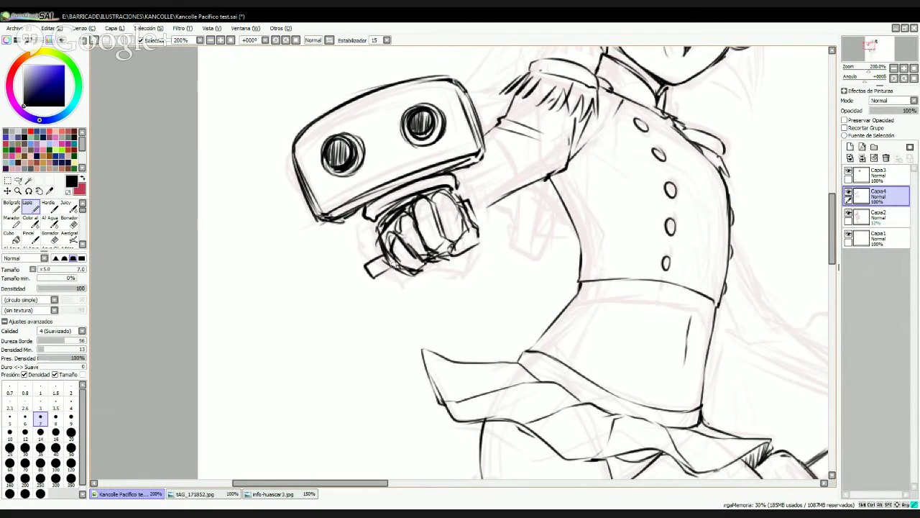
- Ink the handle's short ends protruding on both sides of the fist, with the bracket arm near the wrist
drag(367, 274, 394, 263)
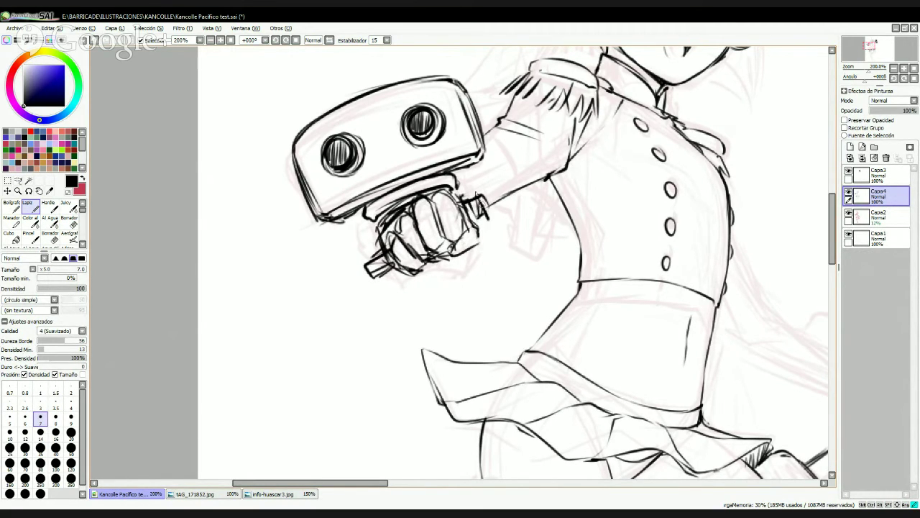
drag(475, 187, 483, 207)
drag(479, 186, 490, 223)
mouse_move(478, 180)
mouse_down()
mouse_move(451, 197)
mouse_move(485, 199)
mouse_move(490, 241)
mouse_up()
drag(482, 180, 495, 231)
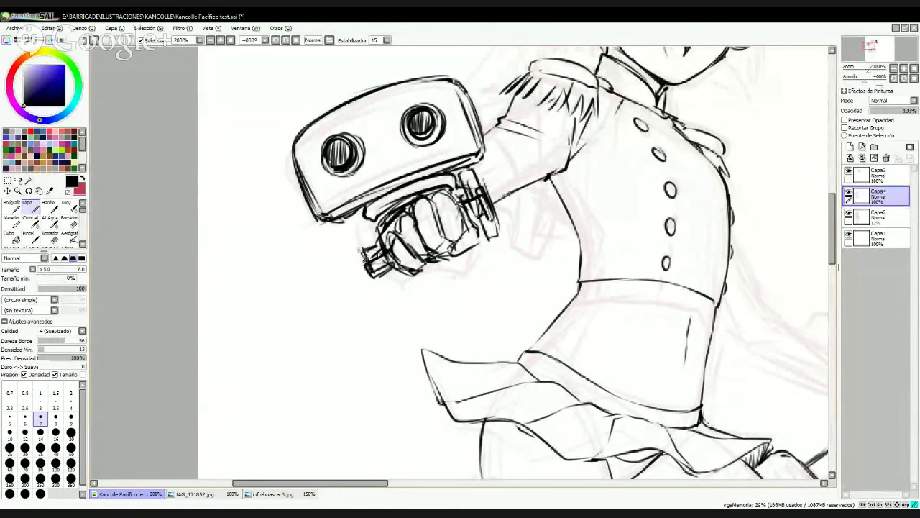
drag(375, 270, 400, 263)
drag(394, 226, 383, 259)
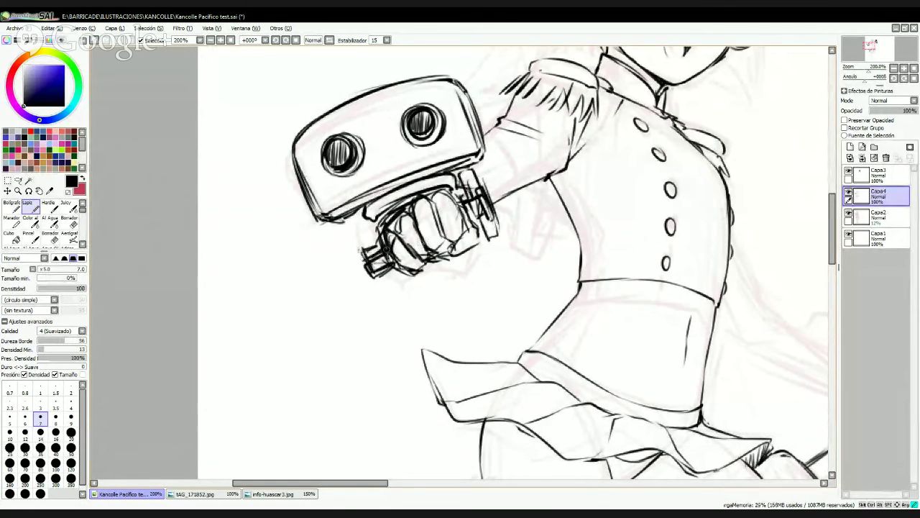
- Darken the finger contours and the handle's outer end, and erase overlapping strokes across the fingers
drag(397, 221, 415, 274)
drag(366, 254, 360, 283)
mouse_move(459, 224)
mouse_down()
mouse_move(400, 259)
mouse_move(459, 210)
mouse_up()
key(e)
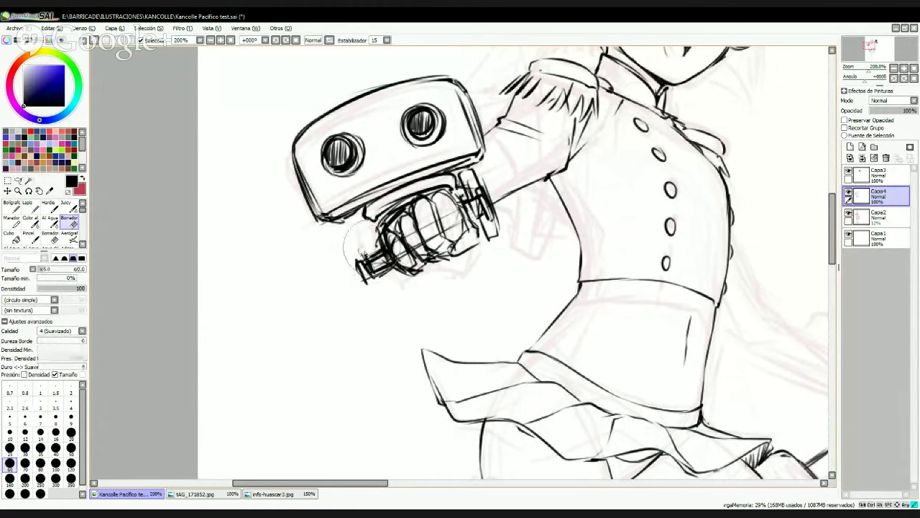
mouse_move(406, 243)
mouse_down()
mouse_move(401, 252)
mouse_move(420, 217)
mouse_move(442, 204)
mouse_move(453, 250)
mouse_up()
key(n)
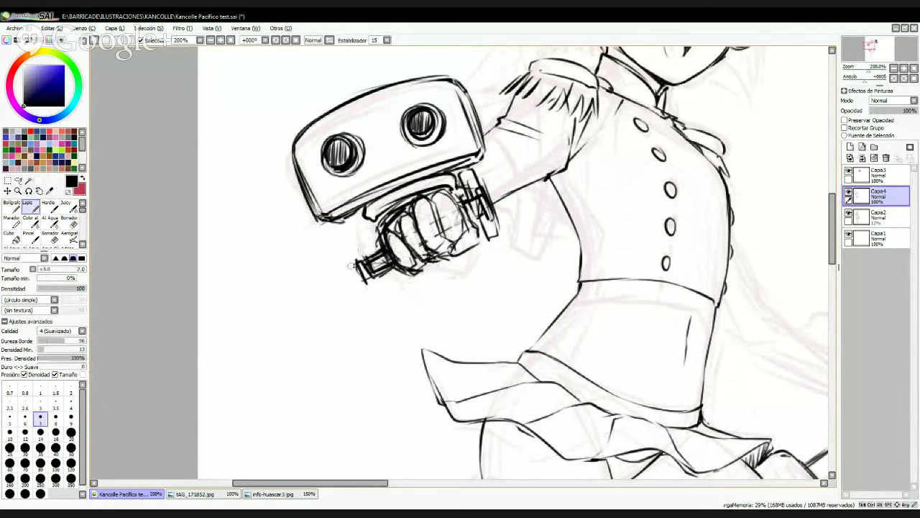
- Ink the outer bracket arm joining the box to the handle's far end beside the fist
drag(352, 265, 358, 255)
mouse_move(351, 224)
mouse_down()
mouse_move(373, 238)
mouse_move(364, 260)
mouse_up()
drag(374, 227, 388, 251)
drag(394, 266, 399, 280)
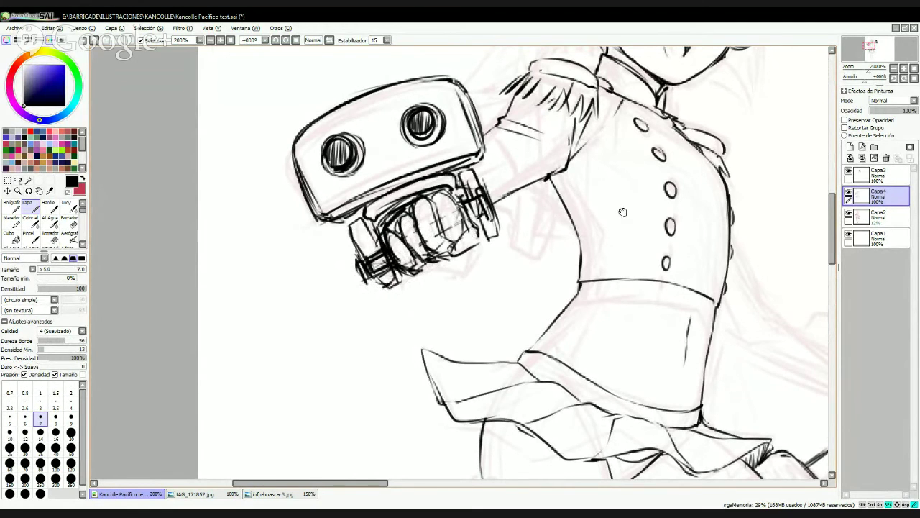
- Mirror the canvas view and erase the girl's eyes, nose and mouth from the line art
mouse_move(584, 240)
mouse_down()
mouse_move(475, 271)
mouse_move(479, 261)
mouse_up()
mouse_move(316, 287)
mouse_down()
mouse_move(343, 290)
mouse_move(365, 271)
mouse_up()
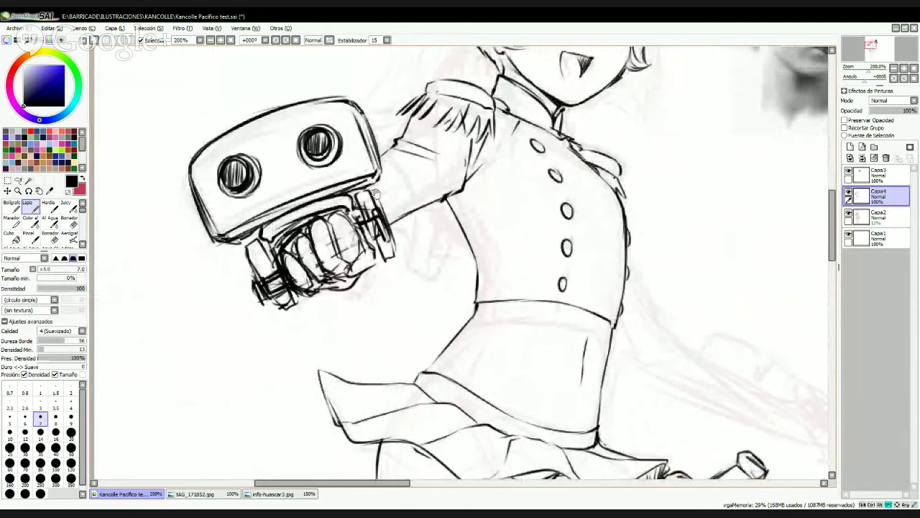
drag(383, 202, 379, 272)
drag(489, 235, 445, 269)
drag(581, 148, 454, 274)
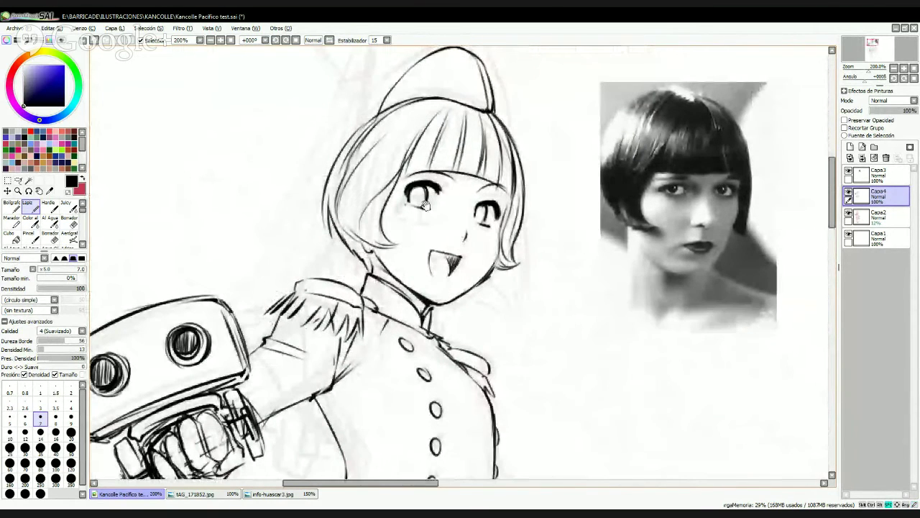
key(h)
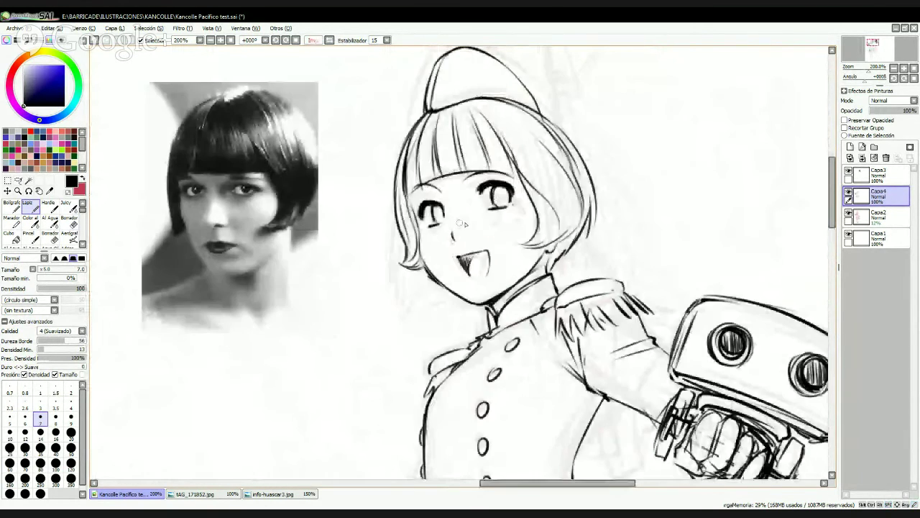
scroll(411, 150, up, 2)
key(e)
mouse_move(412, 151)
mouse_down()
mouse_move(421, 177)
mouse_move(525, 129)
mouse_move(478, 215)
mouse_move(460, 201)
mouse_up()
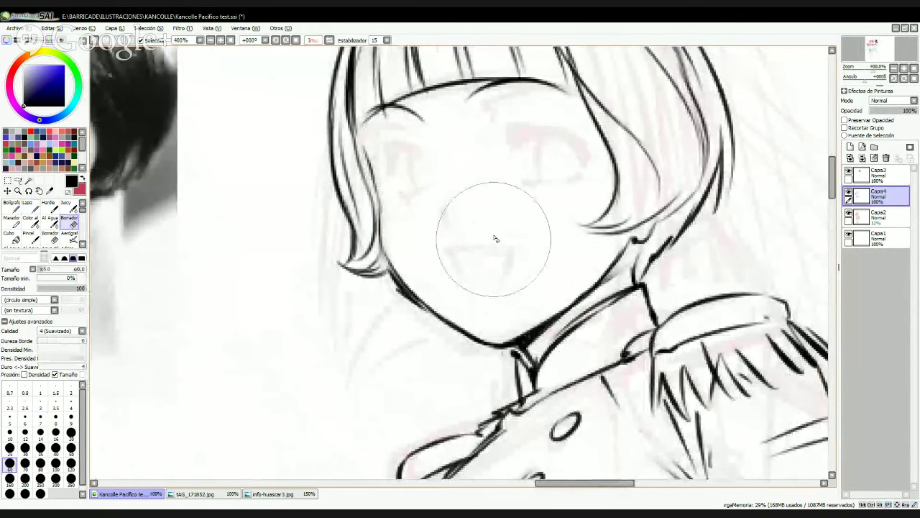
mouse_move(517, 224)
mouse_down()
mouse_move(507, 241)
mouse_move(509, 210)
mouse_up()
- Ink new upper lashes and lower lid lines for both eyes, consulting the tAG_171852.jpg reference
key(n)
mouse_move(392, 168)
mouse_down()
mouse_move(376, 151)
mouse_move(425, 132)
mouse_move(376, 147)
mouse_move(424, 131)
mouse_up()
key(ctrl+z)
key(ctrl+z)
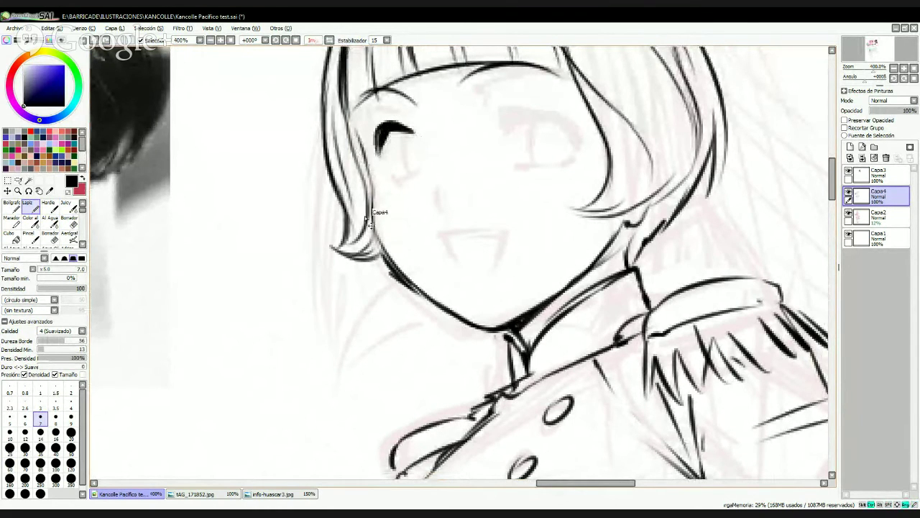
click(195, 494)
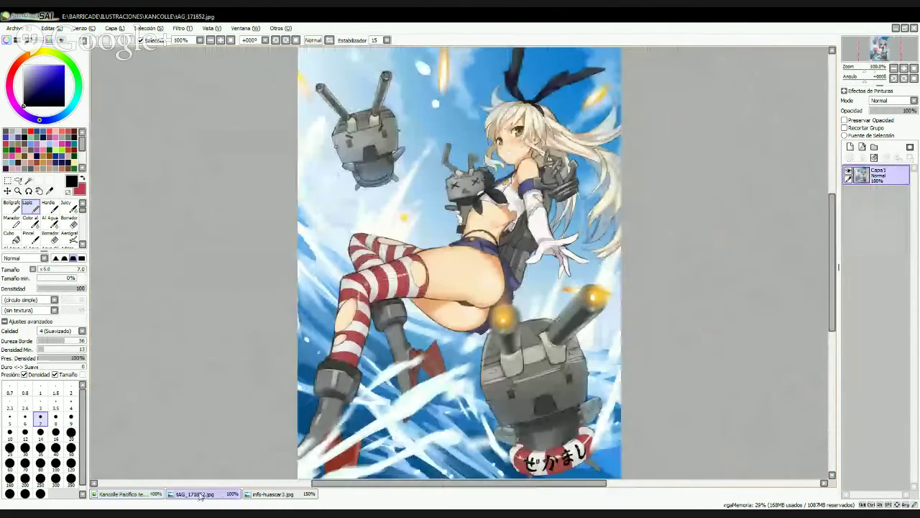
click(126, 494)
mouse_move(373, 148)
mouse_down()
mouse_move(407, 126)
mouse_move(420, 133)
mouse_move(381, 124)
mouse_up()
mouse_move(499, 104)
mouse_down()
mouse_move(566, 100)
mouse_move(541, 88)
mouse_move(563, 110)
mouse_up()
drag(390, 184, 419, 175)
drag(515, 149, 553, 146)
- Ink the pupils and iris edges of both eyes, undoing and redrawing the strokes of the first eye
mouse_move(394, 134)
mouse_down()
mouse_move(399, 171)
mouse_move(412, 177)
mouse_move(422, 164)
mouse_up()
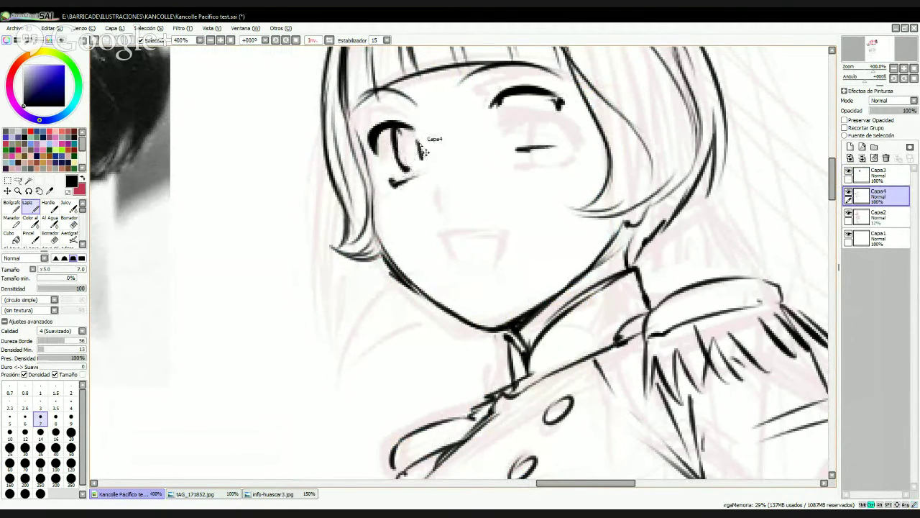
key(ctrl+z)
key(ctrl+z)
key(ctrl+z)
mouse_move(402, 130)
mouse_down()
mouse_move(401, 164)
mouse_move(407, 172)
mouse_move(420, 146)
mouse_move(425, 164)
mouse_up()
mouse_move(526, 90)
mouse_down()
mouse_move(521, 149)
mouse_move(567, 122)
mouse_move(561, 141)
mouse_up()
drag(558, 105, 562, 137)
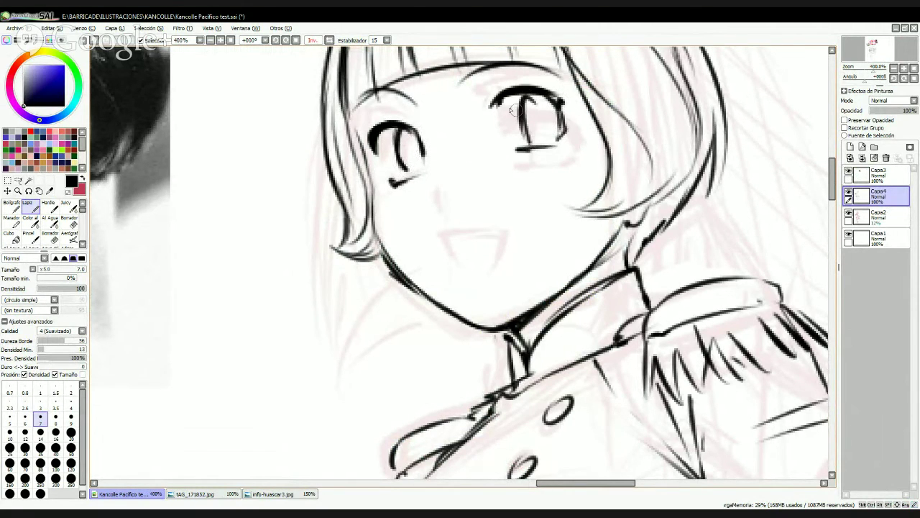
- Thicken the upper lashes and add the remaining iris edges on both eyes
mouse_move(499, 112)
mouse_down()
mouse_move(554, 100)
mouse_move(573, 127)
mouse_up()
drag(389, 156, 375, 168)
drag(392, 126, 380, 167)
mouse_move(381, 136)
mouse_down()
mouse_move(416, 126)
mouse_move(423, 134)
mouse_up()
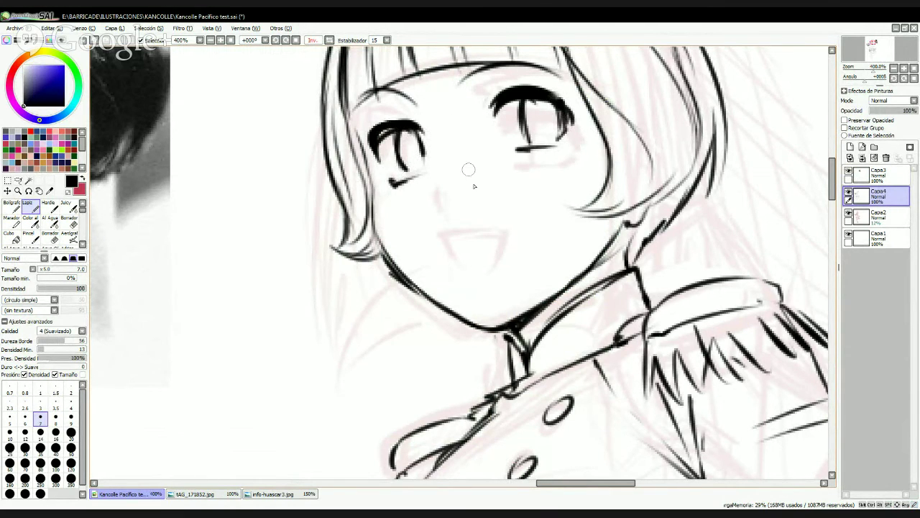
- Ink a small nose stroke and a slanted smiling mouth with a lower lip line, redoing the lip stroke once
drag(445, 182, 446, 203)
drag(452, 239, 523, 214)
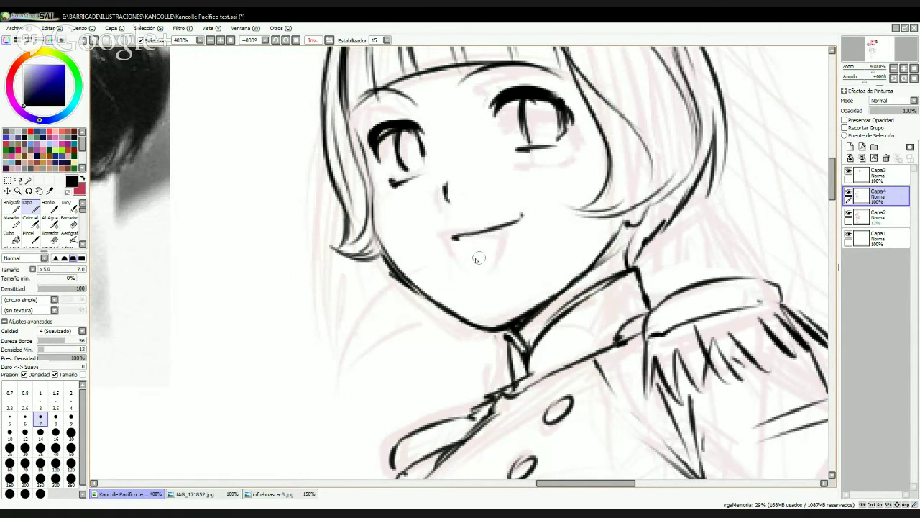
drag(477, 257, 469, 257)
key(ctrl+z)
drag(453, 253, 477, 257)
scroll(556, 185, down, 8)
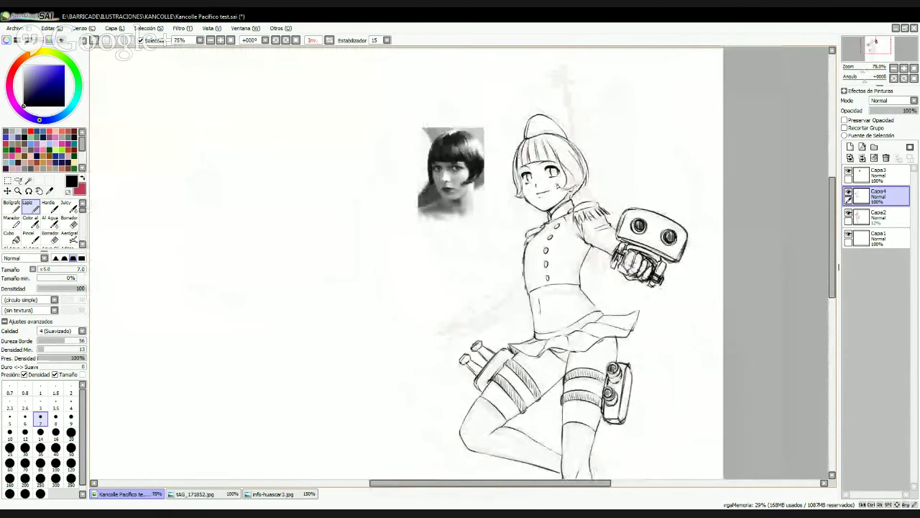
- Erase the mouth's lower lip line, leaving a simple closed smile, and add a small dot beneath it
scroll(556, 186, up, 3)
scroll(417, 234, up, 1)
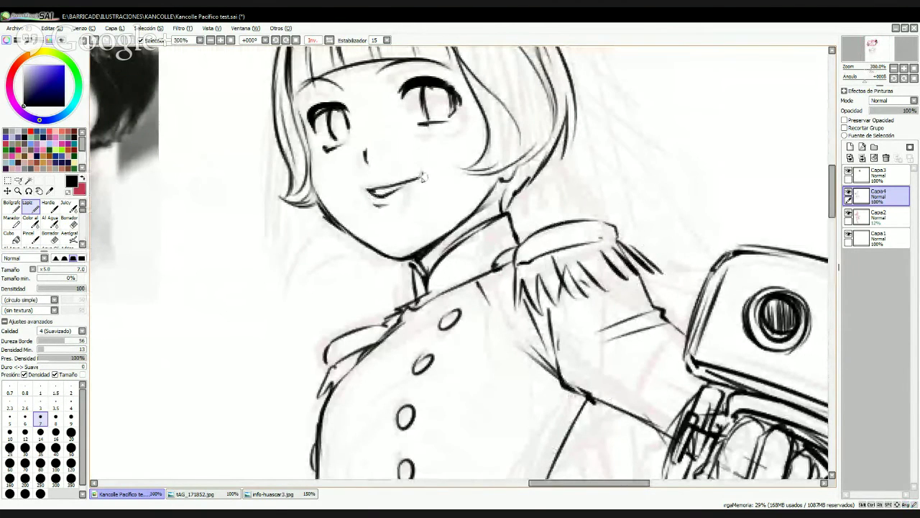
key(e)
mouse_move(375, 197)
mouse_down()
mouse_move(411, 184)
mouse_move(377, 180)
mouse_move(406, 184)
mouse_move(380, 191)
mouse_move(415, 181)
mouse_up()
key(n)
click(384, 203)
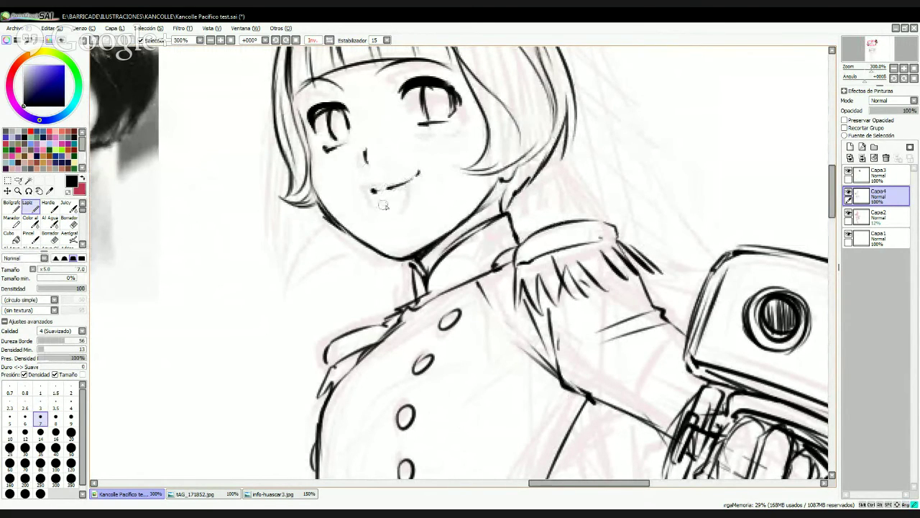
- Erase the old jaw line between the chin and the hair, and redraw a cleaner chin and jaw contour
mouse_move(339, 221)
mouse_down()
mouse_move(404, 255)
mouse_move(460, 225)
mouse_up()
key(e)
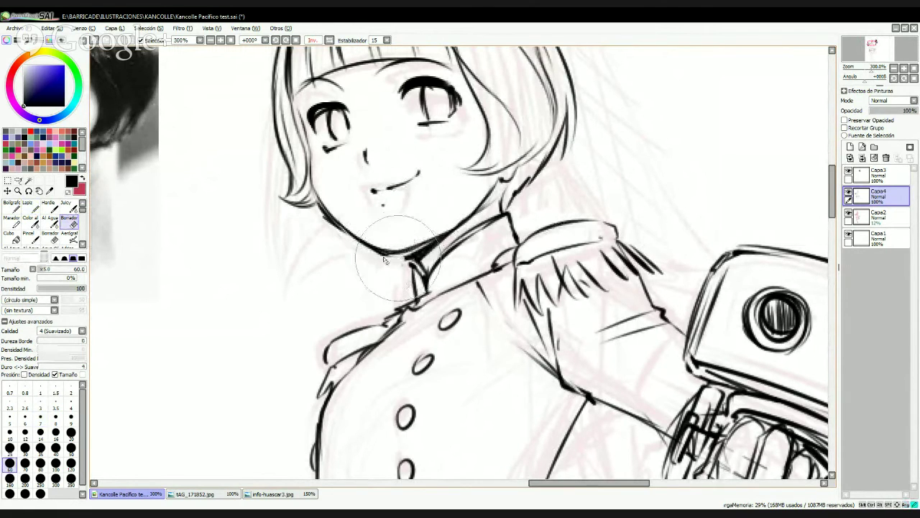
drag(418, 251, 480, 203)
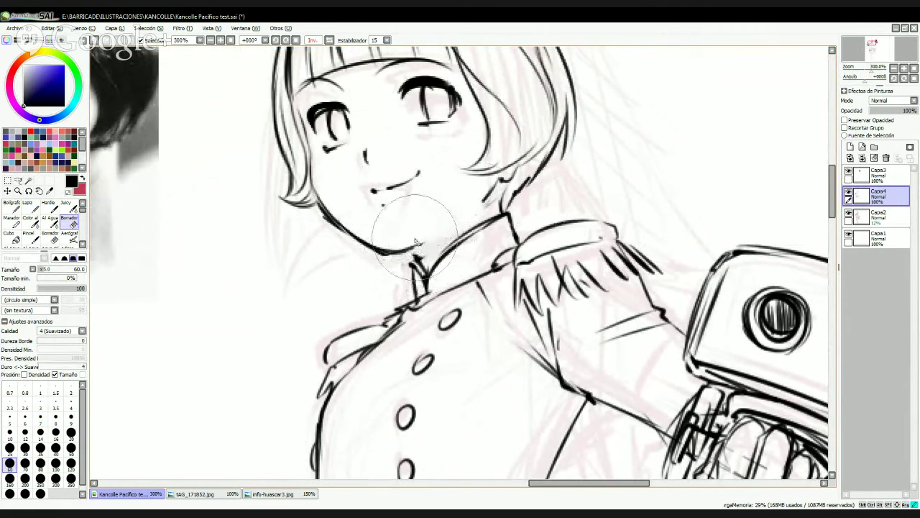
drag(417, 245, 494, 189)
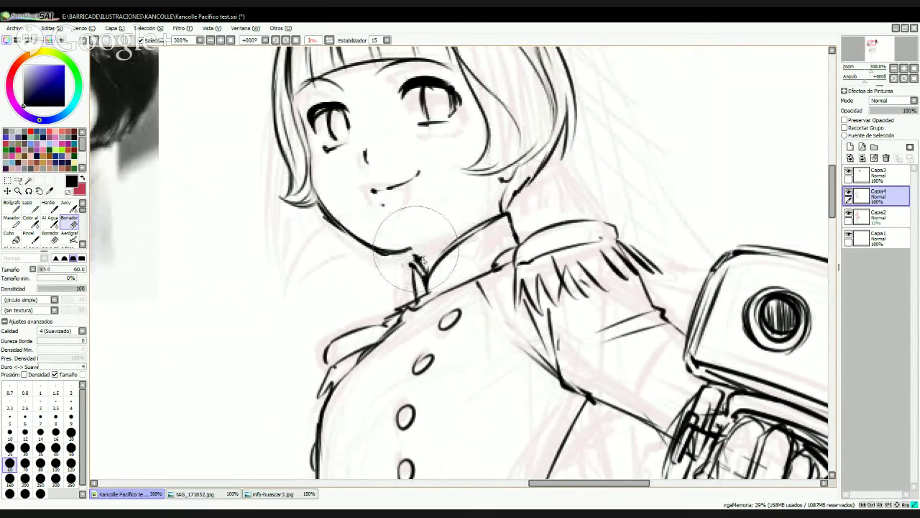
key(n)
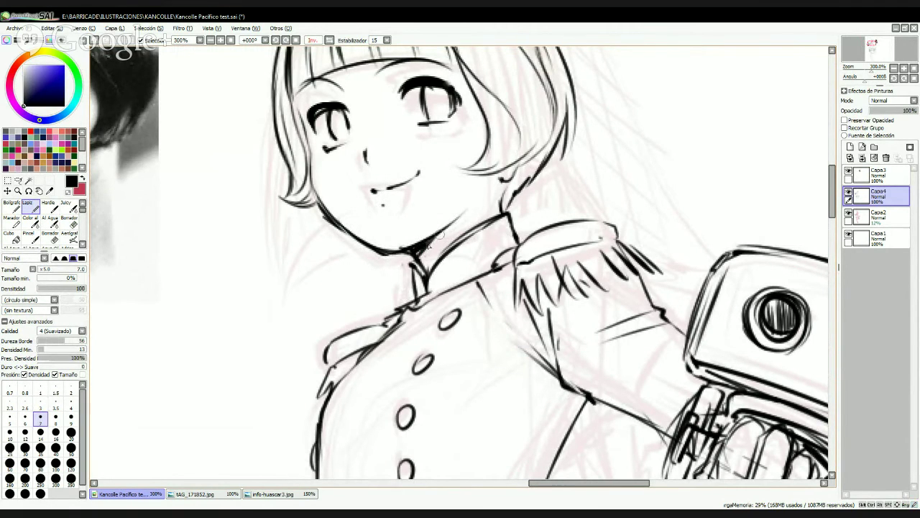
key(e)
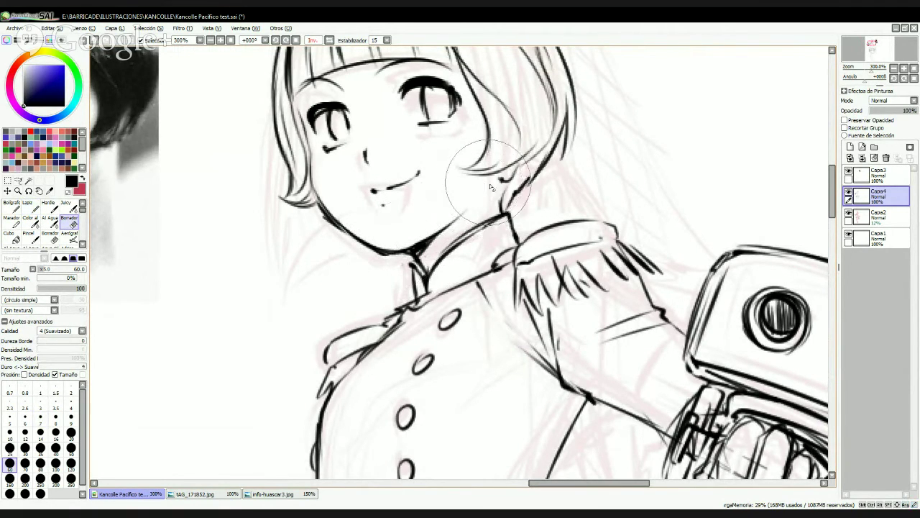
- Ink the neck line behind the jaw and extend the hair tips on both sides of the face
key(n)
mouse_move(494, 175)
mouse_down()
mouse_move(486, 185)
mouse_move(509, 184)
mouse_move(506, 209)
mouse_up()
key(e)
key(n)
drag(480, 175, 525, 163)
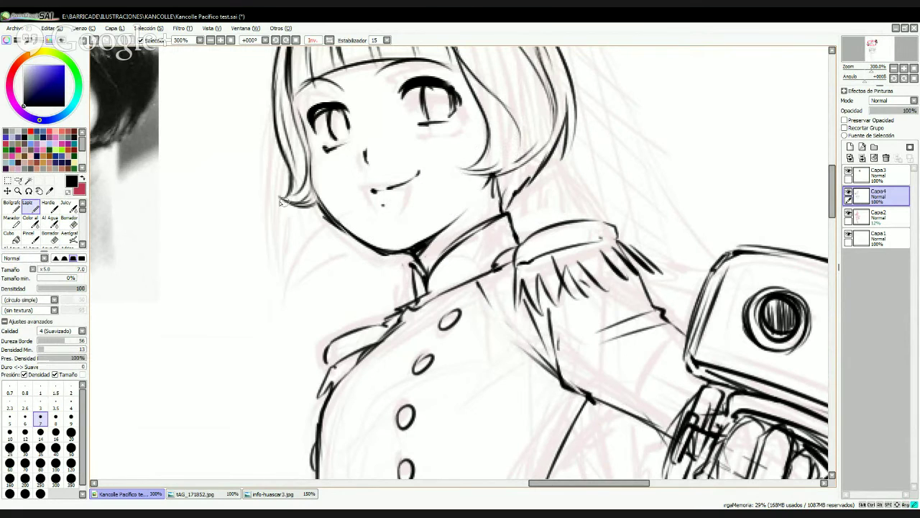
mouse_move(271, 194)
mouse_down()
mouse_move(319, 213)
mouse_move(292, 206)
mouse_move(288, 217)
mouse_move(332, 215)
mouse_up()
- Erase the eyebrows and the lower edge of the fringe above the eyes
key(space)
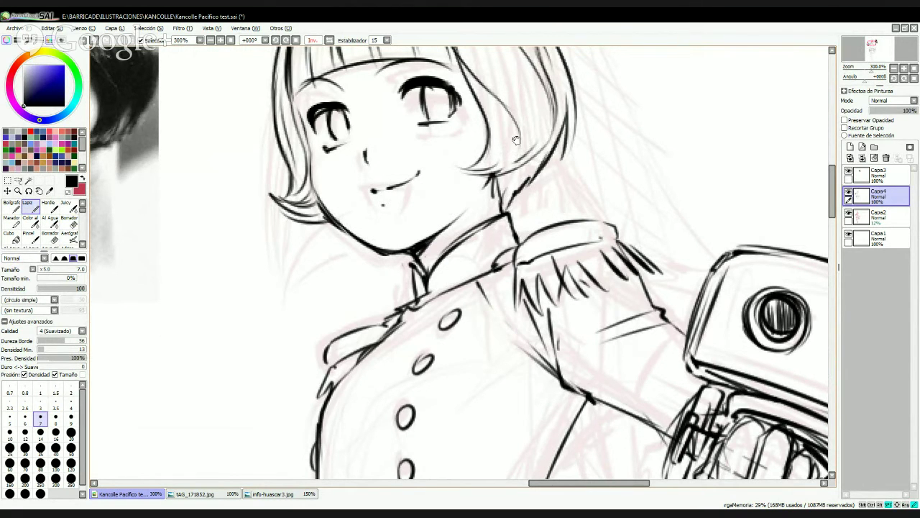
mouse_move(515, 139)
mouse_down()
mouse_move(545, 223)
mouse_move(570, 201)
mouse_up()
drag(367, 200, 391, 167)
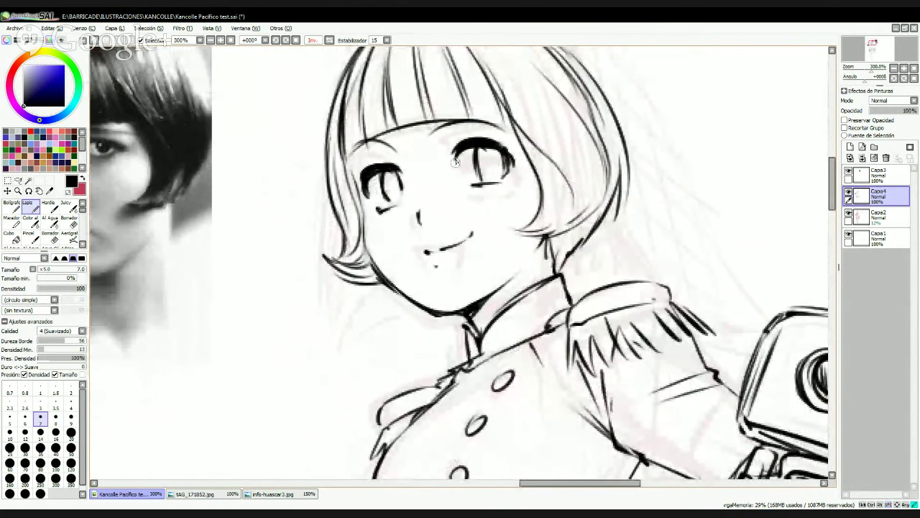
key(e)
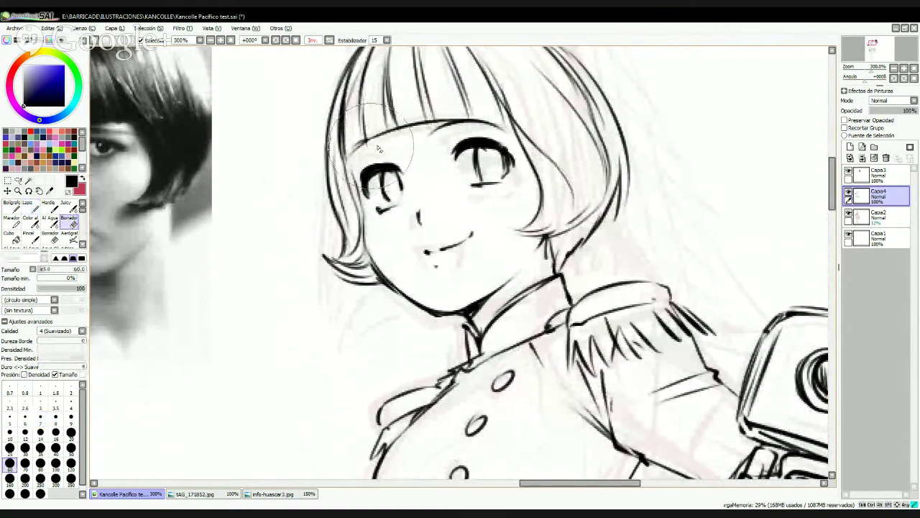
mouse_move(481, 130)
mouse_down()
mouse_move(356, 164)
mouse_move(427, 124)
mouse_move(484, 124)
mouse_move(505, 135)
mouse_move(446, 142)
mouse_up()
- Redraw the fringe's lower edge as one smooth curve just above the eyes, undoing unsatisfactory strokes
key(n)
mouse_move(351, 173)
mouse_down()
mouse_move(387, 142)
mouse_move(491, 120)
mouse_up()
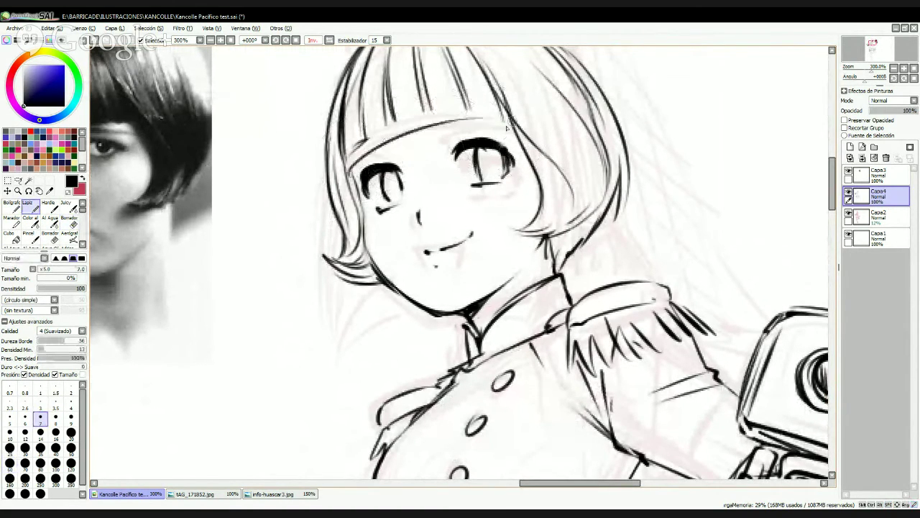
key(ctrl+z)
drag(351, 171, 505, 131)
drag(440, 128, 522, 131)
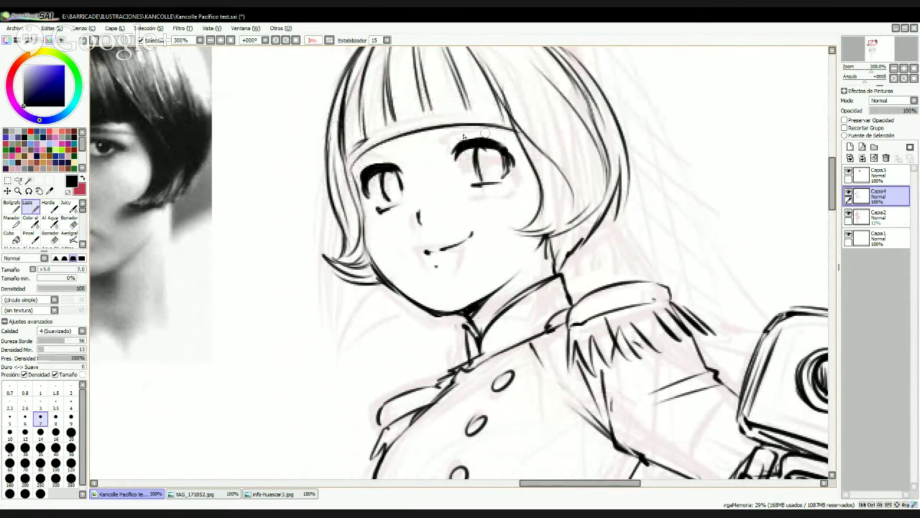
key(ctrl+z)
key(ctrl+z)
mouse_move(353, 178)
mouse_down()
mouse_move(412, 135)
mouse_move(524, 139)
mouse_up()
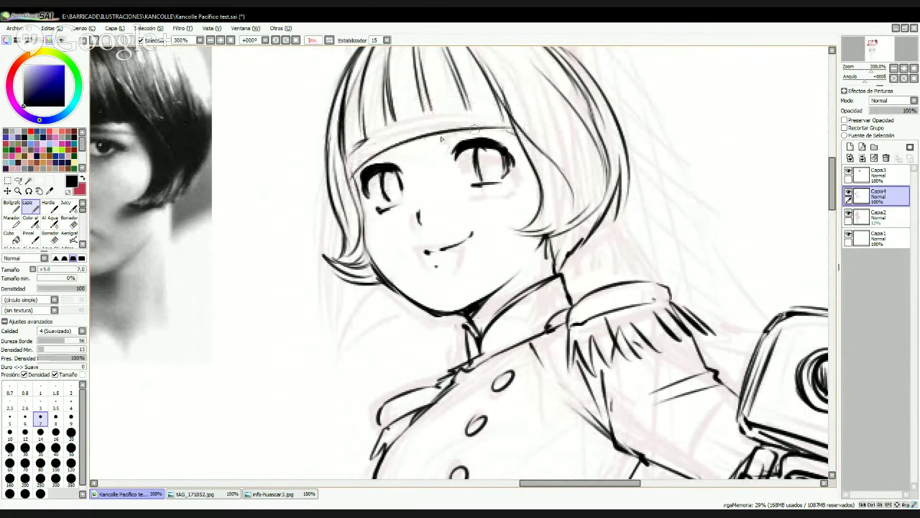
- Retrace the fringe's lower edge with a darker curve and extend the middle hair strands down to meet it
drag(392, 146, 525, 148)
key(ctrl+z)
drag(404, 144, 525, 136)
drag(460, 82, 477, 131)
drag(424, 98, 434, 129)
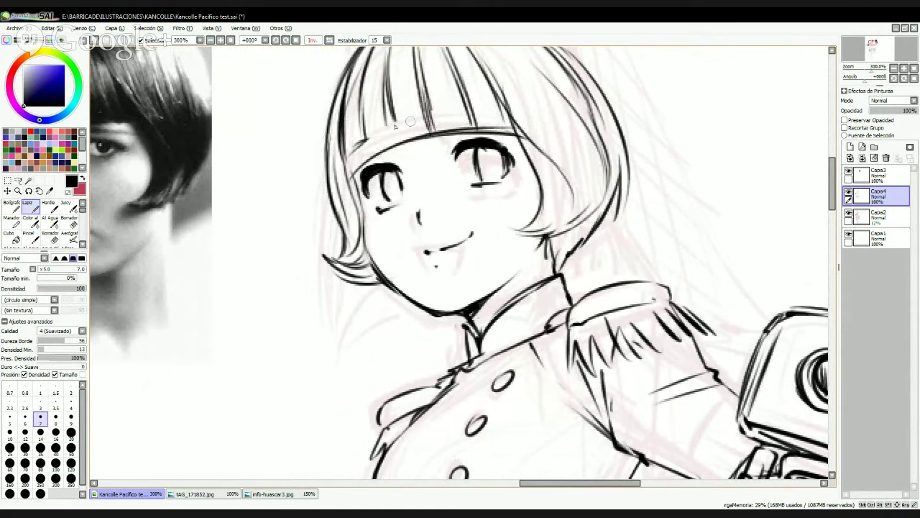
- Ink hair strands along the fringe and side lock on the far side of the face, undoing an unsatisfactory stroke
drag(391, 97, 394, 142)
drag(370, 108, 356, 161)
drag(363, 119, 354, 163)
drag(351, 148, 336, 194)
drag(341, 144, 335, 165)
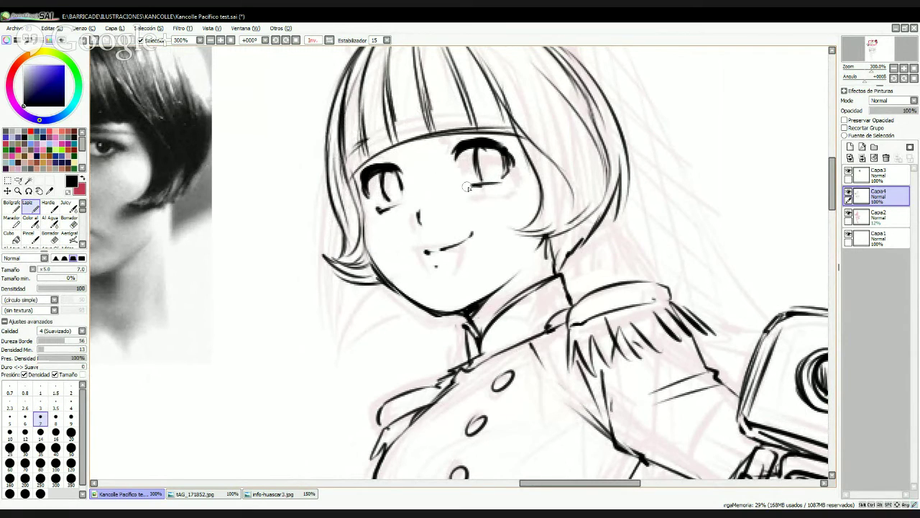
key(ctrl+z)
- Darken the near eye's lower lid and ink thin eyebrows over the fringe above both eyes, checking the face mirrored
drag(470, 187, 506, 177)
key(h)
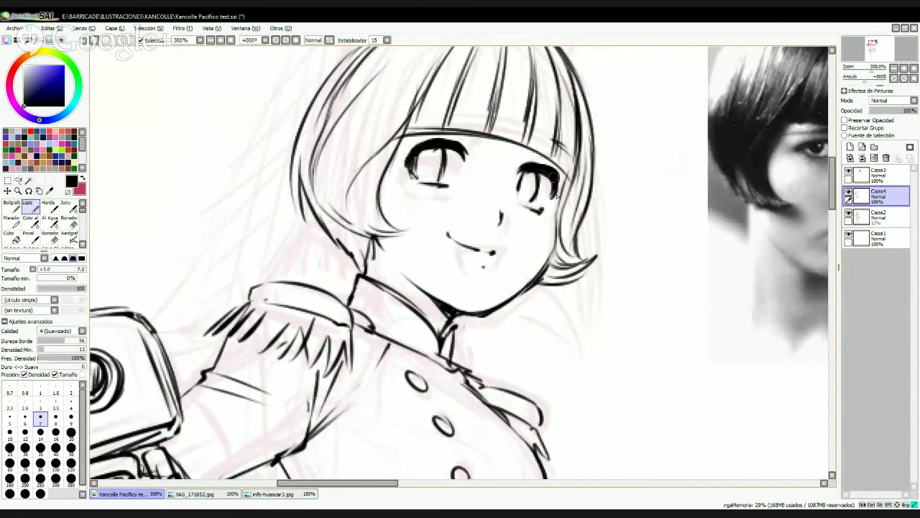
key(e)
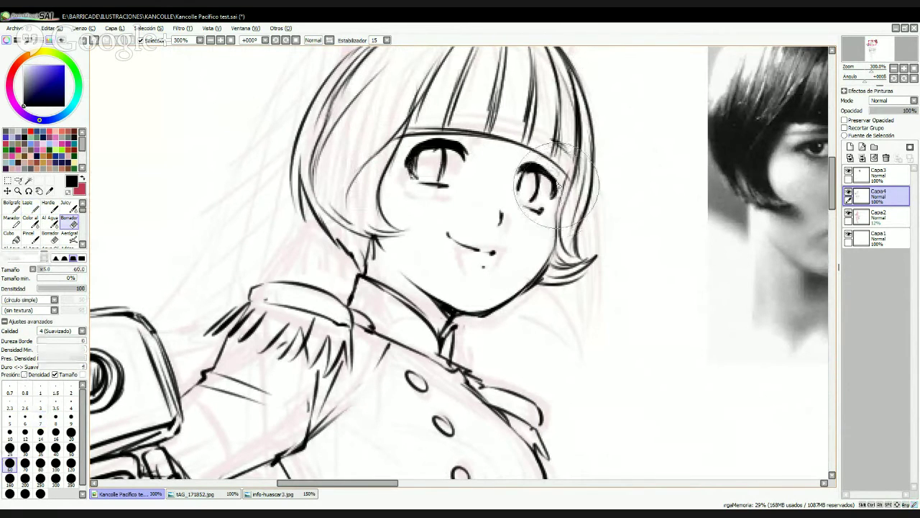
key(n)
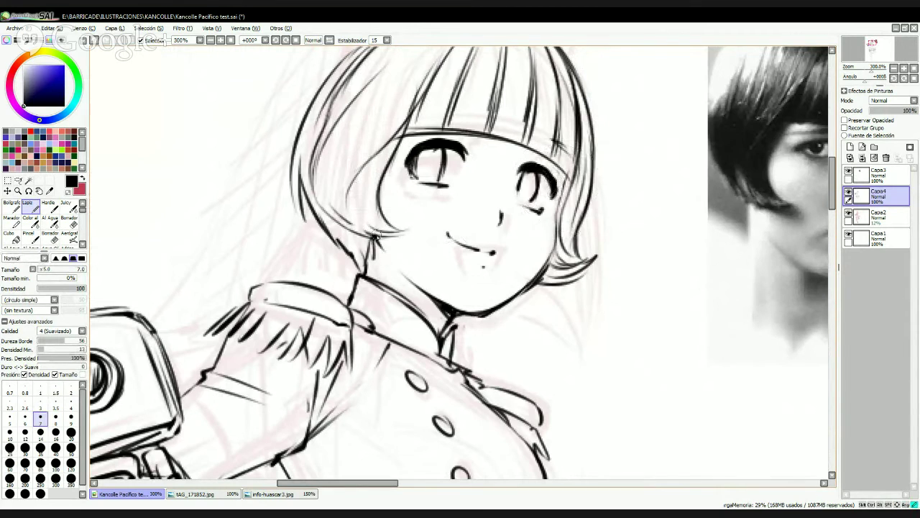
mouse_move(407, 129)
mouse_down()
mouse_move(487, 118)
mouse_move(562, 182)
mouse_move(546, 196)
mouse_move(536, 137)
mouse_move(565, 162)
mouse_up()
key(ctrl+z)
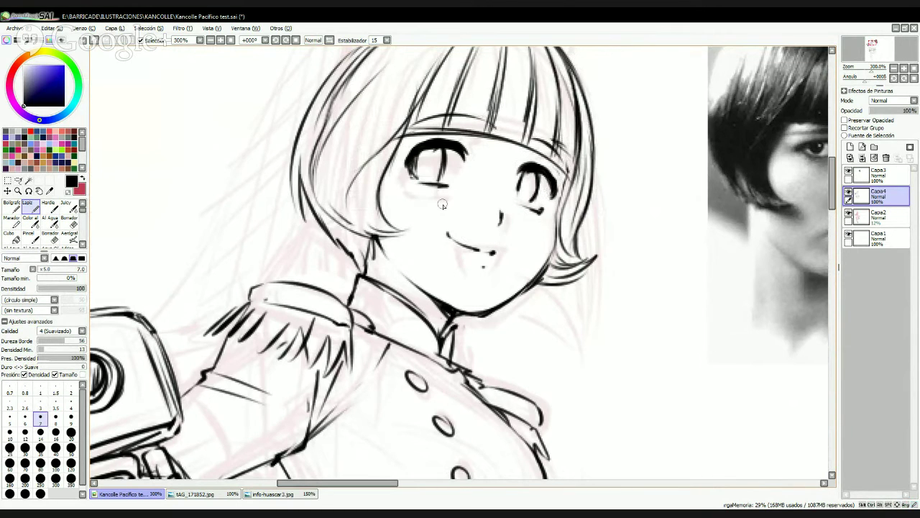
- Unmirror the view, lasso the eye on the far side of the face, and slightly reshape it with a transform
key(h)
scroll(498, 157, down, 4)
scroll(489, 138, up, 2)
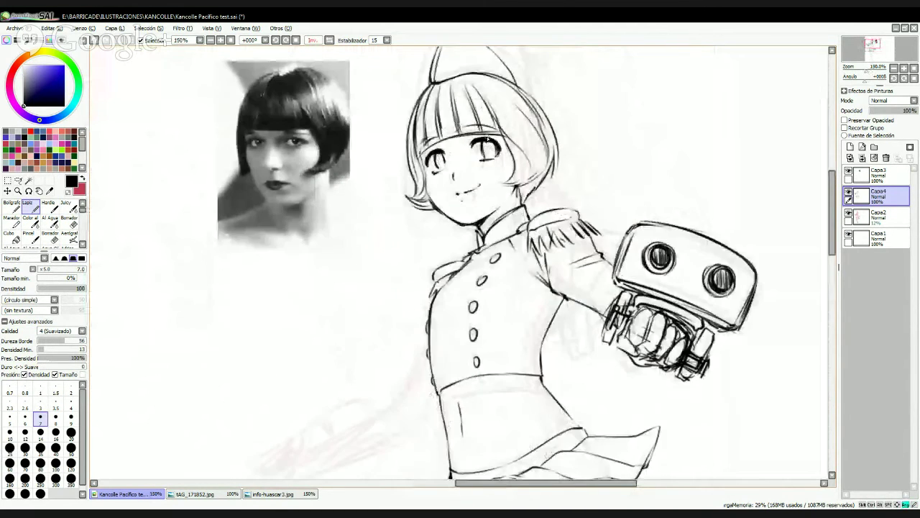
scroll(488, 138, up, 2)
key(l)
mouse_move(404, 220)
mouse_down()
mouse_move(406, 153)
mouse_move(379, 160)
mouse_move(363, 186)
mouse_move(373, 214)
mouse_move(401, 234)
mouse_up()
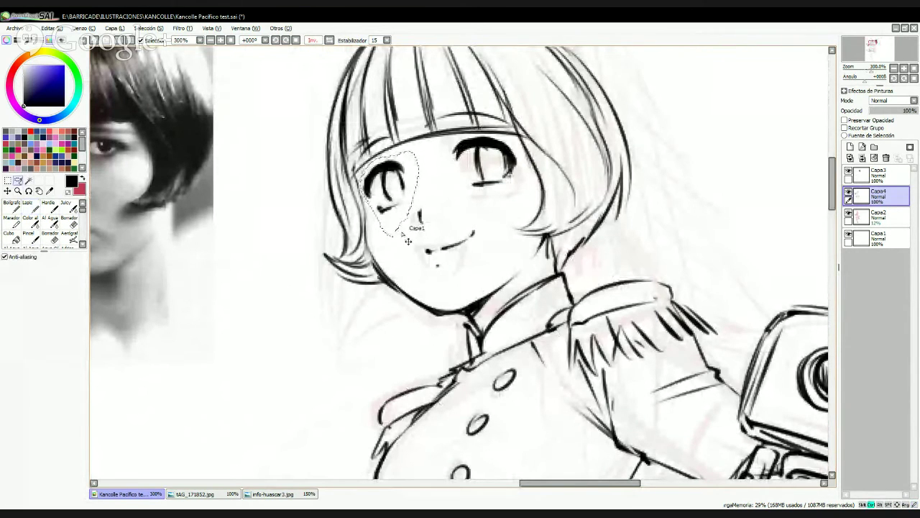
key(ctrl+t)
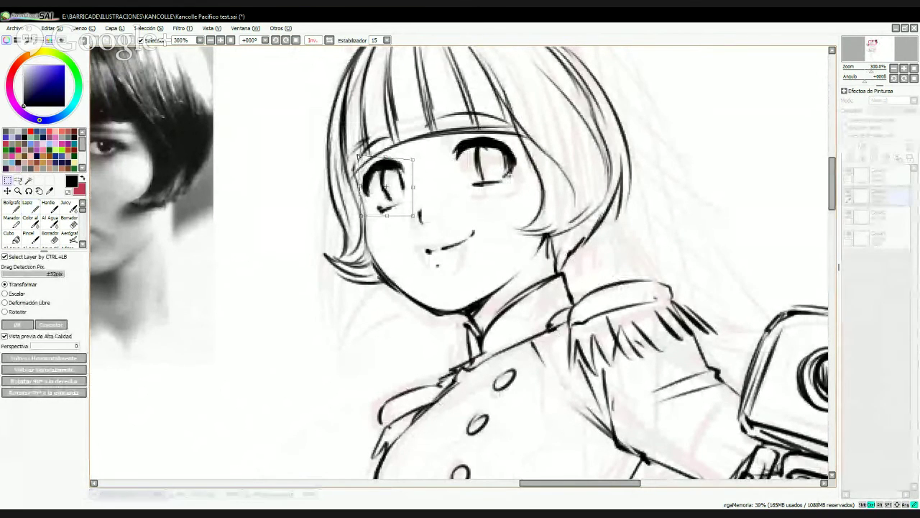
mouse_move(358, 156)
mouse_down()
mouse_move(415, 156)
mouse_move(400, 173)
mouse_move(404, 200)
mouse_up()
key(Return)
key(ctrl+d)
- Touch up the lash line at the near eye's inner corner and save the drawing
key(n)
key(ctrl+z)
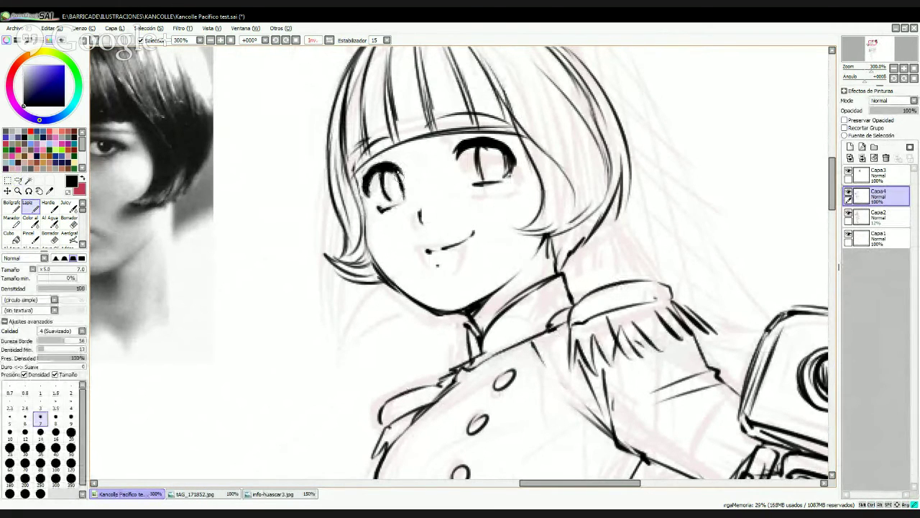
drag(456, 159, 462, 151)
key(ctrl+s)
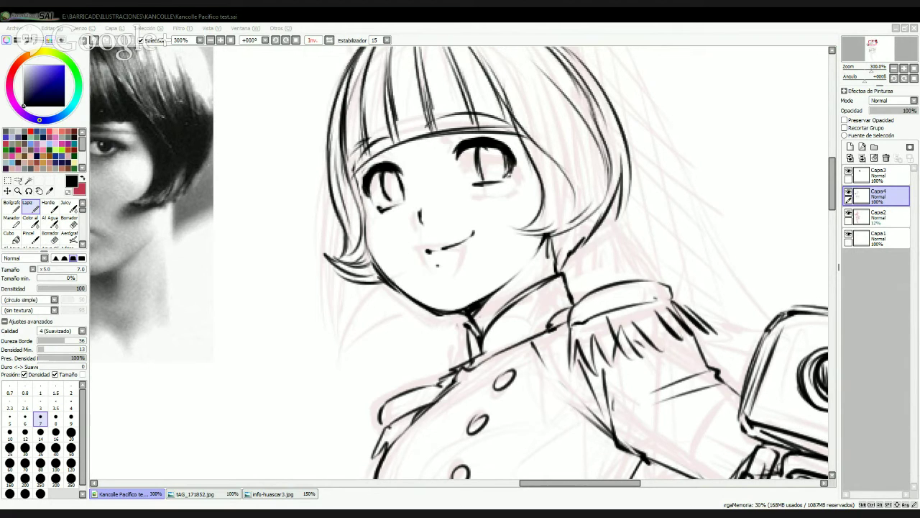
- Ink the outer contour of the lowered arm from the torso down to the elbow, with short crease lines
click(180, 507)
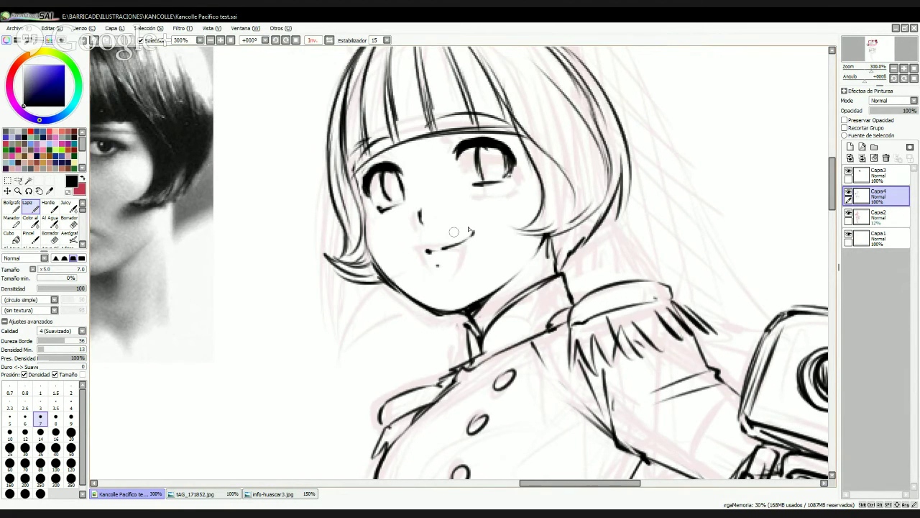
drag(454, 232, 447, 203)
drag(543, 424, 494, 242)
drag(470, 317, 553, 84)
drag(371, 155, 454, 243)
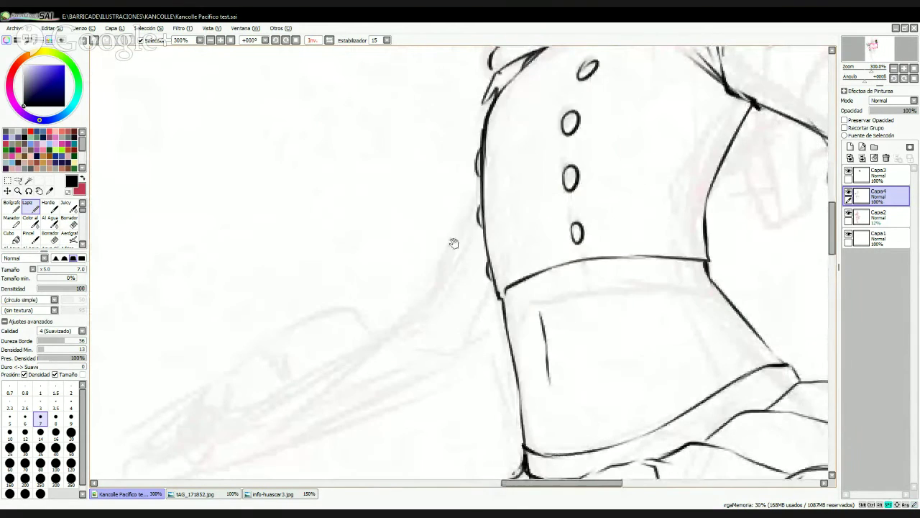
mouse_move(381, 332)
mouse_down()
mouse_move(425, 310)
mouse_move(403, 315)
mouse_move(464, 314)
mouse_move(439, 258)
mouse_move(498, 91)
mouse_up()
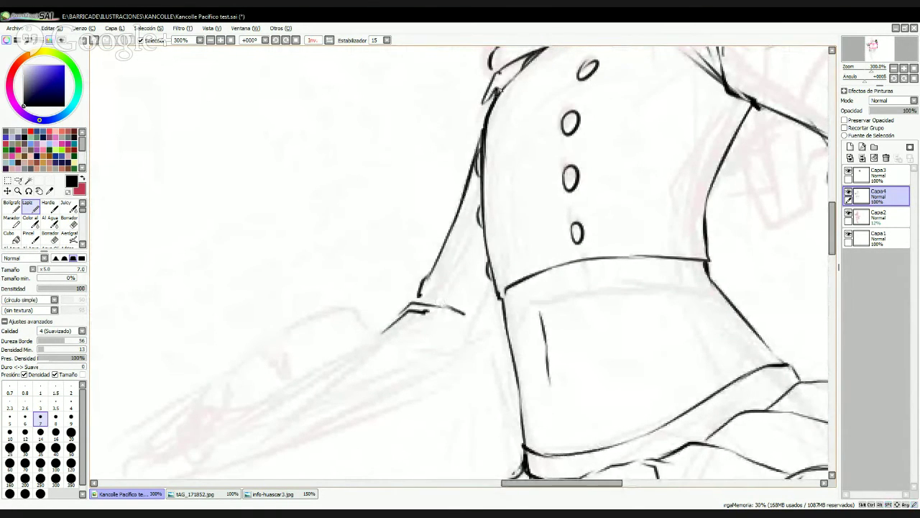
- Ink the underside of the lowered forearm as a long line from the waist toward the wrist
drag(512, 274, 519, 133)
drag(384, 265, 470, 240)
mouse_move(411, 274)
mouse_down()
mouse_move(581, 191)
mouse_move(598, 163)
mouse_up()
drag(468, 220, 589, 158)
drag(463, 251, 584, 192)
- Mirror the canvas and ink the forearm's straight upper edge from the elbow toward the wrist
scroll(647, 91, down, 4)
drag(685, 118, 483, 291)
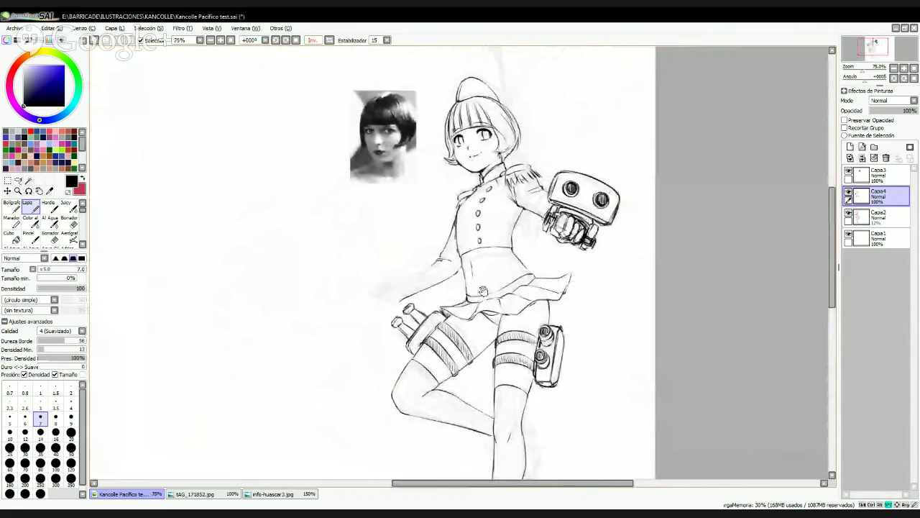
scroll(483, 290, up, 3)
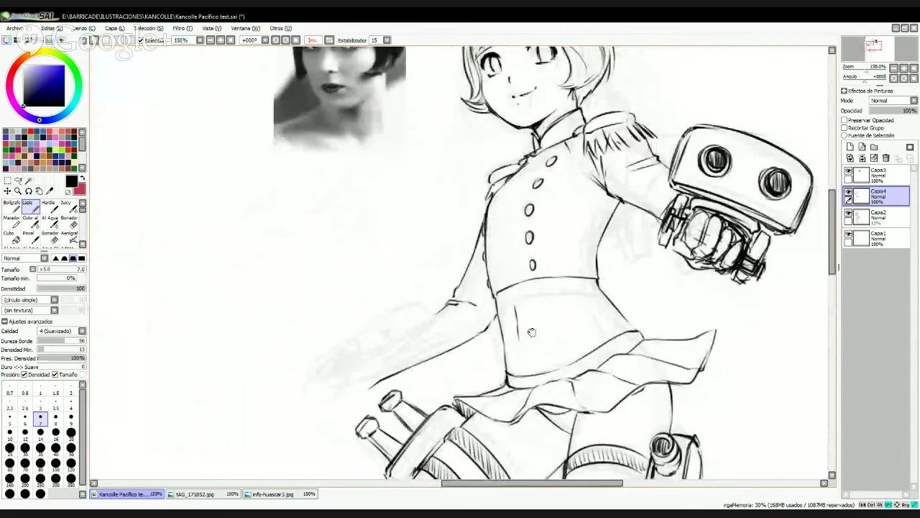
mouse_move(533, 332)
mouse_down()
mouse_move(485, 255)
mouse_move(333, 290)
mouse_up()
drag(575, 285, 455, 310)
drag(565, 227, 492, 308)
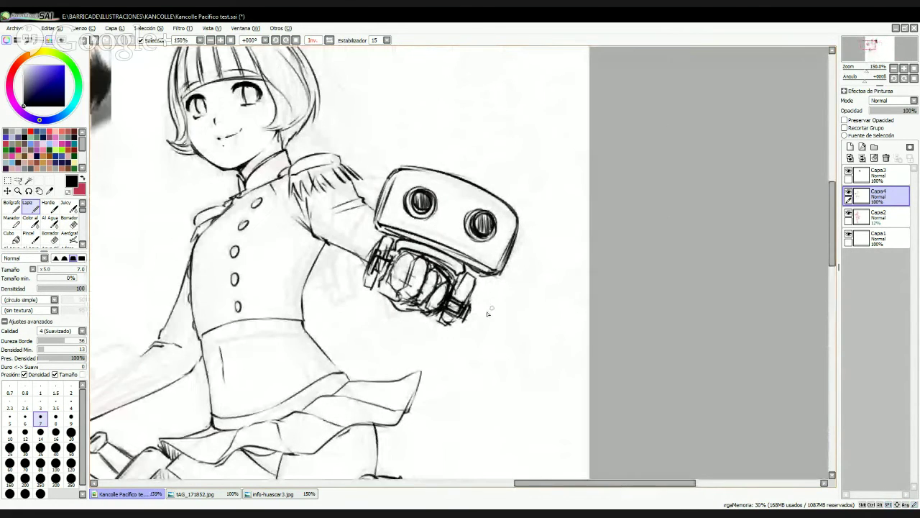
drag(389, 305, 762, 119)
scroll(374, 253, up, 2)
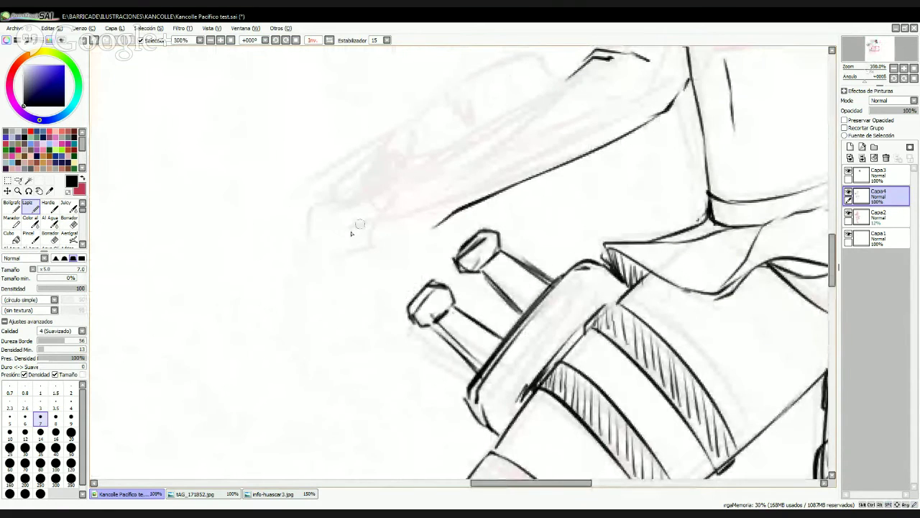
key(h)
drag(436, 179, 542, 316)
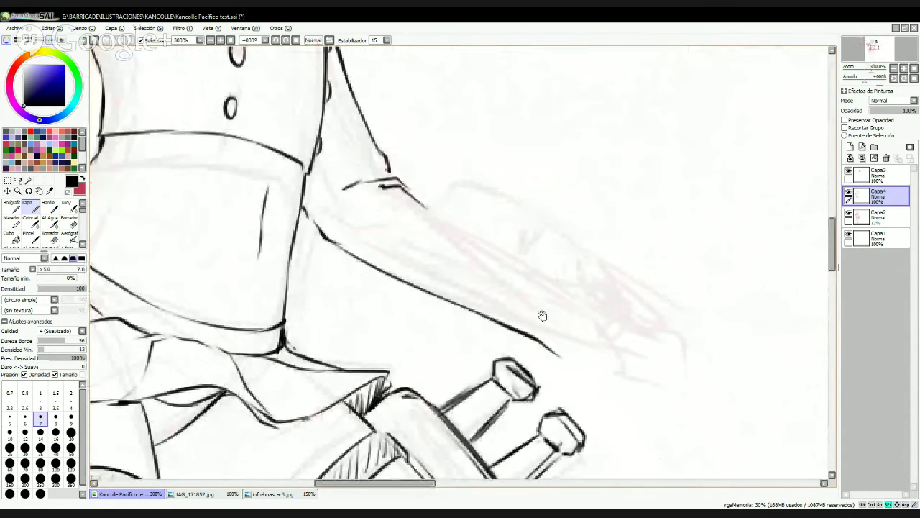
mouse_move(404, 187)
mouse_down()
mouse_move(611, 309)
mouse_move(496, 239)
mouse_up()
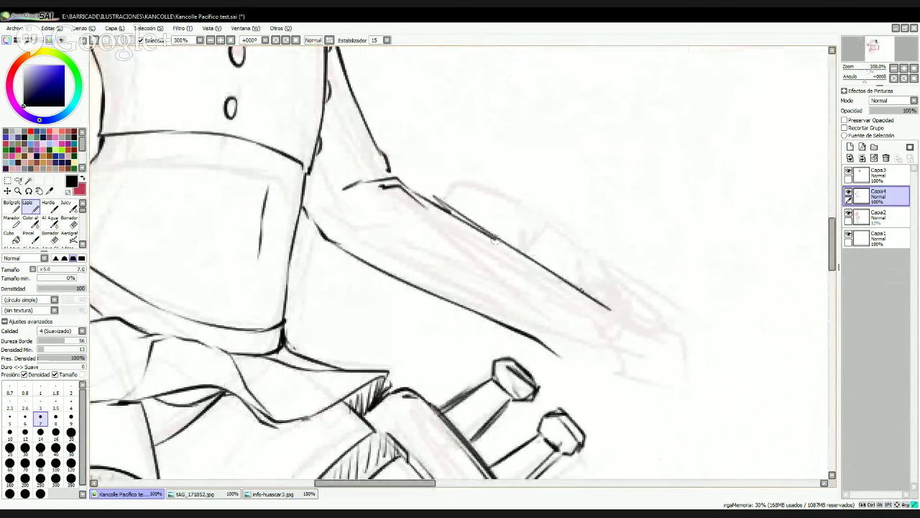
drag(581, 289, 493, 232)
- Ink two pairs of curved strap lines across the forearm, undoing the first line near the elbow
mouse_move(431, 210)
mouse_down()
mouse_move(394, 275)
mouse_move(425, 248)
mouse_up()
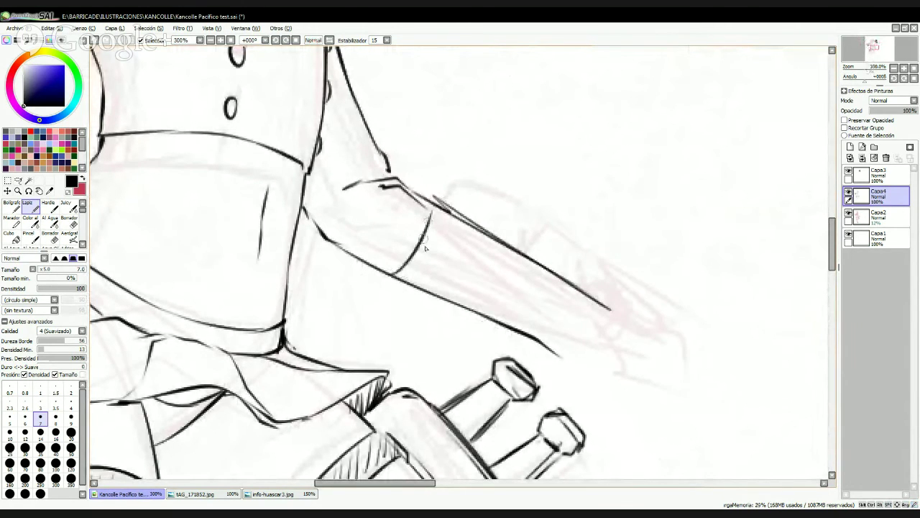
key(ctrl+z)
mouse_move(408, 283)
mouse_down()
mouse_move(435, 252)
mouse_move(475, 237)
mouse_up()
drag(440, 290, 475, 235)
drag(413, 282, 451, 215)
mouse_move(493, 317)
mouse_down()
mouse_move(522, 256)
mouse_move(494, 314)
mouse_move(523, 256)
mouse_move(533, 310)
mouse_move(550, 279)
mouse_up()
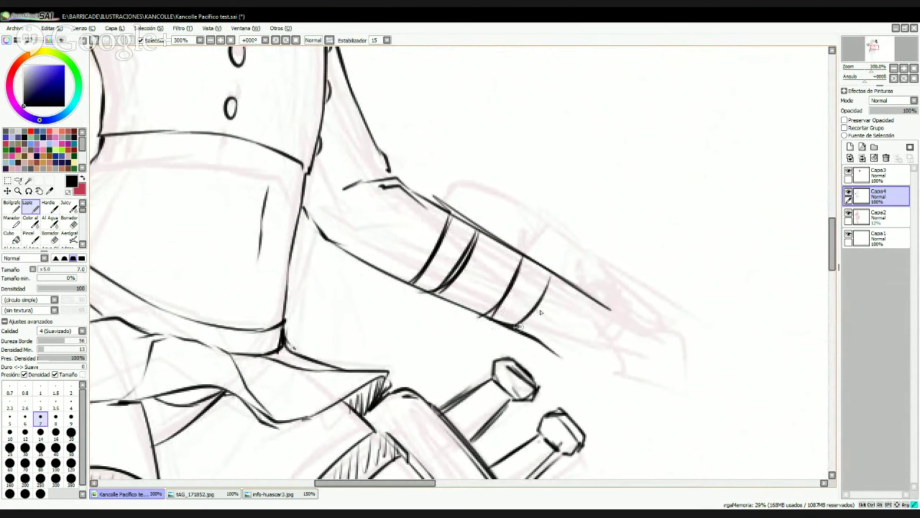
- Close the sleeve at the wrist with a curved cuff line joining the forearm's upper and lower edges
key(space)
drag(348, 320, 758, 242)
drag(501, 247, 520, 259)
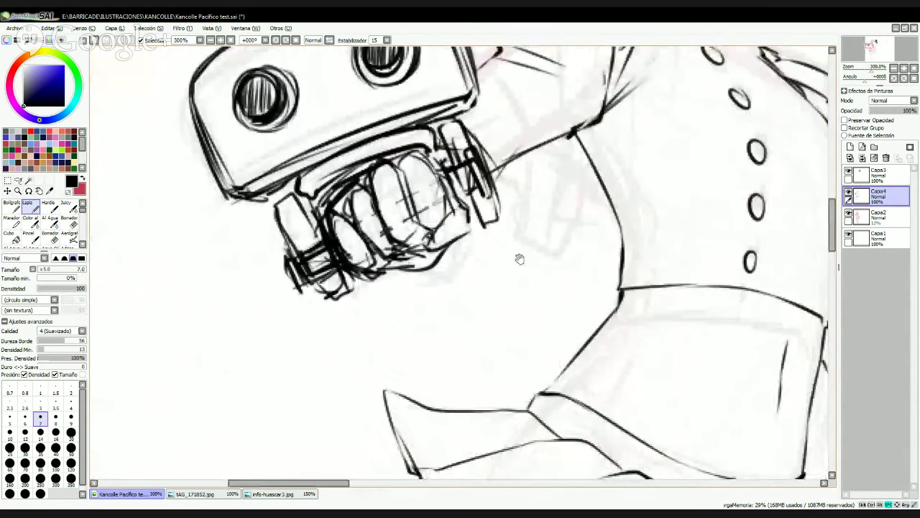
drag(605, 196, 565, 360)
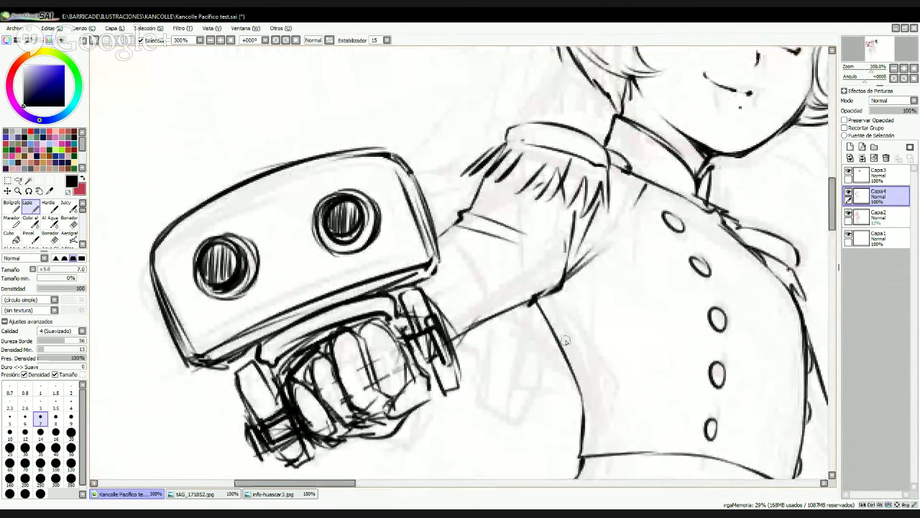
drag(759, 259, 450, 172)
drag(673, 417, 421, 216)
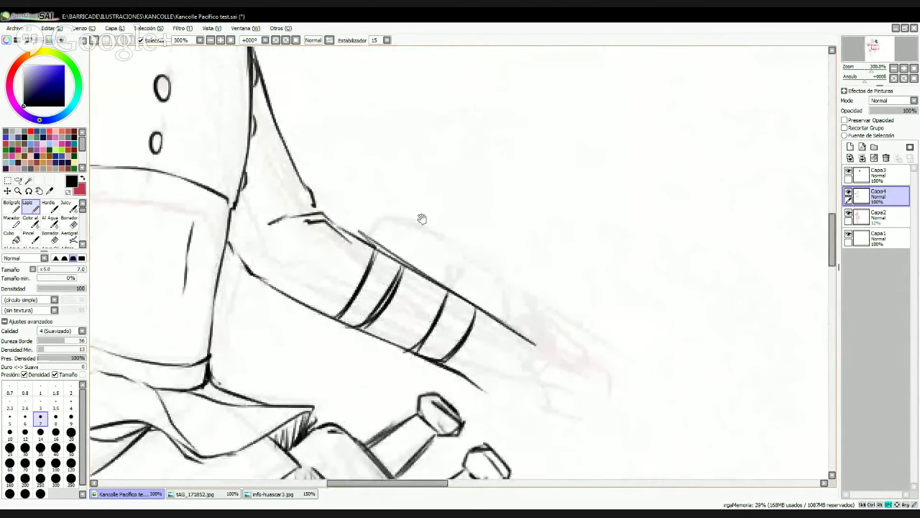
drag(498, 363, 469, 299)
mouse_move(407, 306)
mouse_down()
mouse_move(461, 339)
mouse_move(506, 290)
mouse_up()
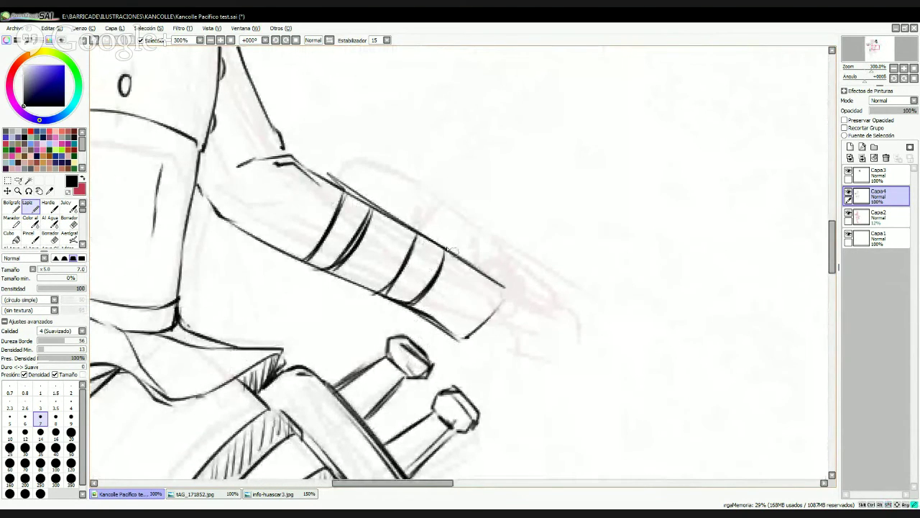
drag(449, 252, 511, 282)
drag(511, 283, 467, 336)
drag(467, 337, 507, 289)
- Ink a rounded turret on a thin base plate along the forearm's upper edge, with an inner contour line
drag(292, 157, 410, 226)
mouse_move(345, 173)
mouse_down()
mouse_move(461, 258)
mouse_move(405, 218)
mouse_move(471, 249)
mouse_move(363, 180)
mouse_move(400, 193)
mouse_move(476, 254)
mouse_move(461, 246)
mouse_up()
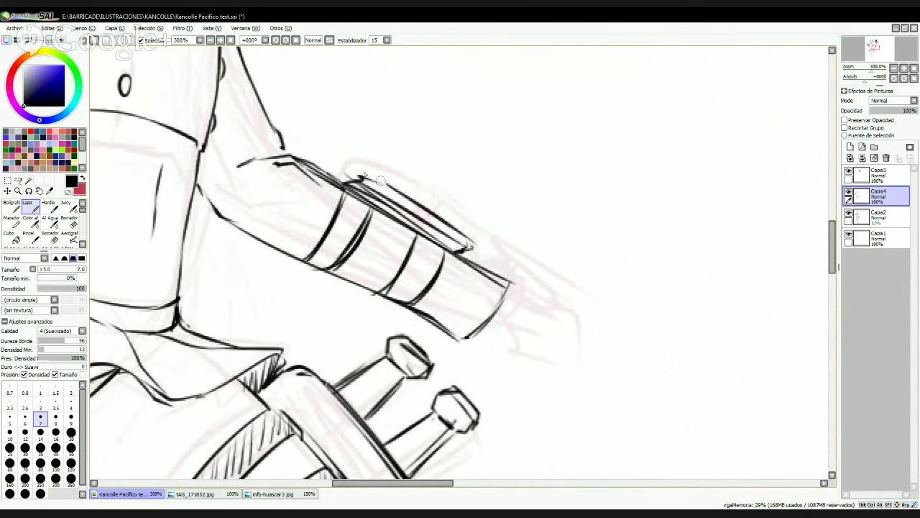
mouse_move(337, 173)
mouse_down()
mouse_move(359, 142)
mouse_move(338, 152)
mouse_move(370, 121)
mouse_move(486, 196)
mouse_up()
mouse_move(388, 127)
mouse_down()
mouse_move(361, 135)
mouse_move(414, 136)
mouse_move(499, 215)
mouse_up()
mouse_move(469, 260)
mouse_down()
mouse_move(489, 246)
mouse_move(505, 210)
mouse_up()
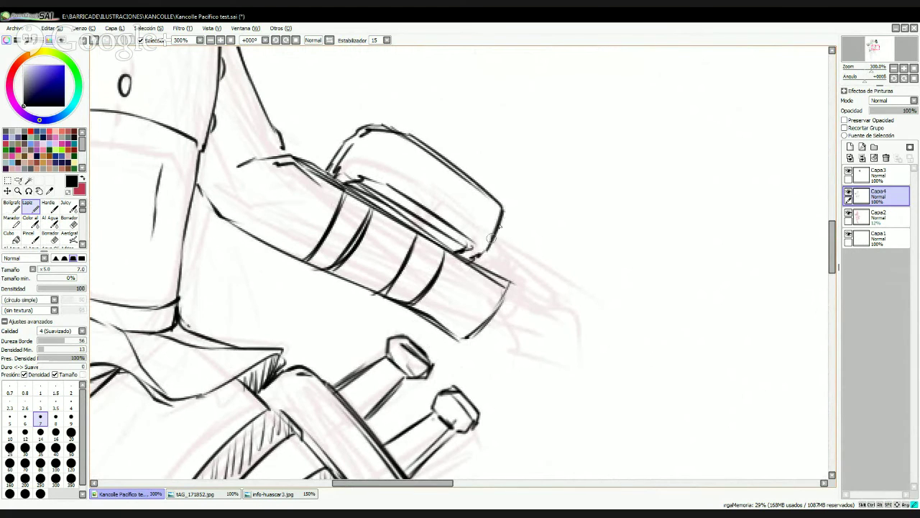
drag(490, 241, 502, 207)
drag(355, 174, 367, 135)
- Ink a long gun barrel with a rounded tip extending from the front of the forearm turret
drag(496, 226, 610, 301)
mouse_move(483, 251)
mouse_down()
mouse_move(577, 310)
mouse_move(592, 312)
mouse_move(601, 297)
mouse_up()
drag(502, 223, 594, 288)
drag(533, 251, 601, 297)
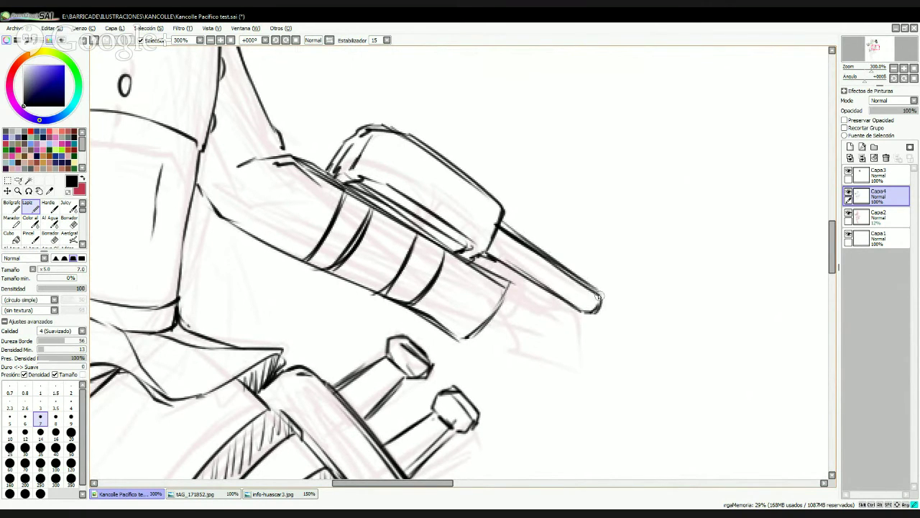
- Ink the wrist and the first outlines of the open hand below the gun barrel
drag(465, 225, 515, 253)
drag(502, 181, 497, 198)
drag(467, 227, 506, 279)
mouse_move(489, 245)
mouse_down()
mouse_move(520, 258)
mouse_move(568, 274)
mouse_move(617, 274)
mouse_up()
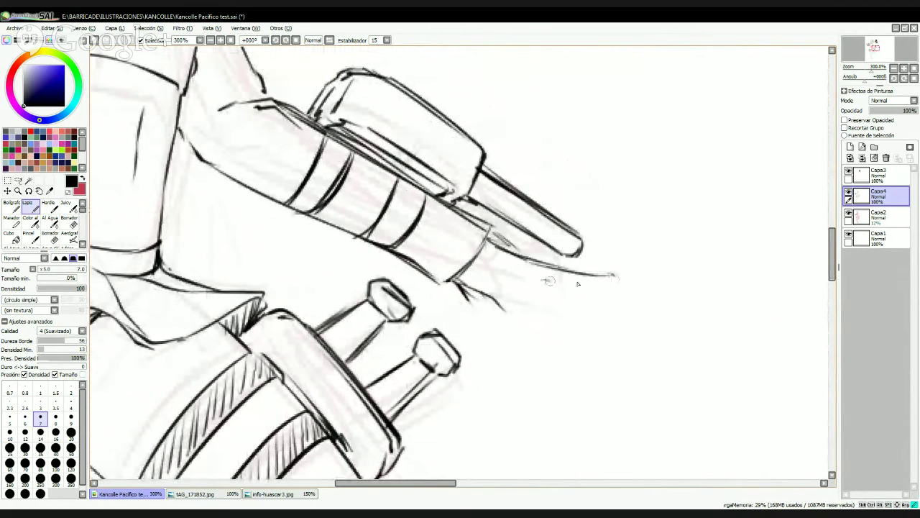
drag(544, 281, 580, 280)
- Unmirror the canvas, lasso the gun barrel, and rotate it upward away from the hand
drag(591, 164, 559, 284)
key(h)
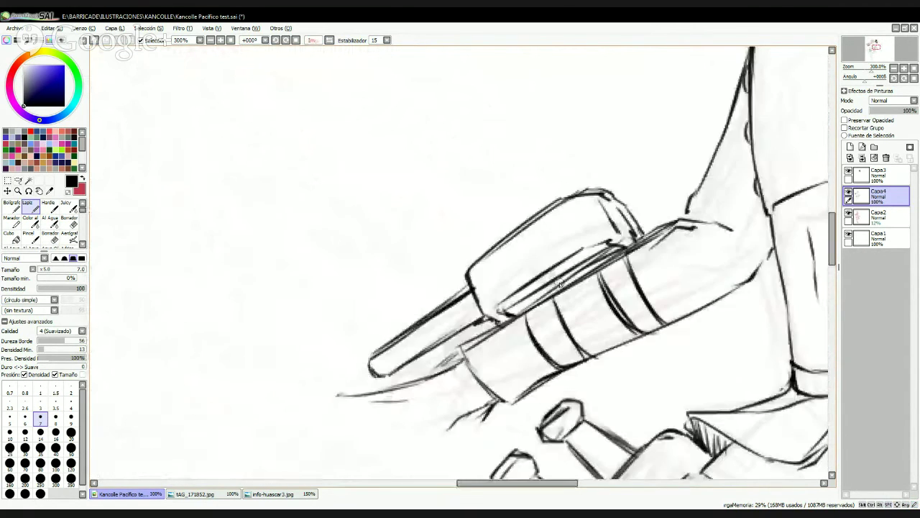
scroll(559, 284, down, 3)
scroll(547, 286, up, 3)
mouse_move(500, 238)
mouse_down()
mouse_move(456, 211)
mouse_move(341, 278)
mouse_move(397, 331)
mouse_move(474, 306)
mouse_move(509, 275)
mouse_up()
key(l)
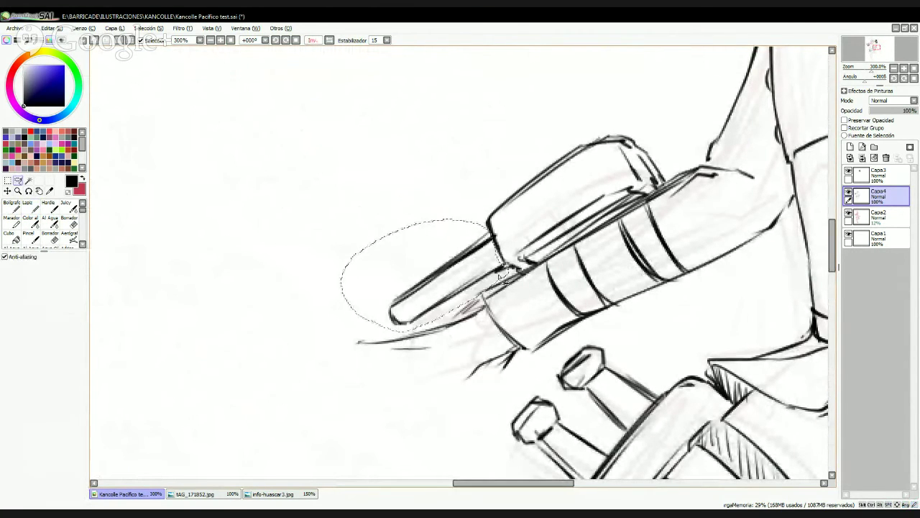
key(ctrl+t)
drag(590, 201, 602, 231)
drag(470, 279, 469, 257)
key(Return)
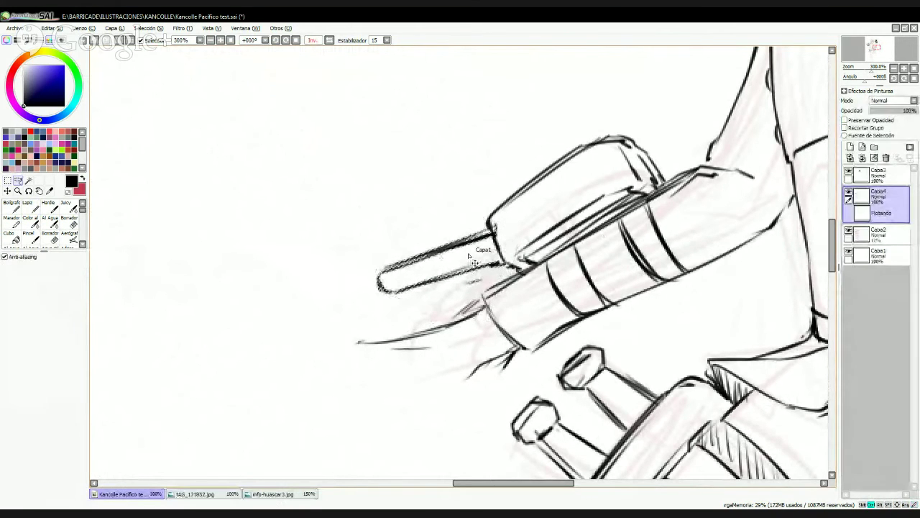
key(ctrl+d)
- Ink the open hand's slender extended fingers, palm and lowered thumb, undoing one stray finger stroke
drag(530, 326, 544, 218)
key(n)
mouse_move(384, 234)
mouse_down()
mouse_move(349, 234)
mouse_move(389, 252)
mouse_move(368, 251)
mouse_move(445, 247)
mouse_move(442, 259)
mouse_move(479, 217)
mouse_up()
mouse_move(421, 254)
mouse_down()
mouse_move(460, 266)
mouse_move(459, 284)
mouse_move(483, 243)
mouse_move(502, 237)
mouse_up()
mouse_move(454, 264)
mouse_down()
mouse_move(441, 335)
mouse_move(447, 355)
mouse_move(533, 243)
mouse_up()
mouse_move(424, 228)
mouse_down()
mouse_move(372, 222)
mouse_move(440, 225)
mouse_up()
key(ctrl+z)
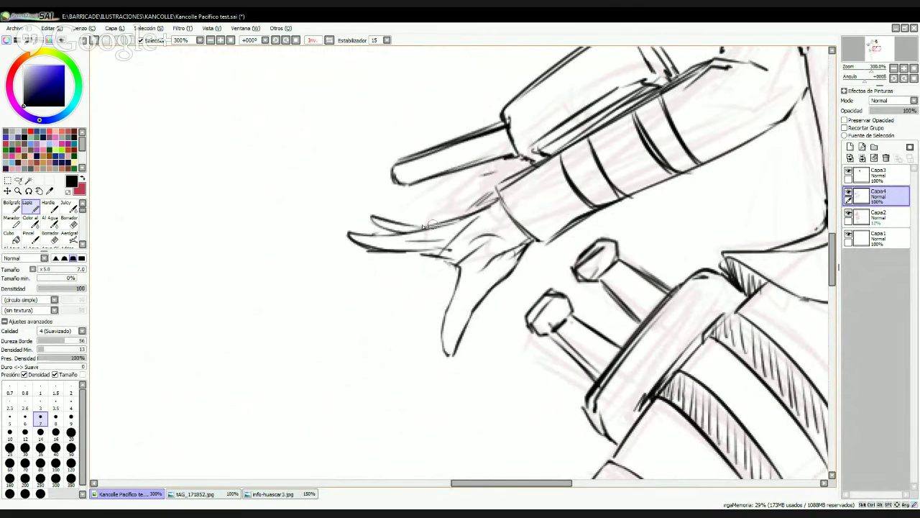
mouse_move(374, 218)
mouse_down()
mouse_move(410, 235)
mouse_move(477, 206)
mouse_up()
drag(467, 211, 504, 198)
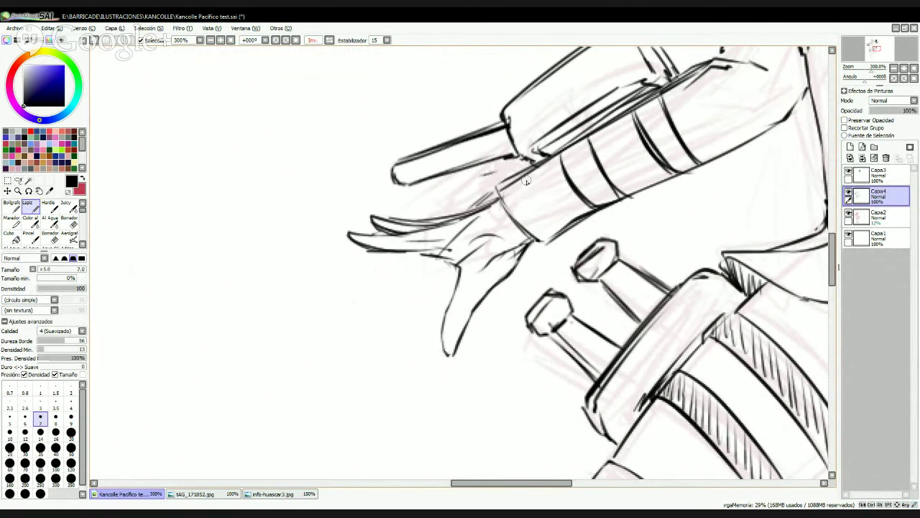
- Erase part of the open hand's lowered thumb, re-ink it slightly shorter, and unmirror the canvas
key(Page_Down)
key(Page_Down)
key(Page_Down)
key(Page_Down)
scroll(527, 182, up, 4)
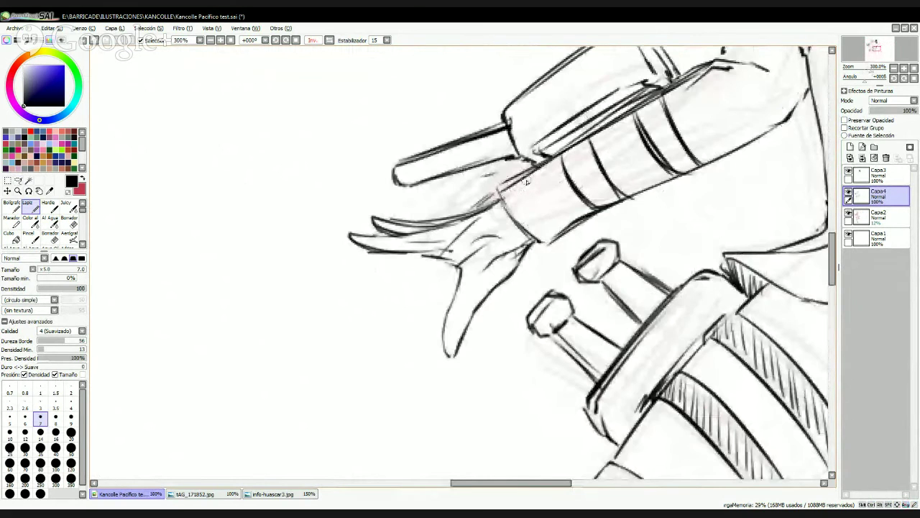
key(e)
mouse_move(464, 311)
mouse_down()
mouse_move(473, 277)
mouse_move(410, 249)
mouse_move(483, 208)
mouse_move(490, 271)
mouse_move(407, 253)
mouse_move(466, 271)
mouse_move(454, 319)
mouse_move(466, 335)
mouse_move(495, 279)
mouse_move(532, 243)
mouse_up()
key(n)
key(h)
scroll(545, 191, down, 3)
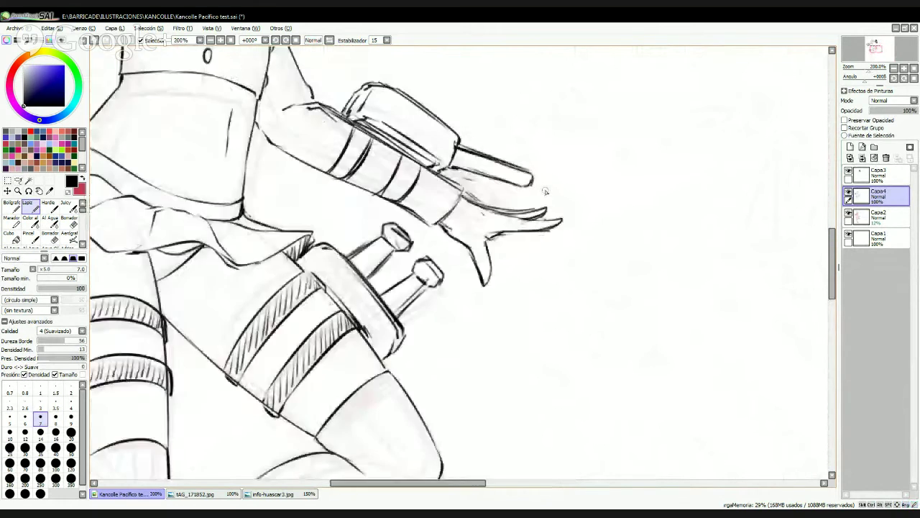
- Erase the thumb and re-ink it as a short pointed shape joined to the palm and wrist of the open hand
scroll(545, 191, up, 2)
scroll(546, 192, up, 1)
key(e)
mouse_move(484, 311)
mouse_down()
mouse_move(437, 287)
mouse_move(466, 316)
mouse_up()
key(n)
mouse_move(393, 253)
mouse_down()
mouse_move(432, 279)
mouse_move(436, 298)
mouse_move(460, 269)
mouse_move(456, 345)
mouse_up()
key(ctrl+z)
key(ctrl+z)
key(e)
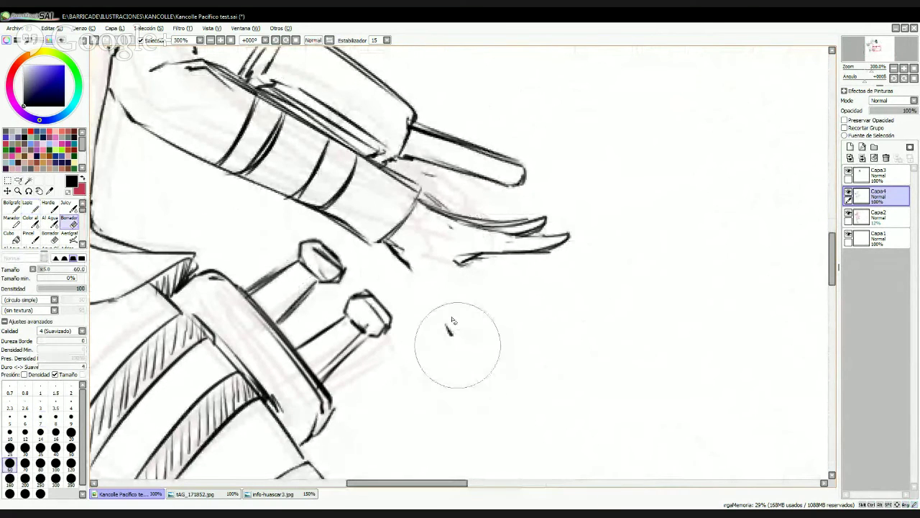
key(n)
mouse_move(407, 264)
mouse_down()
mouse_move(479, 322)
mouse_move(463, 268)
mouse_up()
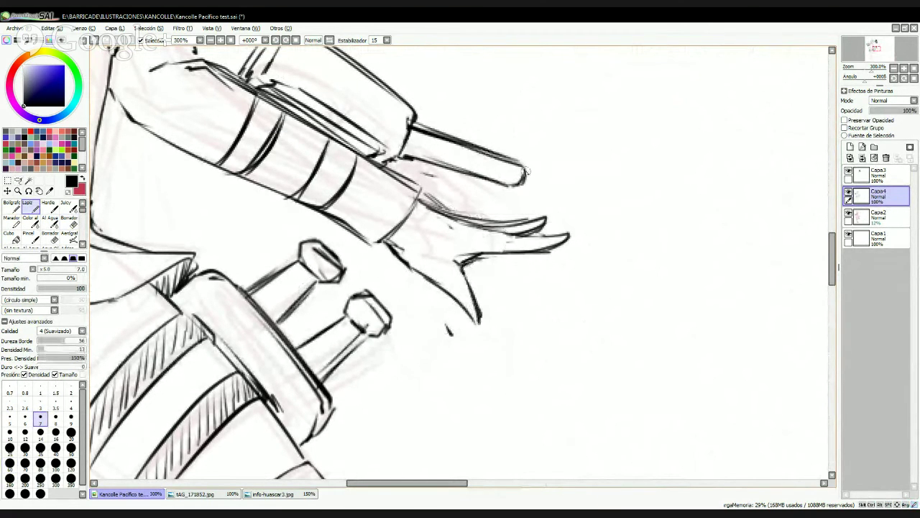
scroll(526, 174, down, 3)
drag(585, 270, 692, 485)
scroll(469, 236, up, 1)
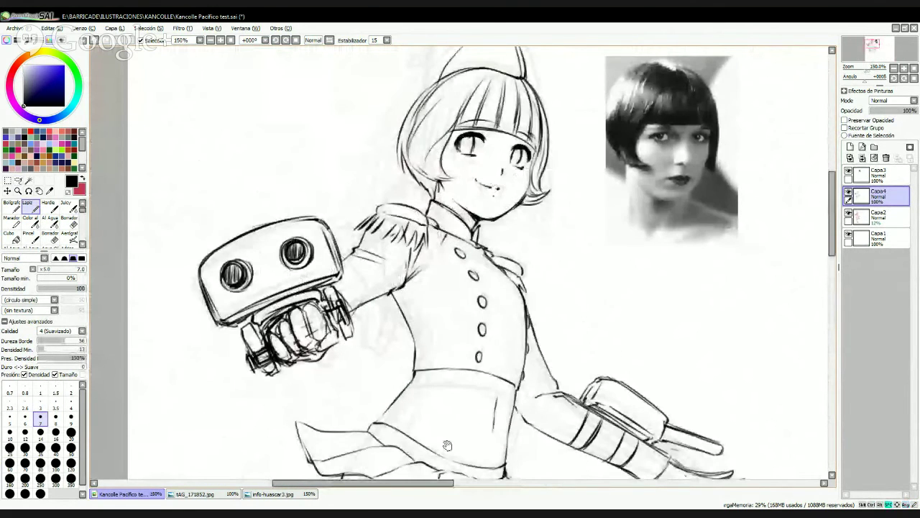
drag(448, 446, 536, 210)
scroll(536, 209, up, 1)
drag(358, 199, 388, 246)
key(ctrl+z)
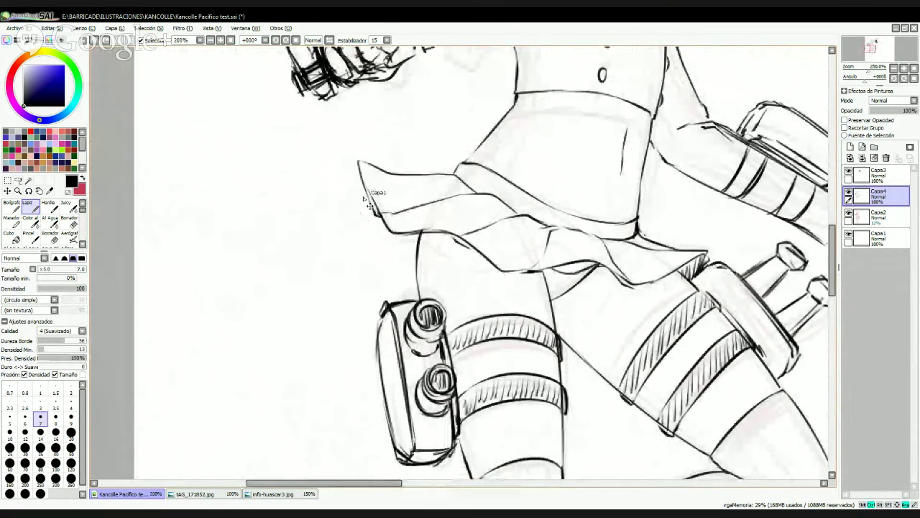
mouse_move(358, 163)
mouse_down()
mouse_move(360, 212)
mouse_move(355, 198)
mouse_up()
key(ctrl+z)
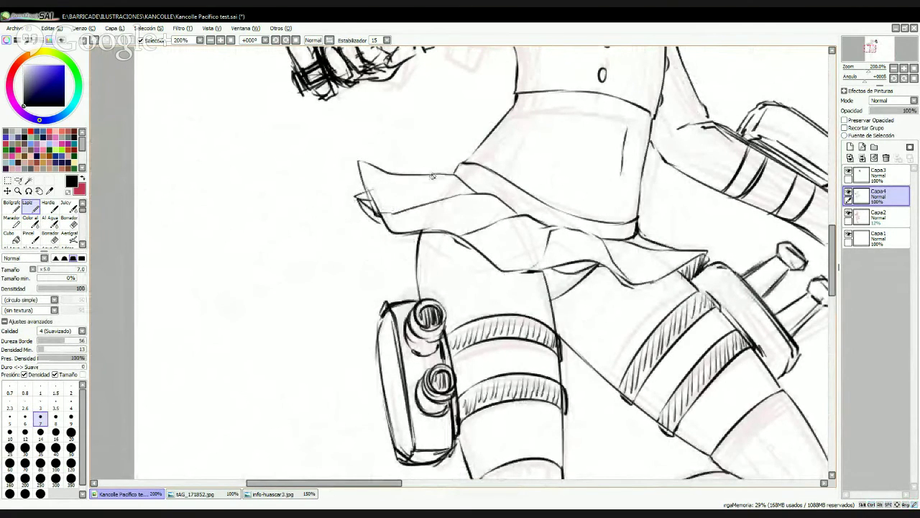
drag(430, 172, 468, 169)
drag(389, 243, 415, 257)
key(ctrl+z)
key(ctrl+z)
key(ctrl+z)
key(ctrl+z)
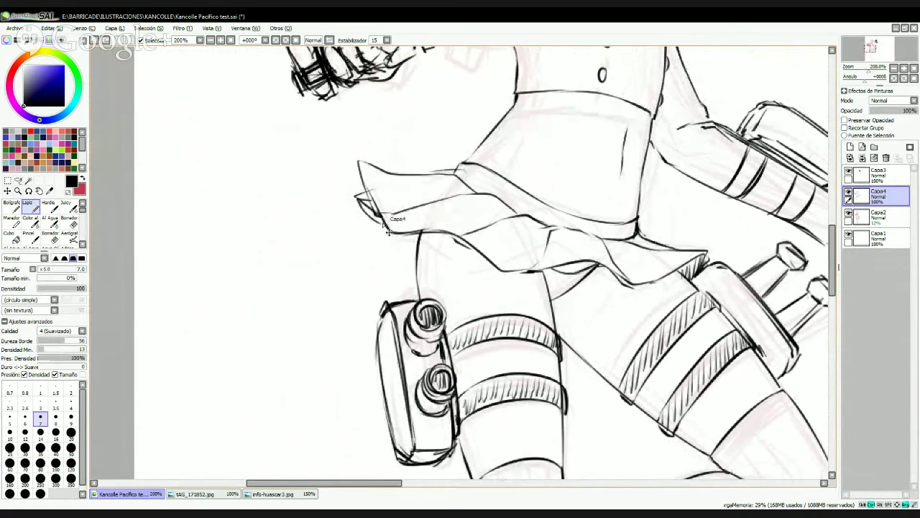
key(ctrl+z)
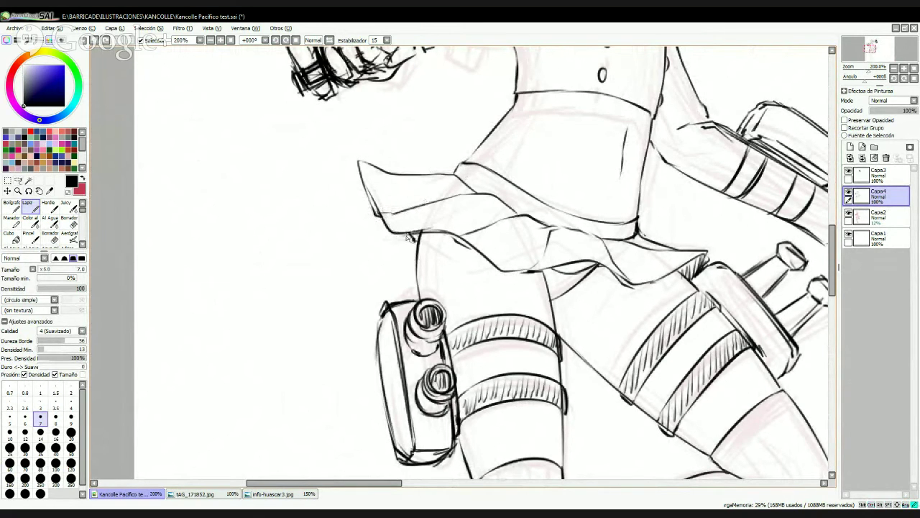
- Ink a back fold behind the skirt's waistline and a short stroke below the hem beside the thigh
drag(409, 233, 416, 247)
mouse_move(392, 173)
mouse_down()
mouse_move(415, 160)
mouse_move(466, 176)
mouse_up()
- Lasso the cap's line art, distort it into a wider, lower shape over the head, and re-ink its front corner
mouse_move(553, 180)
mouse_down()
mouse_move(498, 355)
mouse_move(484, 482)
mouse_up()
key(l)
mouse_move(541, 210)
mouse_down()
mouse_move(531, 128)
mouse_move(408, 197)
mouse_move(532, 211)
mouse_up()
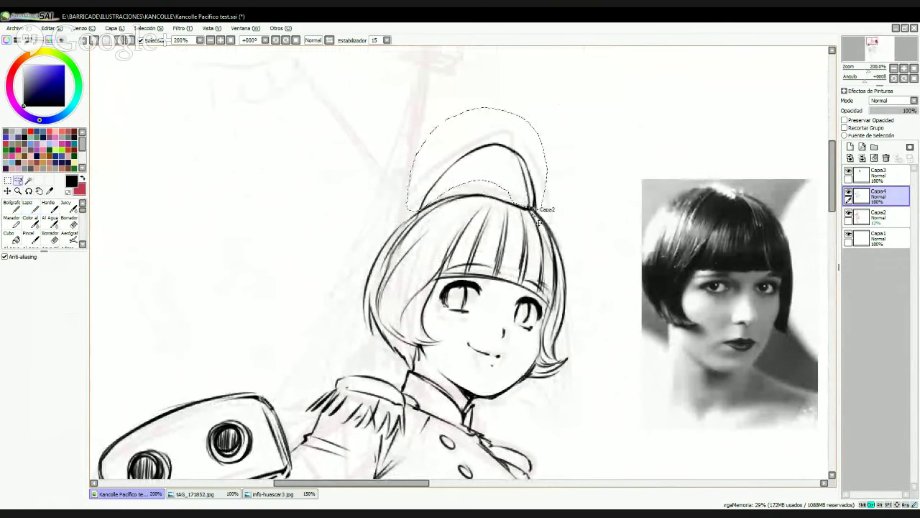
key(ctrl+t)
drag(418, 142, 402, 131)
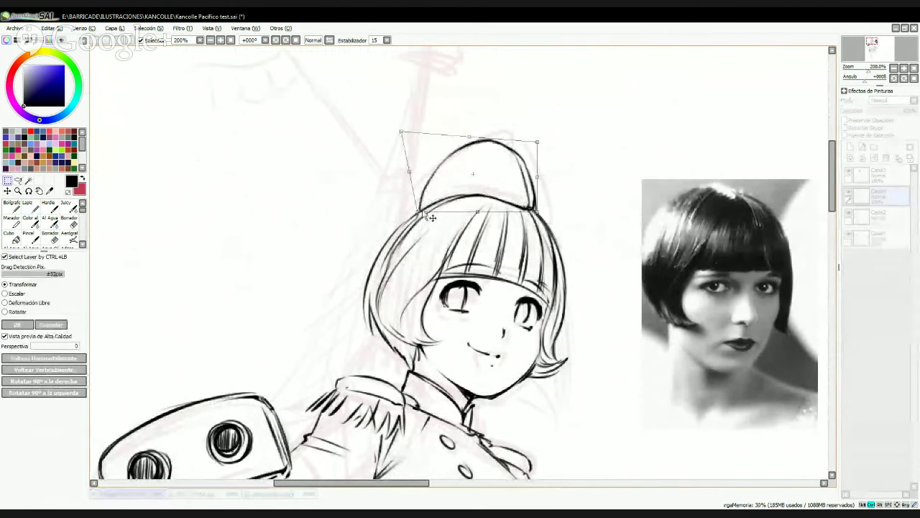
drag(418, 212, 398, 223)
drag(538, 142, 555, 167)
drag(538, 213, 550, 225)
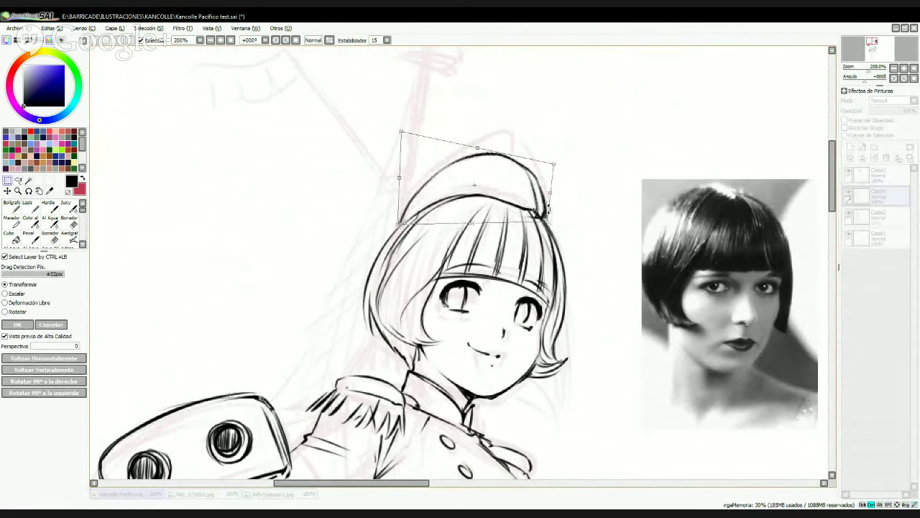
key(Return)
key(n)
drag(536, 212, 543, 223)
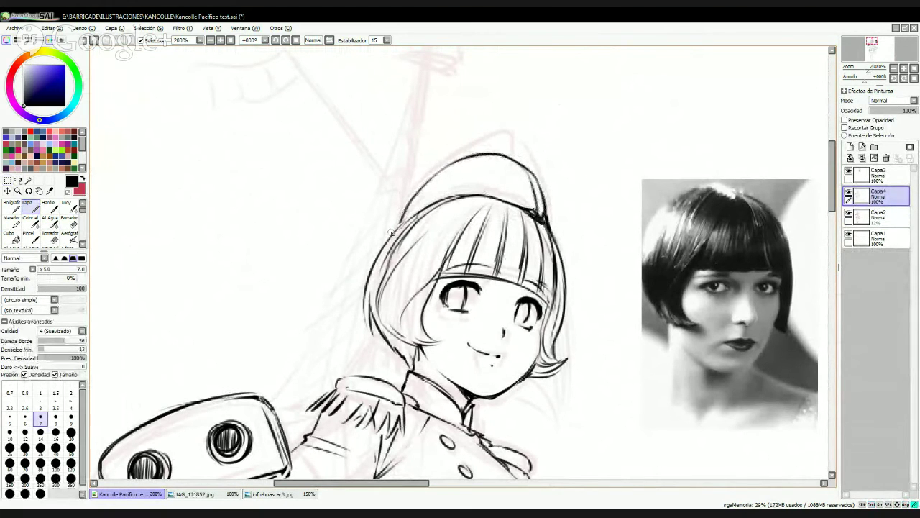
- Ink a diagonal strap running from the shoulder down past the armpit of the raised arm, ending in a small pointed tip
drag(427, 336, 466, 115)
mouse_move(425, 408)
mouse_down()
mouse_move(489, 213)
mouse_move(480, 325)
mouse_up()
drag(409, 215, 451, 187)
mouse_move(409, 215)
mouse_down()
mouse_move(460, 185)
mouse_move(399, 222)
mouse_move(496, 169)
mouse_move(474, 216)
mouse_move(489, 251)
mouse_up()
key(e)
key(n)
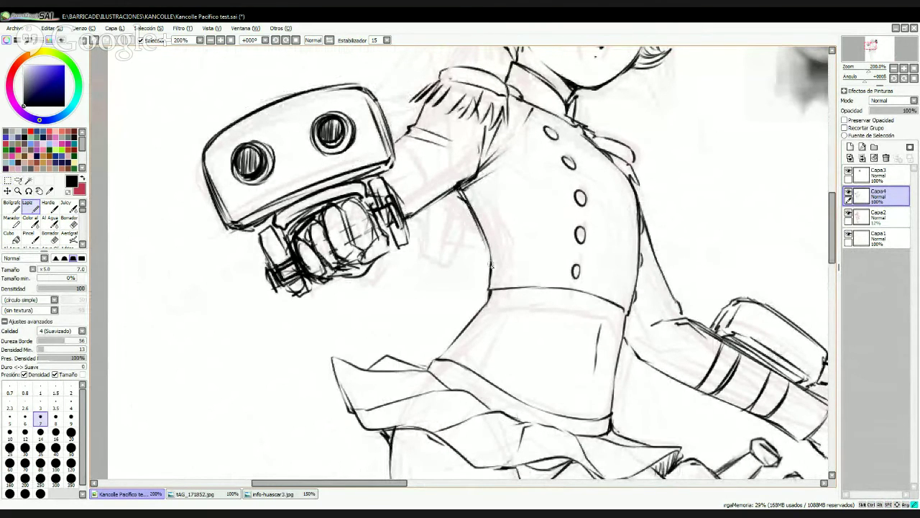
mouse_move(493, 155)
mouse_down()
mouse_move(418, 273)
mouse_move(439, 232)
mouse_move(419, 280)
mouse_move(465, 219)
mouse_up()
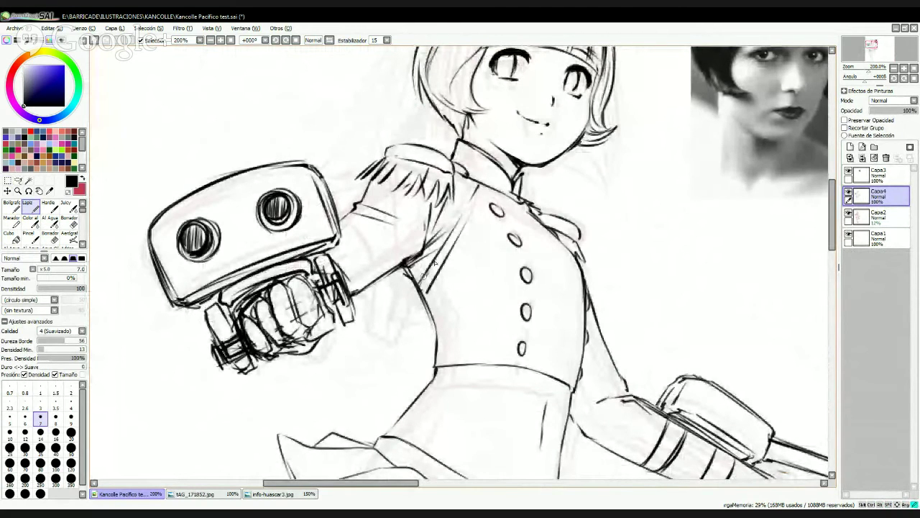
mouse_move(421, 281)
mouse_down()
mouse_move(455, 220)
mouse_move(452, 178)
mouse_move(465, 190)
mouse_move(465, 216)
mouse_move(448, 265)
mouse_up()
mouse_move(461, 229)
mouse_down()
mouse_move(437, 281)
mouse_move(465, 213)
mouse_up()
drag(413, 305, 437, 257)
mouse_move(407, 322)
mouse_down()
mouse_move(436, 269)
mouse_move(426, 299)
mouse_up()
- Ink the strap's upper edges beside the collar, and strengthen the epaulette's band and the opposite shoulder's edge
drag(531, 203, 559, 247)
drag(461, 169, 468, 218)
drag(457, 162, 464, 217)
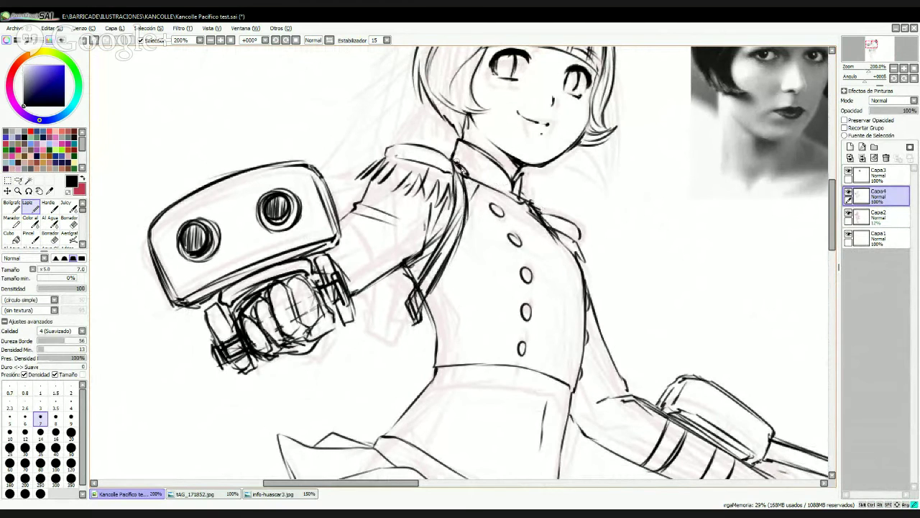
mouse_move(396, 156)
mouse_down()
mouse_move(444, 193)
mouse_move(492, 191)
mouse_up()
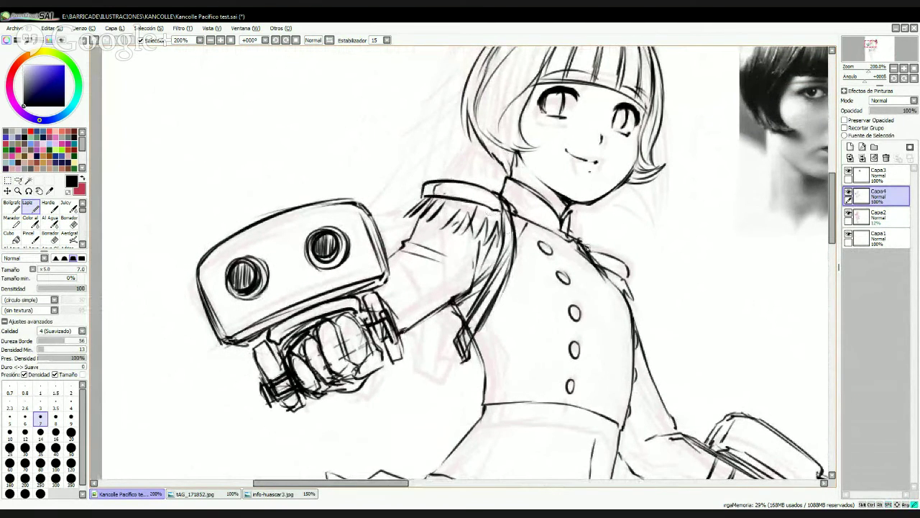
drag(586, 247, 630, 268)
- Ink the two long straight edges of a slender mast rising behind the cap, undoing the strokes that miss
mouse_move(461, 355)
mouse_down()
mouse_move(449, 412)
mouse_move(451, 262)
mouse_move(458, 315)
mouse_move(387, 443)
mouse_move(394, 502)
mouse_up()
drag(444, 123, 408, 294)
key(ctrl+z)
drag(449, 127, 409, 301)
key(ctrl+z)
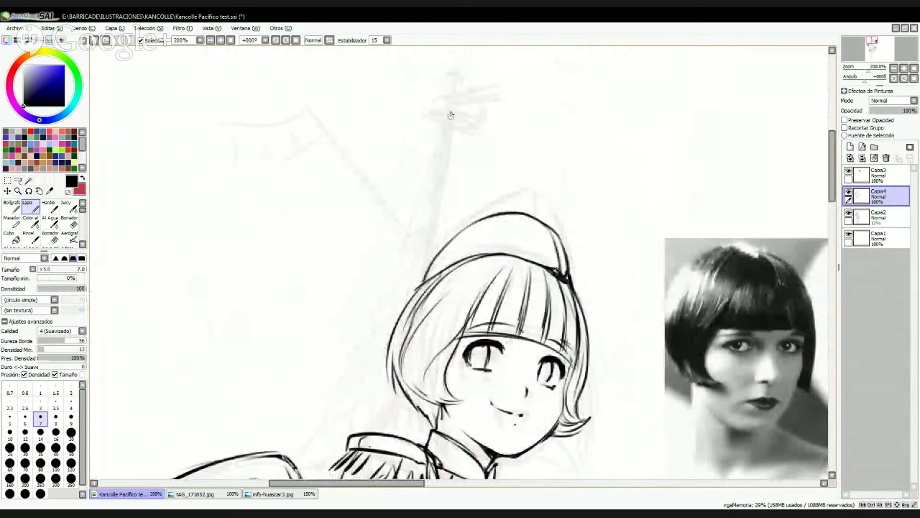
drag(450, 110, 411, 293)
key(ctrl+z)
drag(454, 78, 408, 296)
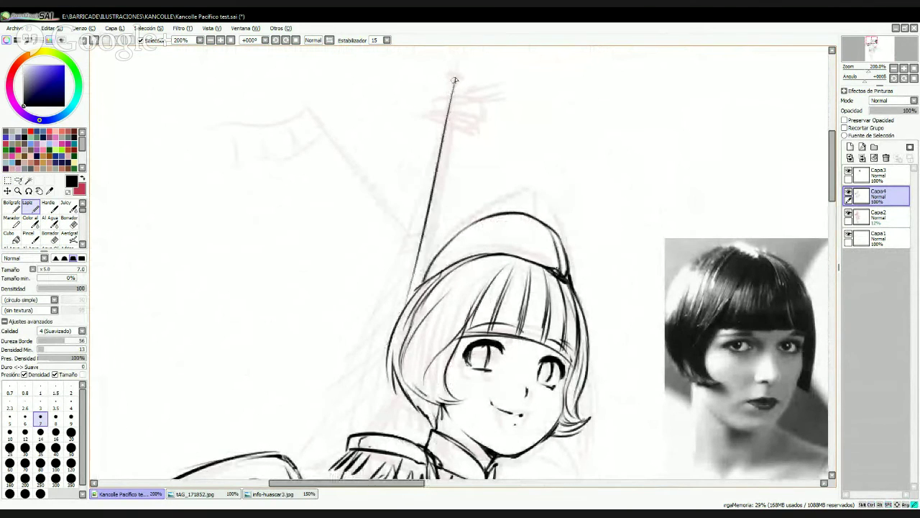
drag(461, 69, 421, 288)
- Check the ship's mast in info-huascar3.jpg, return to the drawing, and ink the mast's lower part between the hair and epaulette
click(297, 494)
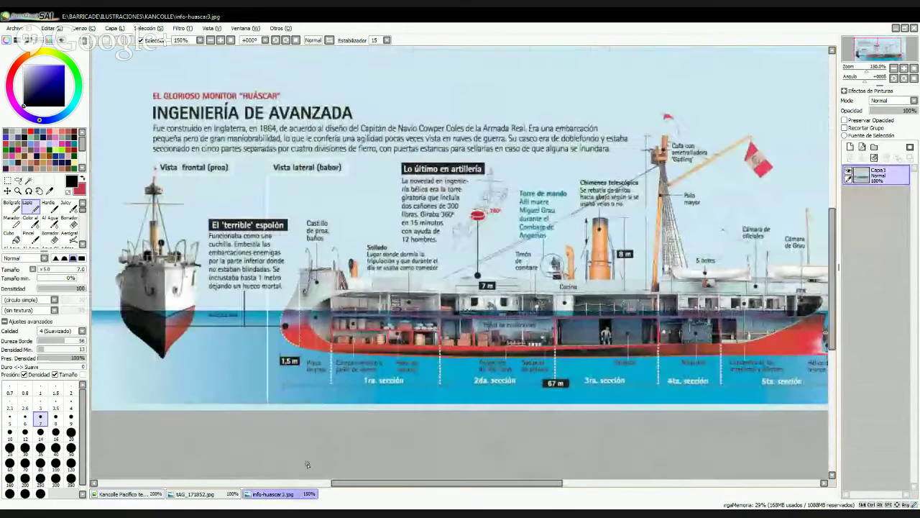
drag(530, 260, 292, 268)
scroll(314, 269, up, 1)
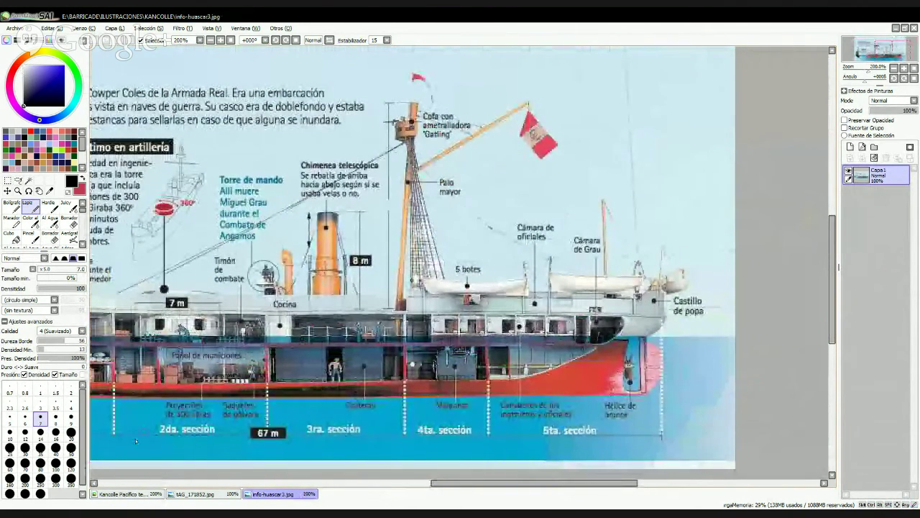
click(130, 494)
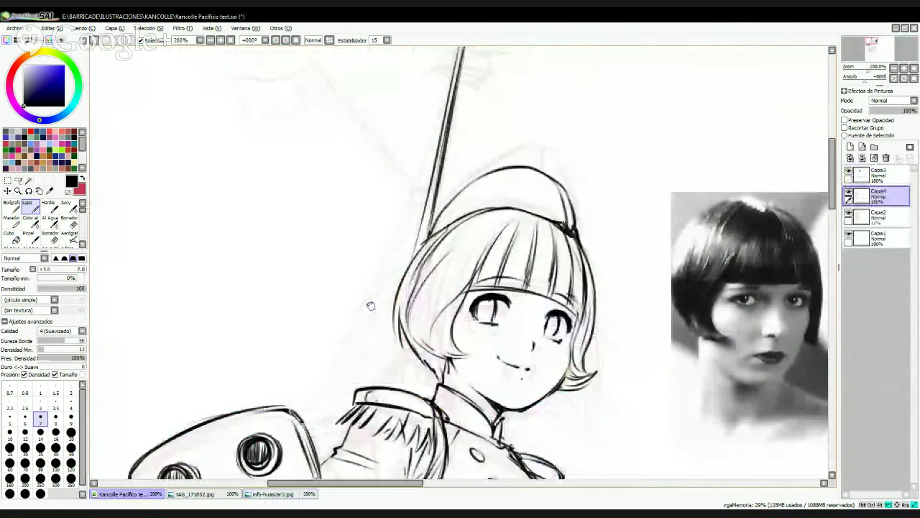
drag(411, 297, 423, 242)
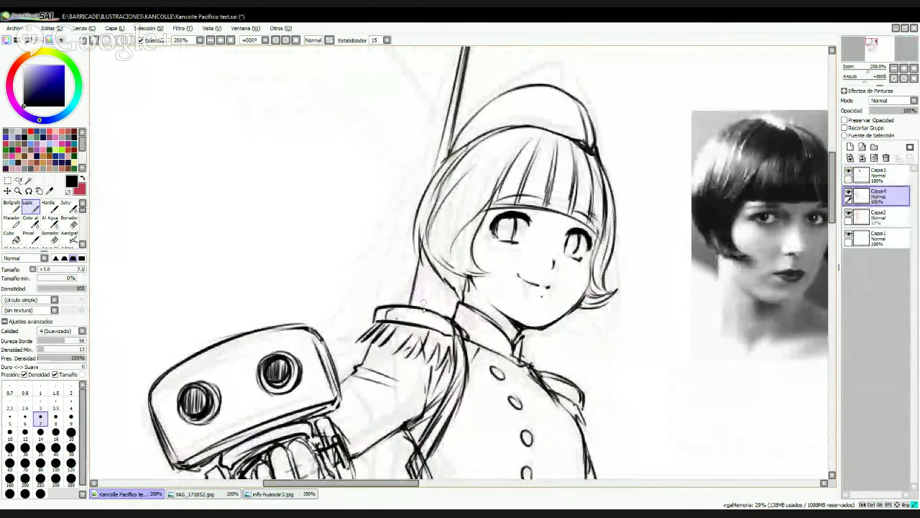
drag(421, 308, 430, 256)
key(space)
drag(351, 385, 362, 321)
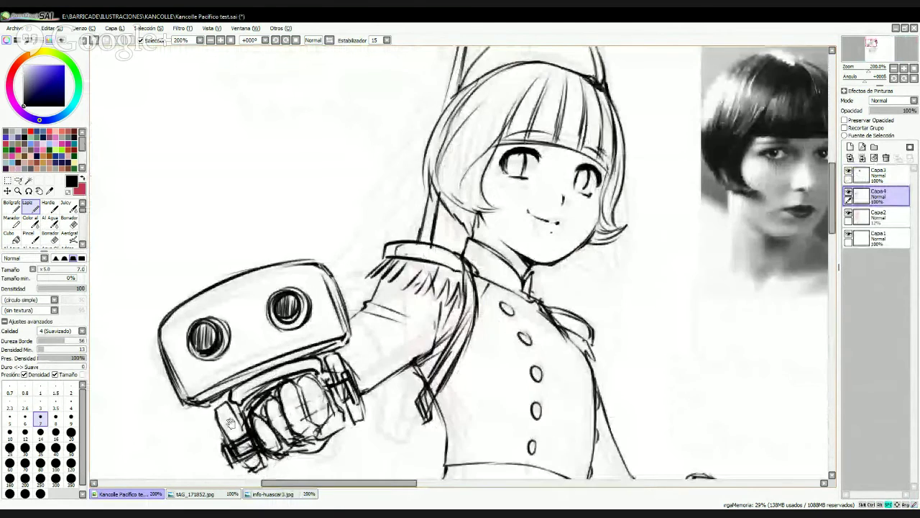
- Ink slanted outlines of the equipment behind the raised arm, between the epaulette and the two-gun turret
drag(231, 424, 304, 322)
mouse_move(413, 190)
mouse_down()
mouse_move(447, 157)
mouse_move(443, 187)
mouse_move(466, 180)
mouse_move(519, 209)
mouse_up()
drag(429, 203, 416, 215)
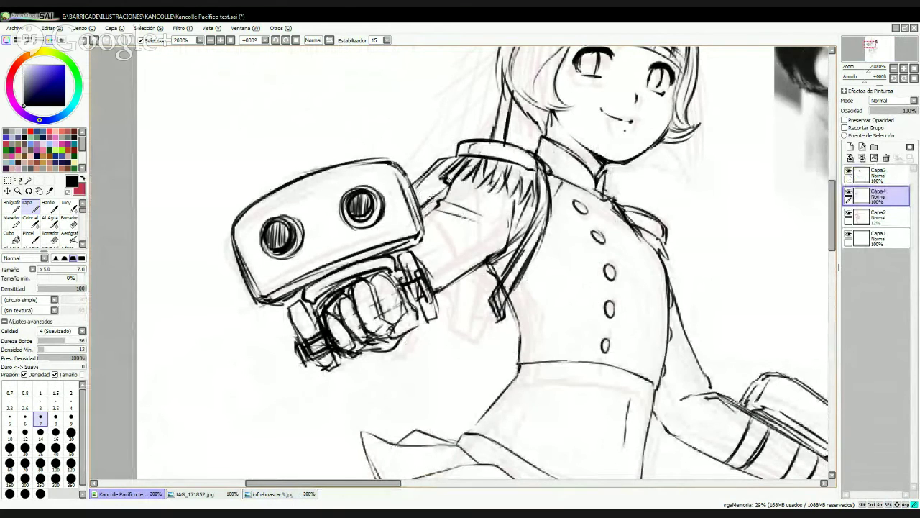
drag(444, 184, 427, 205)
drag(445, 179, 416, 217)
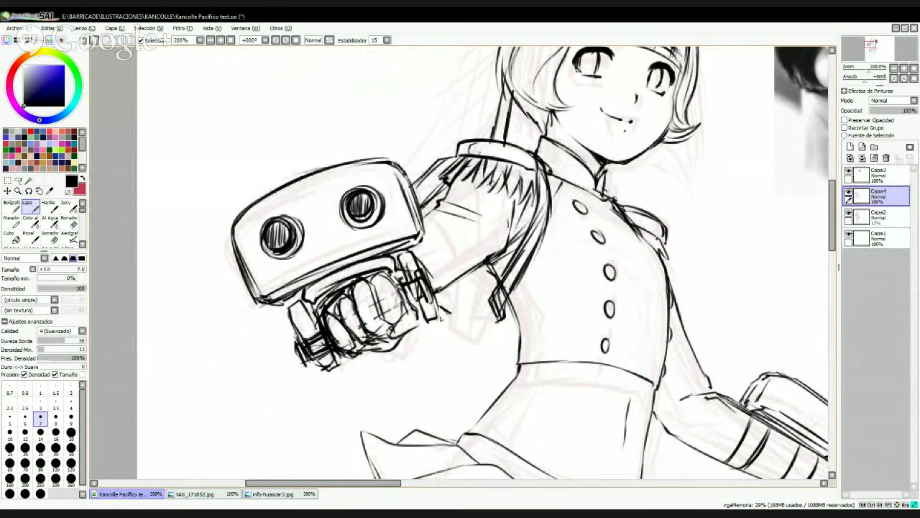
- Ink a narrow slanted panel hanging below the raised arm and fill the gap beside the torso with black
drag(430, 288, 463, 345)
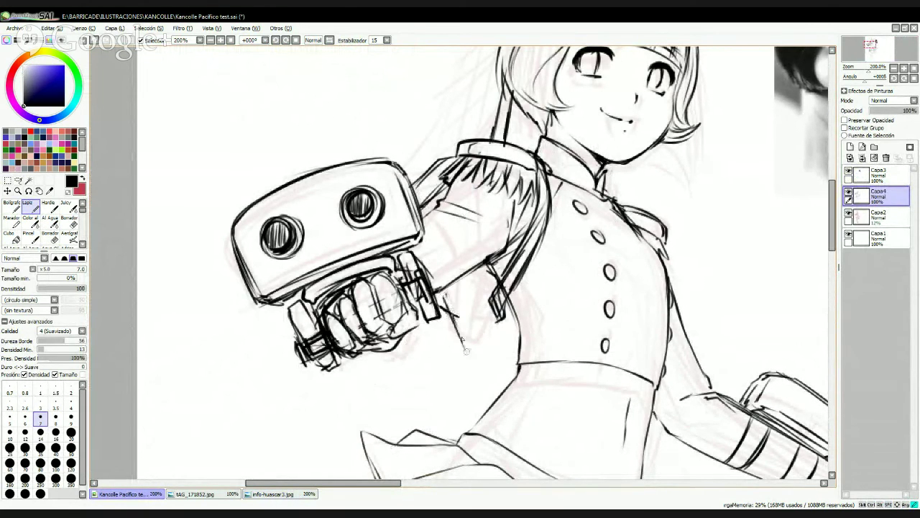
mouse_move(469, 279)
mouse_down()
mouse_move(472, 346)
mouse_move(487, 341)
mouse_up()
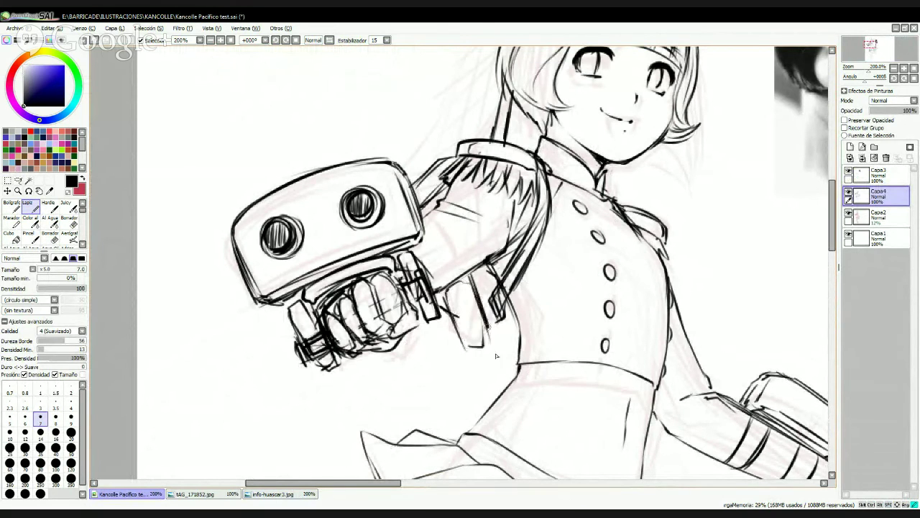
drag(477, 275, 491, 347)
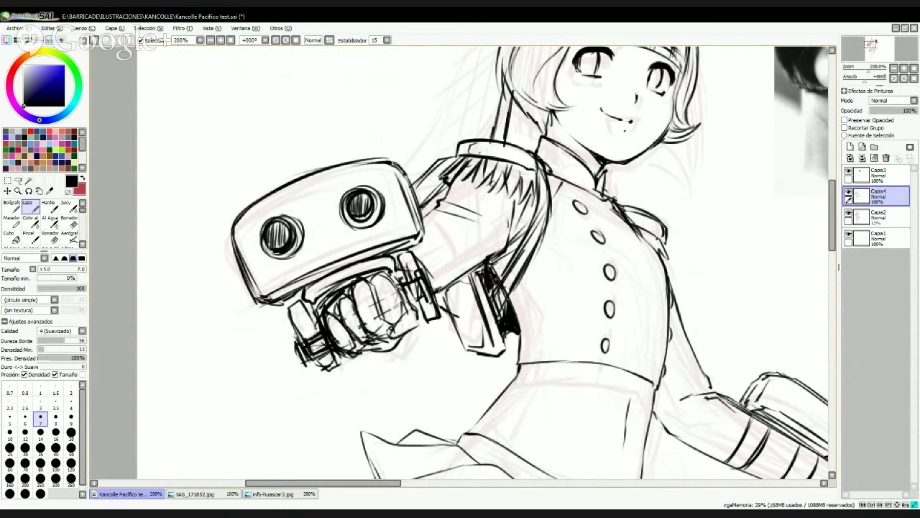
- Ink a drum-shaped crow's nest around the mast near its tip, erasing the mast lines that cross it
key(space)
mouse_move(588, 151)
mouse_down()
mouse_move(543, 274)
mouse_move(491, 353)
mouse_up()
click(141, 495)
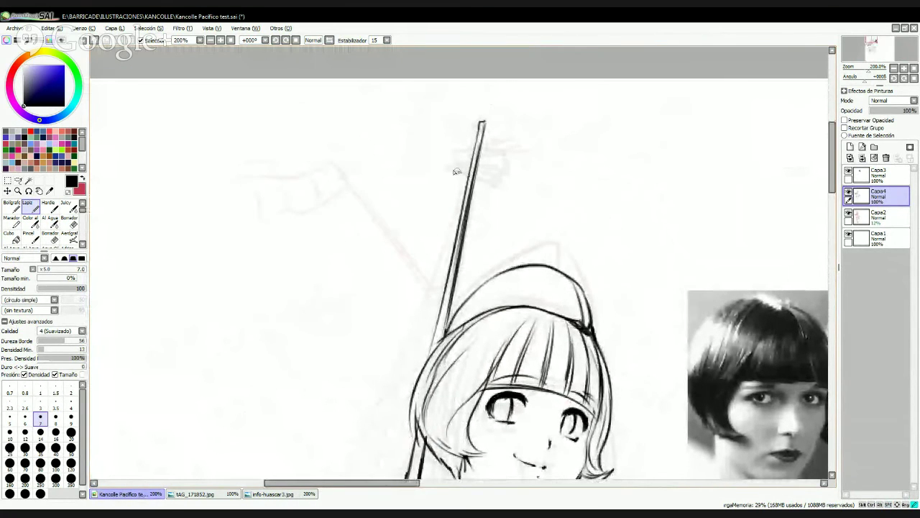
drag(458, 171, 475, 174)
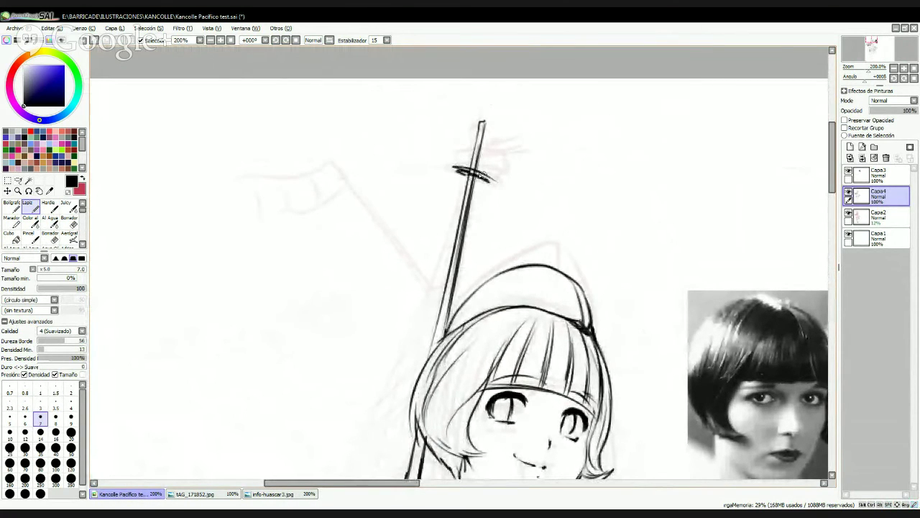
key(e)
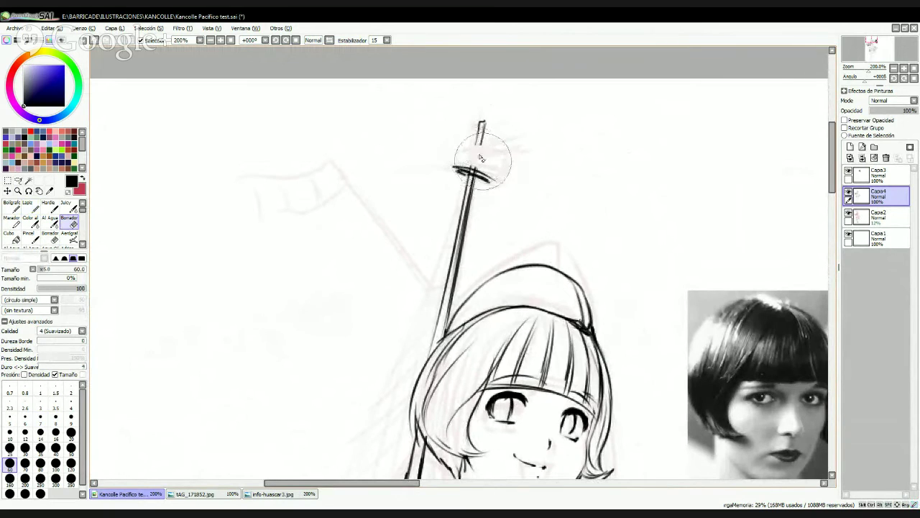
key(n)
mouse_move(456, 154)
mouse_down()
mouse_move(467, 138)
mouse_move(512, 164)
mouse_up()
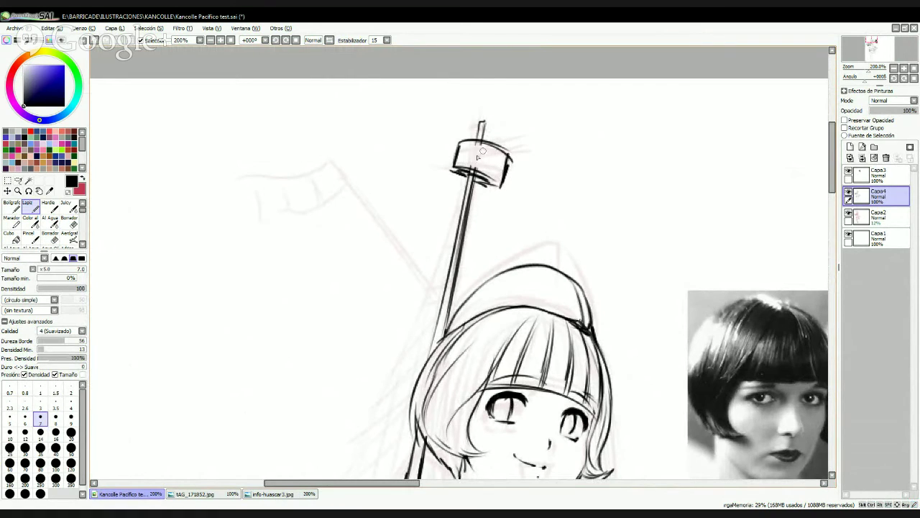
drag(467, 171, 474, 143)
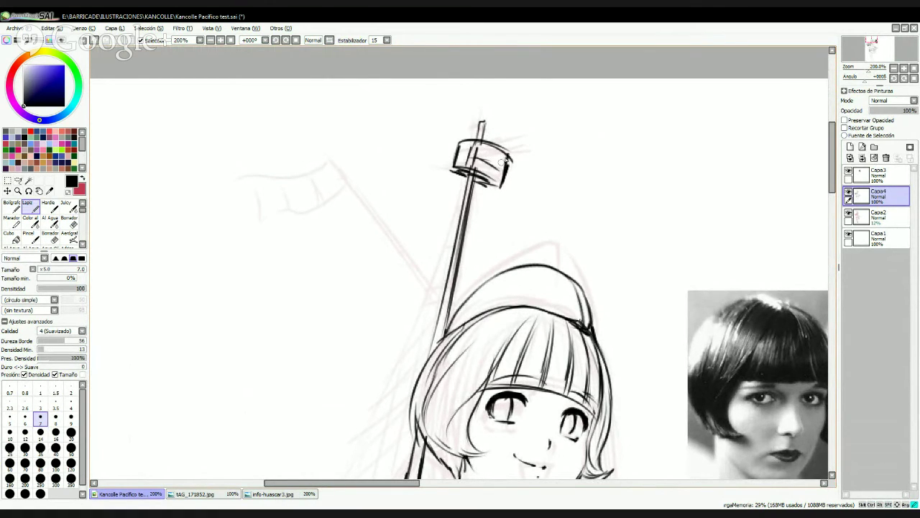
- Ink a gun barrel projecting from the crow's nest and thicken the mast tip, checking the mast in info-huascar3.jpg
mouse_move(505, 143)
mouse_down()
mouse_move(558, 134)
mouse_move(504, 146)
mouse_up()
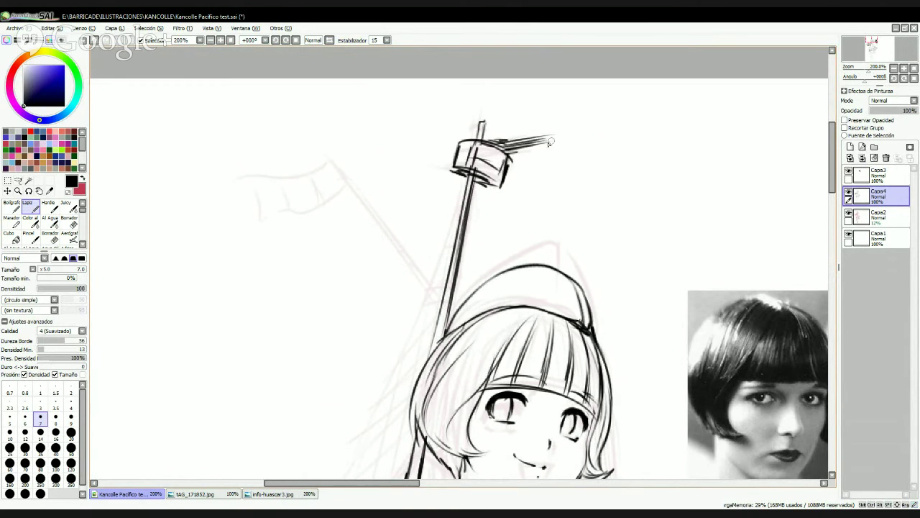
click(275, 494)
click(143, 495)
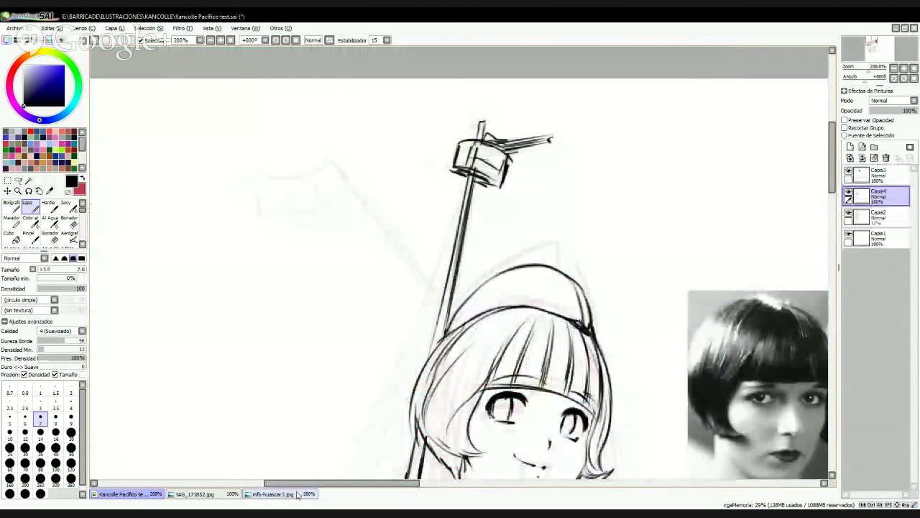
click(274, 494)
click(143, 495)
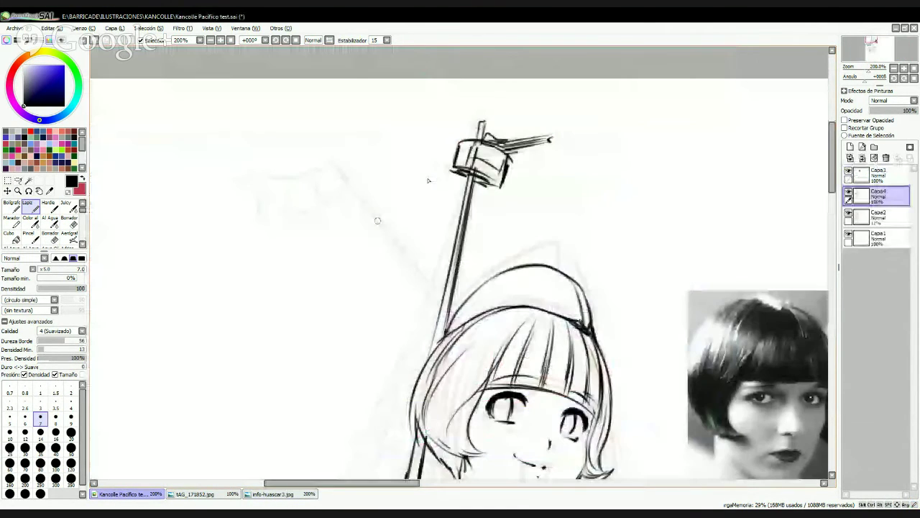
drag(467, 130, 472, 124)
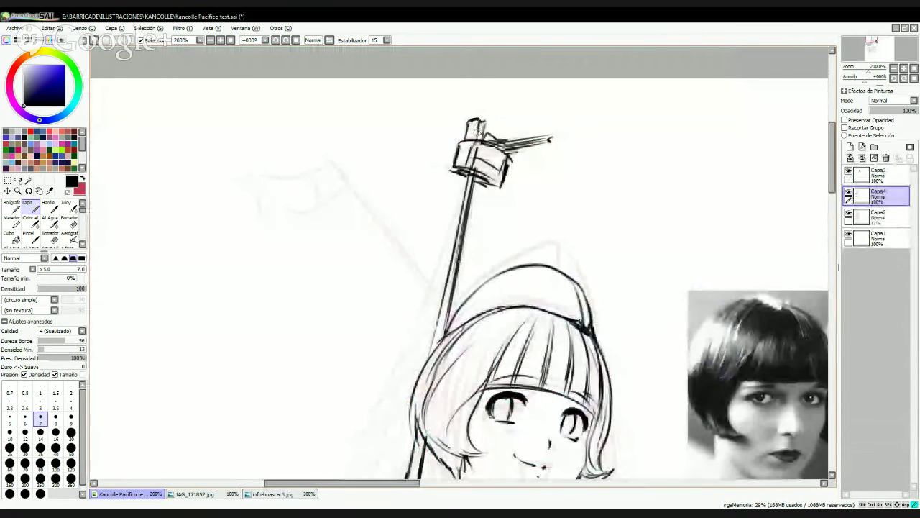
click(291, 494)
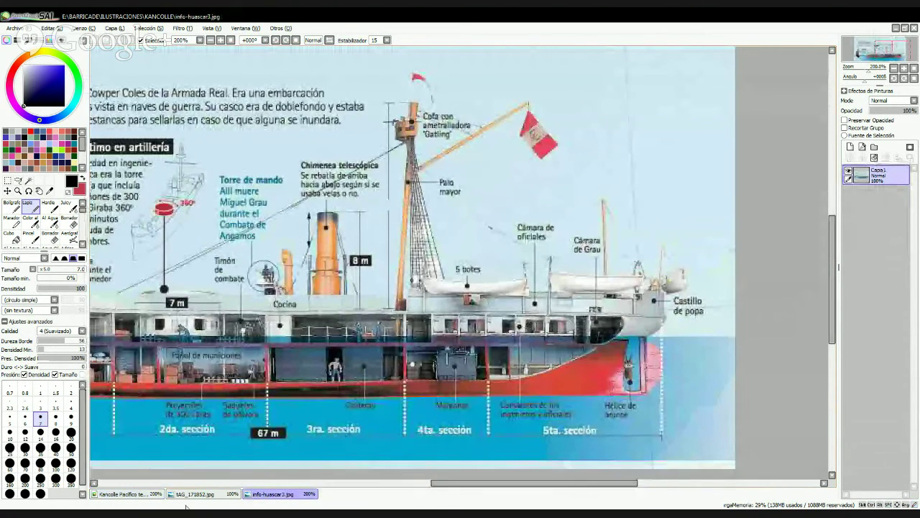
click(141, 495)
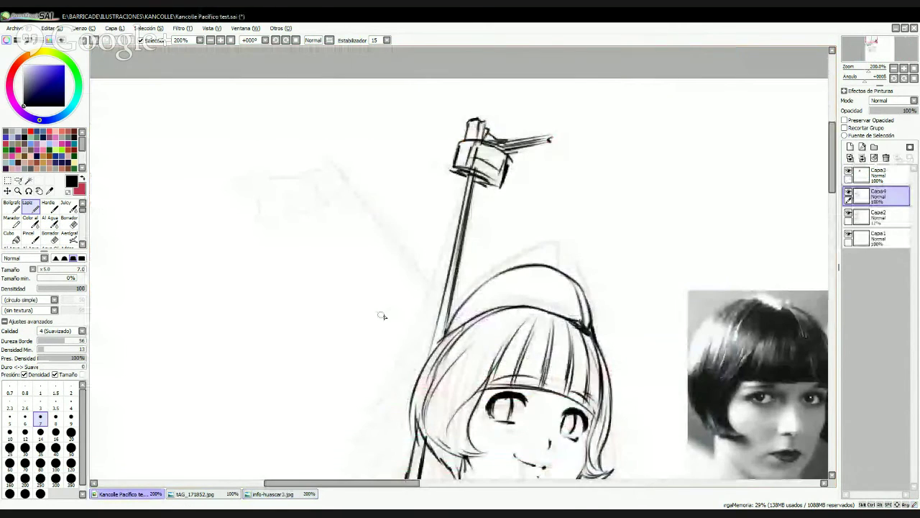
- Ink a diagonal spar branching from the mast above the cap with a small waving flag at its end, consulting info-huascar3.jpg
drag(421, 304, 467, 209)
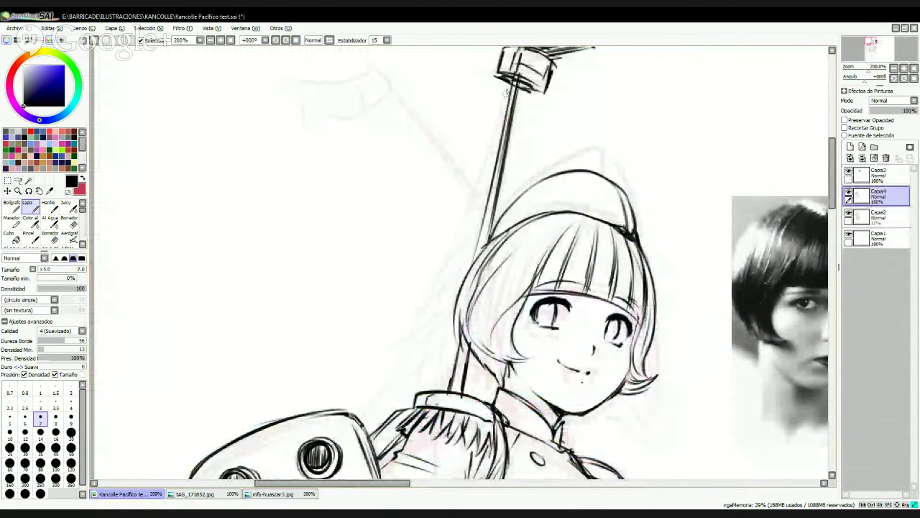
drag(514, 90, 480, 229)
drag(447, 164, 503, 220)
drag(425, 115, 545, 261)
drag(423, 115, 543, 269)
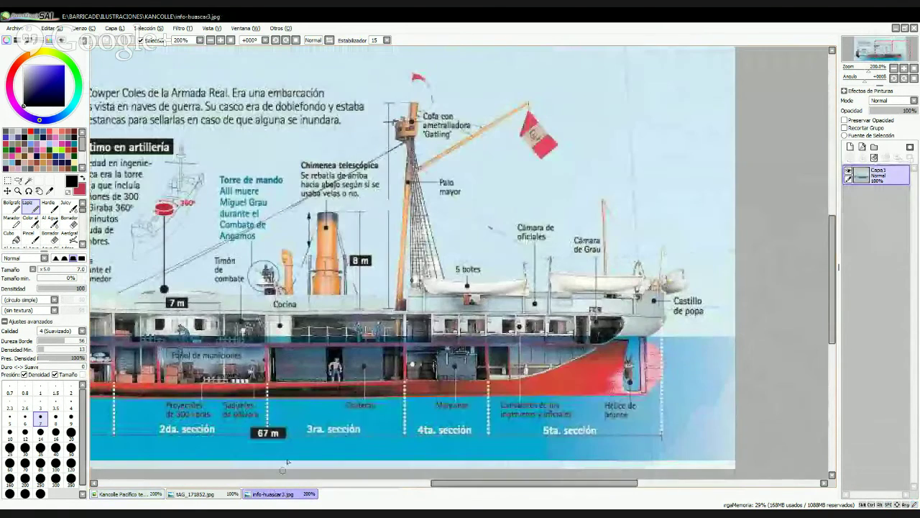
click(272, 494)
click(154, 493)
mouse_move(514, 102)
mouse_down()
mouse_move(463, 163)
mouse_move(469, 179)
mouse_move(463, 157)
mouse_move(479, 188)
mouse_move(533, 128)
mouse_move(484, 159)
mouse_up()
drag(504, 128, 512, 147)
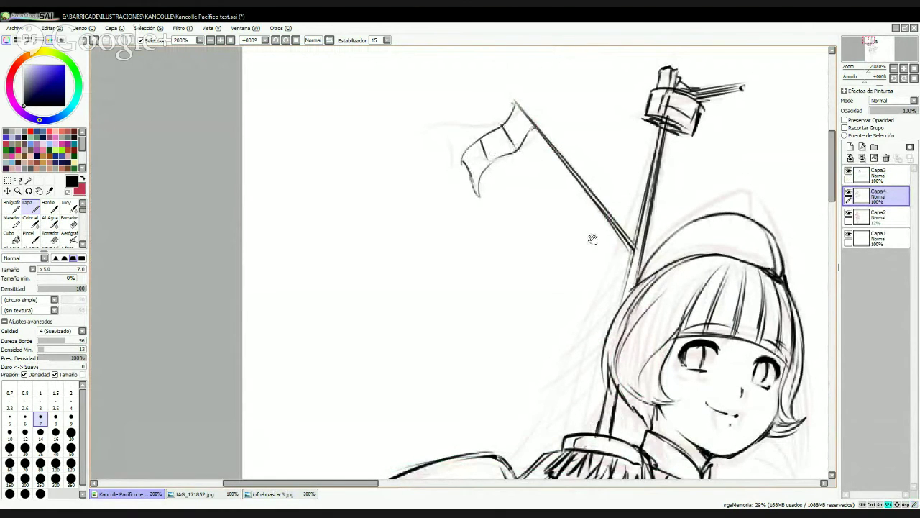
- Ink the long rigging ropes fanning from the mast down to the turret and epaulette, consulting info-huascar3.jpg
drag(620, 297, 540, 207)
scroll(541, 207, down, 1)
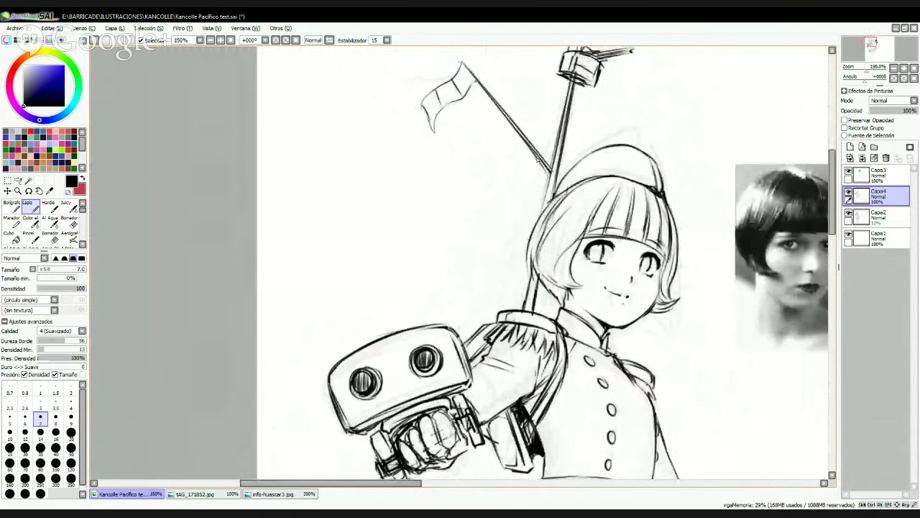
drag(539, 159, 461, 157)
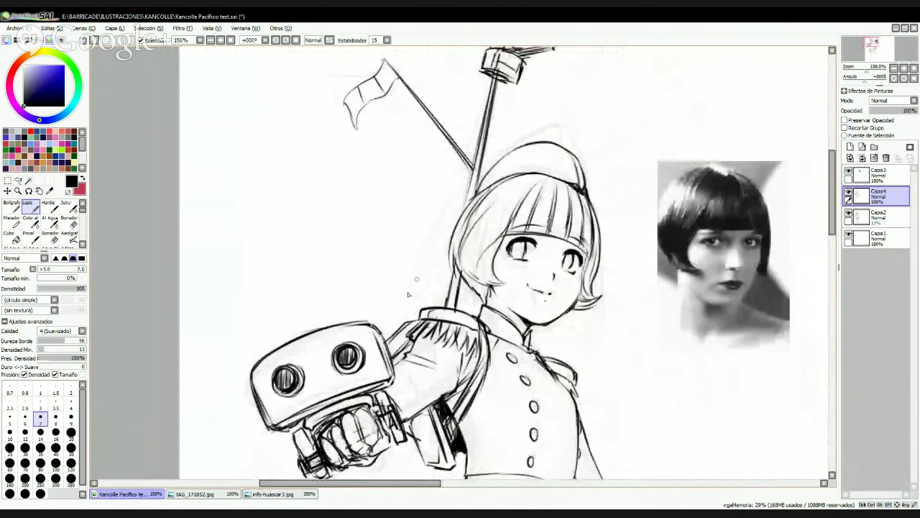
drag(377, 330, 494, 88)
key(ctrl+z)
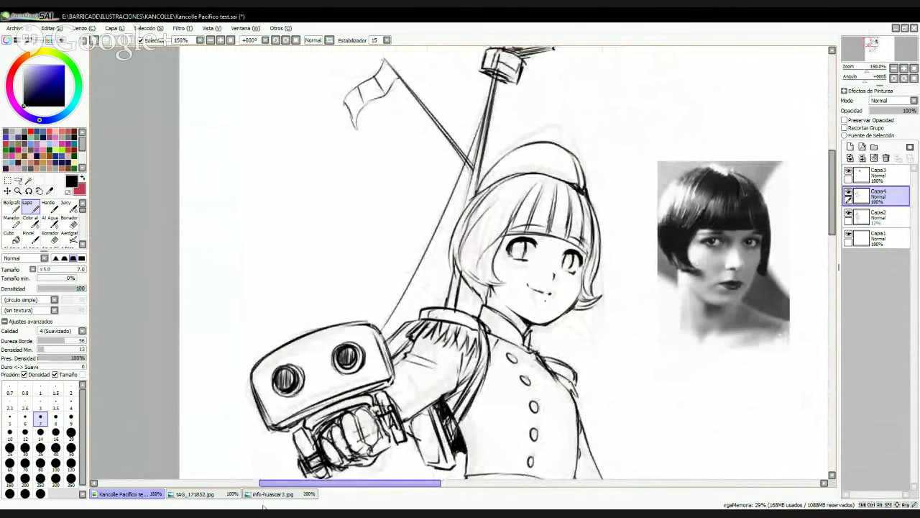
click(273, 494)
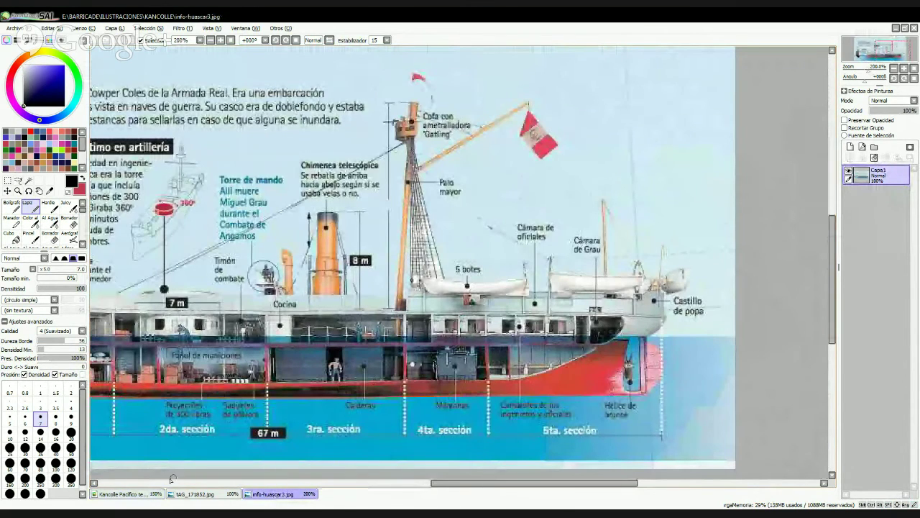
click(149, 494)
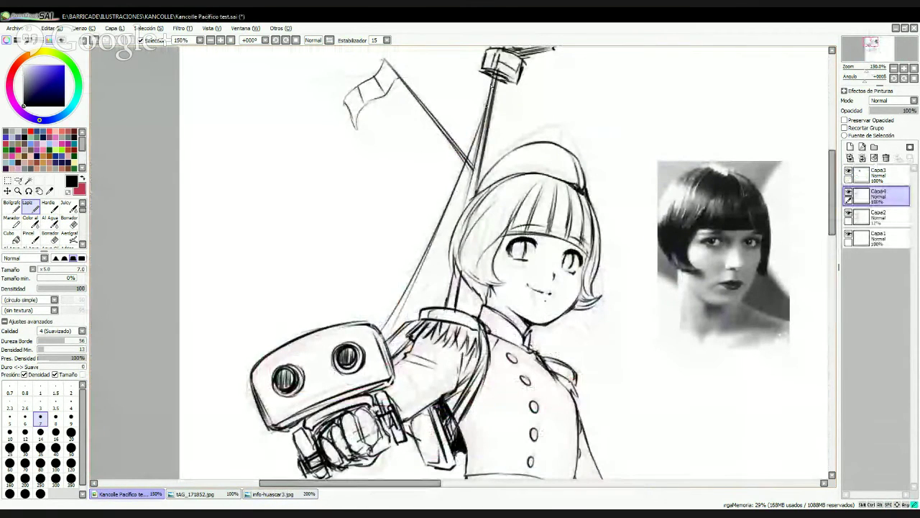
drag(401, 328, 483, 118)
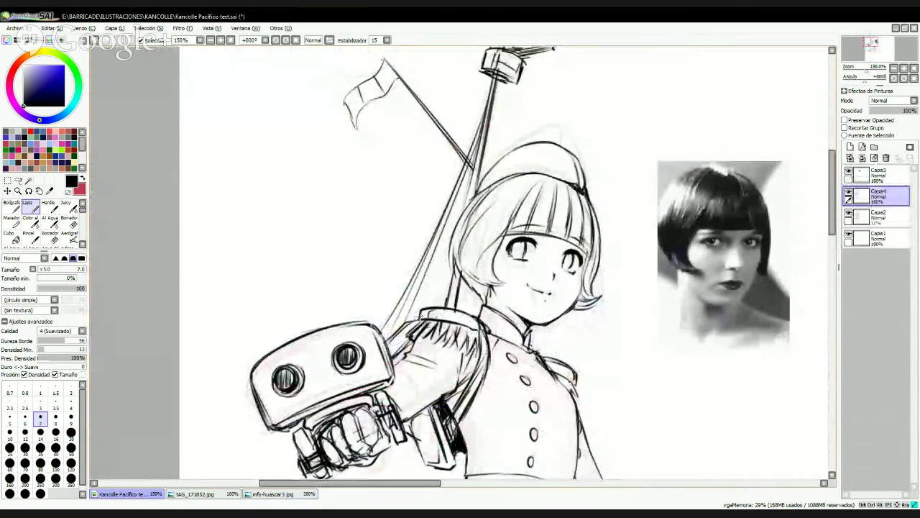
drag(415, 320, 491, 97)
mouse_move(436, 307)
mouse_down()
mouse_move(484, 113)
mouse_move(480, 153)
mouse_move(472, 180)
mouse_up()
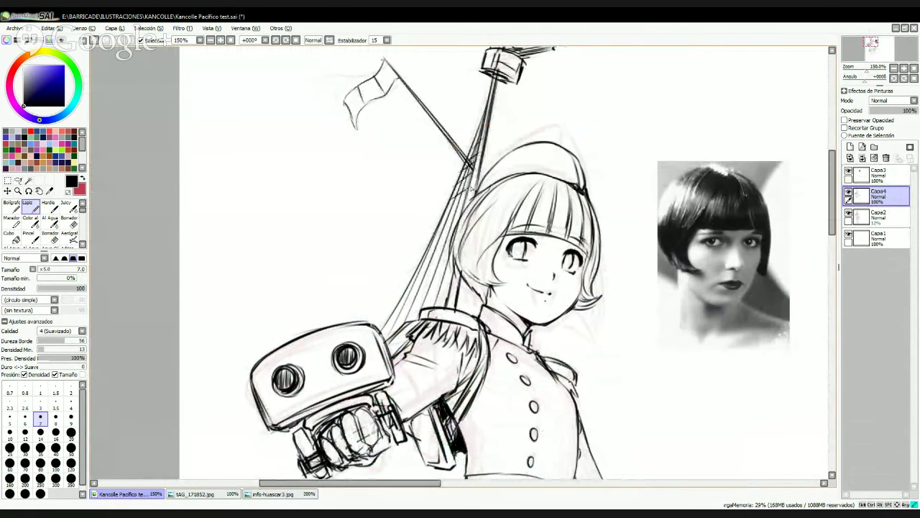
- Ink short crosswise ropes across the rigging to form a net, and check the whole figure in a mirrored view
drag(443, 214, 468, 203)
drag(431, 246, 455, 229)
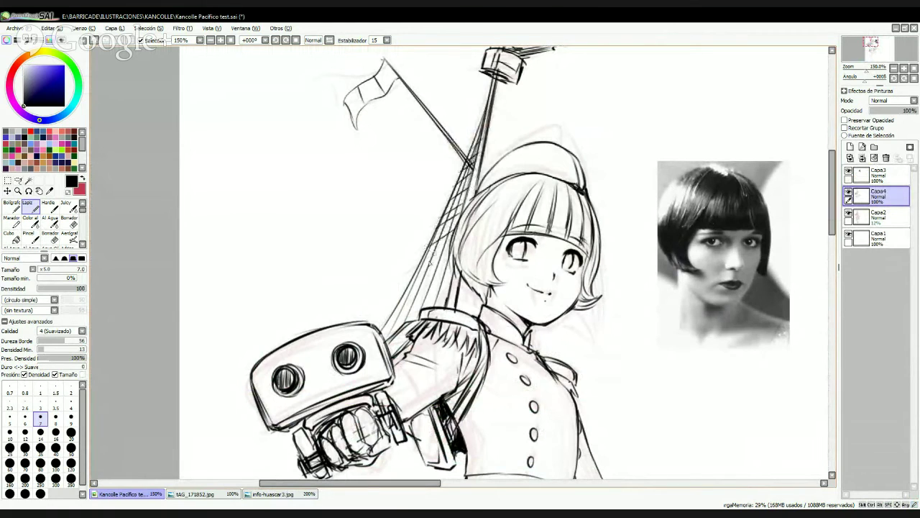
drag(417, 279, 451, 261)
drag(386, 321, 448, 290)
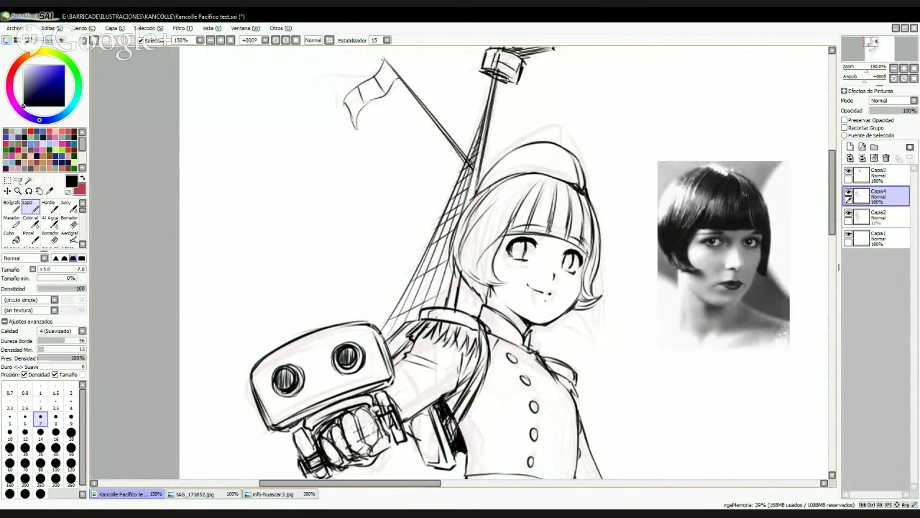
scroll(507, 79, down, 2)
key(h)
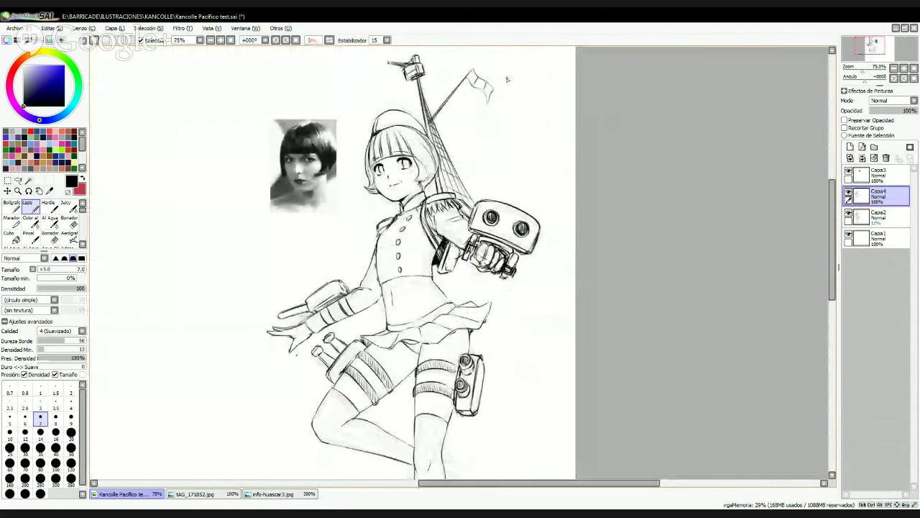
key(h)
- Ink the straight side, lower edge and upper edge of the ship-shaped shoe on the standing leg
key(space)
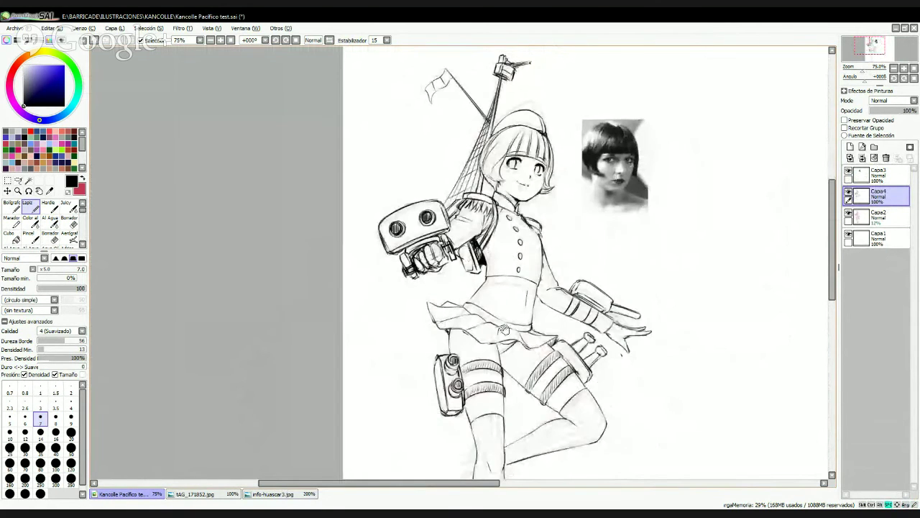
mouse_move(550, 426)
mouse_down()
mouse_move(471, 220)
mouse_move(498, 317)
mouse_move(484, 421)
mouse_move(506, 277)
mouse_move(484, 359)
mouse_move(556, 210)
mouse_up()
scroll(483, 357, down, 5)
scroll(456, 384, up, 2)
scroll(455, 385, up, 1)
mouse_move(542, 381)
mouse_down()
mouse_move(453, 199)
mouse_move(423, 325)
mouse_move(488, 365)
mouse_up()
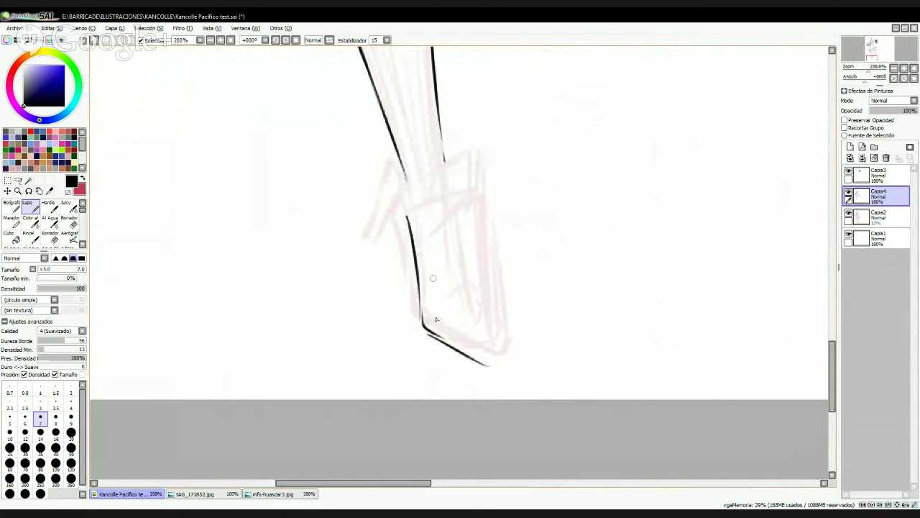
drag(435, 340, 483, 368)
drag(413, 210, 487, 179)
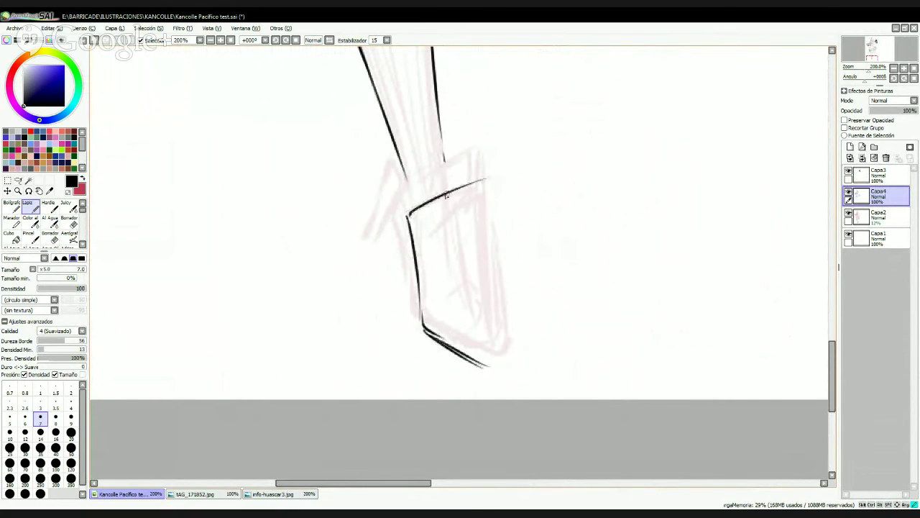
- Check the ship's bow in info-huascar3.jpg and ink the shoe's curved outer side down to a pointed toe
click(268, 494)
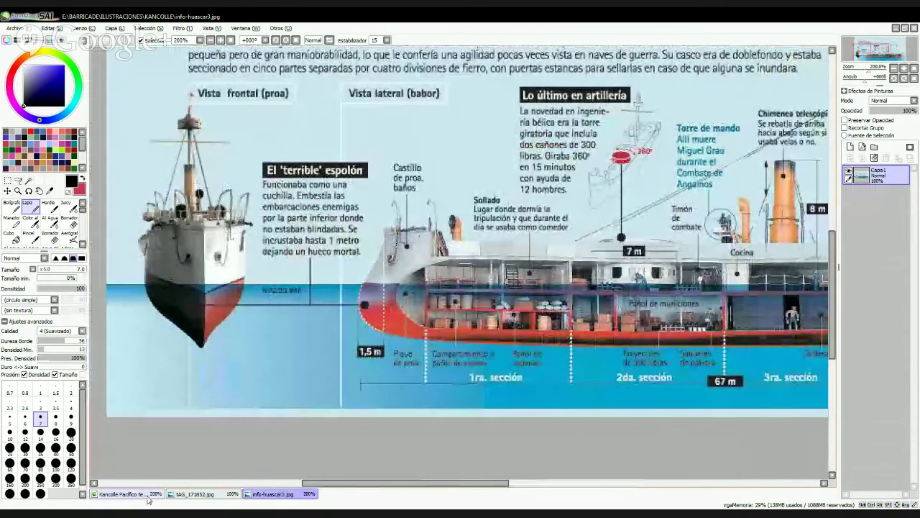
click(135, 494)
mouse_move(487, 179)
mouse_down()
mouse_move(533, 265)
mouse_move(531, 344)
mouse_up()
mouse_move(460, 354)
mouse_down()
mouse_move(519, 379)
mouse_move(535, 287)
mouse_move(531, 331)
mouse_move(489, 178)
mouse_up()
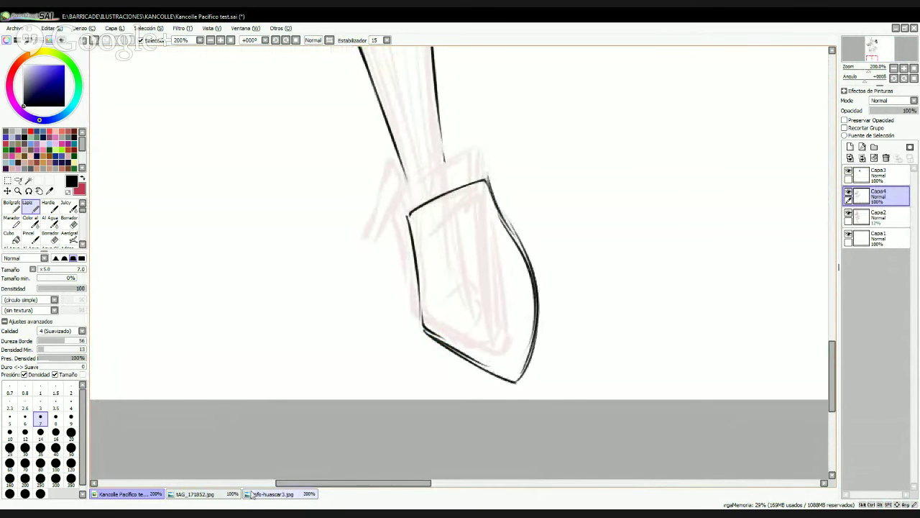
- Check the bow fittings in info-huascar3.jpg and ink two hooked posts and a raised block on the shoe's upper edge
click(253, 494)
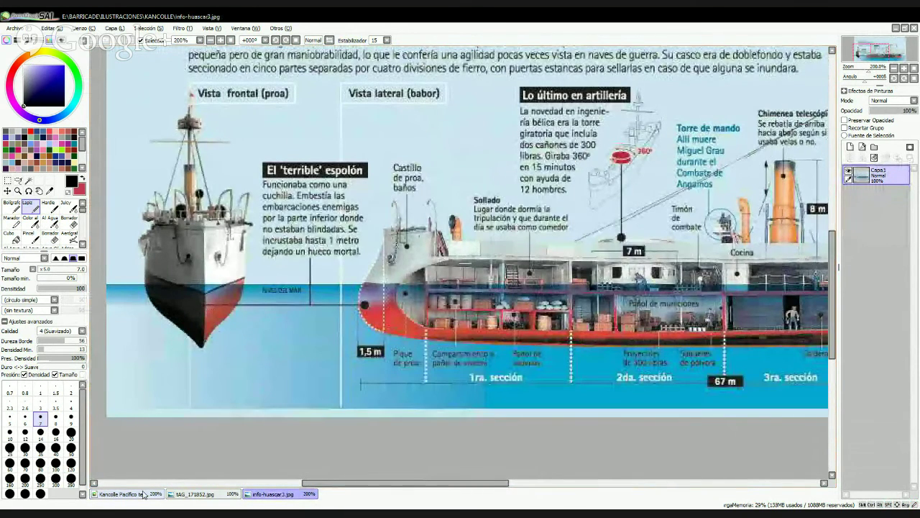
click(144, 494)
mouse_move(424, 198)
mouse_down()
mouse_move(407, 213)
mouse_move(421, 233)
mouse_up()
drag(410, 164, 424, 256)
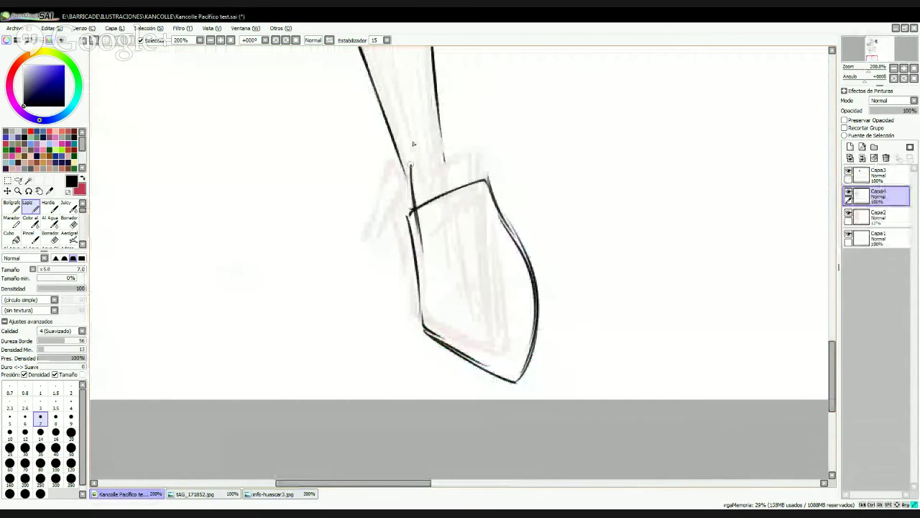
mouse_move(414, 144)
mouse_down()
mouse_move(425, 154)
mouse_move(422, 244)
mouse_up()
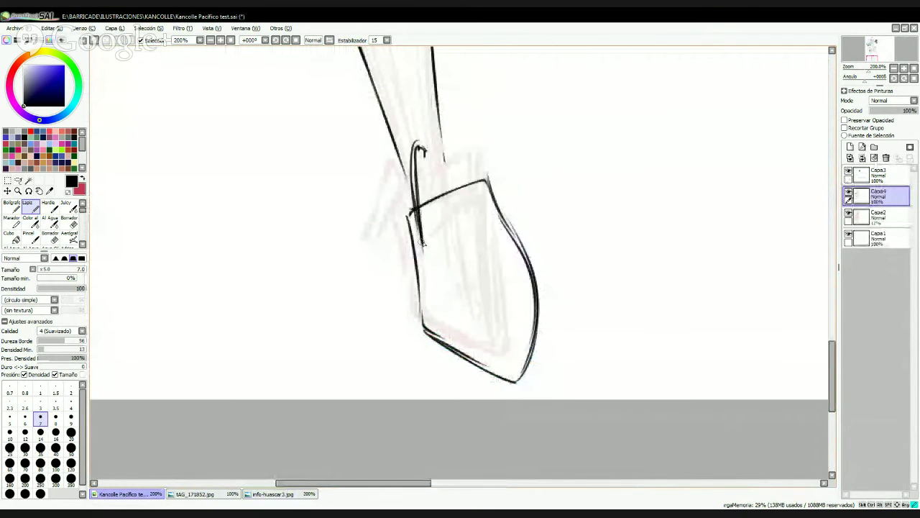
mouse_move(481, 180)
mouse_down()
mouse_move(478, 150)
mouse_move(489, 148)
mouse_up()
mouse_move(437, 101)
mouse_down()
mouse_move(452, 179)
mouse_move(438, 168)
mouse_move(471, 183)
mouse_up()
drag(468, 158, 424, 181)
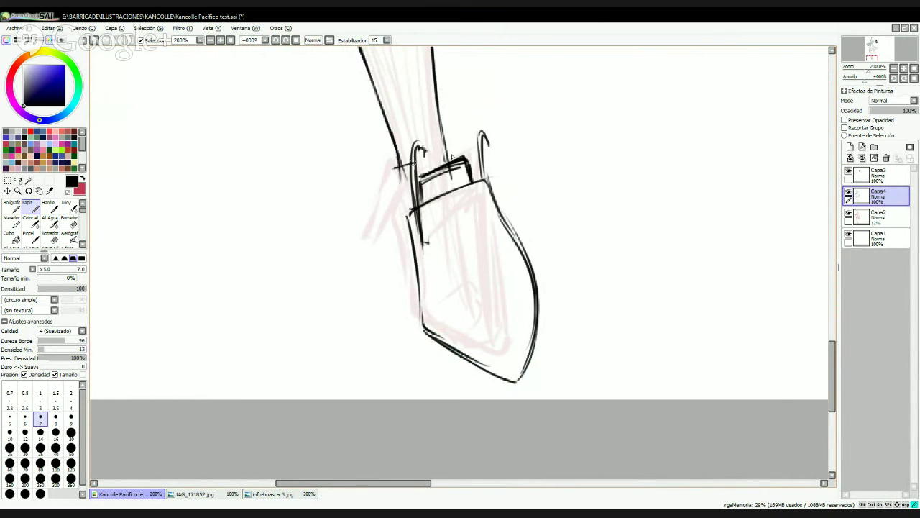
- Ink a boxy ankle cuff behind the hooked post and a narrow heel along the side of the standing leg's shoe
drag(452, 157, 390, 175)
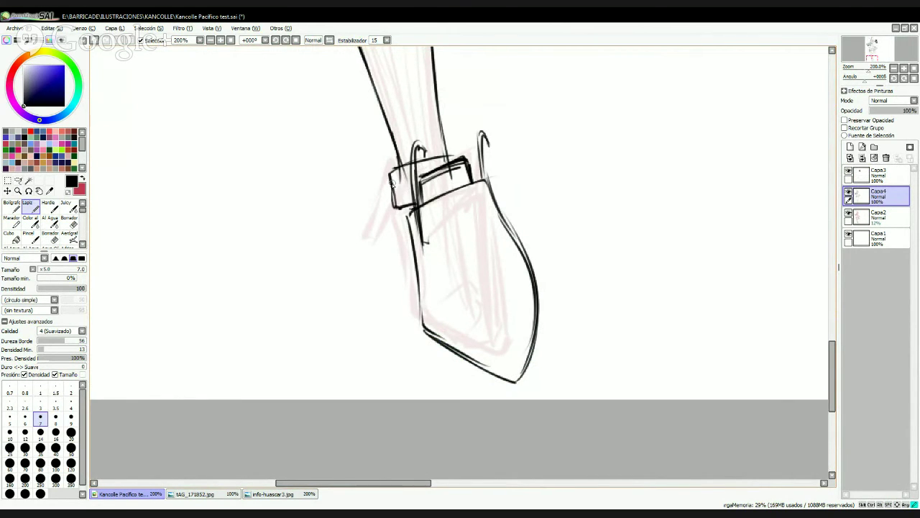
drag(396, 206, 392, 219)
drag(406, 263, 408, 285)
drag(396, 244, 407, 302)
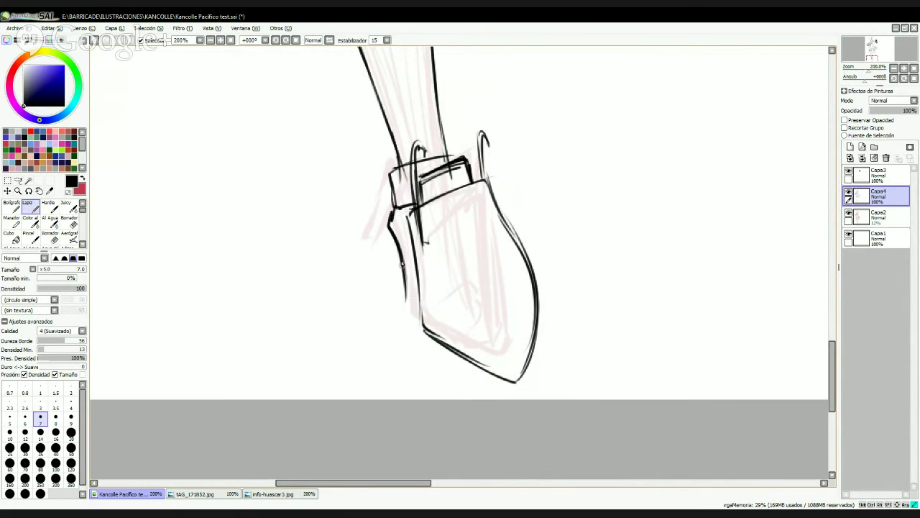
key(ctrl+z)
mouse_move(388, 219)
mouse_down()
mouse_move(404, 302)
mouse_move(418, 270)
mouse_up()
- Ink the raised foot's shoe behind the standing calf, with a curved outer edge and a short lower edge meeting at a point
mouse_move(543, 193)
mouse_down()
mouse_move(504, 276)
mouse_move(496, 424)
mouse_up()
mouse_move(489, 237)
mouse_down()
mouse_move(482, 392)
mouse_move(534, 162)
mouse_up()
drag(359, 184, 383, 266)
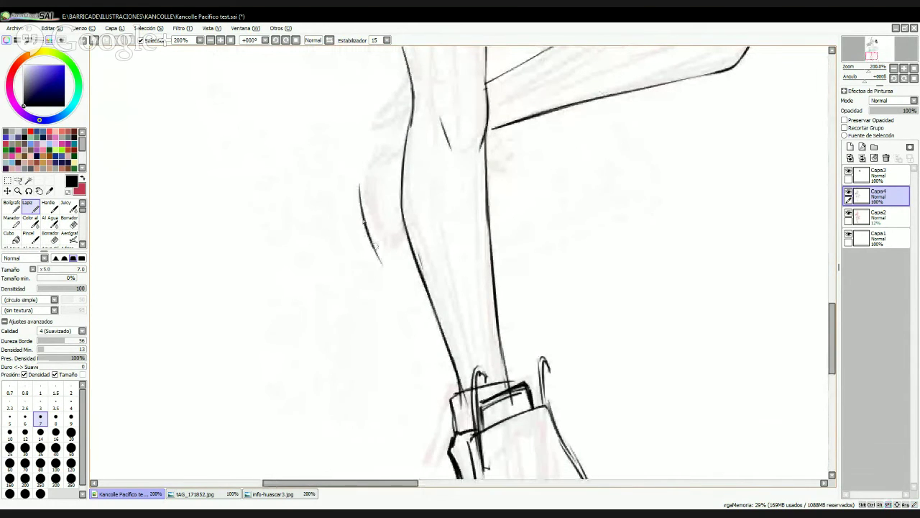
mouse_move(369, 230)
mouse_down()
mouse_move(390, 264)
mouse_move(413, 254)
mouse_up()
key(ctrl+z)
key(ctrl+z)
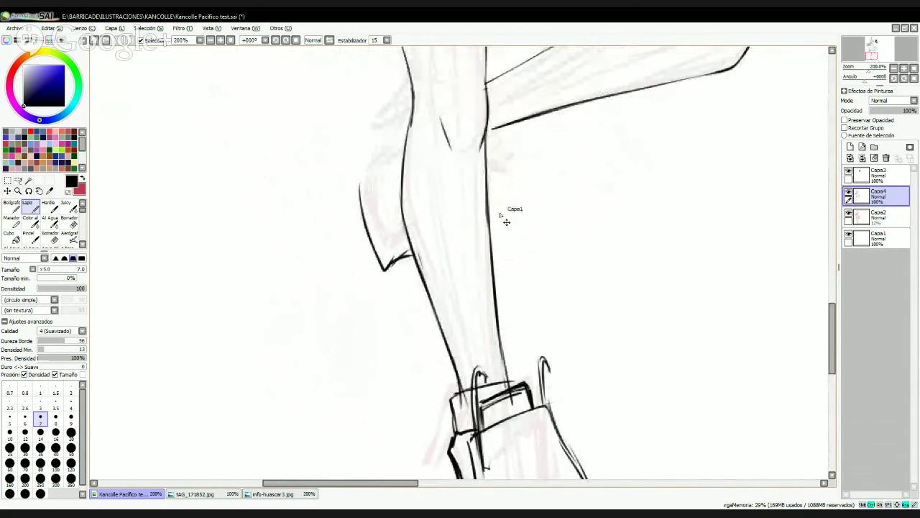
- Ink the raised shoe's part showing past the back of the knee, with a curved edge, a small block and ankle straps
drag(490, 223, 515, 186)
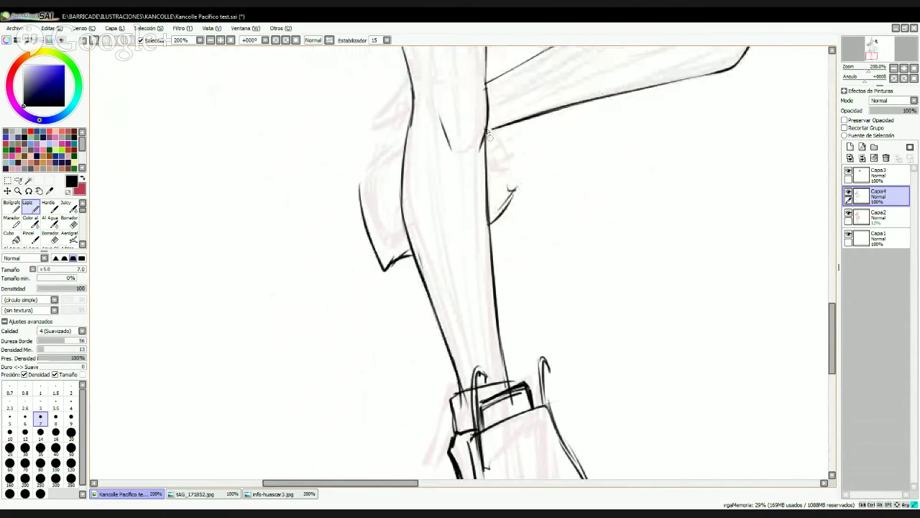
mouse_move(487, 131)
mouse_down()
mouse_move(509, 185)
mouse_move(499, 110)
mouse_move(519, 159)
mouse_move(509, 172)
mouse_move(516, 122)
mouse_up()
drag(516, 122, 511, 168)
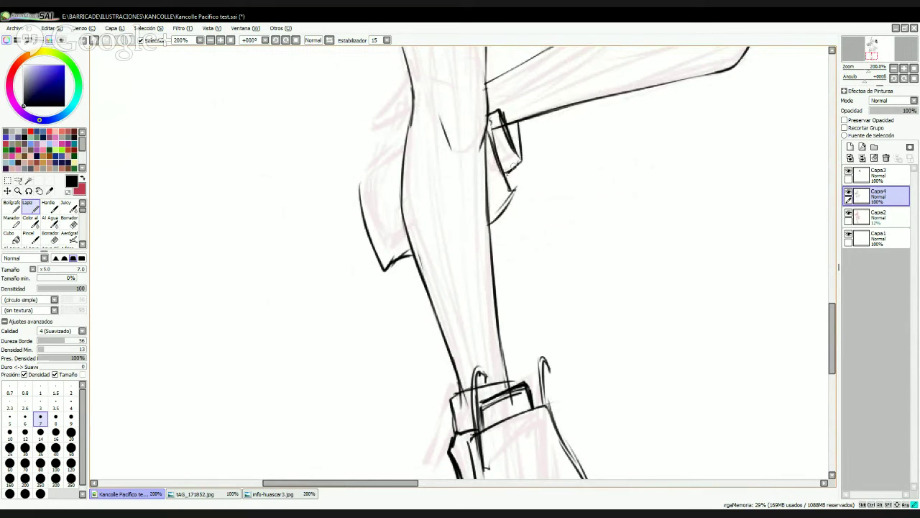
drag(489, 133, 519, 111)
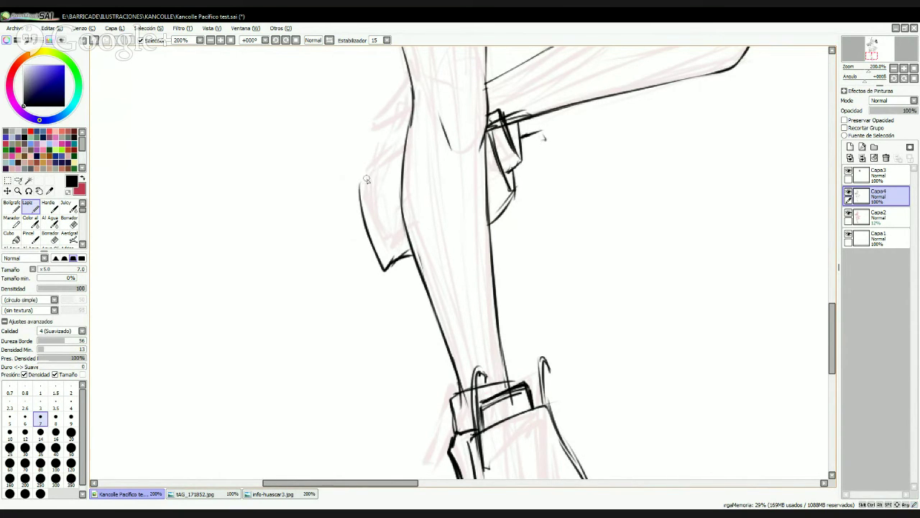
- Ink the raised shoe's upper edge and pointed projection beside the standing knee, and check the figure in a mirrored view
mouse_move(368, 174)
mouse_down()
mouse_move(407, 138)
mouse_move(405, 130)
mouse_move(382, 160)
mouse_move(407, 118)
mouse_move(371, 133)
mouse_move(410, 113)
mouse_move(367, 138)
mouse_move(374, 115)
mouse_move(387, 115)
mouse_move(365, 128)
mouse_move(409, 91)
mouse_up()
drag(363, 128, 412, 72)
mouse_move(502, 107)
mouse_down()
mouse_move(358, 207)
mouse_move(366, 249)
mouse_up()
scroll(384, 238, down, 4)
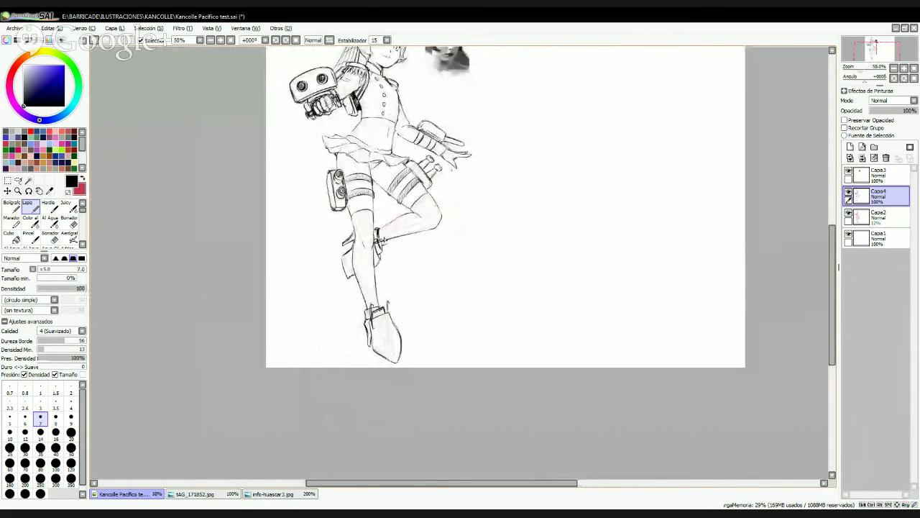
key(h)
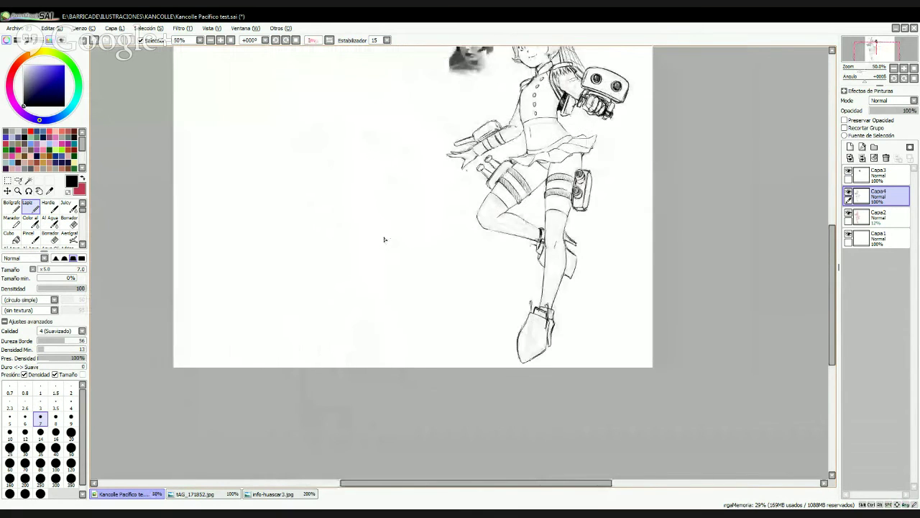
key(h)
- Check the hull in info-huascar3.jpg and ink a curved waterline across the standing leg's shoe
scroll(384, 239, up, 1)
scroll(384, 239, down, 3)
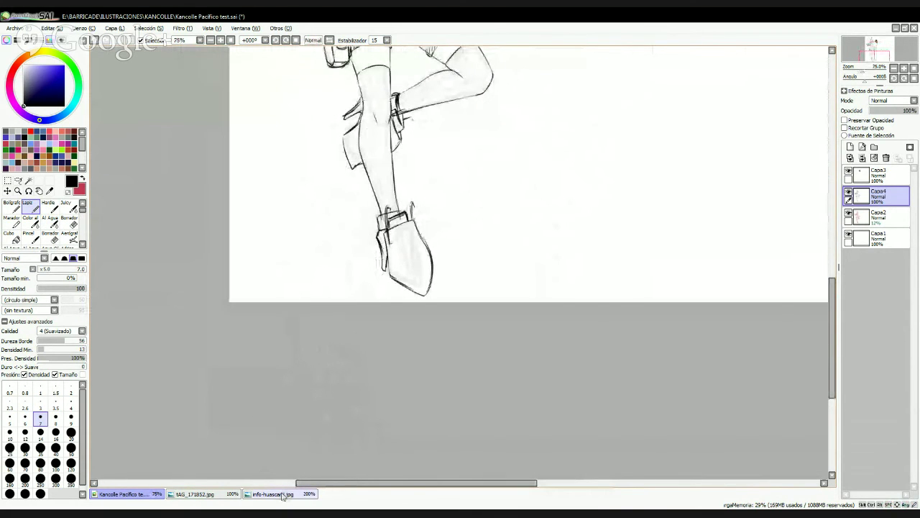
click(273, 494)
click(137, 495)
scroll(396, 248, up, 3)
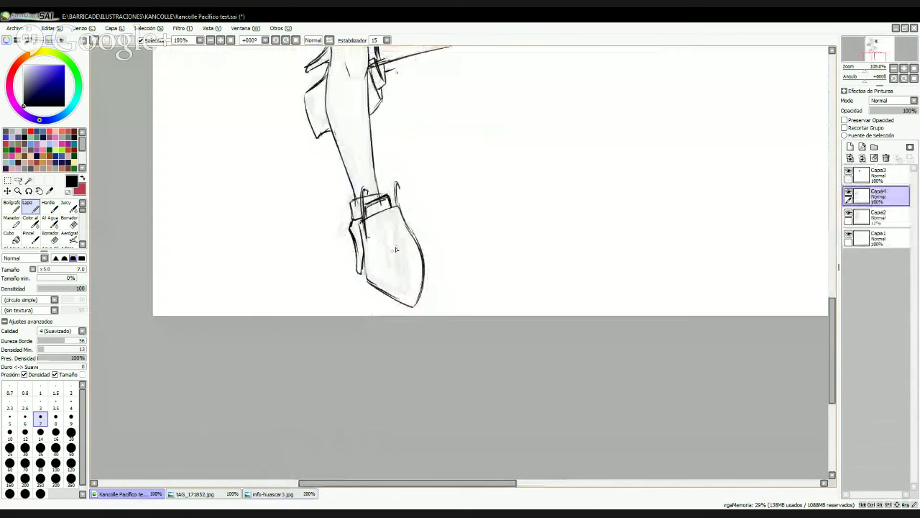
key(ctrl+z)
drag(317, 240, 403, 260)
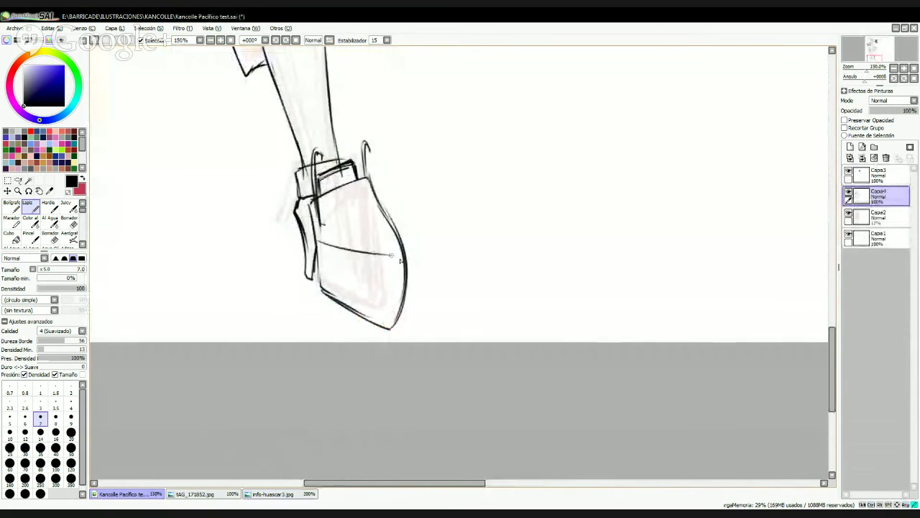
- Ink a thick black band along the stocking's upper edge on the standing leg
drag(294, 53, 412, 257)
drag(545, 140, 489, 234)
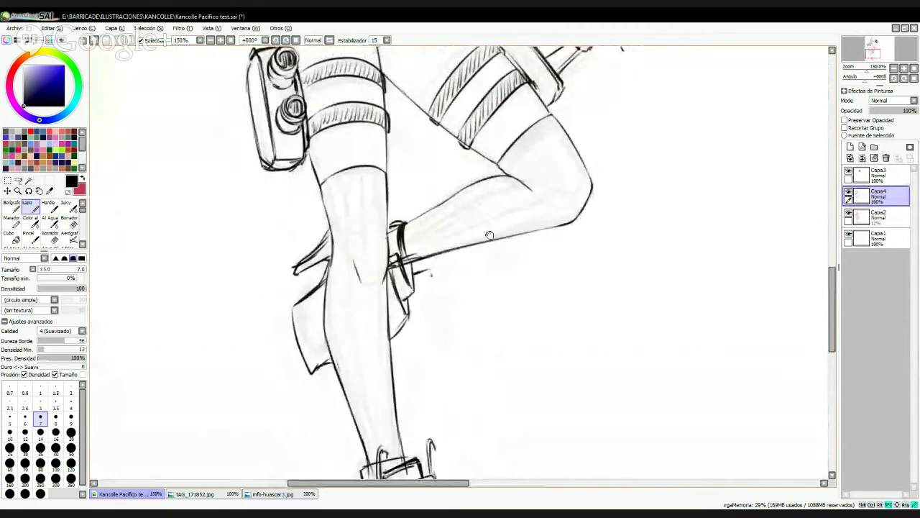
drag(328, 181, 452, 272)
key(Page_Up)
mouse_move(393, 266)
mouse_down()
mouse_move(427, 244)
mouse_move(480, 251)
mouse_move(407, 253)
mouse_move(484, 246)
mouse_move(479, 256)
mouse_up()
key(ctrl+z)
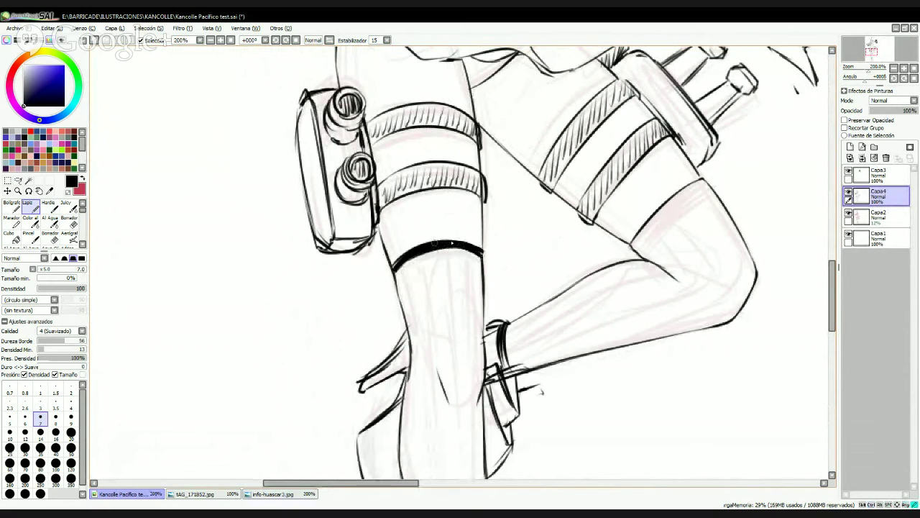
- Ink a matching thick black band along the stocking's upper edge on the bent leg
mouse_move(651, 223)
mouse_down()
mouse_move(463, 187)
mouse_move(509, 148)
mouse_up()
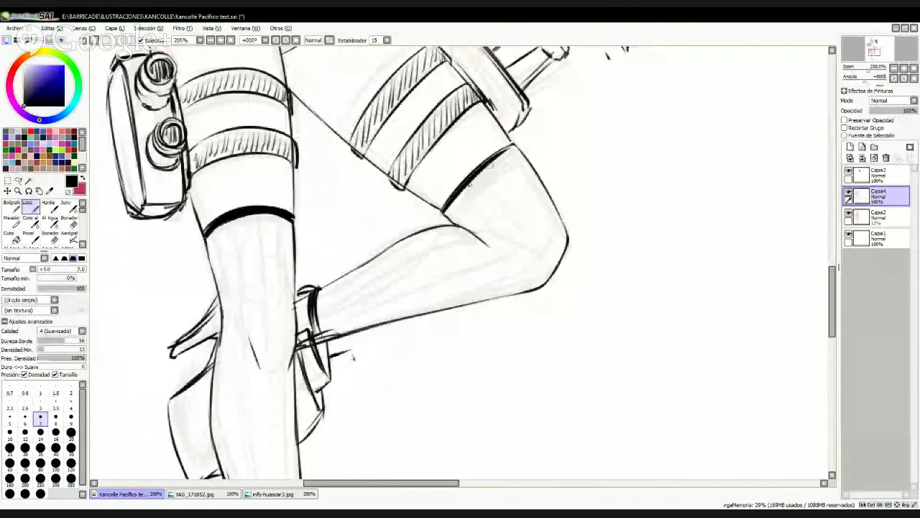
drag(444, 212, 512, 149)
key(ctrl+z)
drag(444, 213, 515, 150)
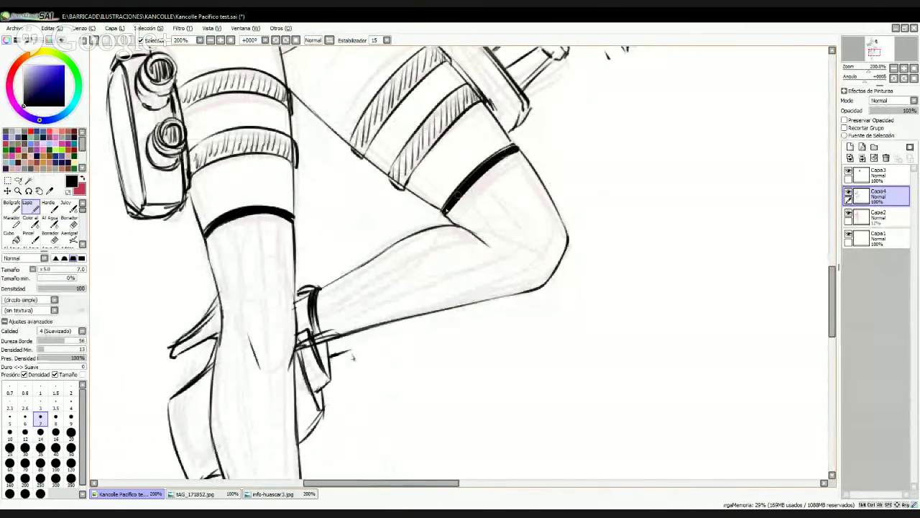
- Examine the Huáscar's front and side views in info-huascar3.jpg and compare them with the drawn legs and shoes
drag(359, 269, 471, 139)
drag(359, 159, 436, 149)
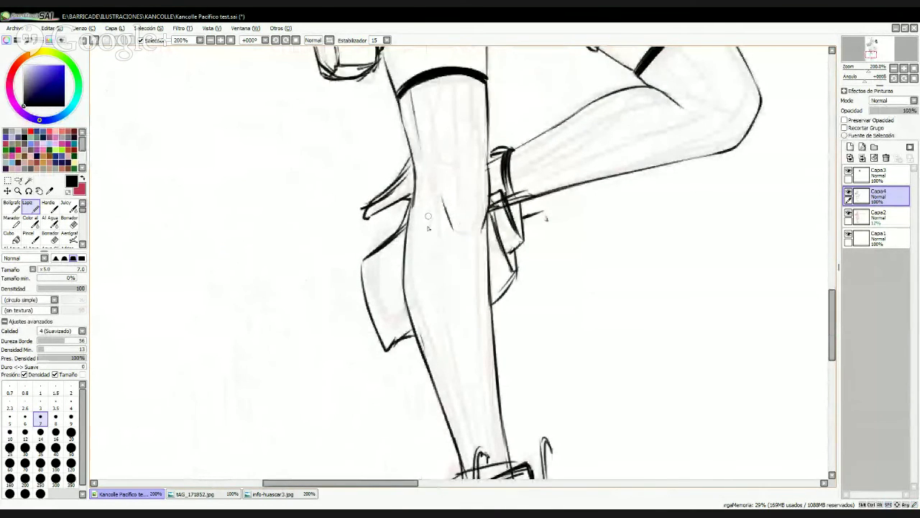
key(ctrl+z)
click(267, 494)
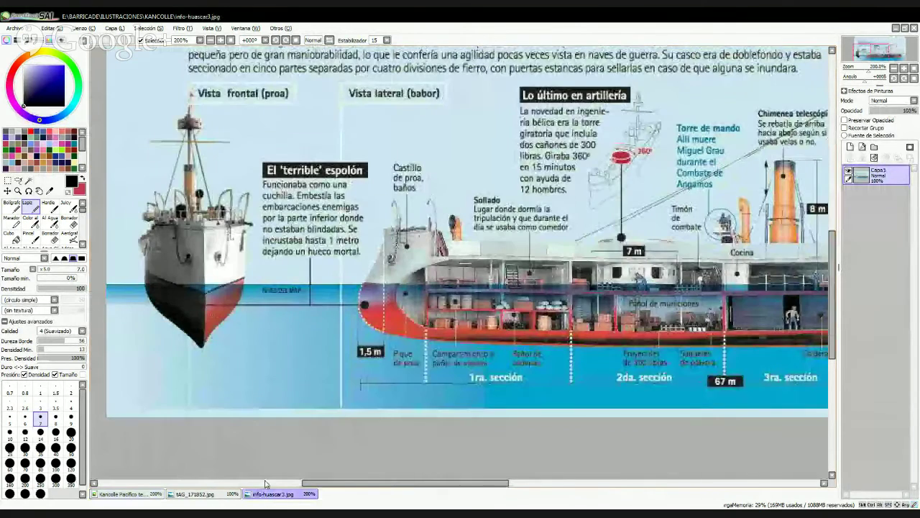
click(141, 494)
scroll(241, 367, down, 2)
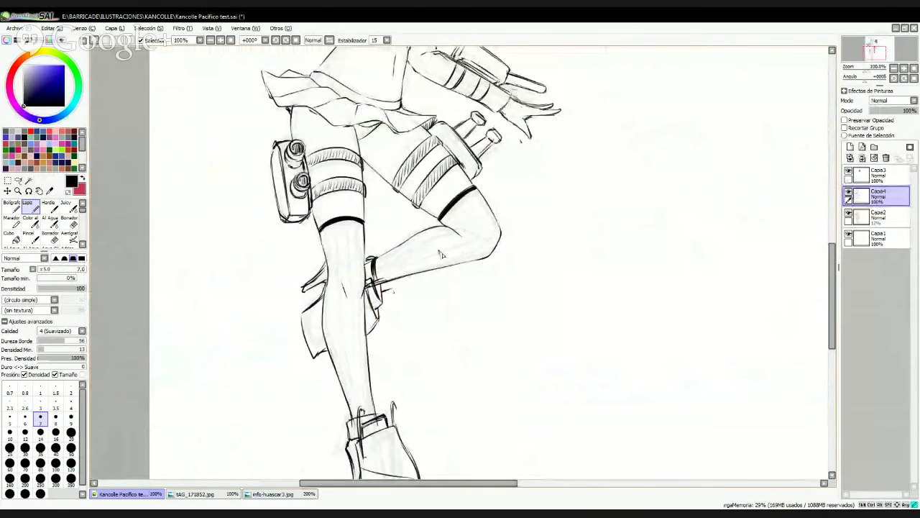
click(272, 494)
drag(599, 291, 310, 340)
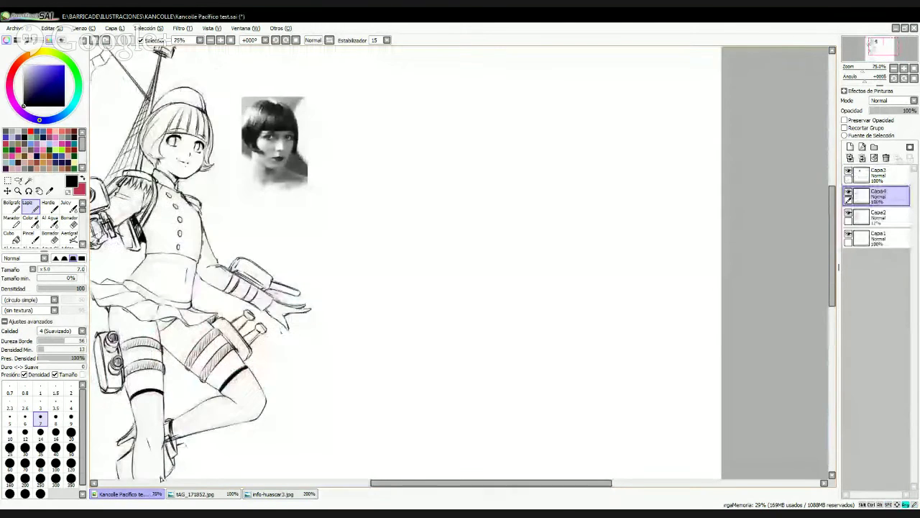
- Hide the Capa3 photo layer and the Capa2 sketch layer so only the line art shows
drag(498, 244, 740, 235)
click(849, 171)
click(849, 213)
drag(644, 401, 626, 366)
scroll(625, 271, down, 1)
drag(598, 260, 561, 219)
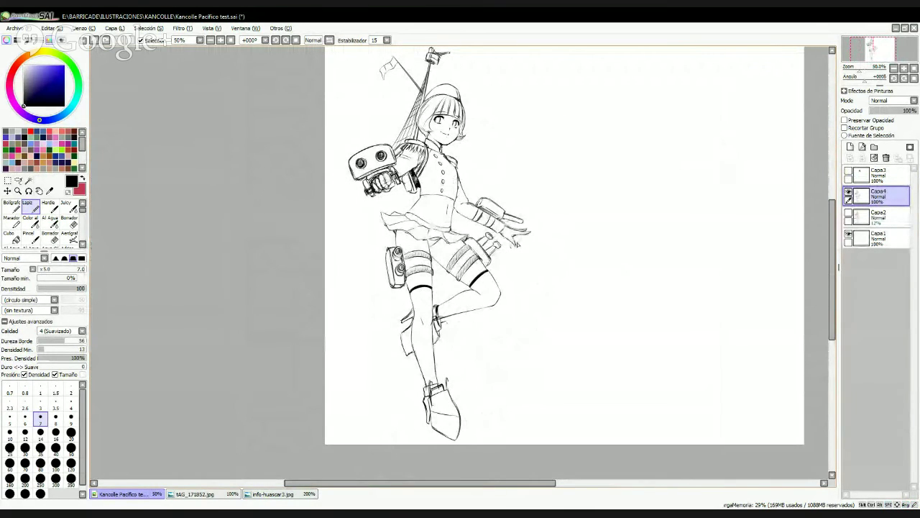
- Fill the small triangular area under the skirt hem between the thighs with solid black
scroll(517, 243, up, 4)
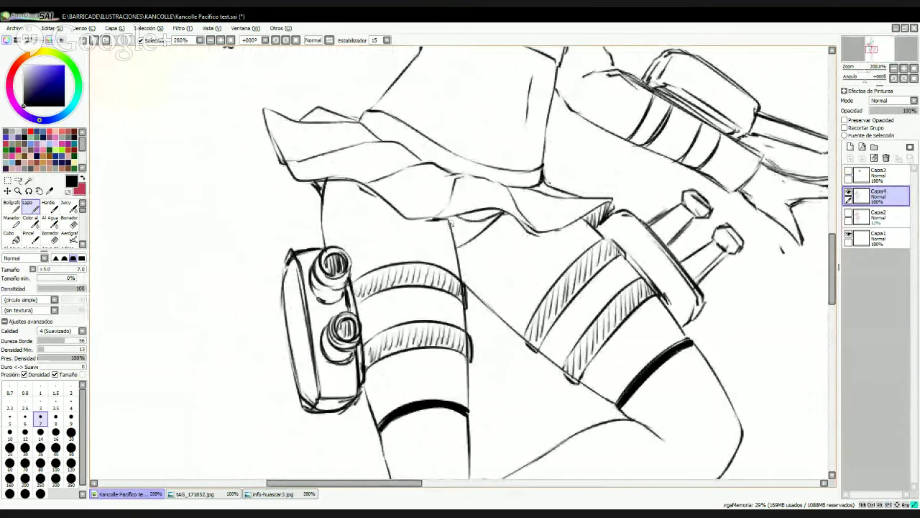
mouse_move(450, 219)
mouse_down()
mouse_move(456, 243)
mouse_move(480, 226)
mouse_move(464, 241)
mouse_move(467, 228)
mouse_move(455, 221)
mouse_move(459, 231)
mouse_move(450, 216)
mouse_move(482, 225)
mouse_move(501, 216)
mouse_move(478, 226)
mouse_move(459, 218)
mouse_up()
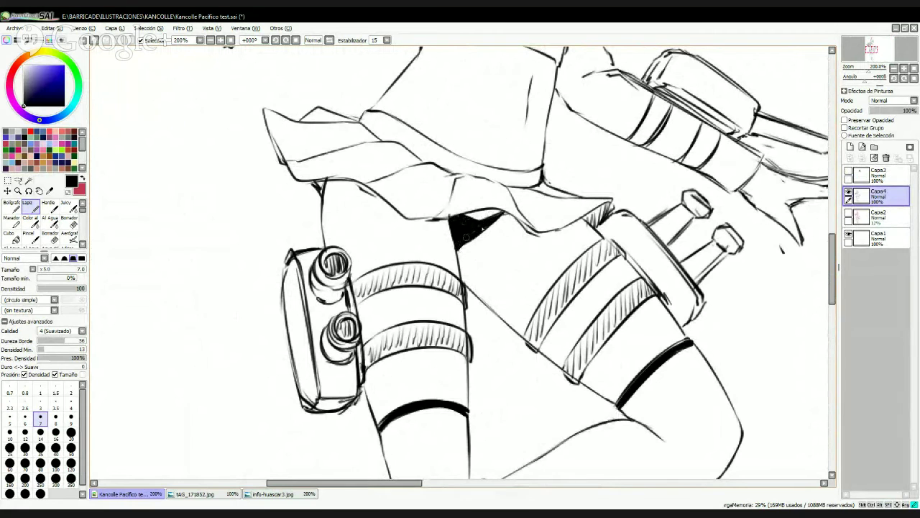
scroll(532, 184, down, 3)
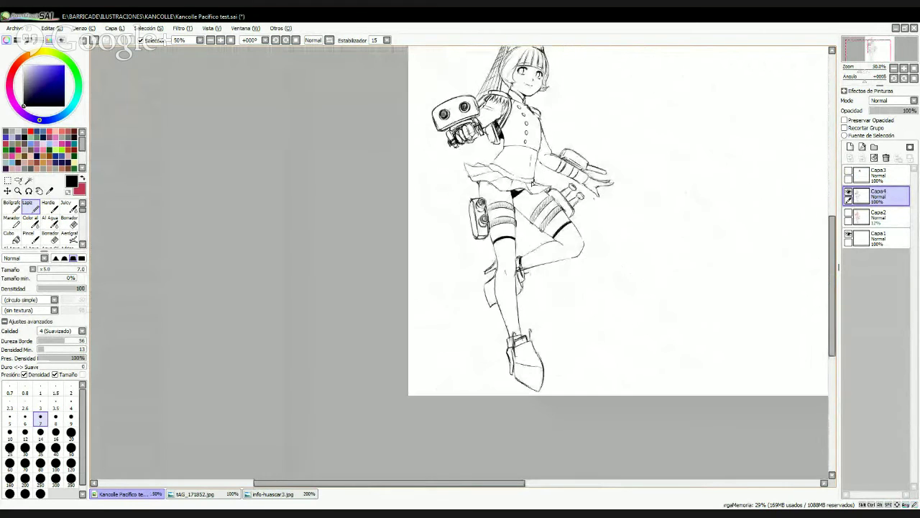
drag(586, 175, 489, 295)
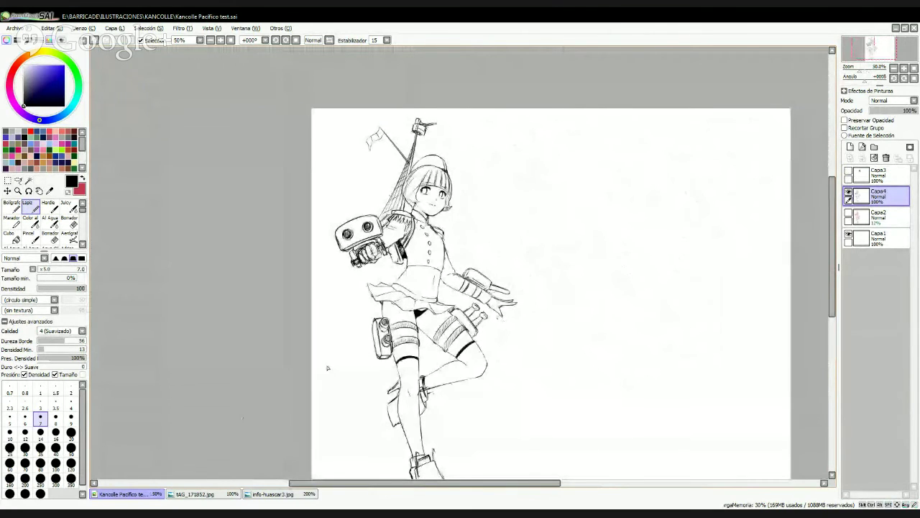
drag(365, 326, 295, 273)
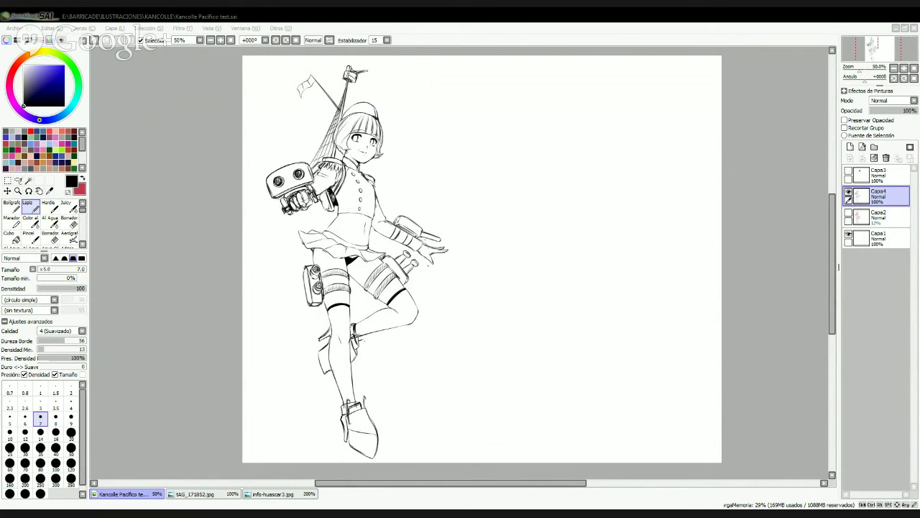
- Examine the Huáscar's mast, funnel, bow and front view in info-huascar3.jpg for details to add to the figure
click(302, 450)
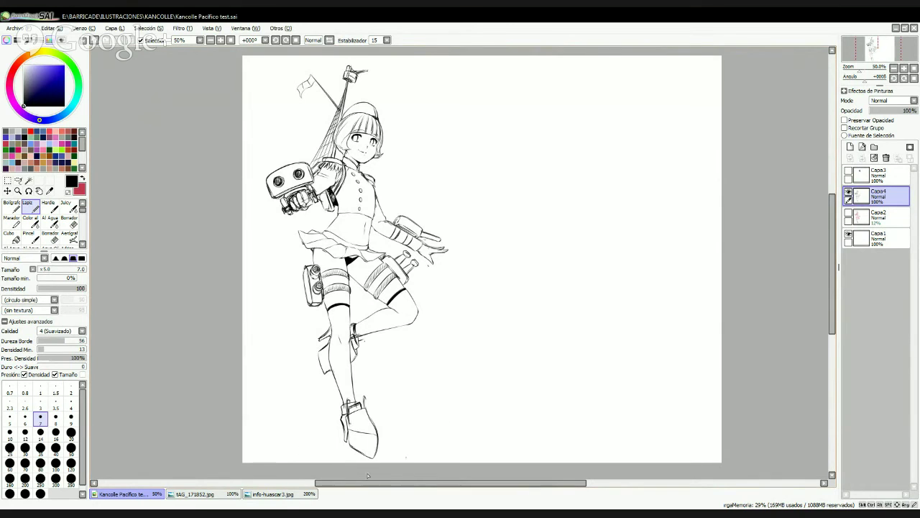
click(299, 495)
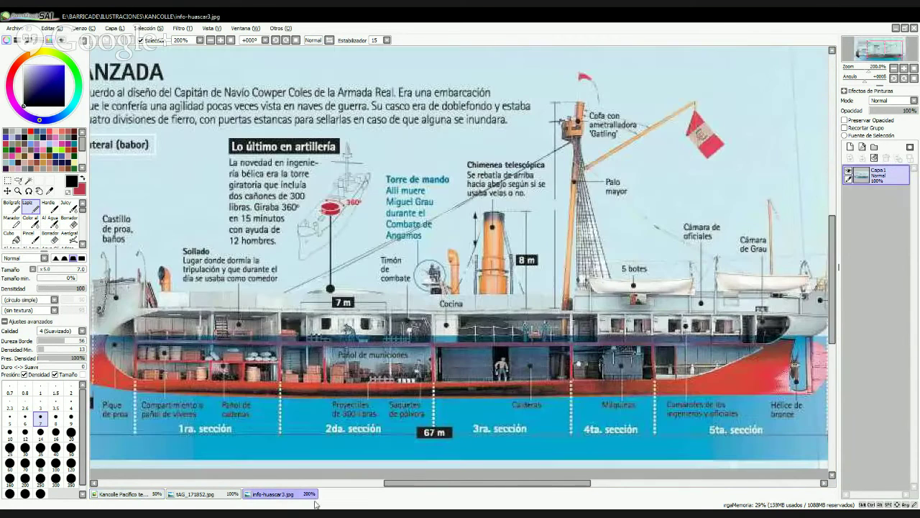
drag(108, 357, 481, 329)
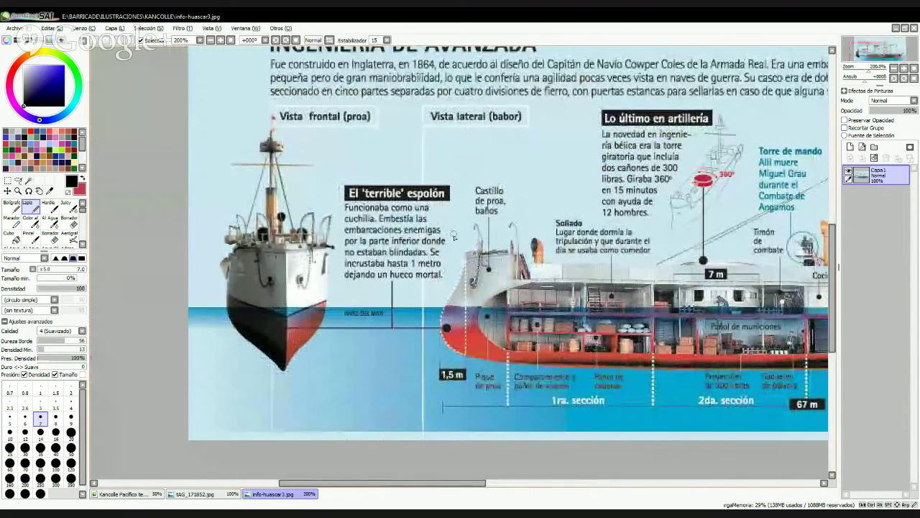
drag(640, 266, 420, 262)
drag(515, 279, 761, 292)
click(128, 494)
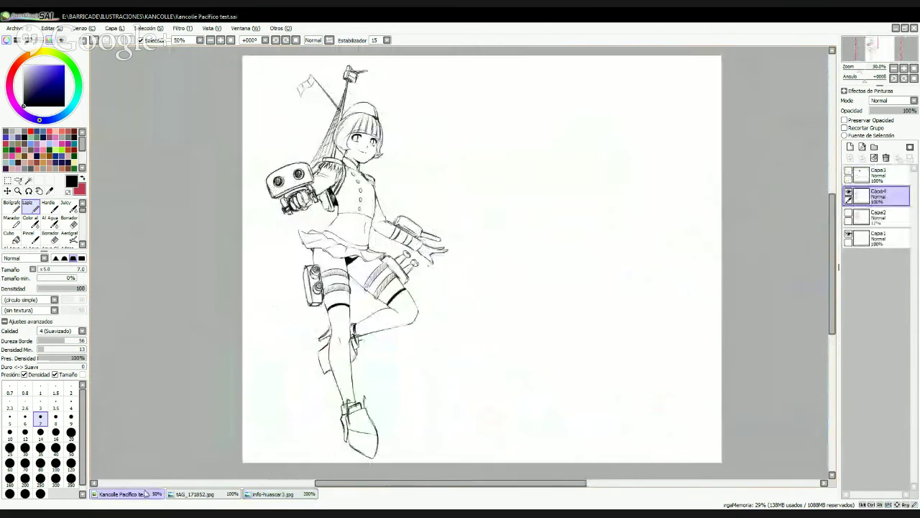
- Check the mast's front view in info-huascar3.jpg and ink a straight slanted yard across the mast below the lookout platform
drag(395, 200, 407, 237)
scroll(365, 98, up, 2)
drag(329, 121, 505, 233)
key(ctrl+z)
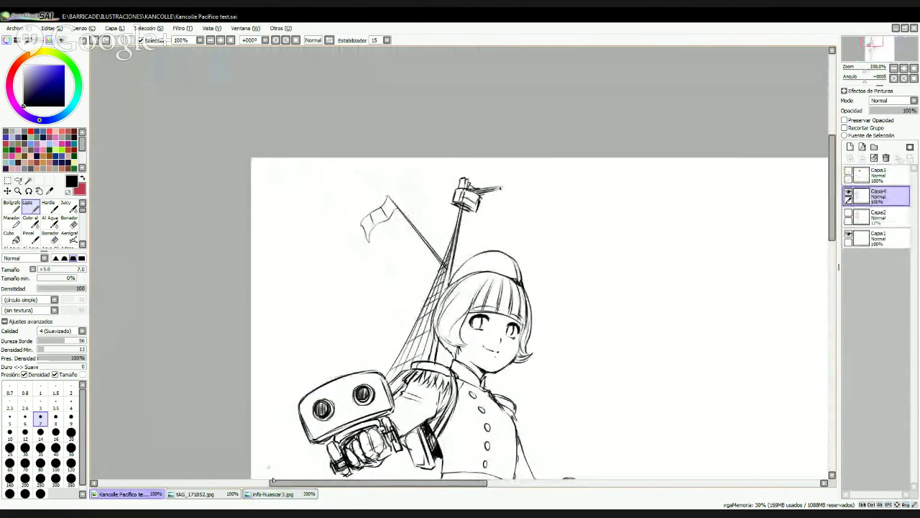
click(277, 494)
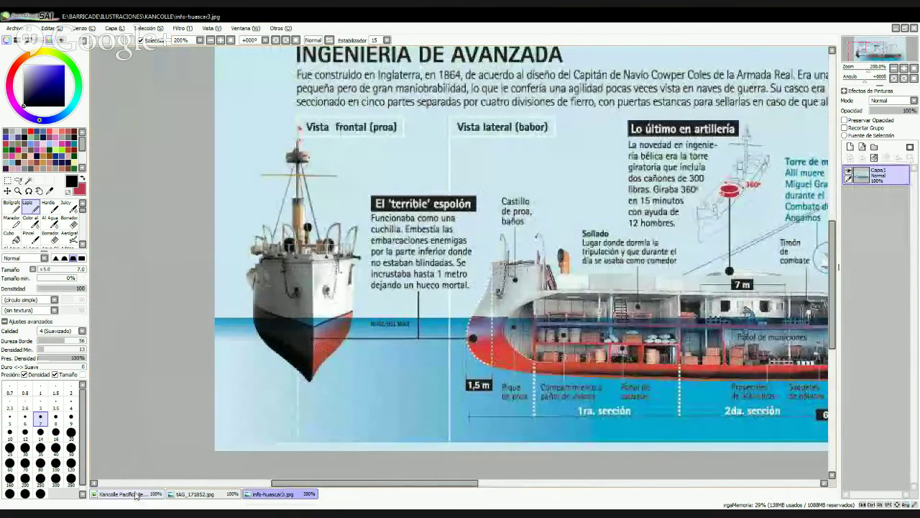
click(122, 494)
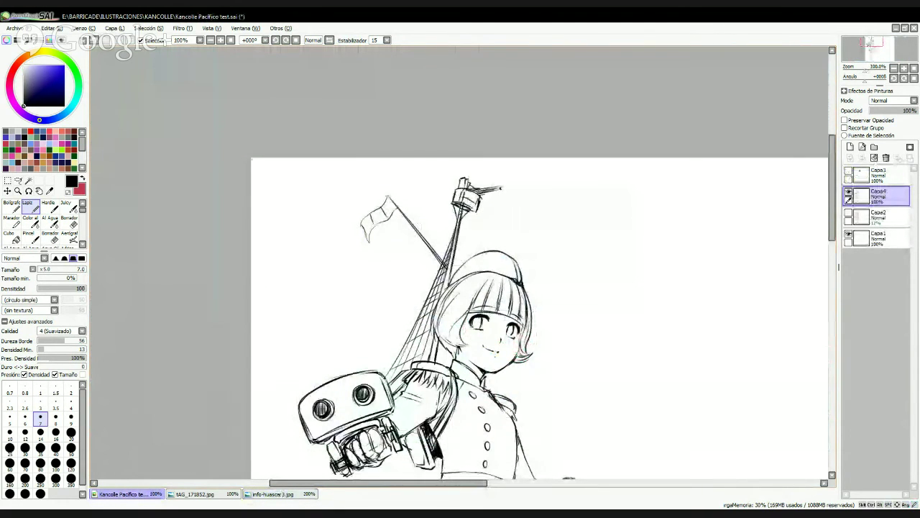
drag(401, 195, 499, 246)
key(ctrl+z)
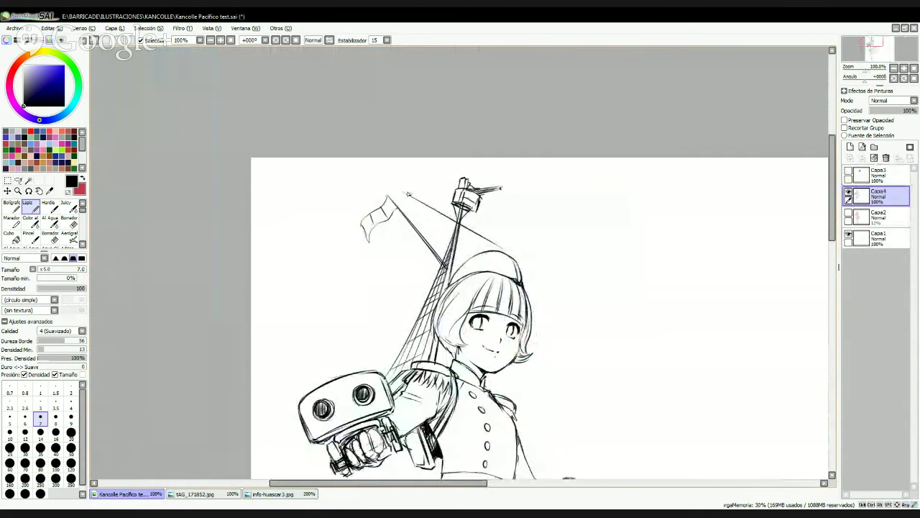
drag(393, 186, 492, 245)
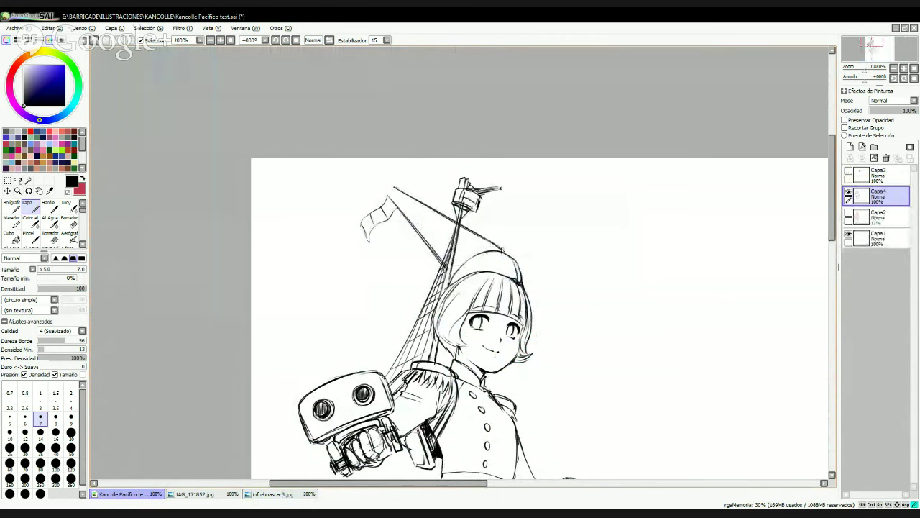
- Undo the slanted yard across the mast below the lookout platform and redraw it shorter, with heavier overlapping pencil strokes
drag(550, 335, 514, 290)
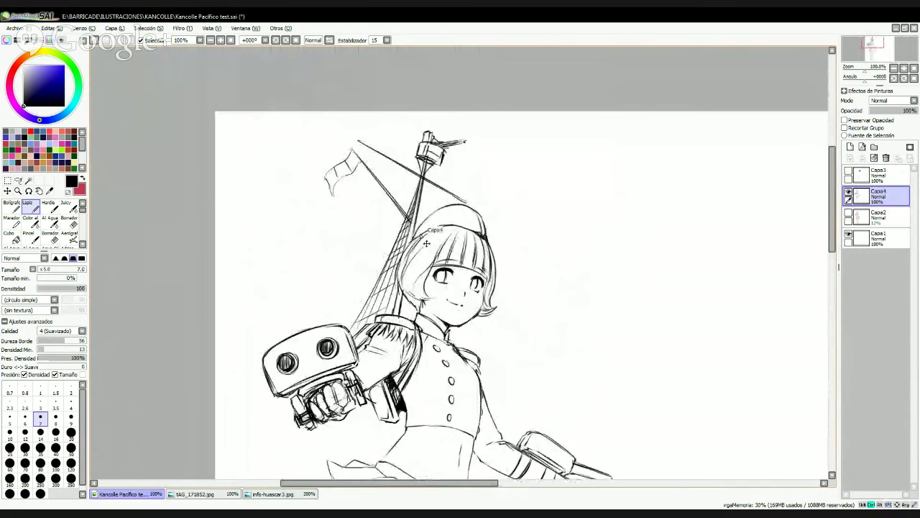
key(ctrl+z)
key(ctrl+z)
mouse_move(361, 147)
mouse_down()
mouse_move(465, 193)
mouse_move(458, 201)
mouse_move(369, 148)
mouse_move(449, 199)
mouse_up()
key(ctrl+z)
key(ctrl+z)
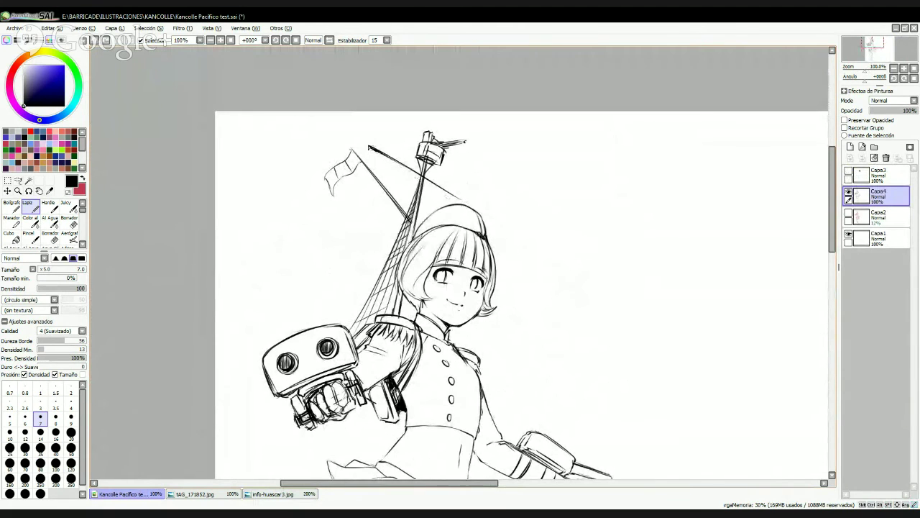
drag(370, 147, 461, 202)
key(ctrl+z)
drag(369, 147, 463, 204)
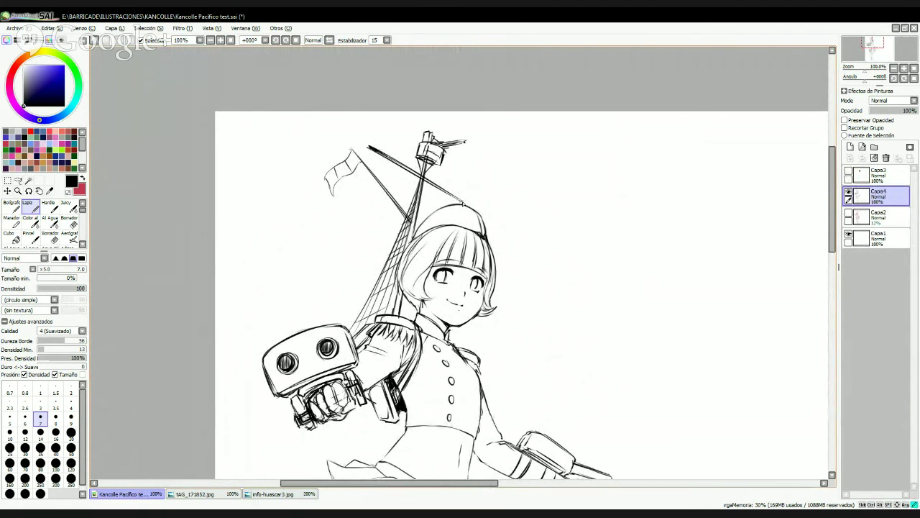
- Check the bow's front view in info-huascar3.jpg and ink an anchor and chain on the front ship-shaped shoe and a small one on the rear shoe
drag(453, 286, 430, 192)
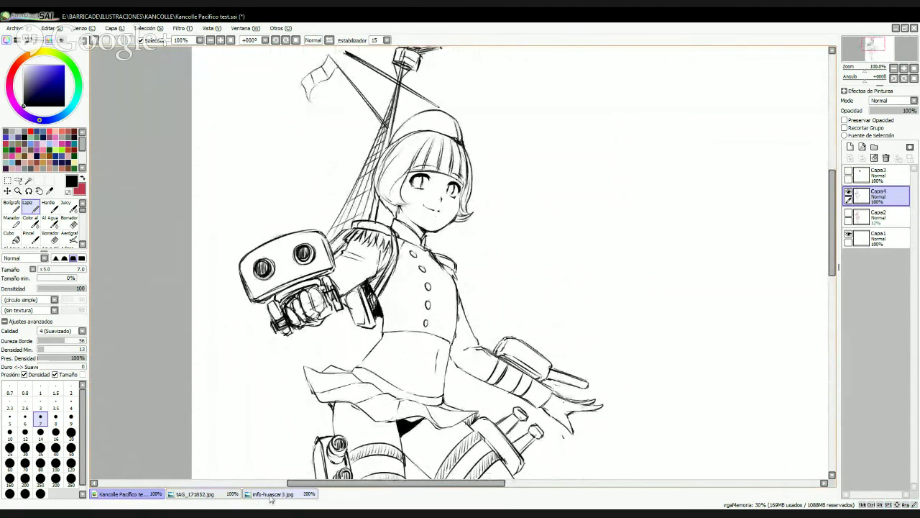
click(270, 495)
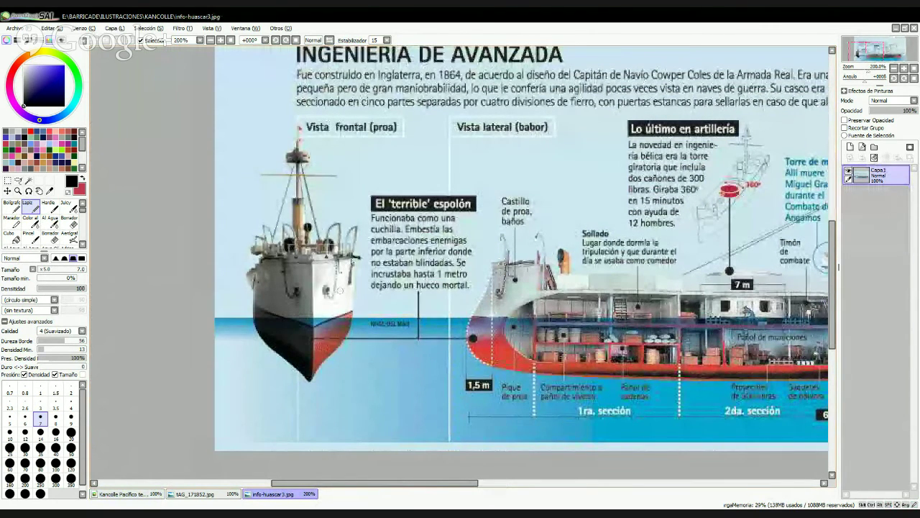
click(124, 493)
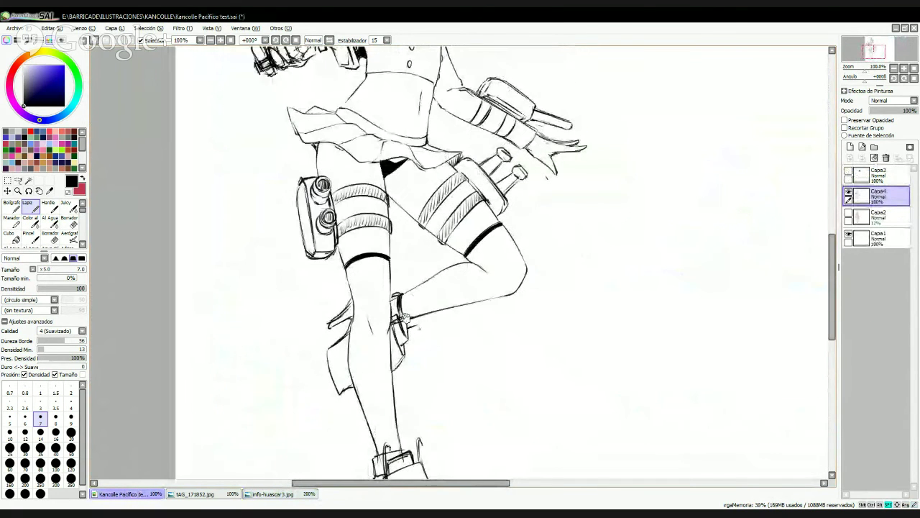
scroll(405, 316, down, 5)
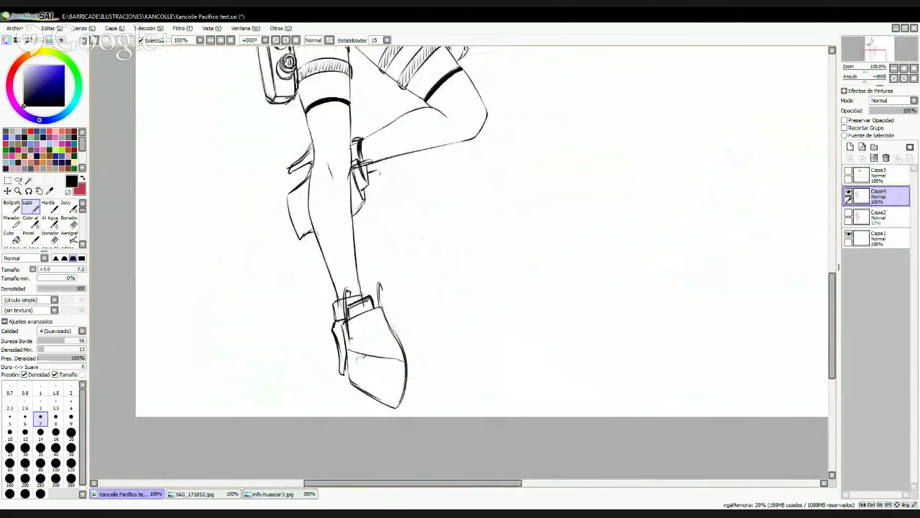
click(277, 493)
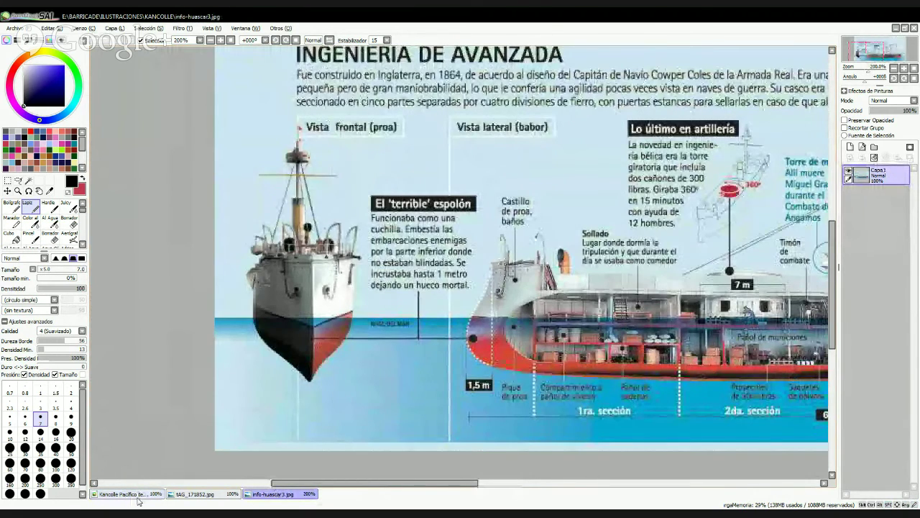
click(137, 498)
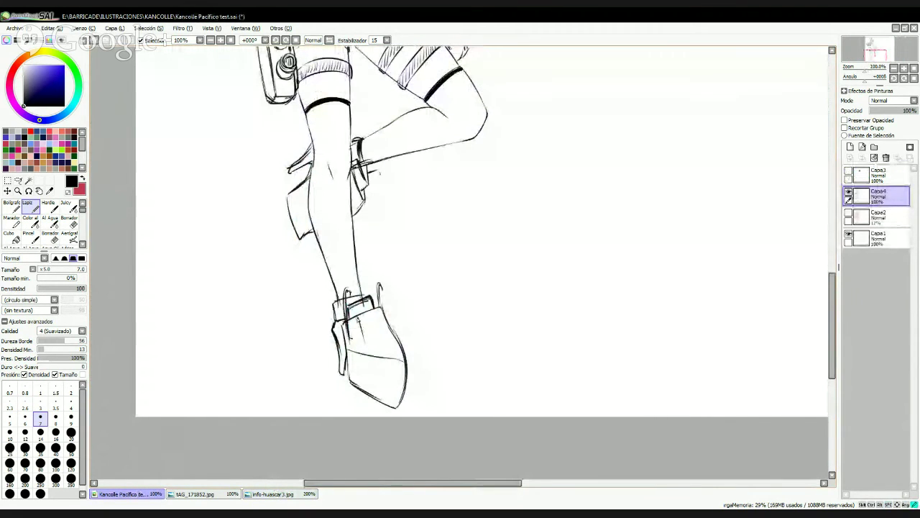
mouse_move(357, 320)
mouse_down()
mouse_move(364, 352)
mouse_move(374, 353)
mouse_up()
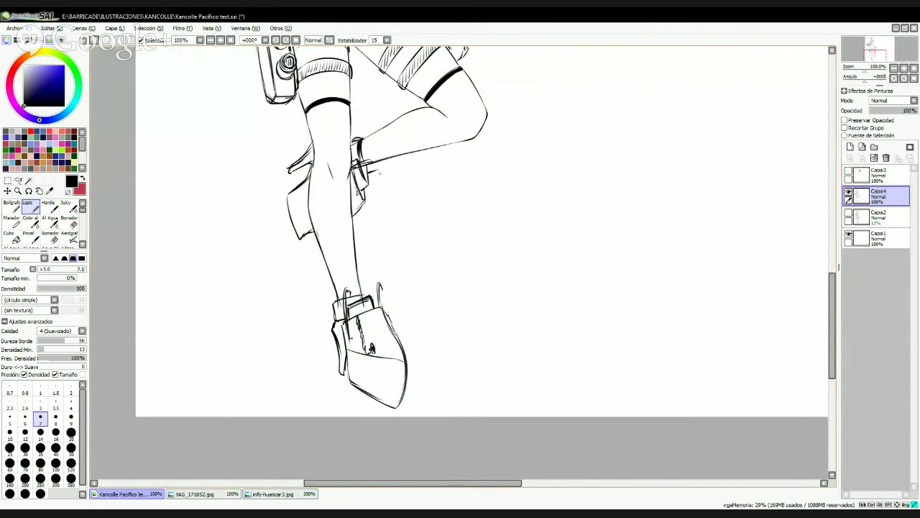
mouse_move(357, 190)
mouse_down()
mouse_move(352, 205)
mouse_move(367, 188)
mouse_up()
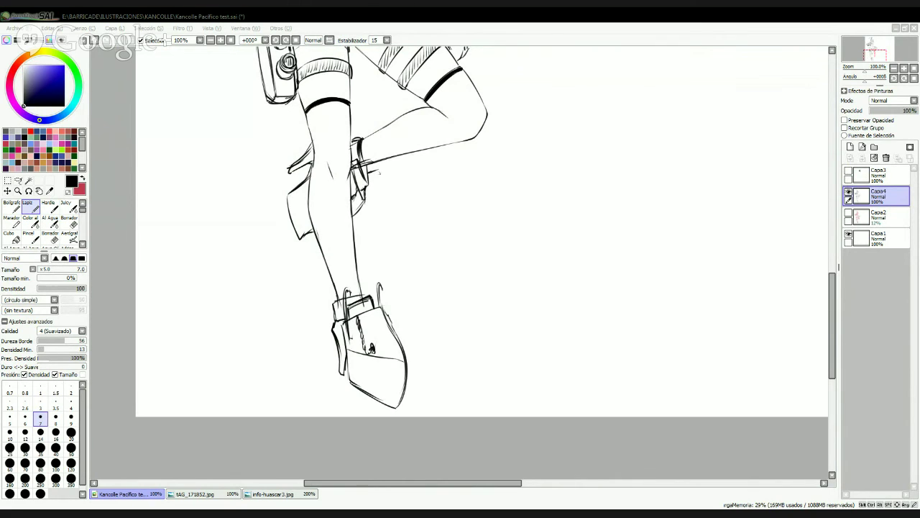
- Handwrite 4.5 in black on the blank canvas beside the front ship-shaped shoe
key(alt+Tab)
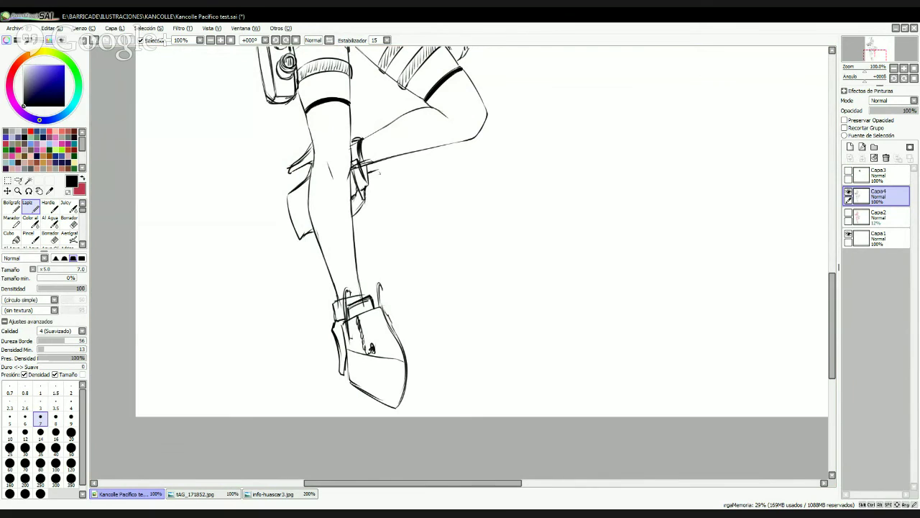
drag(436, 333, 446, 351)
drag(443, 337, 444, 365)
click(452, 357)
drag(458, 334, 468, 334)
drag(457, 335, 458, 363)
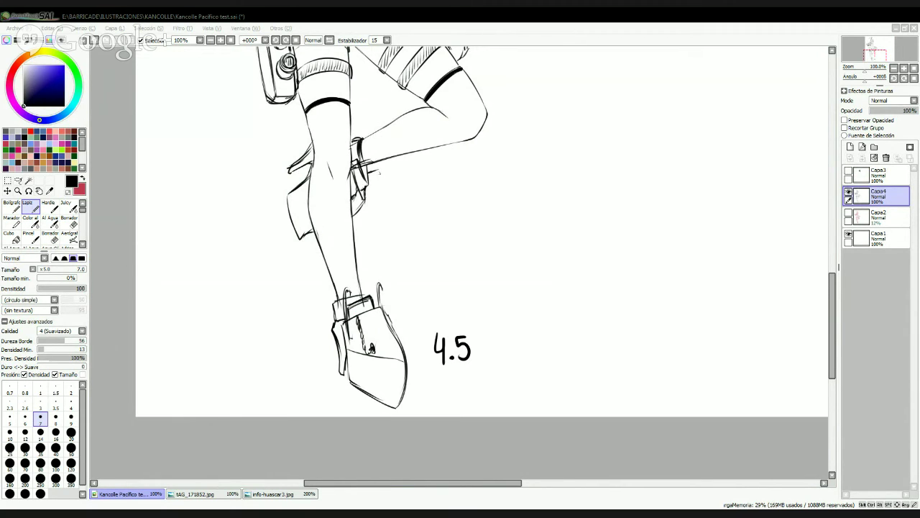
key(alt+Tab)
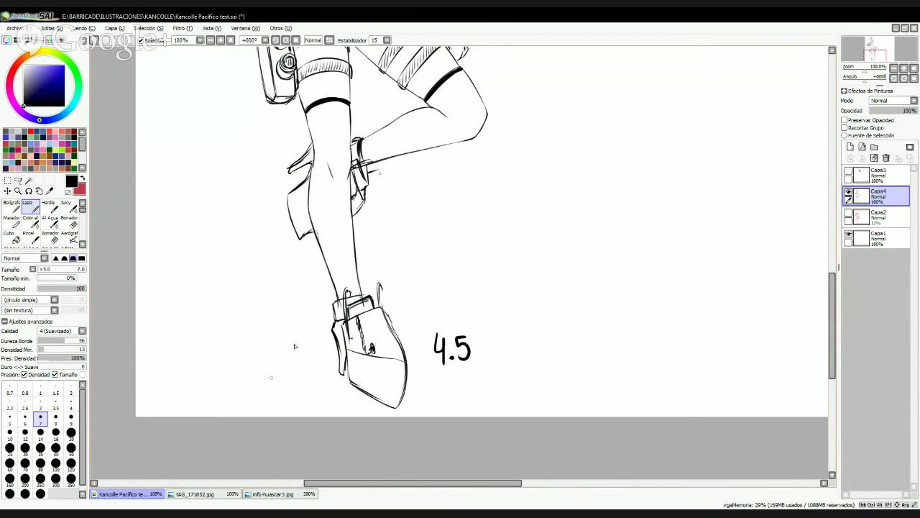
- Examine the Huáscar's side view, hull sections and front view in info-huascar3.jpg
click(270, 494)
drag(610, 329, 380, 320)
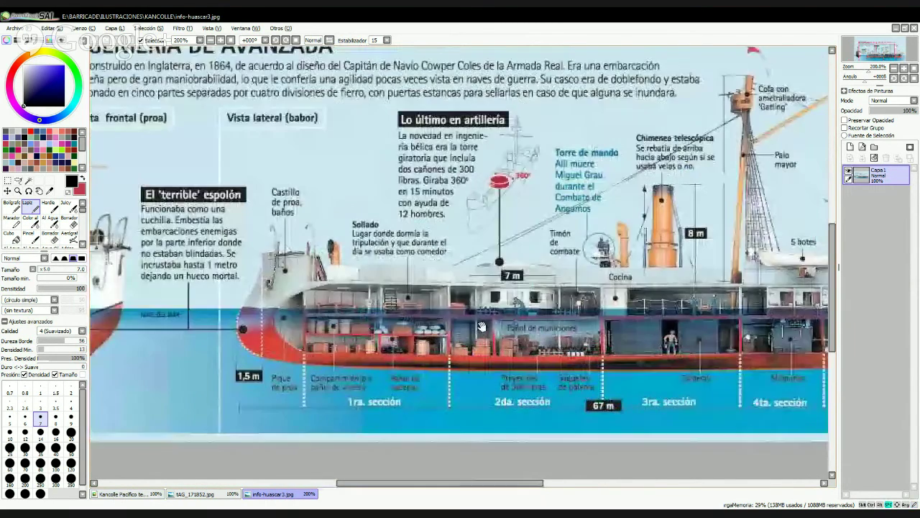
drag(477, 323, 390, 261)
mouse_move(486, 303)
mouse_down()
mouse_move(416, 339)
mouse_move(509, 336)
mouse_up()
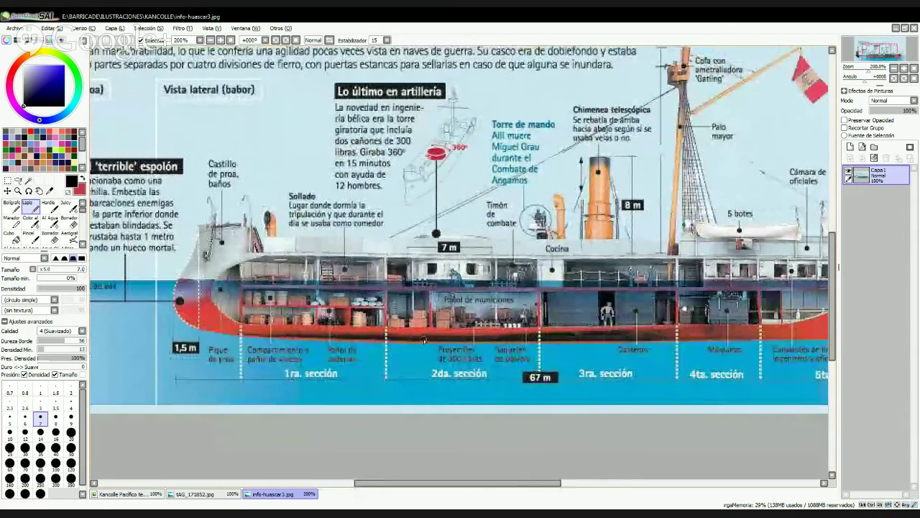
scroll(424, 340, left, 7)
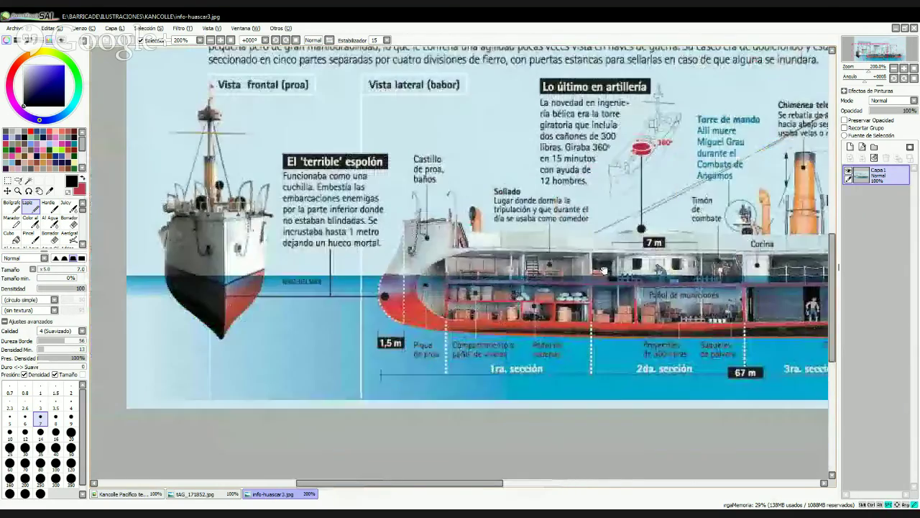
drag(604, 270, 661, 257)
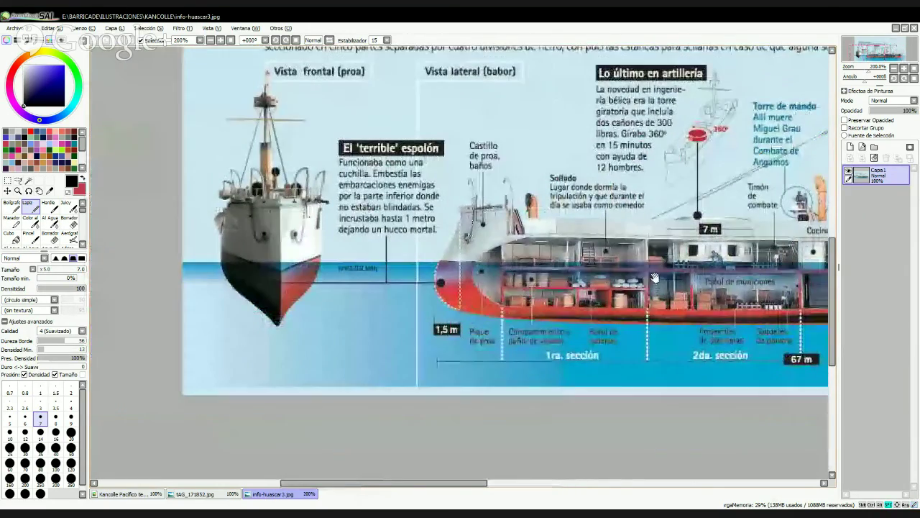
drag(622, 302, 496, 305)
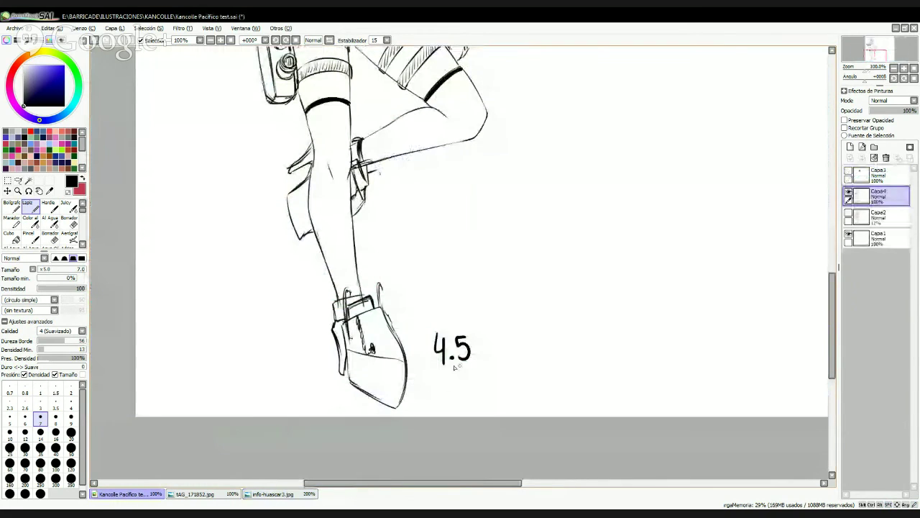
- Erase the handwritten number beside the front shoe
key(e)
mouse_move(437, 324)
mouse_down()
mouse_move(444, 359)
mouse_move(476, 347)
mouse_move(387, 414)
mouse_move(404, 424)
mouse_move(462, 355)
mouse_up()
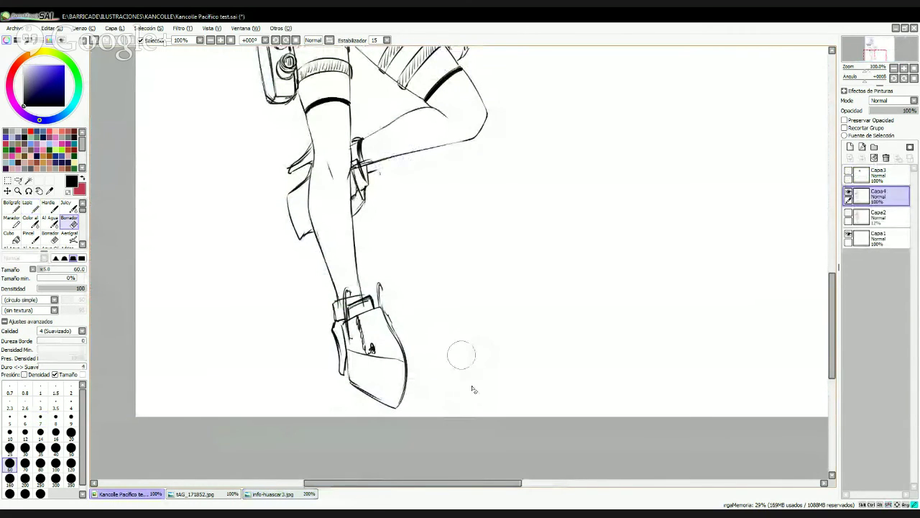
key(alt+Tab)
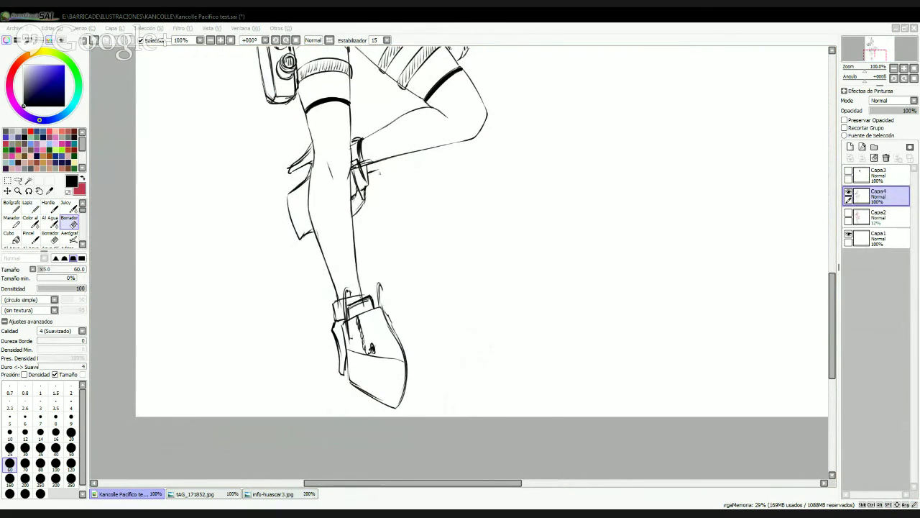
key(alt+Tab)
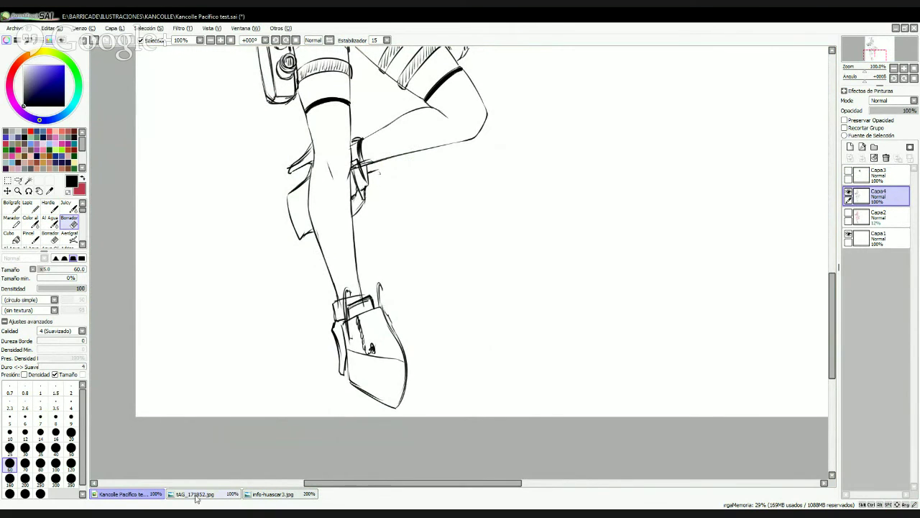
- Handwrite a number beside the front shoe with the pencil, and 2.5 beside the skirt above the thigh-mounted gun box
key(n)
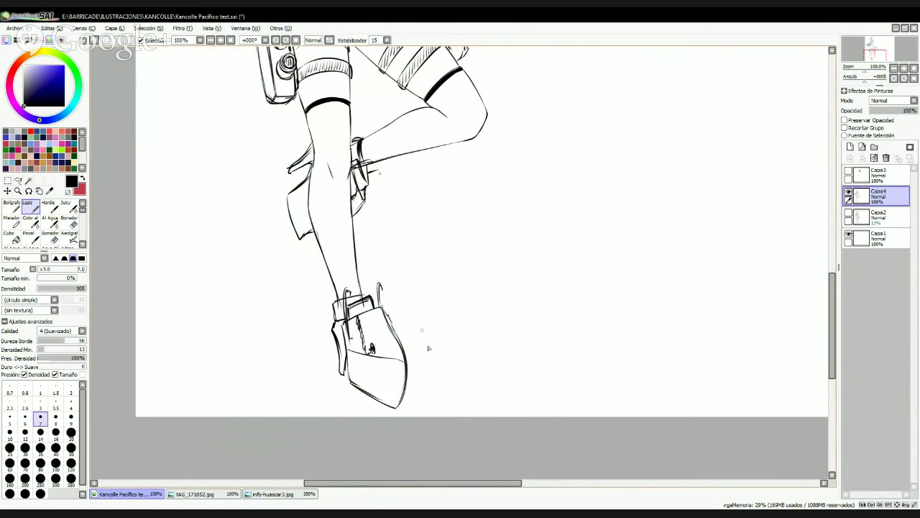
mouse_move(430, 343)
mouse_down()
mouse_move(434, 365)
mouse_move(467, 354)
mouse_move(457, 359)
mouse_up()
click(449, 361)
drag(292, 112, 395, 335)
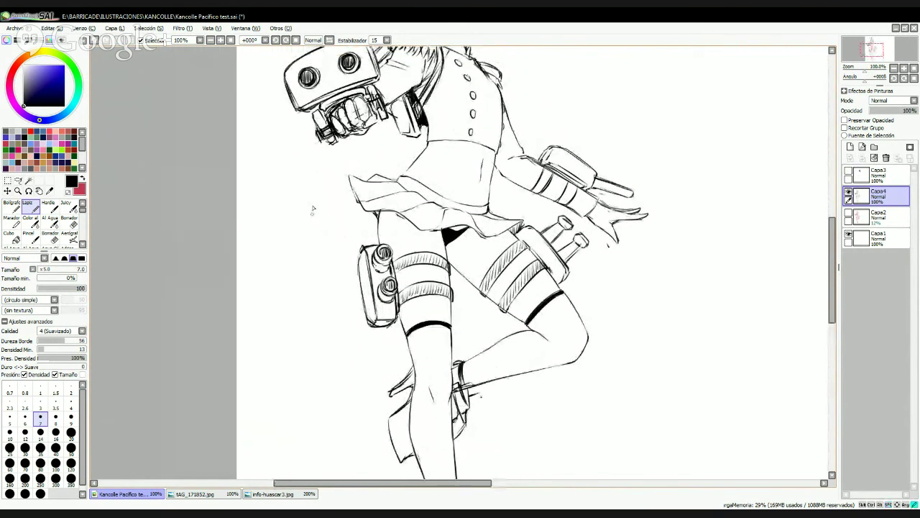
mouse_move(312, 207)
mouse_down()
mouse_move(325, 233)
mouse_move(333, 209)
mouse_move(332, 231)
mouse_up()
click(329, 227)
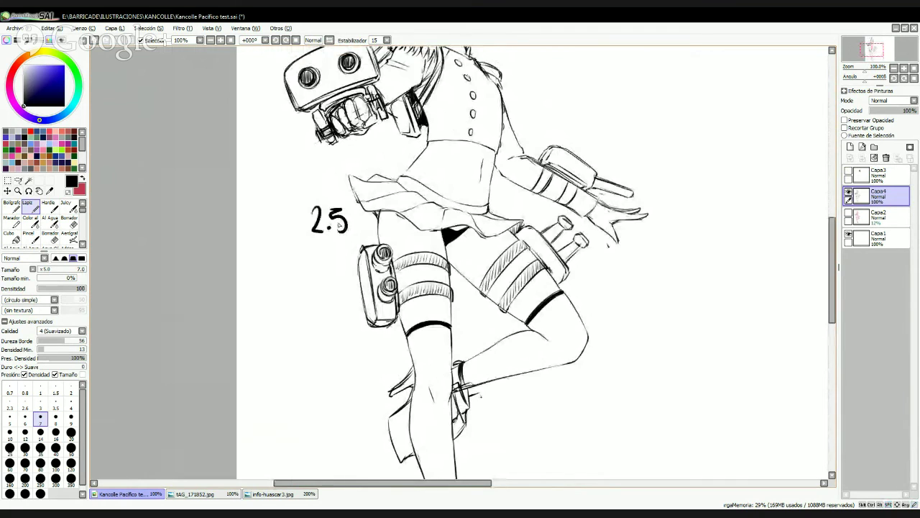
click(193, 510)
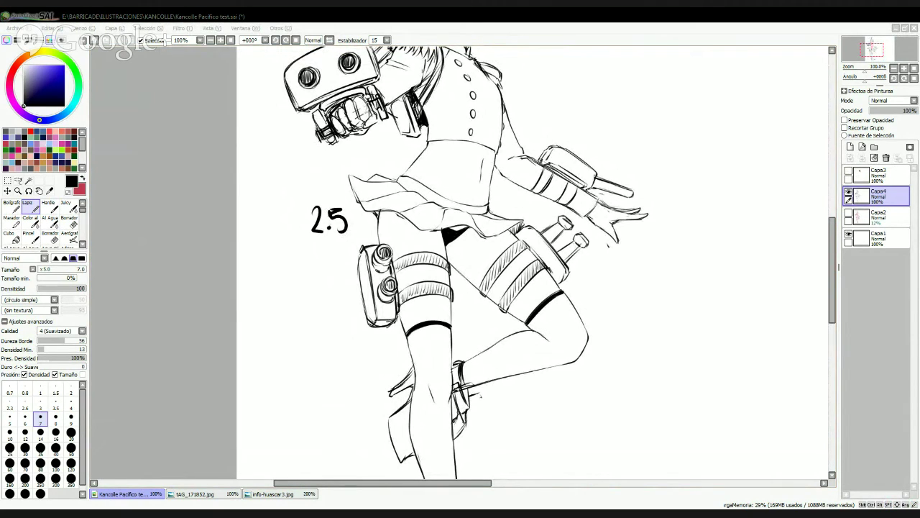
key(alt+Tab)
- Handwrite 5.5 above the twin-gun turret on the raised fist and 3.0 on the blank area beside the capped head
key(space)
drag(312, 183, 376, 345)
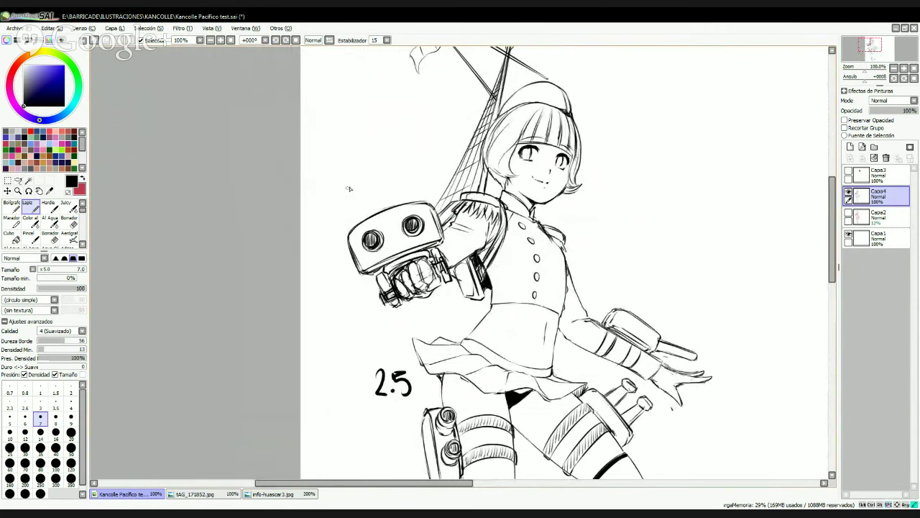
drag(348, 185, 361, 202)
key(alt+Tab)
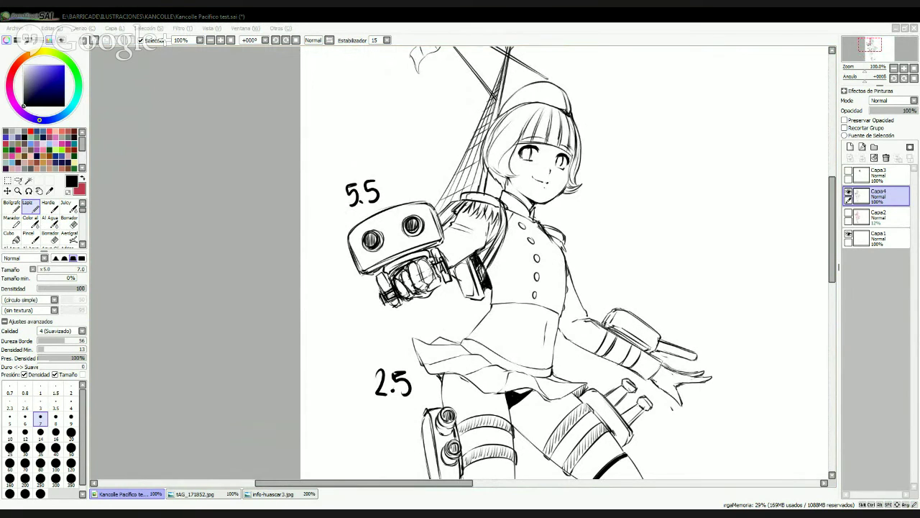
click(413, 332)
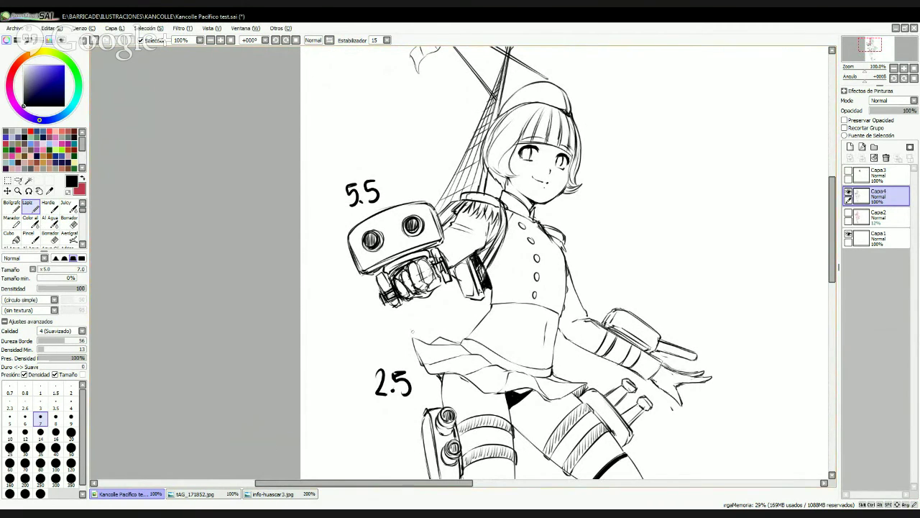
drag(412, 332, 292, 374)
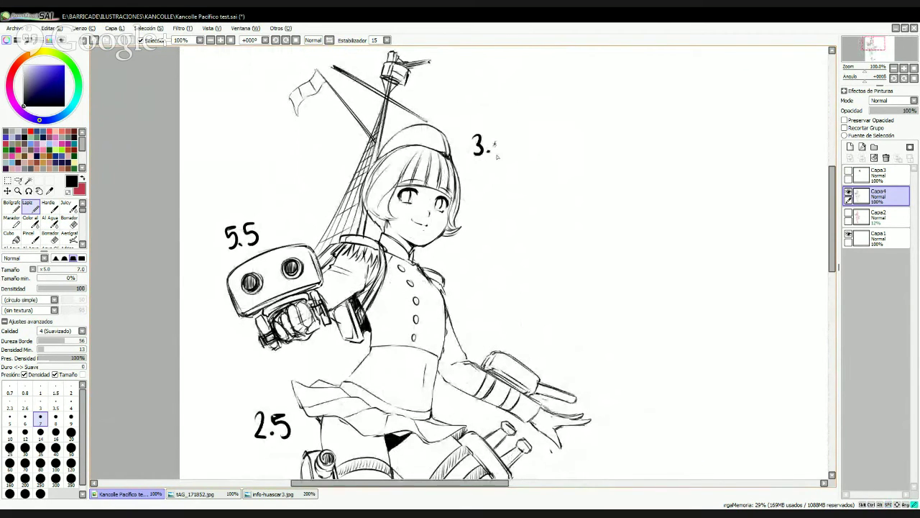
drag(499, 138, 497, 140)
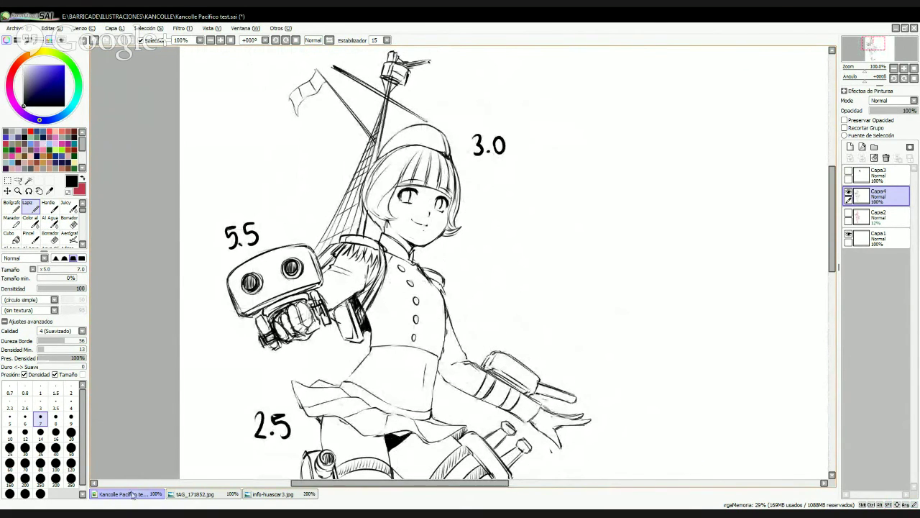
key(alt+Tab)
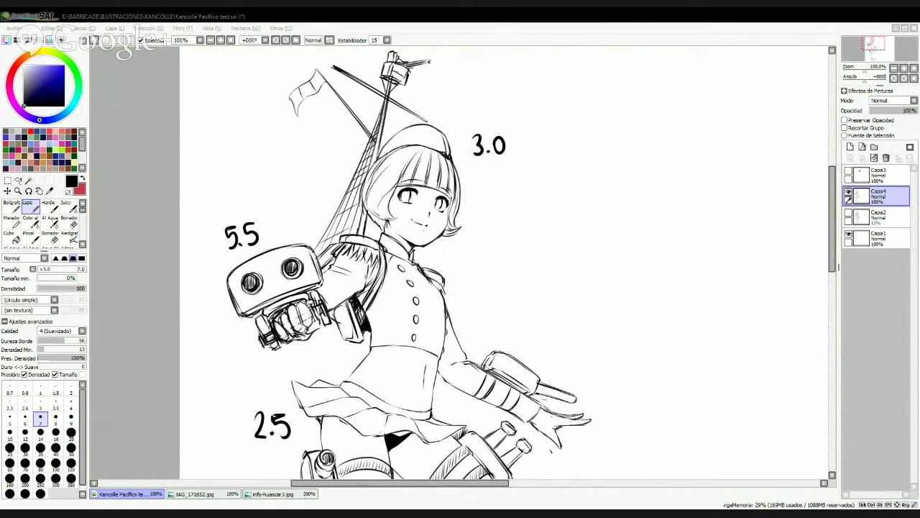
- Handwrite 4.5 on the blank canvas above the outstretched forearm with the mounted gun
drag(444, 365, 453, 77)
mouse_move(462, 243)
mouse_down()
mouse_move(416, 341)
mouse_move(422, 383)
mouse_move(518, 442)
mouse_move(442, 349)
mouse_up()
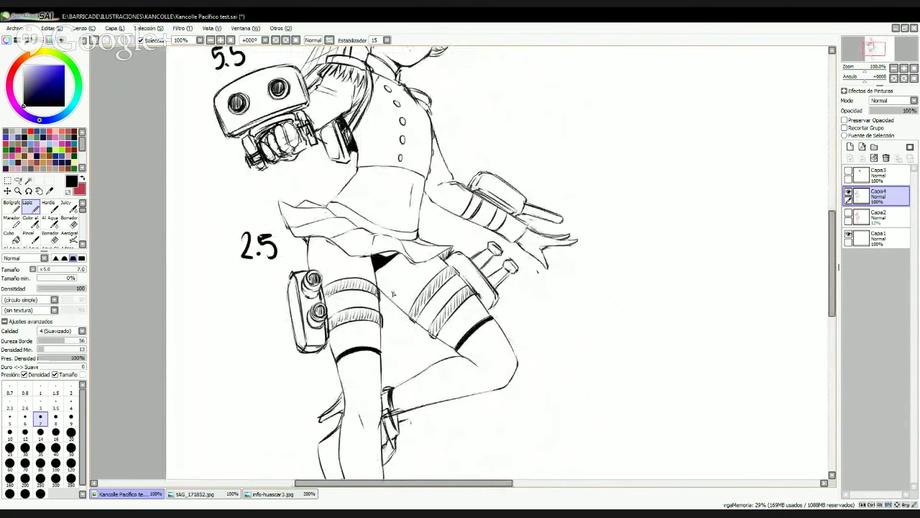
drag(392, 292, 402, 348)
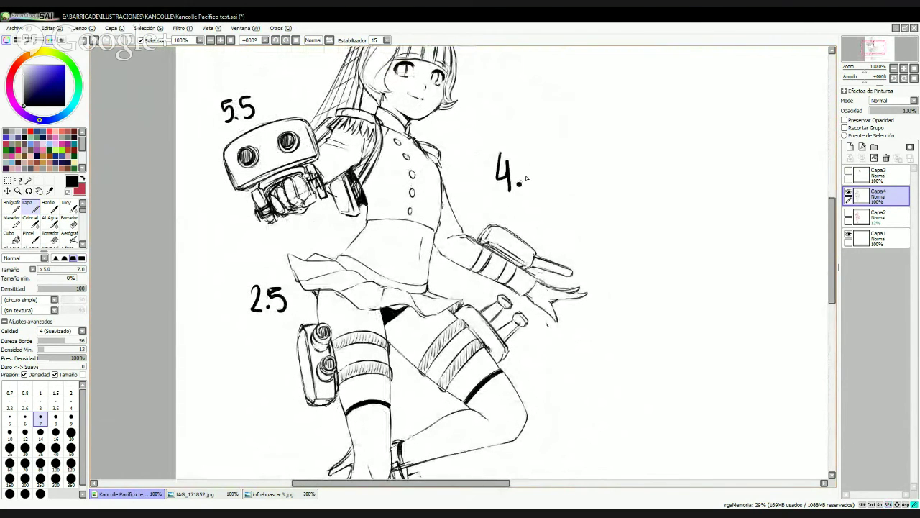
mouse_move(527, 171)
mouse_down()
mouse_move(525, 189)
mouse_move(541, 160)
mouse_up()
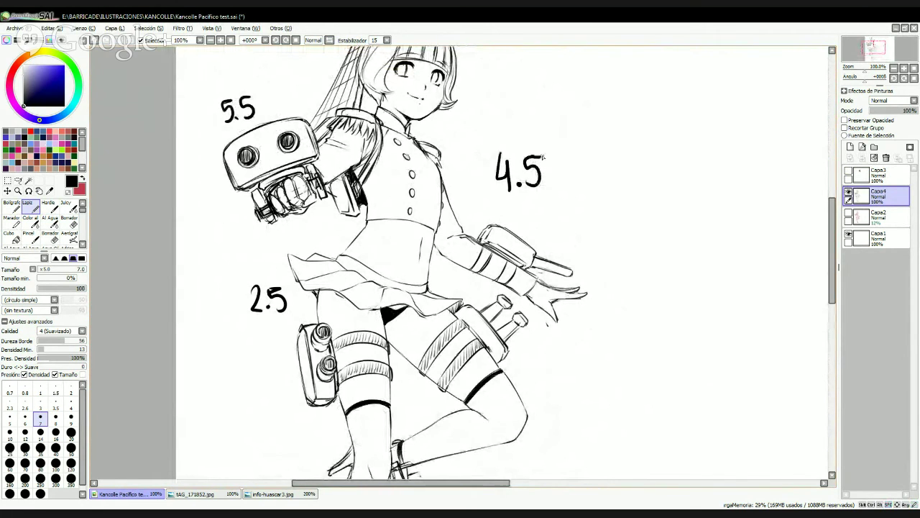
- Save the drawing and add a new layer directly above the line-art layer Capa4
scroll(543, 156, down, 4)
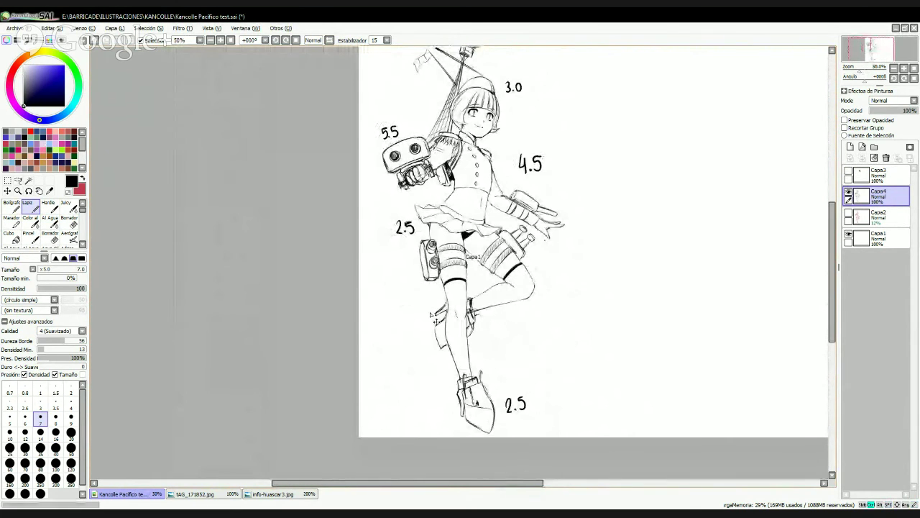
key(ctrl+s)
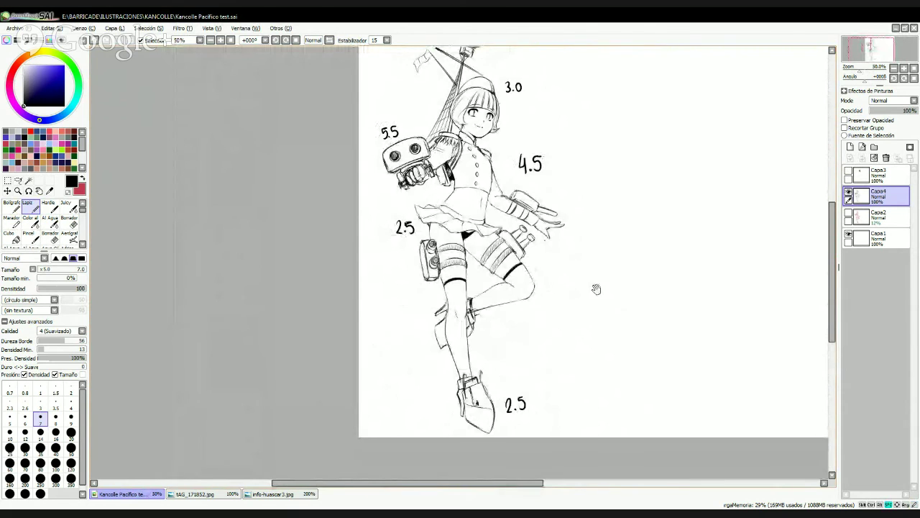
scroll(650, 288, up, 2)
scroll(658, 285, up, 1)
click(850, 146)
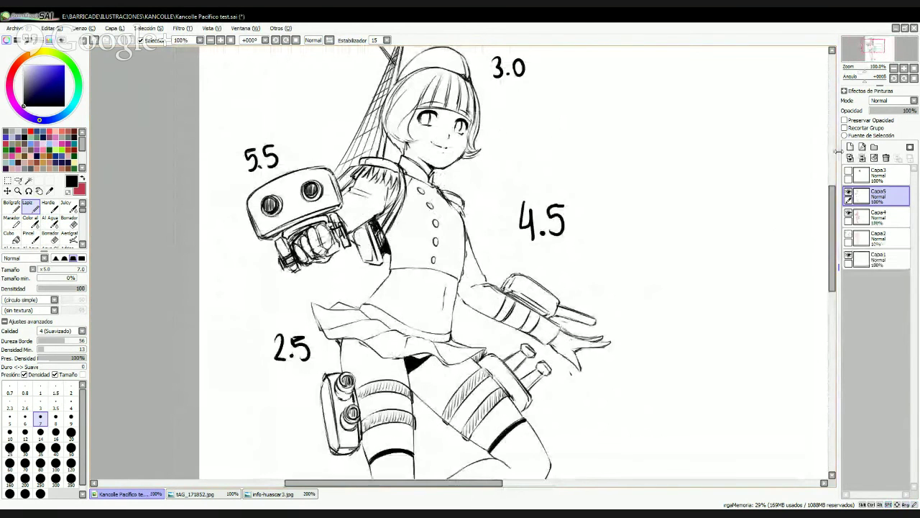
- Ink the side hair lock beside the face and both pupils solid black on the new layer, using a size 20 pen
scroll(539, 226, up, 1)
drag(529, 208, 570, 288)
scroll(569, 288, up, 1)
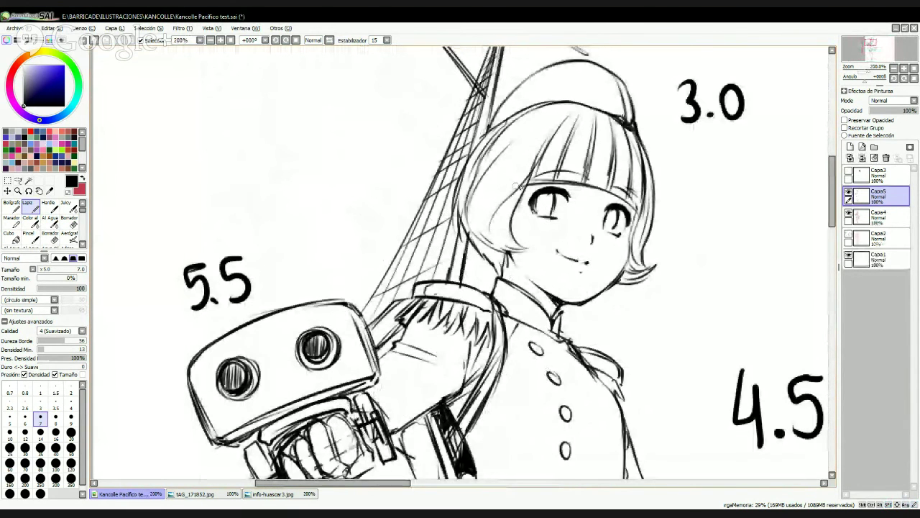
key(n)
key(])
mouse_move(495, 143)
mouse_down()
mouse_move(470, 202)
mouse_move(486, 249)
mouse_up()
mouse_move(461, 215)
mouse_down()
mouse_move(491, 148)
mouse_move(454, 230)
mouse_move(478, 157)
mouse_move(457, 237)
mouse_move(478, 167)
mouse_move(470, 218)
mouse_move(501, 270)
mouse_move(474, 185)
mouse_move(504, 263)
mouse_move(500, 189)
mouse_move(486, 175)
mouse_move(505, 251)
mouse_move(489, 225)
mouse_move(497, 179)
mouse_move(496, 227)
mouse_move(516, 236)
mouse_move(501, 229)
mouse_move(538, 160)
mouse_move(543, 214)
mouse_up()
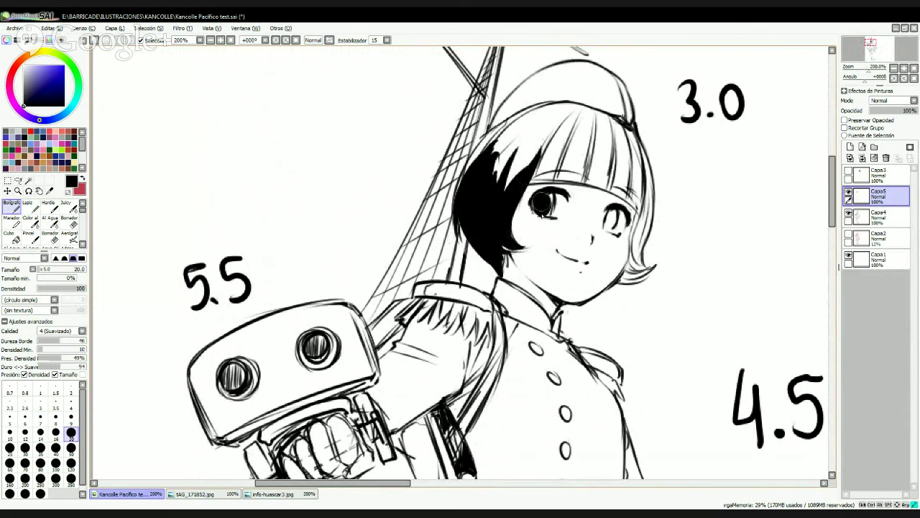
drag(609, 222, 612, 228)
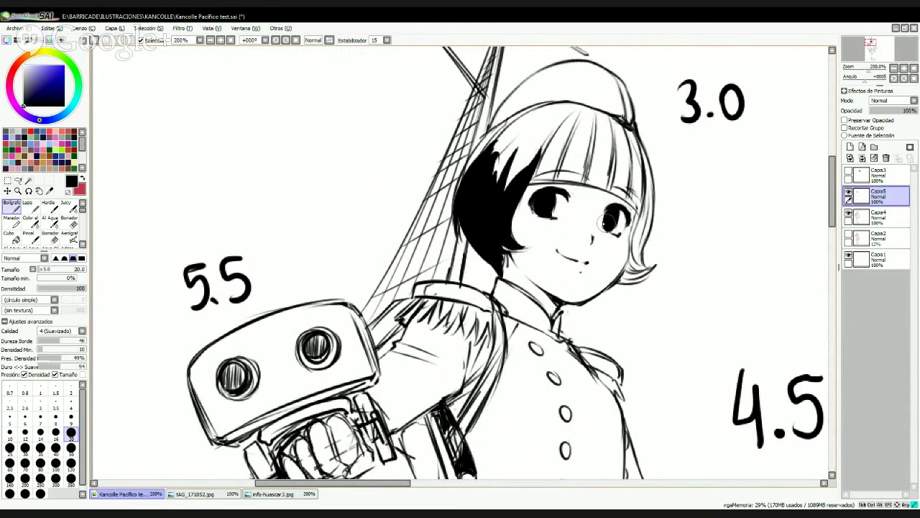
- Erase small highlights into the blackened pupils with a size 35 eraser
key(e)
key(bracketright)
key(bracketleft)
key(bracketleft)
key(bracketleft)
key(bracketleft)
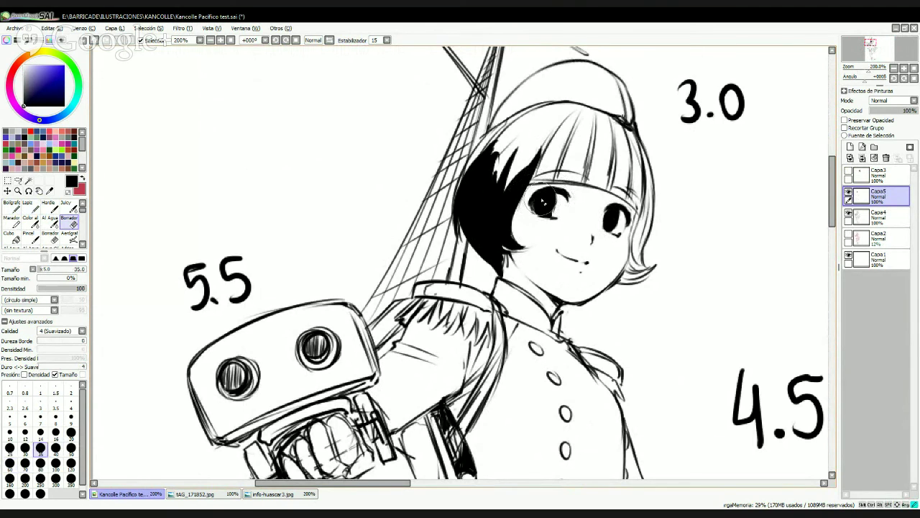
mouse_move(544, 202)
mouse_down()
mouse_move(538, 209)
mouse_move(547, 206)
mouse_up()
- Fill the rest of the bobbed hair solid black, covering the crown, fringe and far side lock down to its curled tip
key(n)
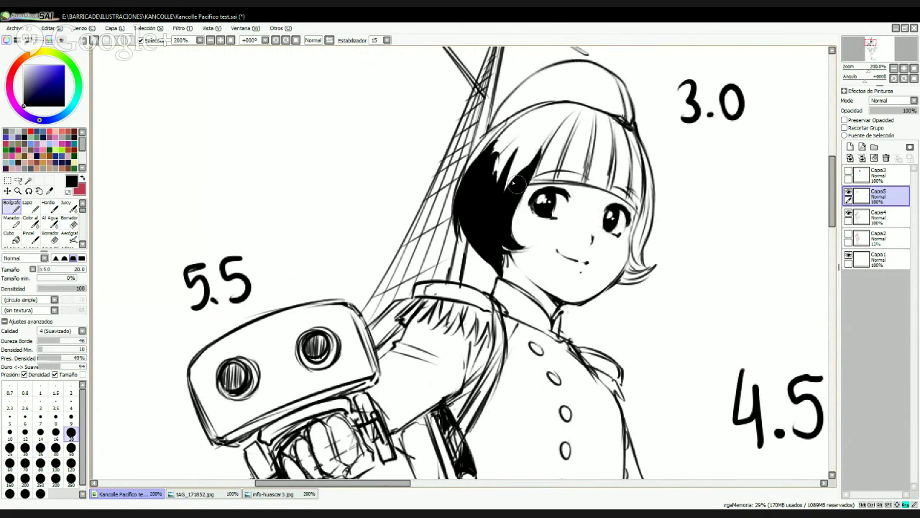
mouse_move(473, 188)
mouse_down()
mouse_move(515, 124)
mouse_move(471, 181)
mouse_move(486, 149)
mouse_move(460, 205)
mouse_move(476, 158)
mouse_move(532, 114)
mouse_move(482, 148)
mouse_move(566, 108)
mouse_move(487, 176)
mouse_move(530, 124)
mouse_move(523, 174)
mouse_move(616, 178)
mouse_up()
drag(540, 170, 642, 204)
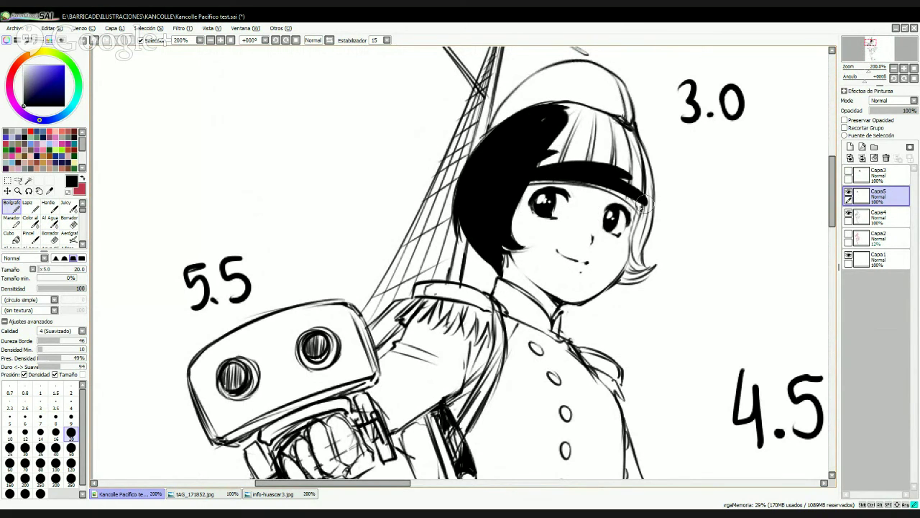
mouse_move(527, 178)
mouse_down()
mouse_move(601, 186)
mouse_move(645, 220)
mouse_move(637, 165)
mouse_move(632, 192)
mouse_move(608, 139)
mouse_move(560, 156)
mouse_move(571, 131)
mouse_move(610, 150)
mouse_move(544, 144)
mouse_move(611, 146)
mouse_move(558, 115)
mouse_move(628, 149)
mouse_up()
drag(645, 198, 640, 230)
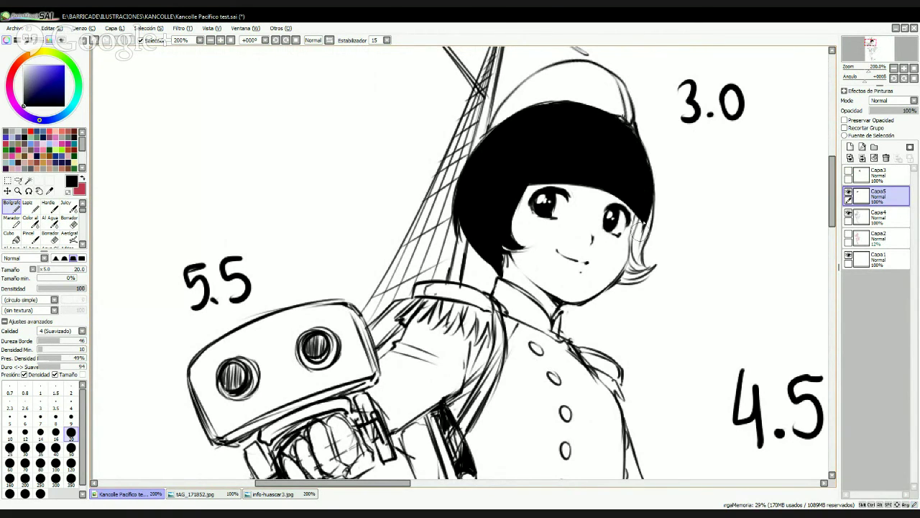
mouse_move(647, 185)
mouse_down()
mouse_move(623, 284)
mouse_move(653, 268)
mouse_move(636, 271)
mouse_move(652, 269)
mouse_move(641, 244)
mouse_move(640, 262)
mouse_move(653, 215)
mouse_move(637, 241)
mouse_up()
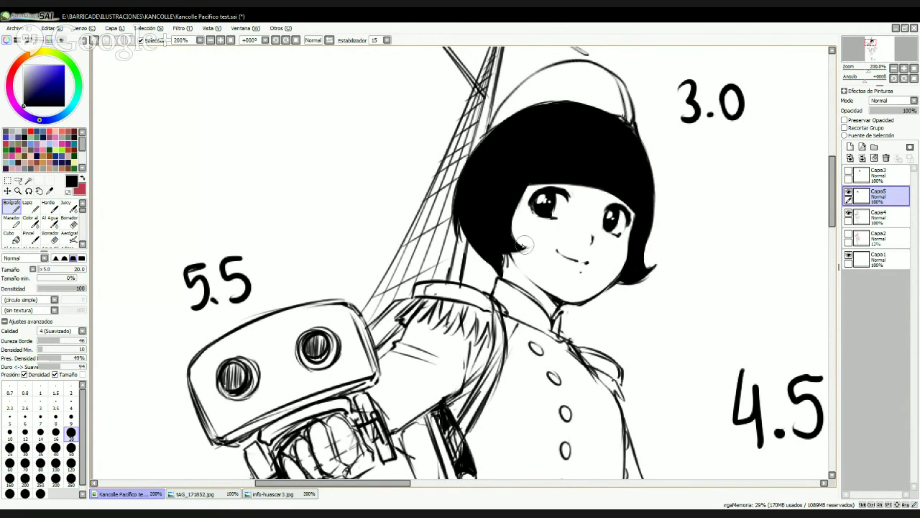
- Erase fine highlight strands across the black hair's crown, fringe and side lock with a size 25 eraser
key(e)
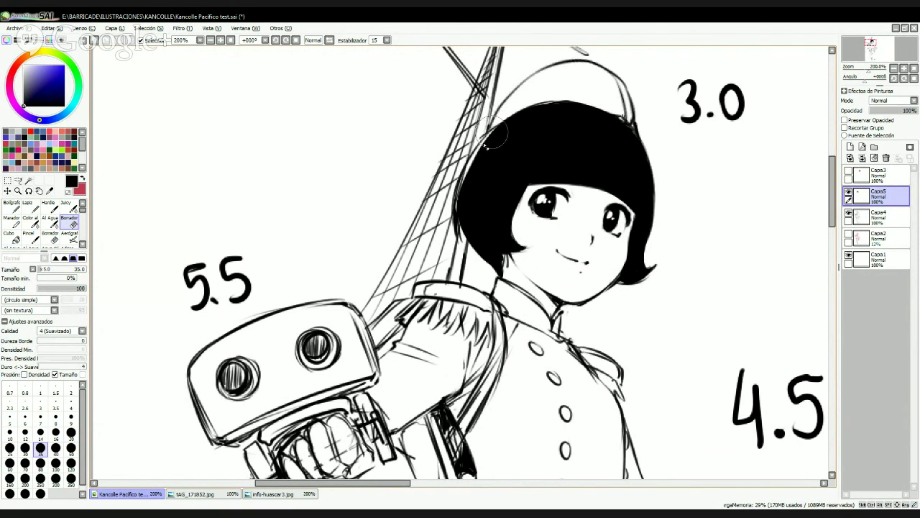
key(bracketleft)
key(bracketleft)
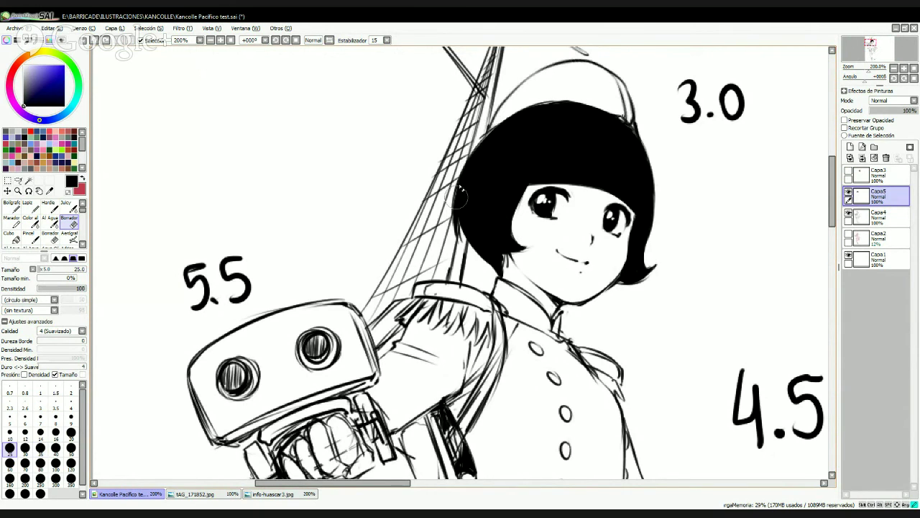
mouse_move(482, 147)
mouse_down()
mouse_move(468, 185)
mouse_move(490, 140)
mouse_move(470, 182)
mouse_move(516, 115)
mouse_move(492, 152)
mouse_move(527, 115)
mouse_move(489, 178)
mouse_move(535, 110)
mouse_move(502, 166)
mouse_move(532, 112)
mouse_move(502, 207)
mouse_move(548, 109)
mouse_move(526, 174)
mouse_move(564, 144)
mouse_move(511, 174)
mouse_move(540, 123)
mouse_move(516, 164)
mouse_up()
key(ctrl+z)
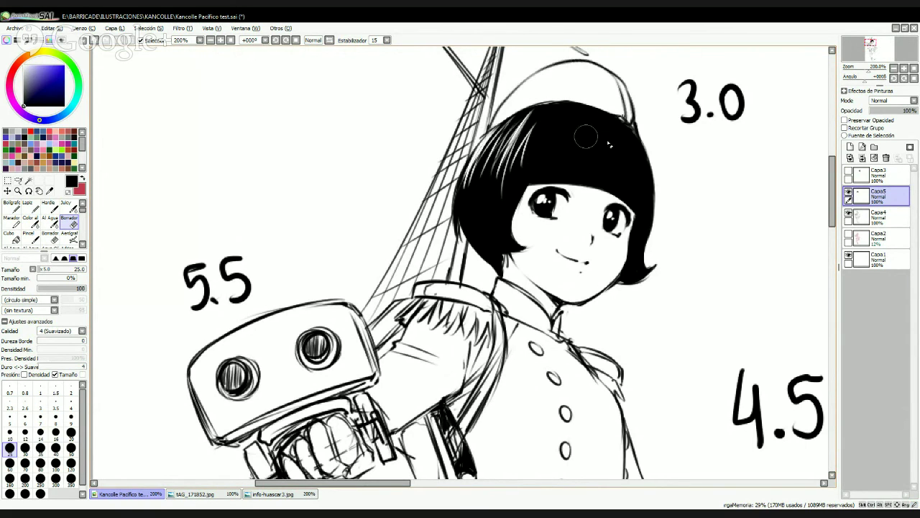
mouse_move(639, 143)
mouse_down()
mouse_move(648, 168)
mouse_move(633, 132)
mouse_move(637, 202)
mouse_move(636, 159)
mouse_move(617, 131)
mouse_move(617, 173)
mouse_move(605, 117)
mouse_move(605, 166)
mouse_move(594, 146)
mouse_move(518, 170)
mouse_move(504, 217)
mouse_move(494, 201)
mouse_move(478, 222)
mouse_move(486, 240)
mouse_move(496, 238)
mouse_move(484, 215)
mouse_up()
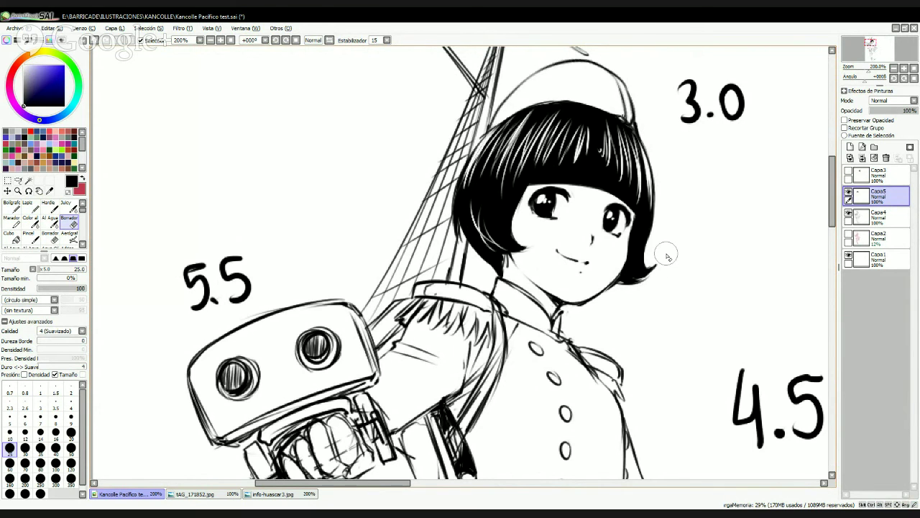
scroll(668, 257, down, 4)
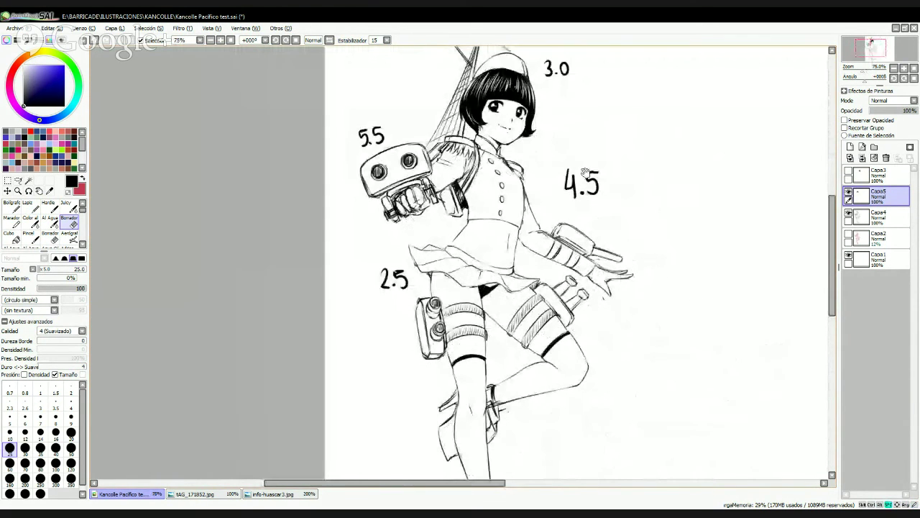
- Erase the mouth on layer Capa4 and redraw it as a single smooth smiling curve with the size 7 pencil
scroll(536, 188, up, 4)
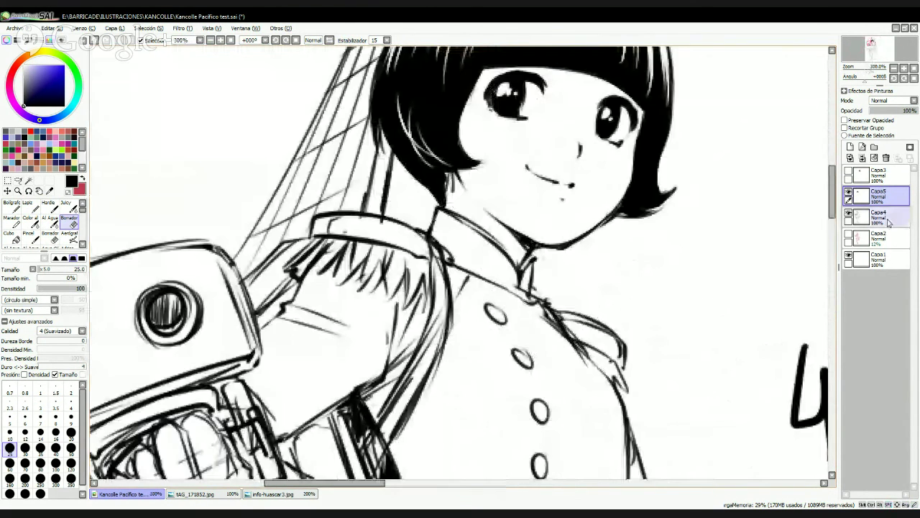
key(h)
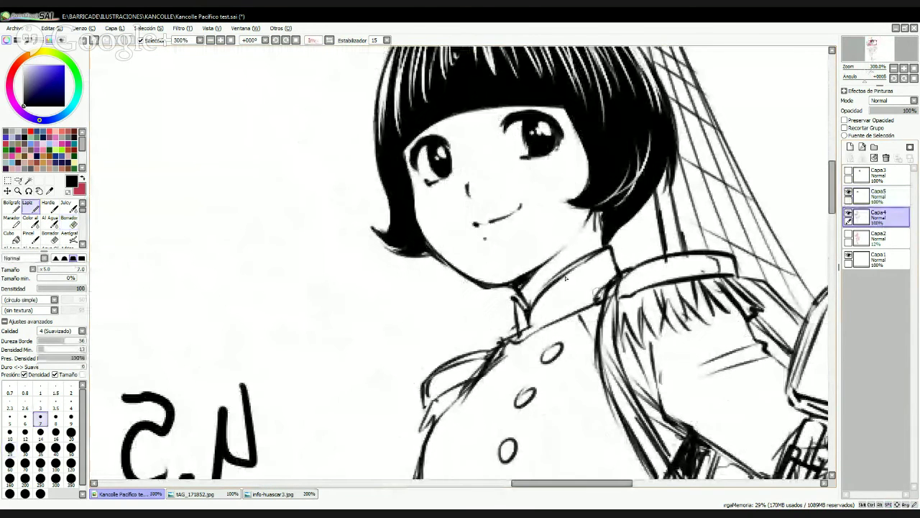
key(n)
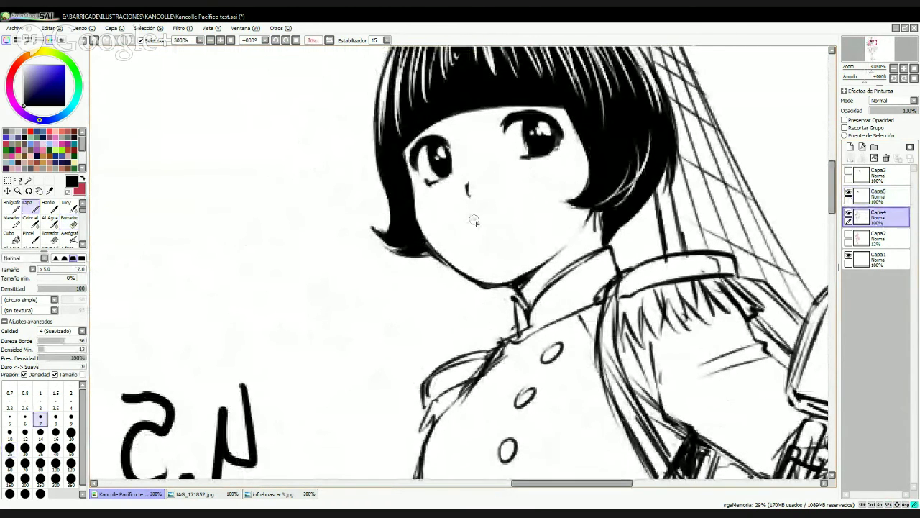
mouse_move(472, 222)
mouse_down()
mouse_move(505, 211)
mouse_move(474, 226)
mouse_move(512, 207)
mouse_move(497, 224)
mouse_up()
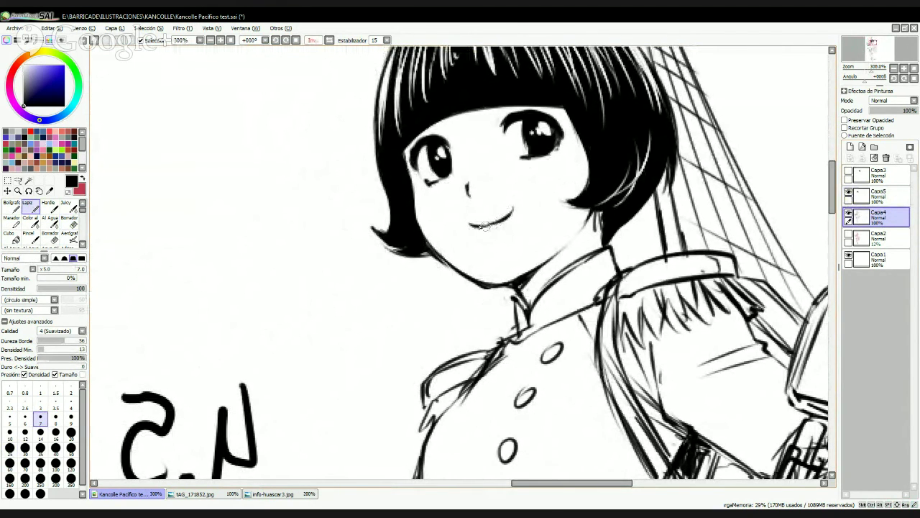
key(ctrl+z)
key(ctrl+z)
key(ctrl+z)
drag(472, 226, 512, 200)
key(ctrl+z)
key(ctrl+z)
key(ctrl+z)
- Clean up the chin contour with the eraser and redraw it as a smooth jaw curve running to the collar
key(e)
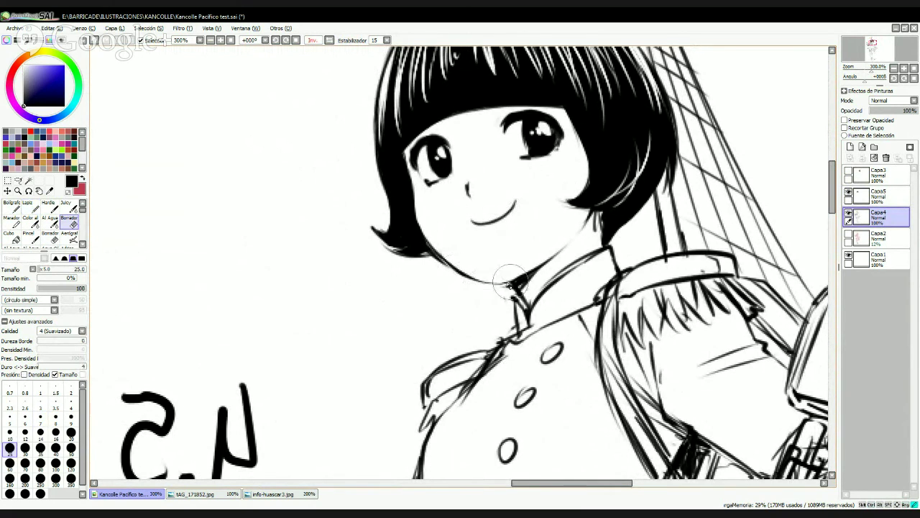
key(n)
drag(445, 261, 507, 282)
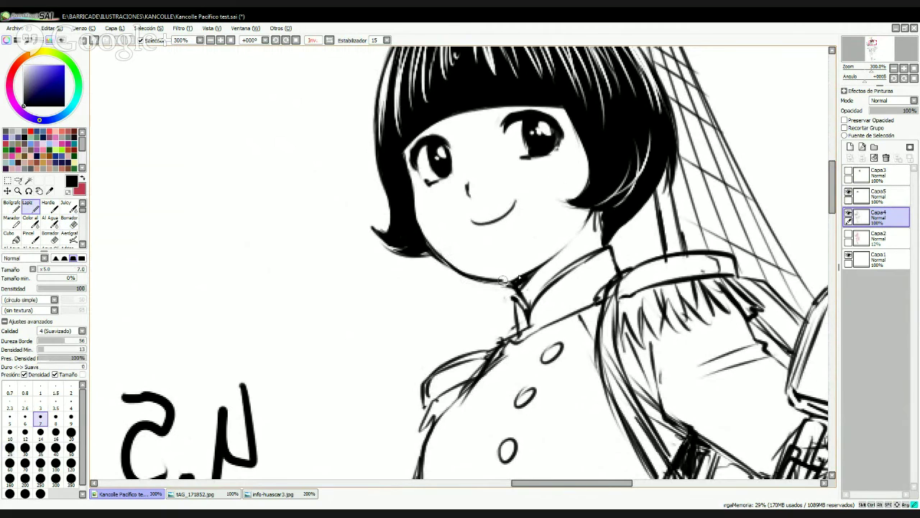
key(ctrl+z)
key(ctrl+z)
drag(447, 263, 513, 279)
key(e)
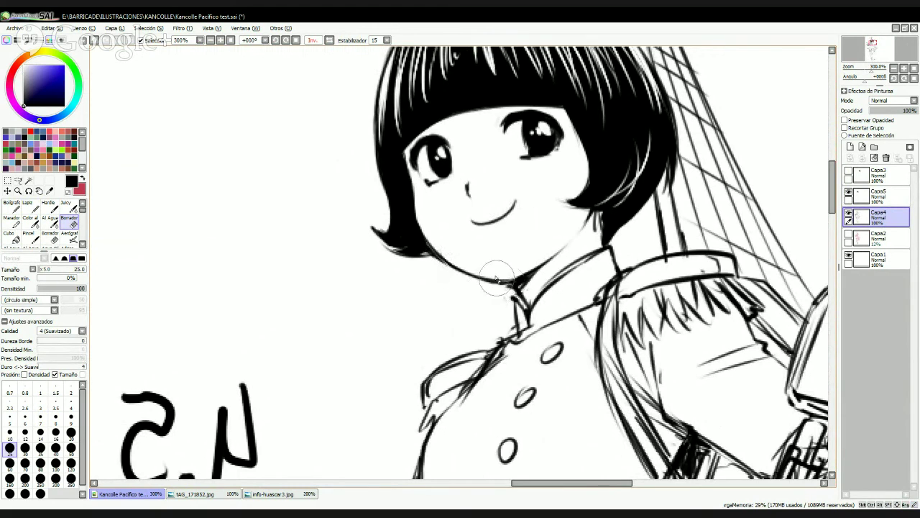
key(n)
drag(466, 269, 528, 267)
key(ctrl+z)
mouse_move(471, 274)
mouse_down()
mouse_move(502, 279)
mouse_move(536, 262)
mouse_up()
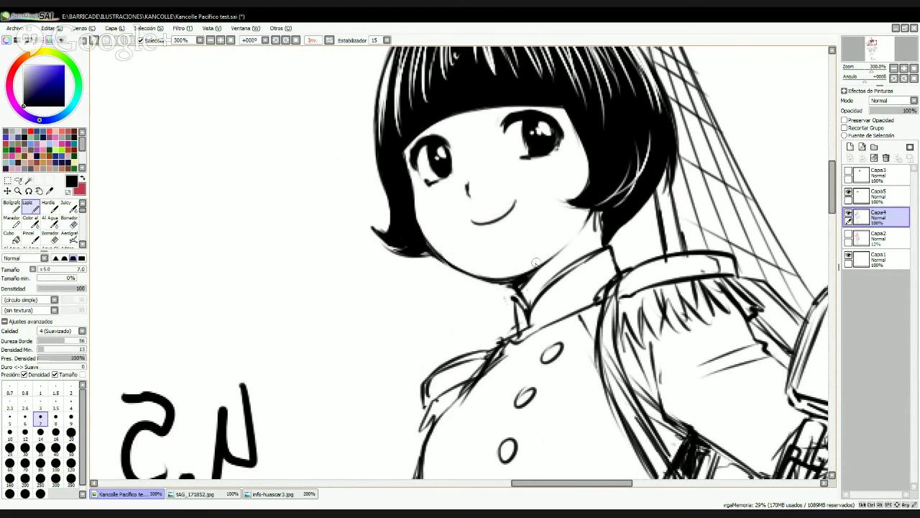
key(e)
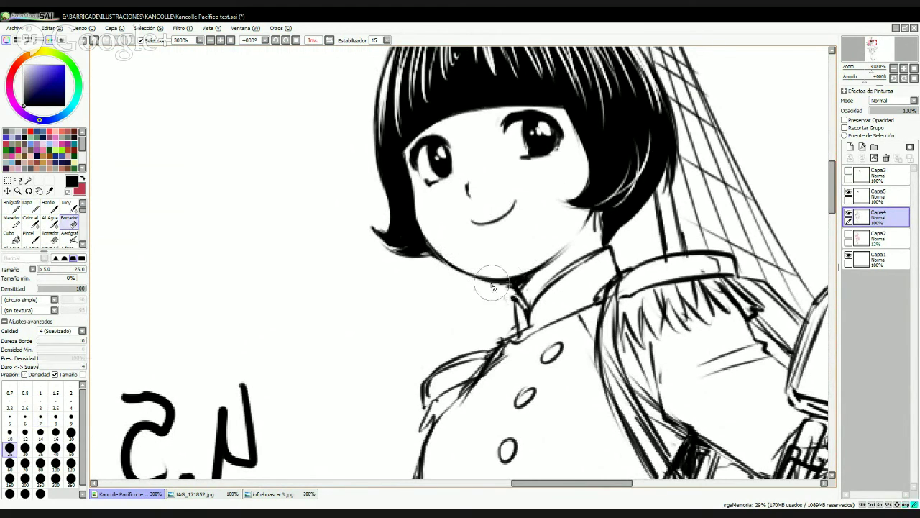
- Sketch ornamental squiggles along the uniform's stand-up collar and check the figure unmirrored
key(n)
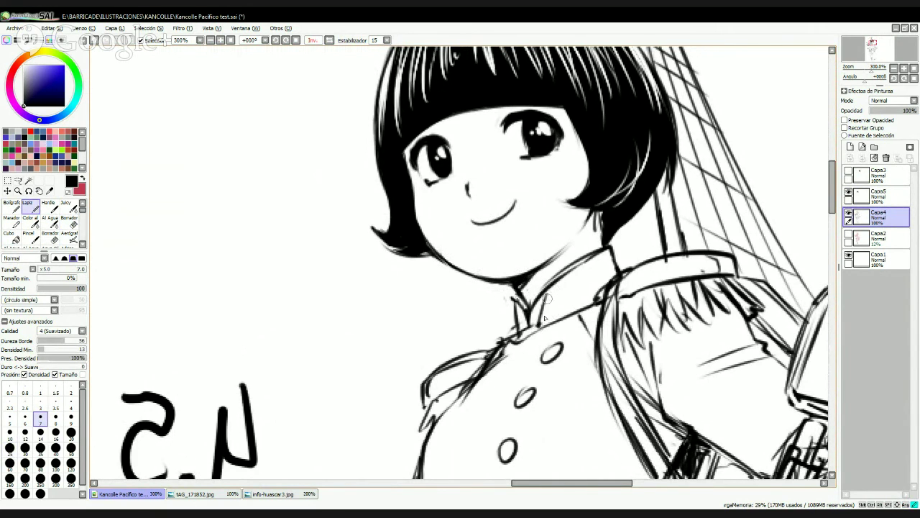
drag(559, 289, 591, 272)
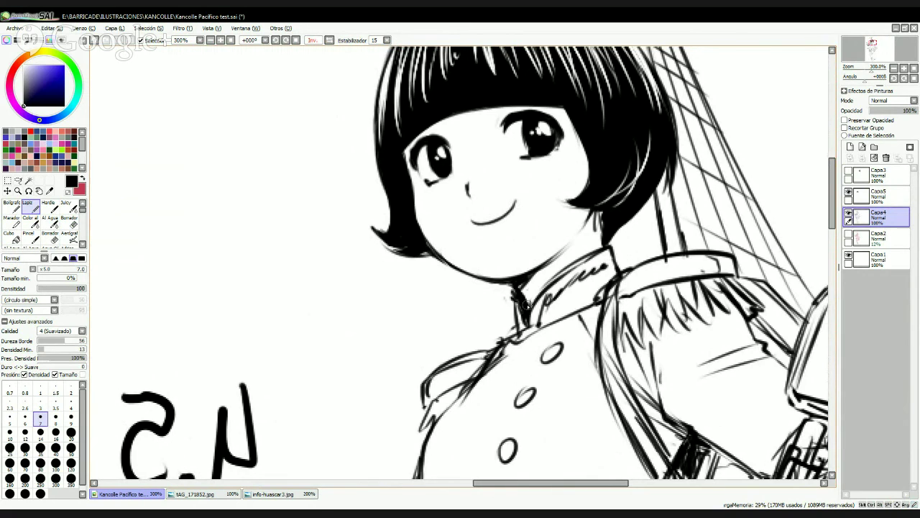
scroll(528, 305, down, 4)
drag(625, 345, 594, 187)
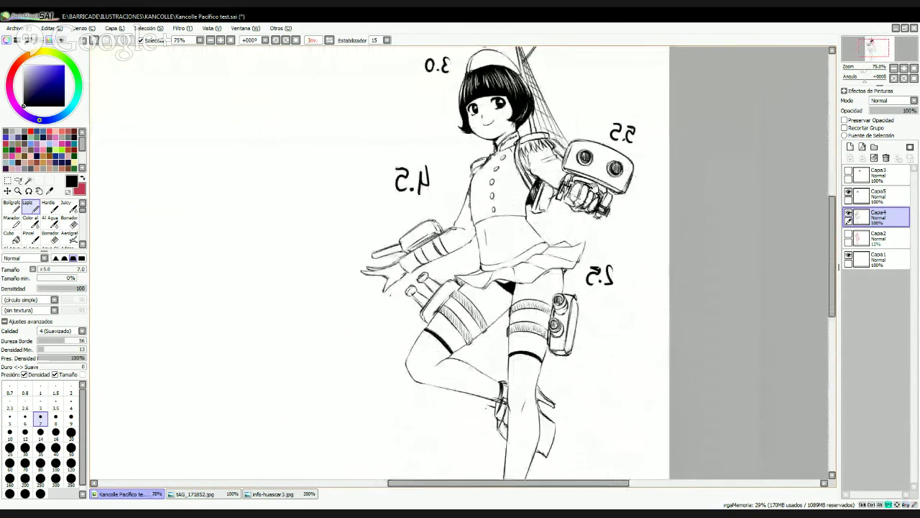
key(h)
scroll(546, 208, up, 2)
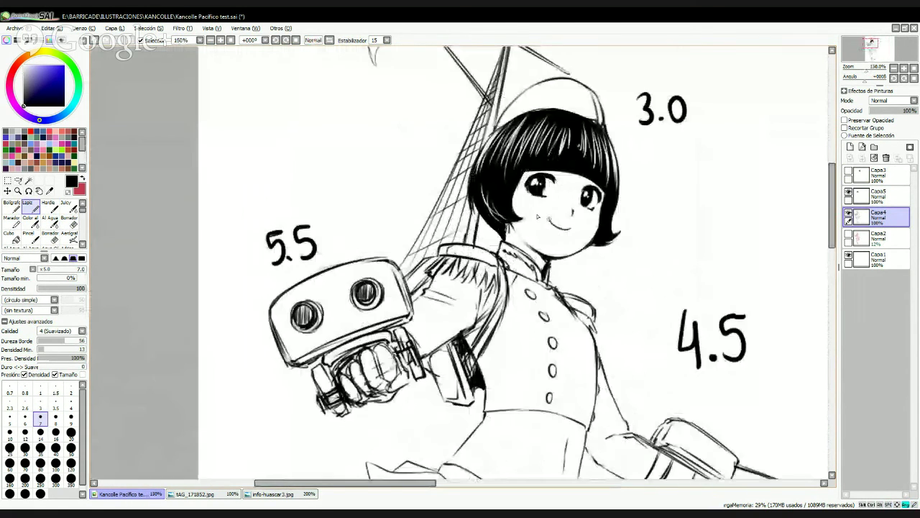
scroll(537, 216, up, 1)
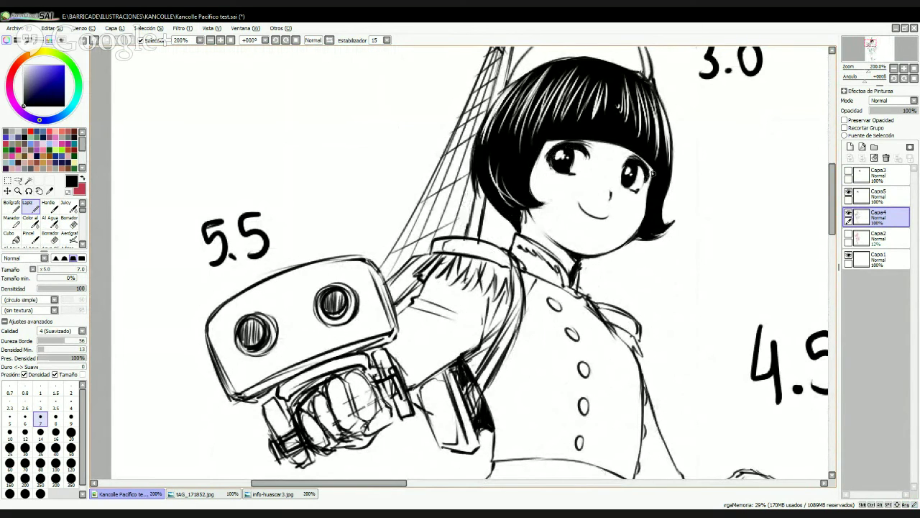
- Hide the hair-fill layer Capa5 and erase the line-art strokes between the fringe edge and the larger eye
drag(644, 185, 561, 244)
key(Page_Up)
key(Page_Up)
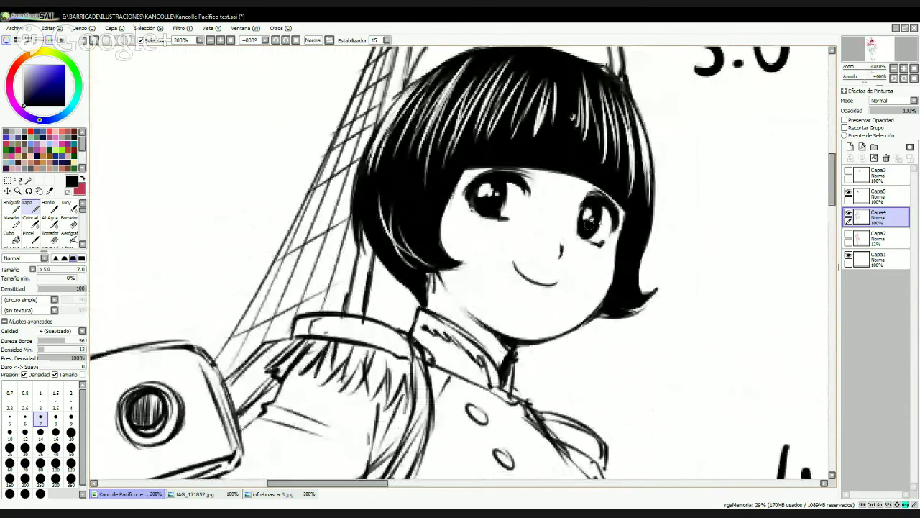
drag(703, 204, 584, 215)
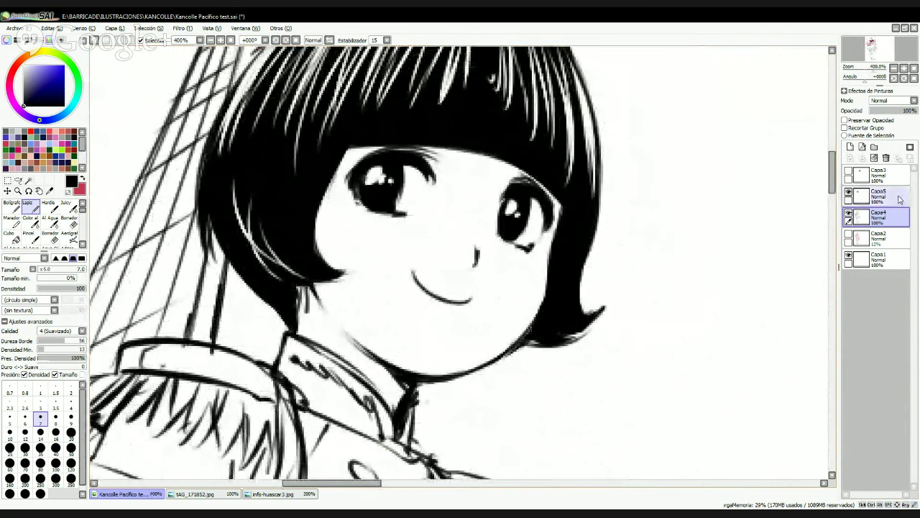
click(18, 181)
key(h)
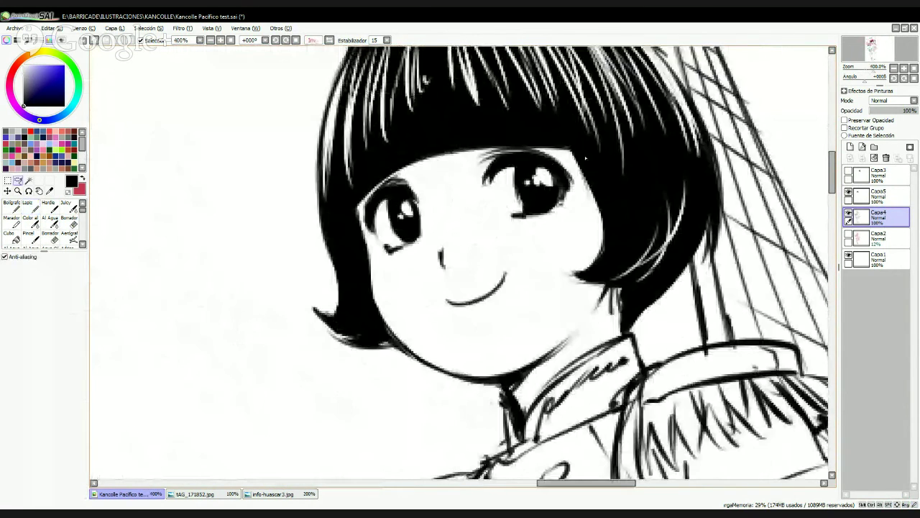
click(849, 192)
key(e)
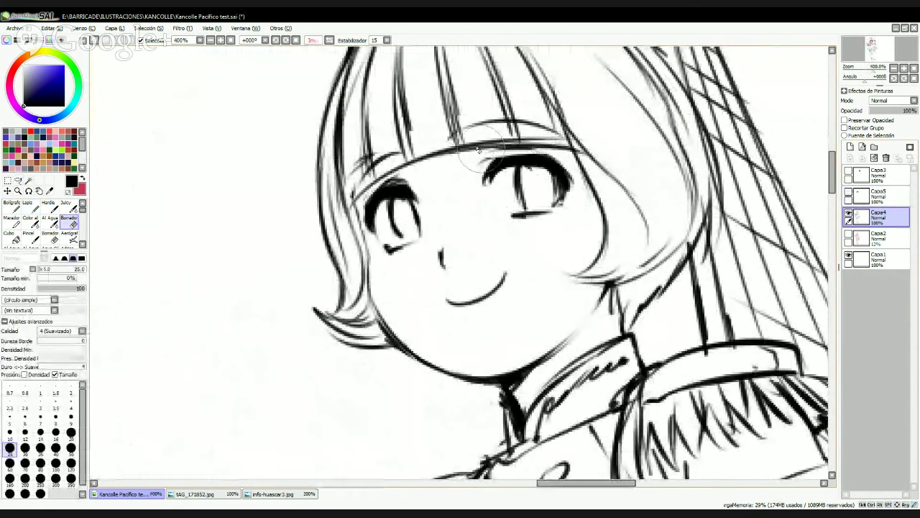
mouse_move(443, 155)
mouse_down()
mouse_move(574, 149)
mouse_move(566, 144)
mouse_up()
- Lasso the larger eye's line art on layer Capa4, shift and tilt it slightly upward toward the fringe, and show layer Capa5 again
key(l)
mouse_move(544, 238)
mouse_down()
mouse_move(576, 180)
mouse_move(533, 147)
mouse_up()
drag(472, 154, 550, 241)
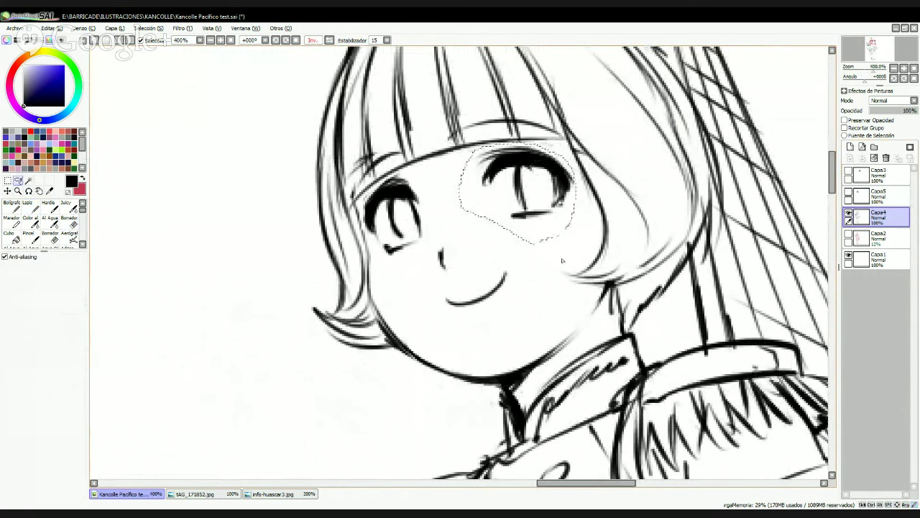
key(ctrl+t)
drag(545, 201, 553, 191)
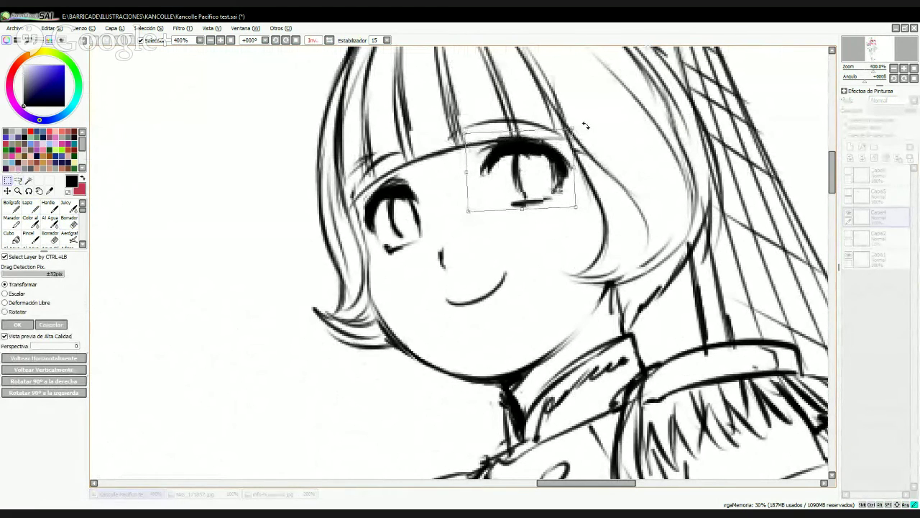
key(Return)
click(848, 192)
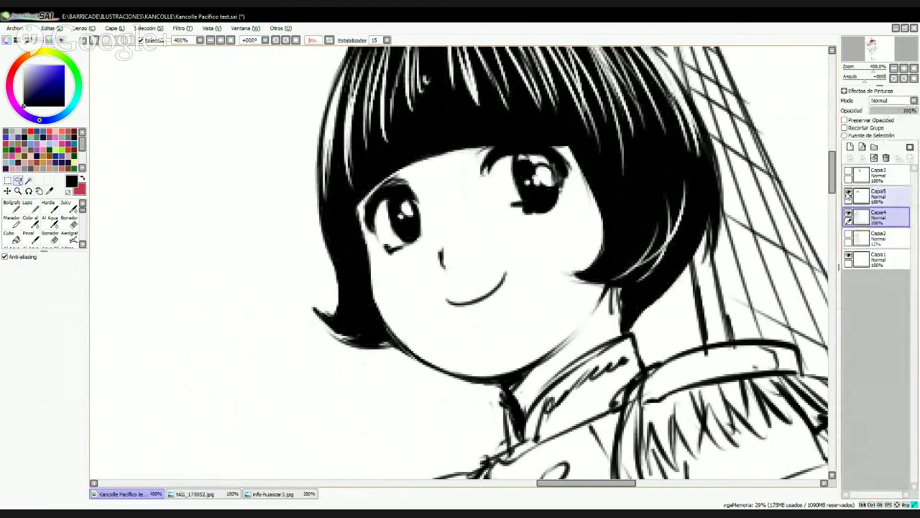
- Move the larger eye's pupil fill on layer Capa5 up into the shifted eye outline and check the full figure unmirrored
click(878, 194)
key(e)
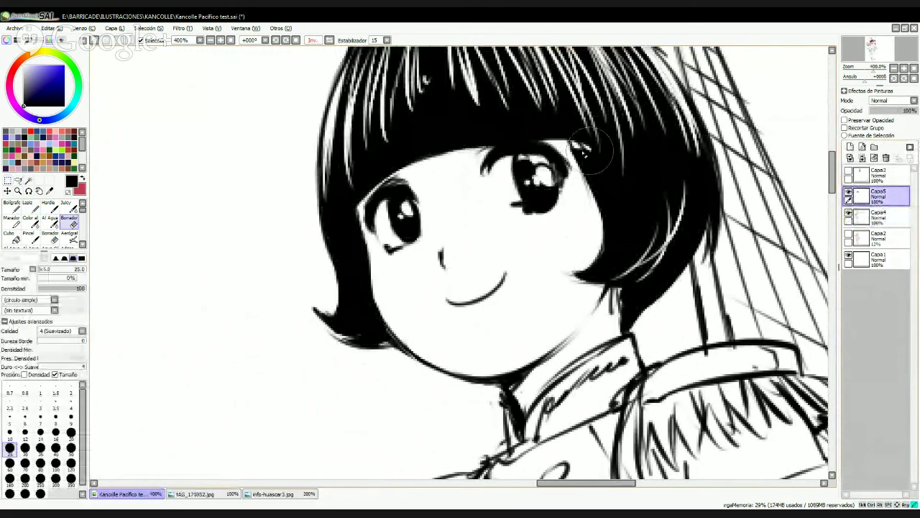
mouse_move(471, 159)
mouse_down()
mouse_move(567, 149)
mouse_move(566, 225)
mouse_move(553, 223)
mouse_move(549, 245)
mouse_move(524, 255)
mouse_move(545, 249)
mouse_up()
key(l)
drag(557, 188, 553, 175)
scroll(555, 184, down, 1)
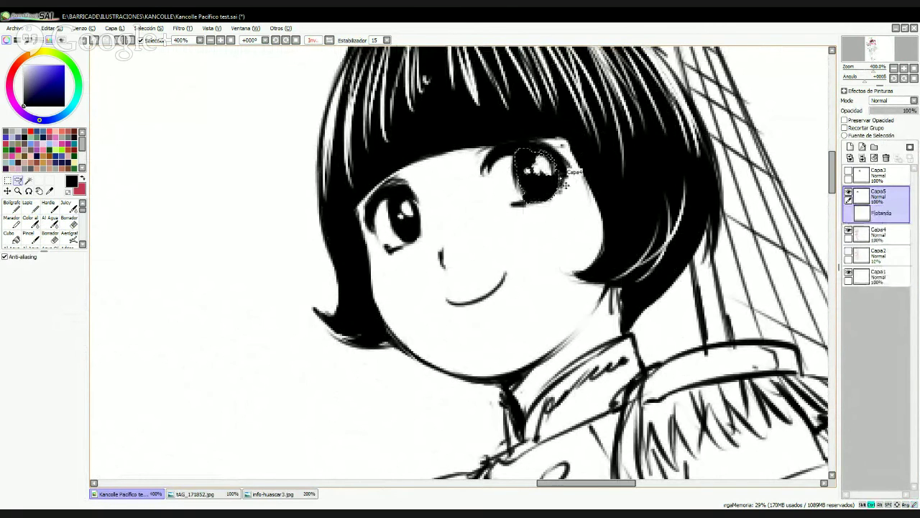
scroll(555, 178, down, 4)
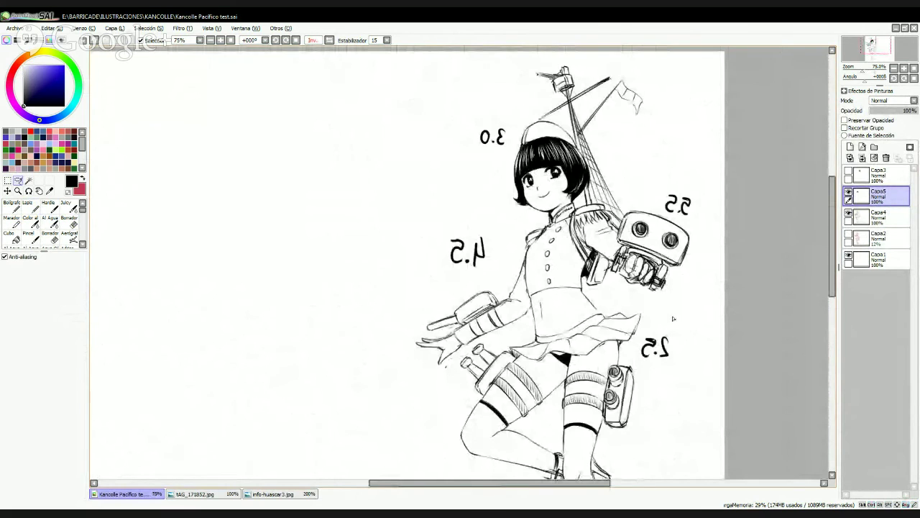
key(h)
mouse_move(596, 290)
mouse_down()
mouse_move(665, 268)
mouse_move(602, 218)
mouse_up()
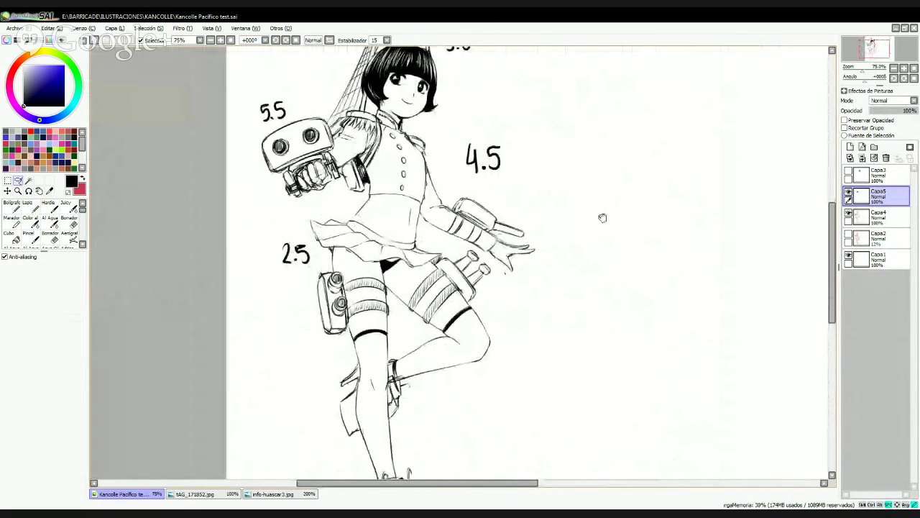
scroll(600, 154, down, 1)
drag(600, 154, 557, 193)
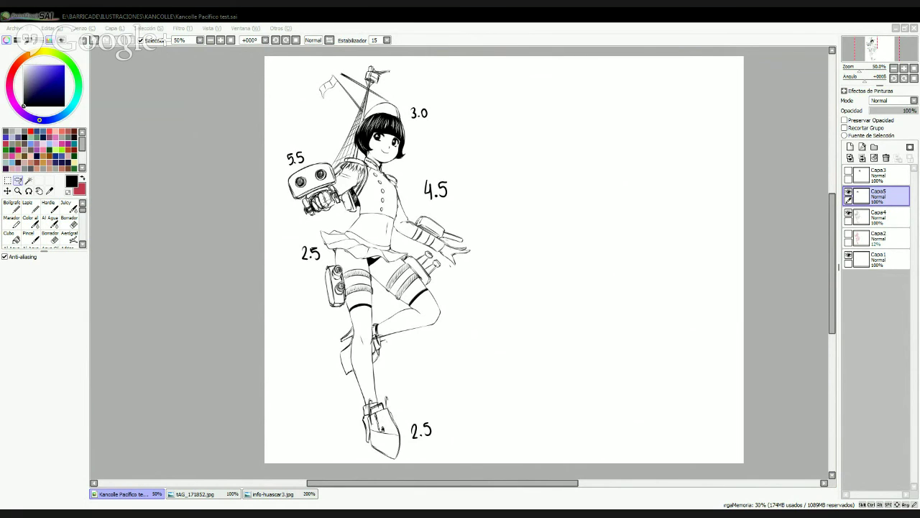
- Bring up the reference image tAG_171852.jpg, fade its picture layer, and add a new layer above it
click(181, 505)
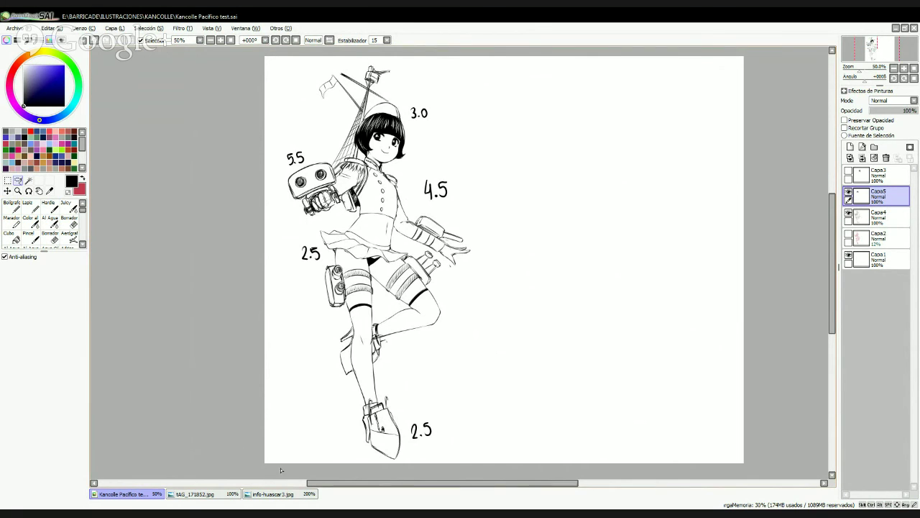
click(200, 495)
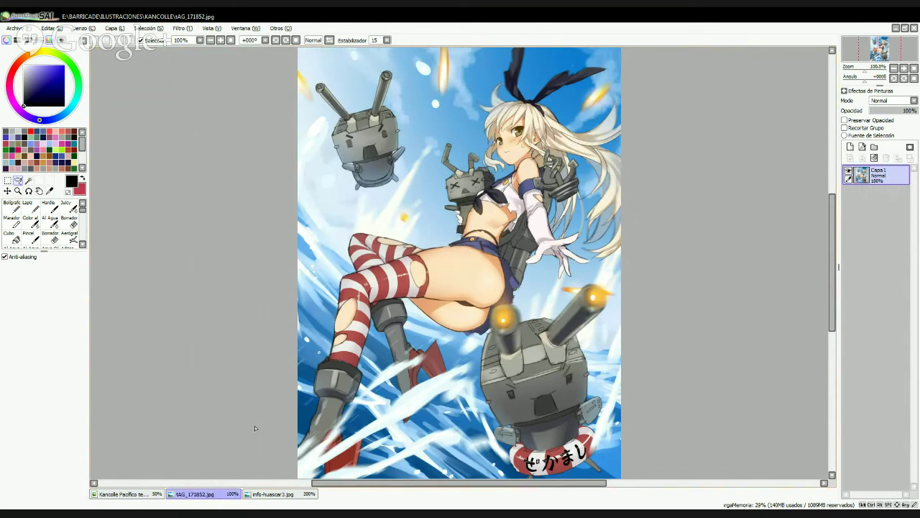
click(882, 110)
click(851, 146)
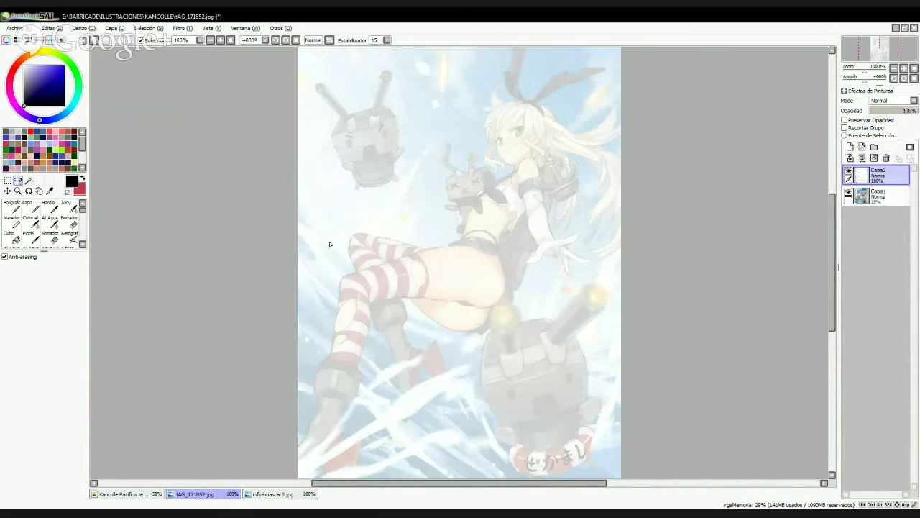
- Handwrite "125mt" in black pencil over the faded reference image and draw a box around it
key(n)
mouse_move(328, 213)
mouse_down()
mouse_move(330, 242)
mouse_move(351, 228)
mouse_move(356, 200)
mouse_move(364, 228)
mouse_up()
mouse_move(376, 214)
mouse_down()
mouse_move(379, 204)
mouse_move(403, 215)
mouse_up()
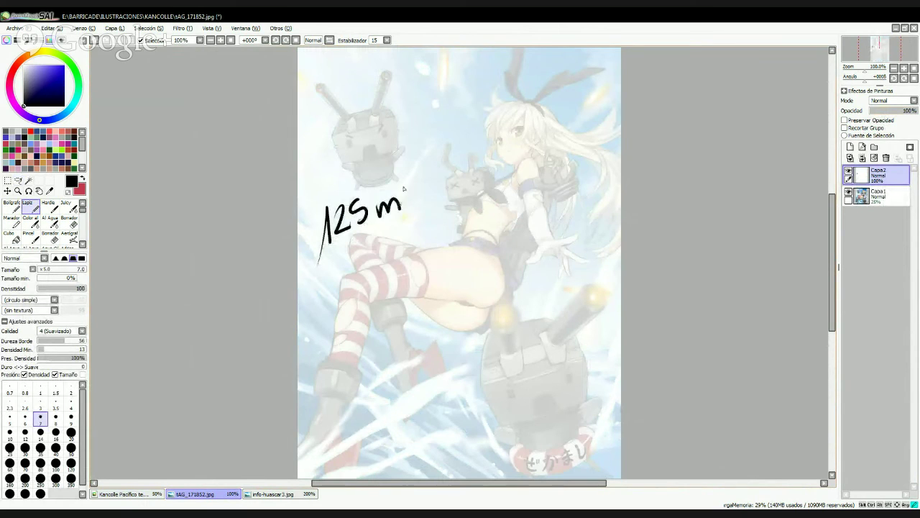
mouse_move(406, 168)
mouse_down()
mouse_move(410, 211)
mouse_move(418, 184)
mouse_up()
mouse_move(316, 259)
mouse_down()
mouse_move(440, 192)
mouse_move(412, 152)
mouse_move(297, 217)
mouse_move(302, 265)
mouse_up()
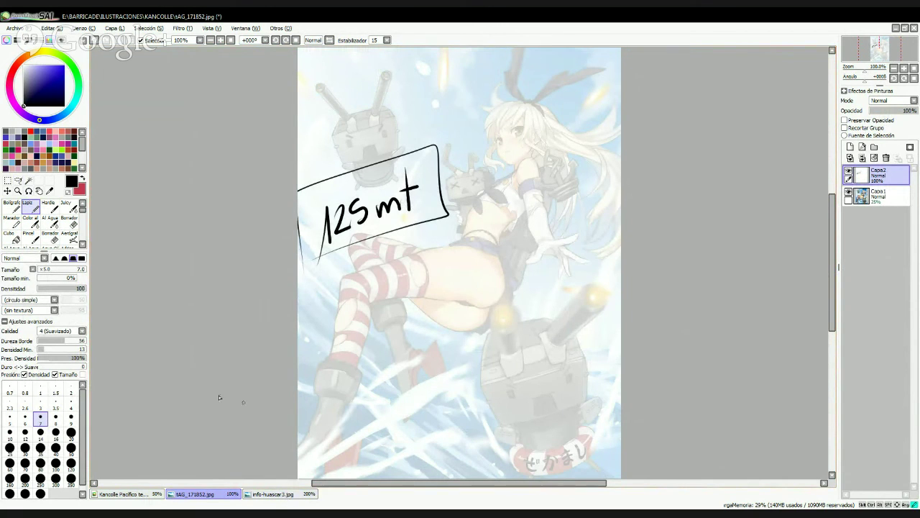
- Return to the Kancolle Pacifico test drawing and handwrite "65mt Largo" in the blank area beside the figure
click(143, 495)
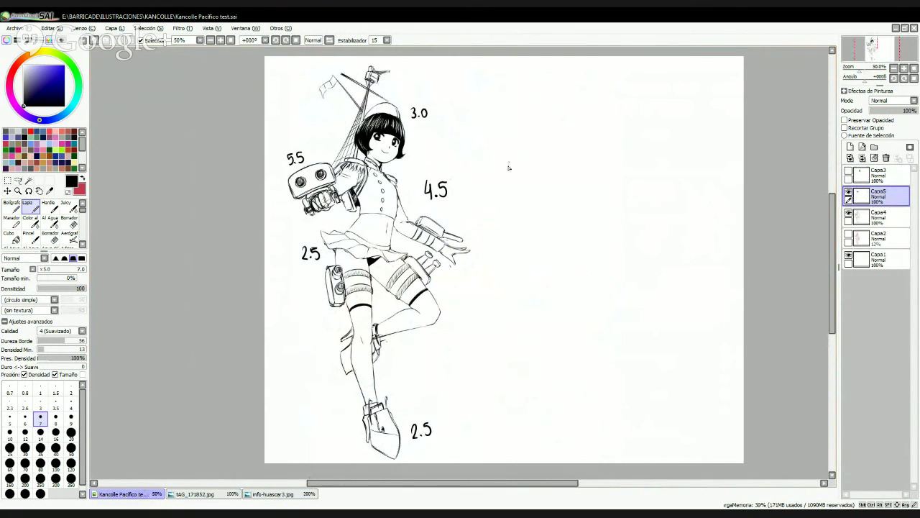
mouse_move(493, 143)
mouse_down()
mouse_move(483, 161)
mouse_move(500, 151)
mouse_move(502, 170)
mouse_move(550, 162)
mouse_up()
drag(554, 116, 555, 160)
drag(544, 138, 567, 132)
mouse_move(514, 180)
mouse_down()
mouse_move(527, 204)
mouse_move(534, 194)
mouse_move(536, 207)
mouse_move(557, 184)
mouse_move(554, 218)
mouse_up()
drag(569, 180, 566, 182)
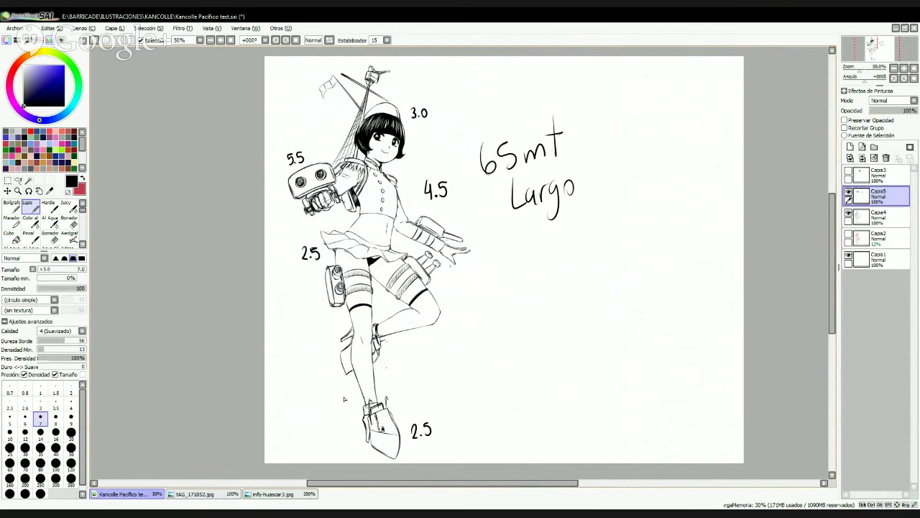
- Write "largo" beneath the boxed 125mt note in tAG_171852.jpg and compare it with the Huáscar drawing's length note
click(214, 496)
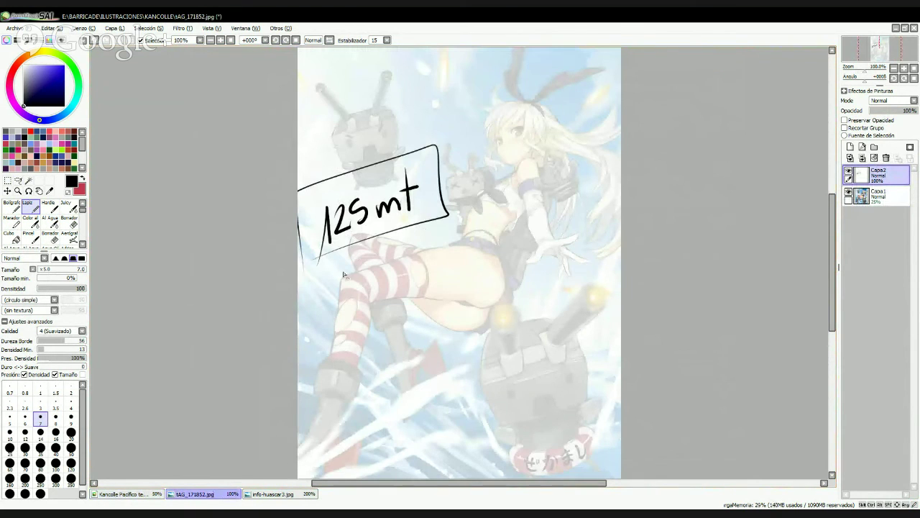
mouse_move(347, 260)
mouse_down()
mouse_move(343, 295)
mouse_move(368, 290)
mouse_move(397, 263)
mouse_move(385, 293)
mouse_up()
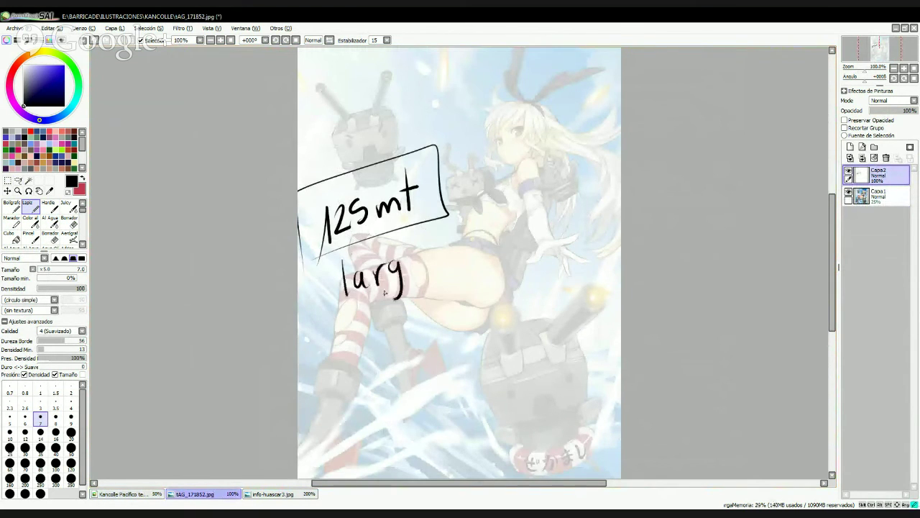
drag(412, 263, 407, 264)
click(132, 496)
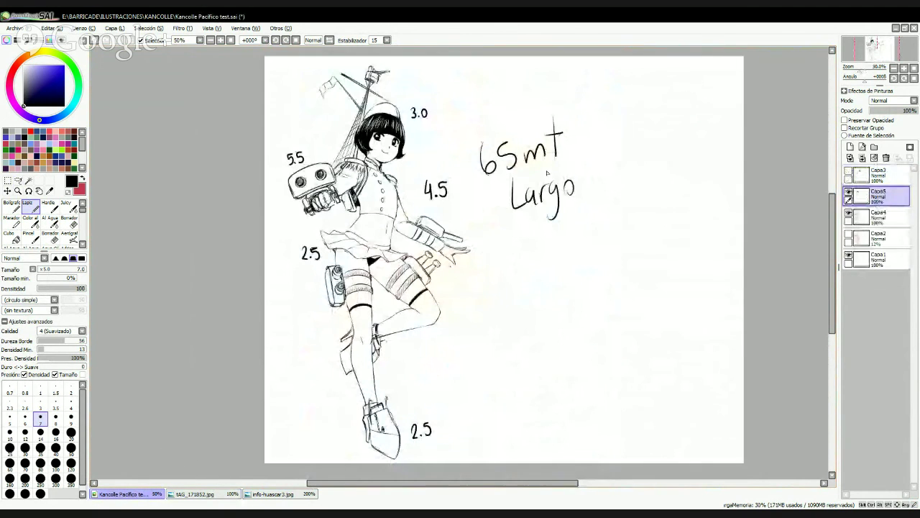
click(188, 496)
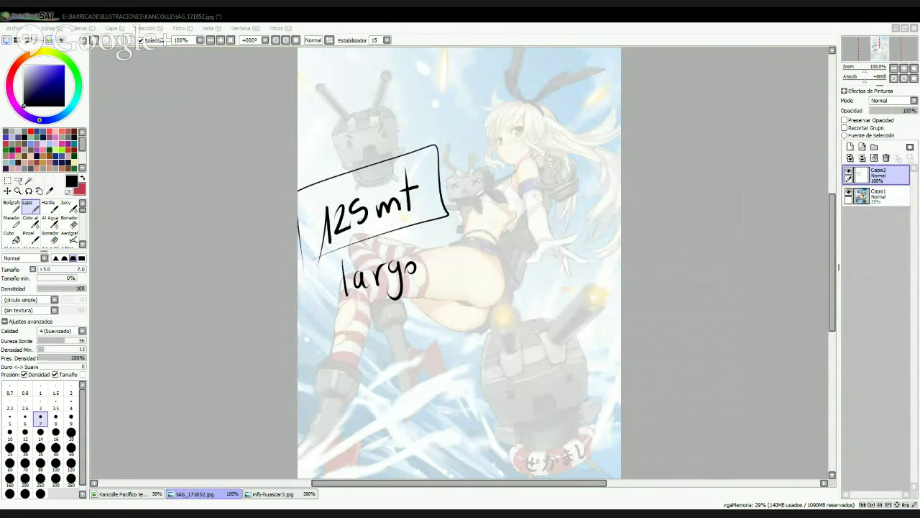
- Correct the handwritten length note beside the Huáscar figure to "59 mt"
click(122, 494)
mouse_move(495, 146)
mouse_down()
mouse_move(483, 167)
mouse_move(490, 179)
mouse_move(509, 161)
mouse_move(492, 147)
mouse_move(478, 175)
mouse_move(506, 160)
mouse_move(504, 177)
mouse_up()
key(n)
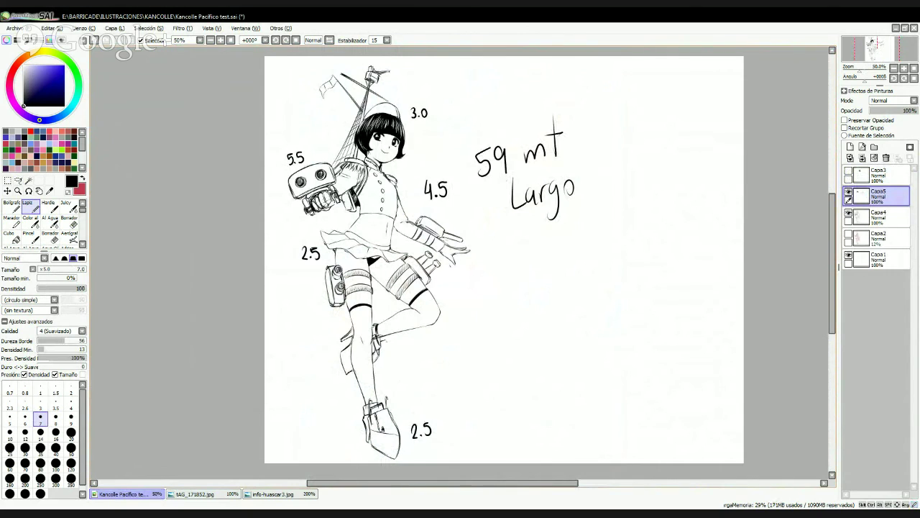
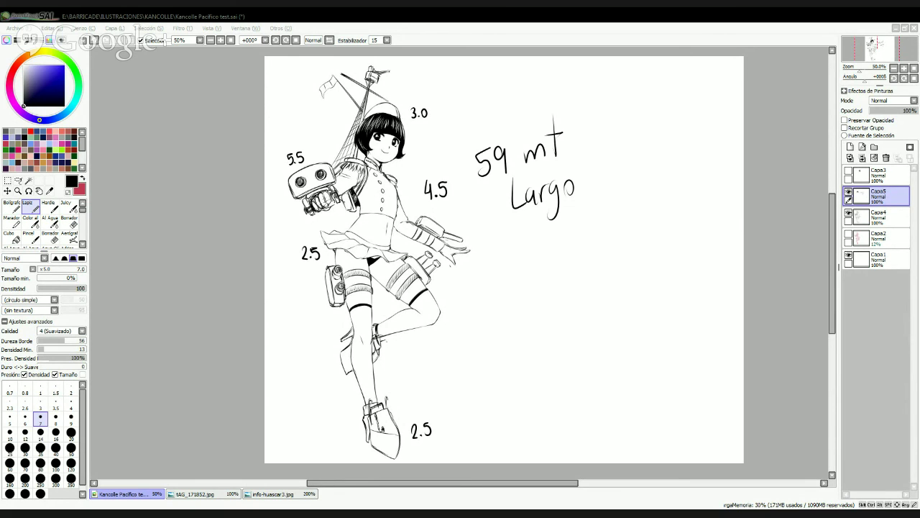
- Erase the handwritten "59 mt Largo" note from layer Capa5 with the eraser enlarged to size 200
key(alt+Tab)
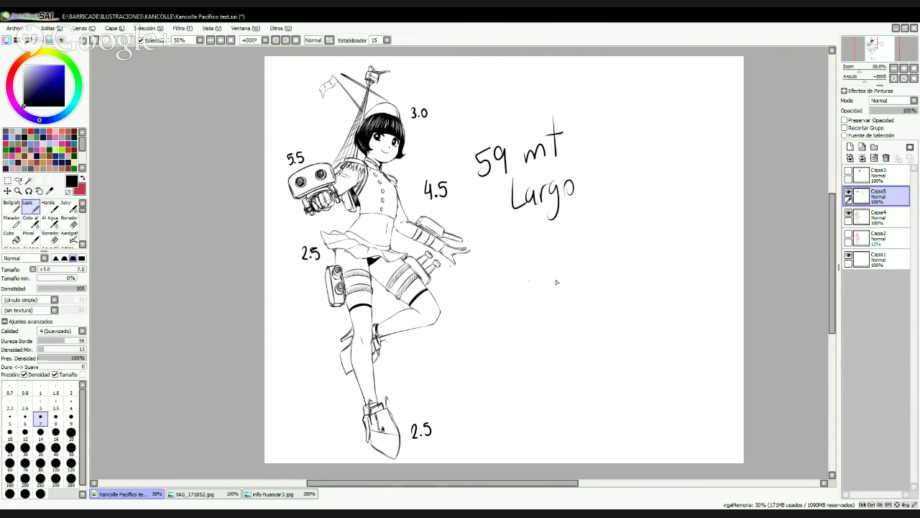
click(850, 196)
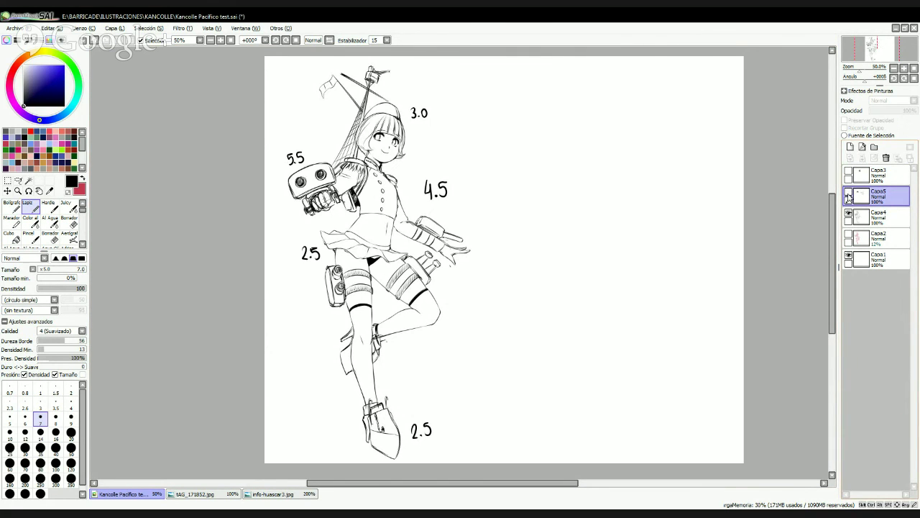
click(850, 195)
key(e)
key(])
key(])
key(])
key(])
key(])
key(])
key(])
key(])
key(])
key(])
key(])
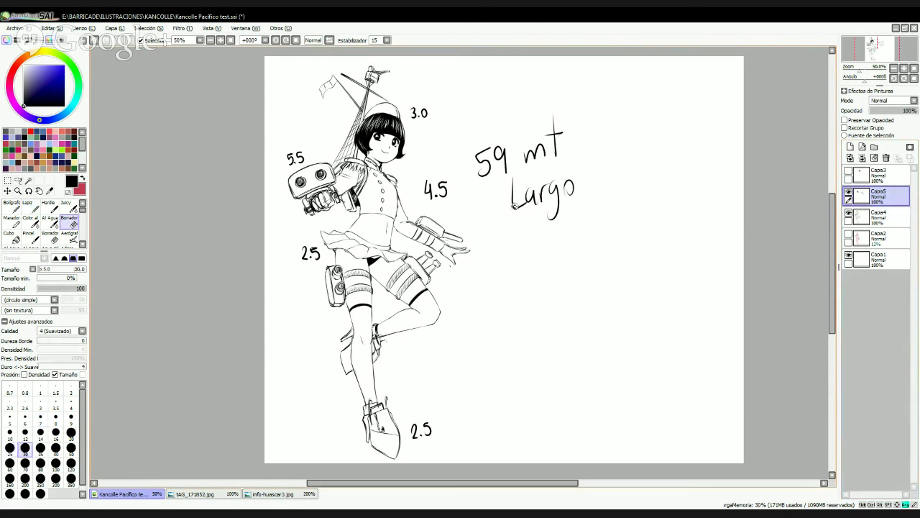
mouse_move(493, 153)
mouse_down()
mouse_move(489, 191)
mouse_move(551, 174)
mouse_up()
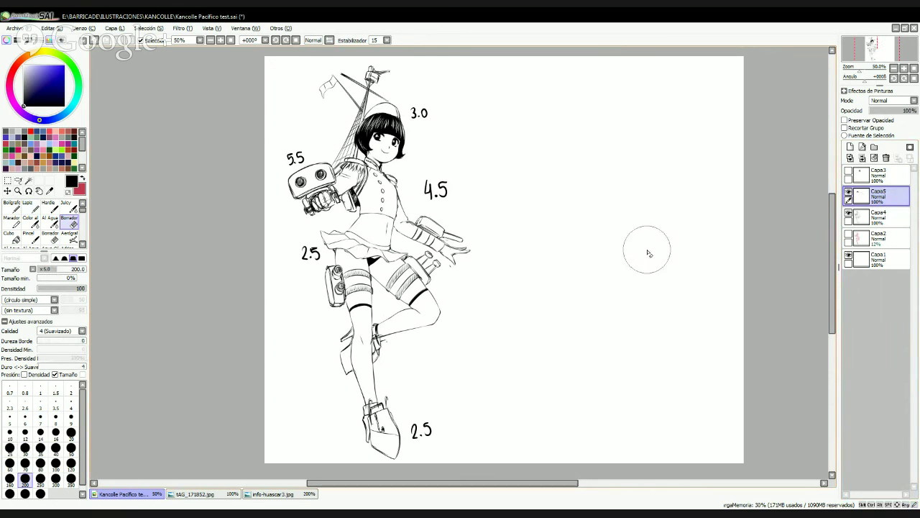
- Add a new layer above Capa5 and letter a large red "M" beside the figure with the Bolígrafo pen at size 25
click(851, 148)
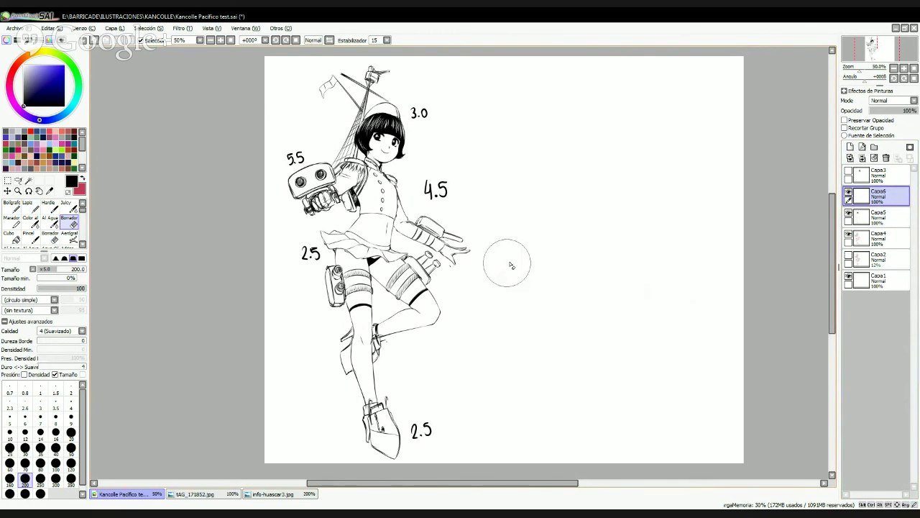
key(x)
key(n)
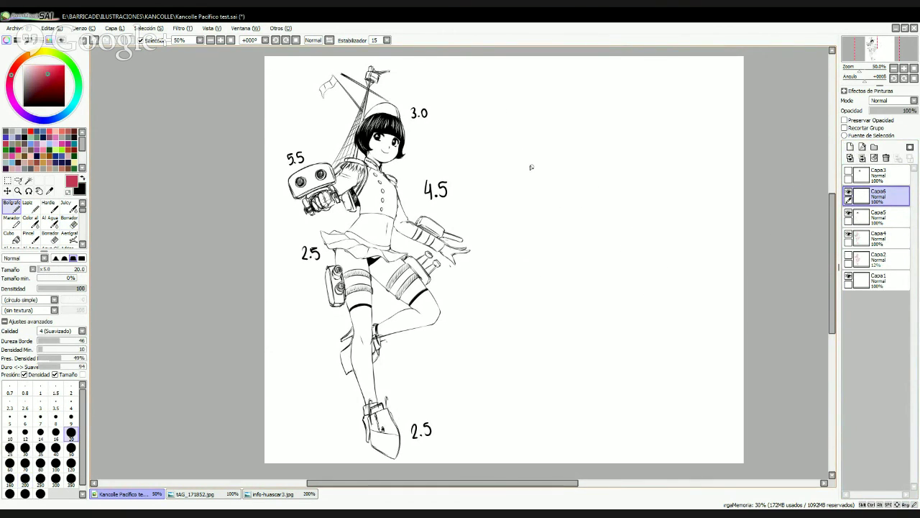
mouse_move(481, 117)
mouse_down()
mouse_move(481, 163)
mouse_move(493, 162)
mouse_up()
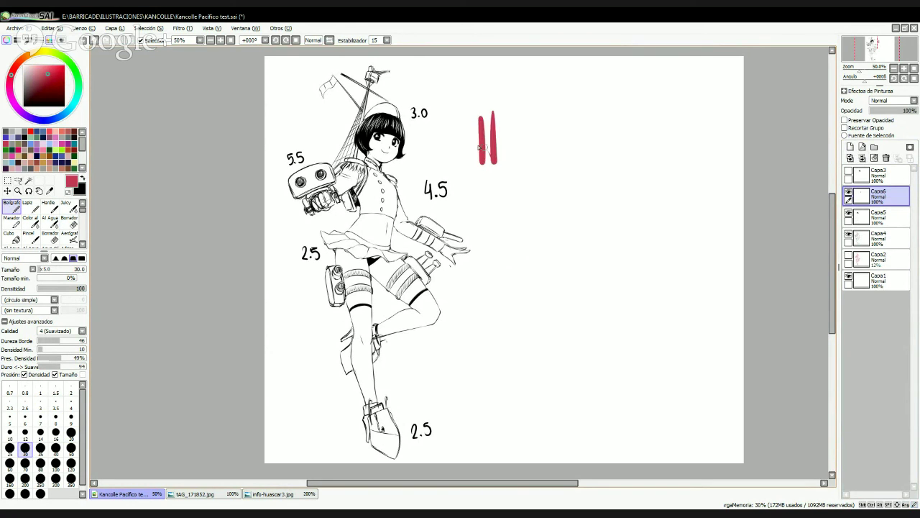
key(ctrl+z)
key(ctrl+z)
key([)
drag(482, 125, 481, 170)
mouse_move(481, 125)
mouse_down()
mouse_move(509, 126)
mouse_move(509, 172)
mouse_up()
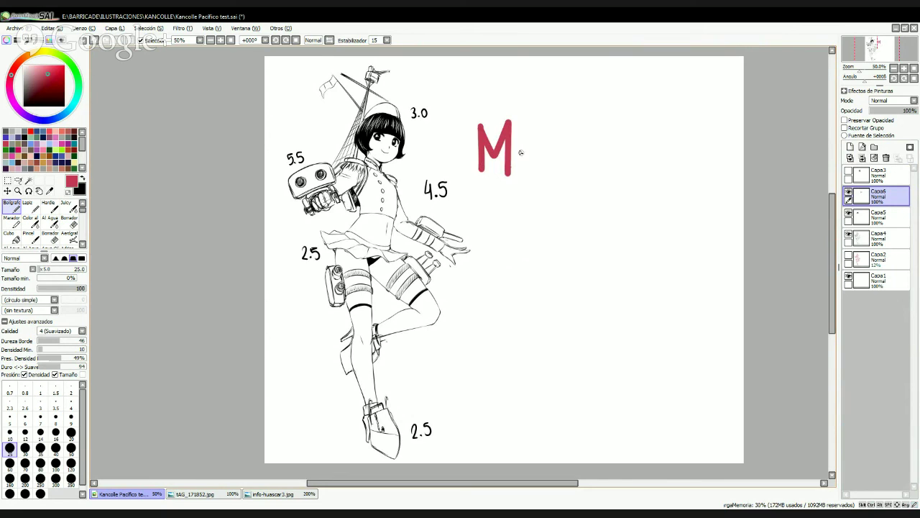
- Complete the heading as "MONITOR" in red capitals, redoing the misplaced letters after the M
mouse_move(522, 141)
mouse_down()
mouse_move(543, 169)
mouse_move(560, 166)
mouse_move(562, 133)
mouse_up()
drag(570, 135, 573, 168)
key(ctrl+z)
key(ctrl+z)
key(ctrl+z)
key(ctrl+z)
key(ctrl+z)
drag(548, 135, 548, 174)
mouse_move(548, 137)
mouse_down()
mouse_move(565, 168)
mouse_move(566, 132)
mouse_move(581, 169)
mouse_up()
drag(582, 124, 602, 171)
mouse_move(593, 138)
mouse_down()
mouse_move(630, 134)
mouse_move(650, 169)
mouse_move(662, 147)
mouse_move(673, 169)
mouse_up()
key(ctrl+z)
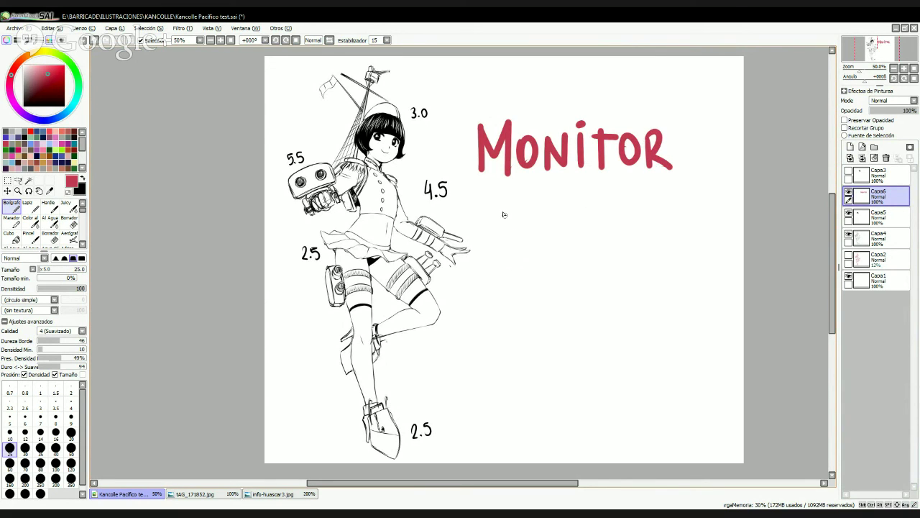
- Letter "HUASCAR" in red capitals on a second line beneath MONITOR
mouse_move(504, 202)
mouse_down()
mouse_move(504, 247)
mouse_move(516, 247)
mouse_move(544, 210)
mouse_move(550, 248)
mouse_up()
mouse_move(551, 210)
mouse_down()
mouse_move(562, 243)
mouse_move(551, 231)
mouse_move(584, 221)
mouse_move(573, 241)
mouse_up()
mouse_move(608, 210)
mouse_down()
mouse_move(609, 235)
mouse_move(616, 212)
mouse_move(616, 223)
mouse_move(634, 238)
mouse_up()
drag(617, 228, 640, 237)
drag(641, 202, 663, 244)
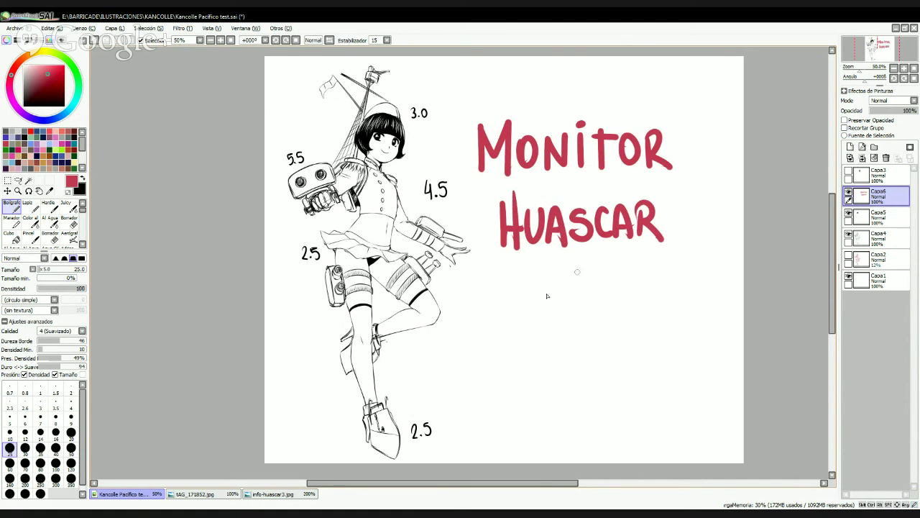
- Letter "DESU!" in red capitals on a third line beneath HUASCAR
drag(533, 284, 534, 313)
mouse_move(533, 285)
mouse_down()
mouse_move(549, 302)
mouse_move(532, 312)
mouse_move(553, 314)
mouse_up()
mouse_move(553, 287)
mouse_down()
mouse_move(577, 311)
mouse_move(589, 296)
mouse_move(584, 310)
mouse_move(601, 305)
mouse_move(612, 290)
mouse_move(631, 309)
mouse_up()
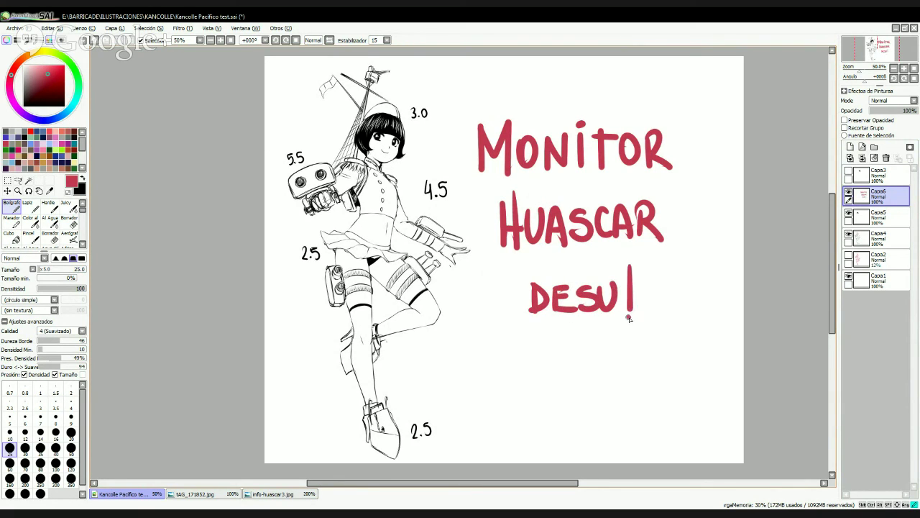
click(630, 318)
- Letter "GUERRA DEL PACÍFICO" in smaller red capitals below DESU! and save the drawing
drag(614, 193, 611, 192)
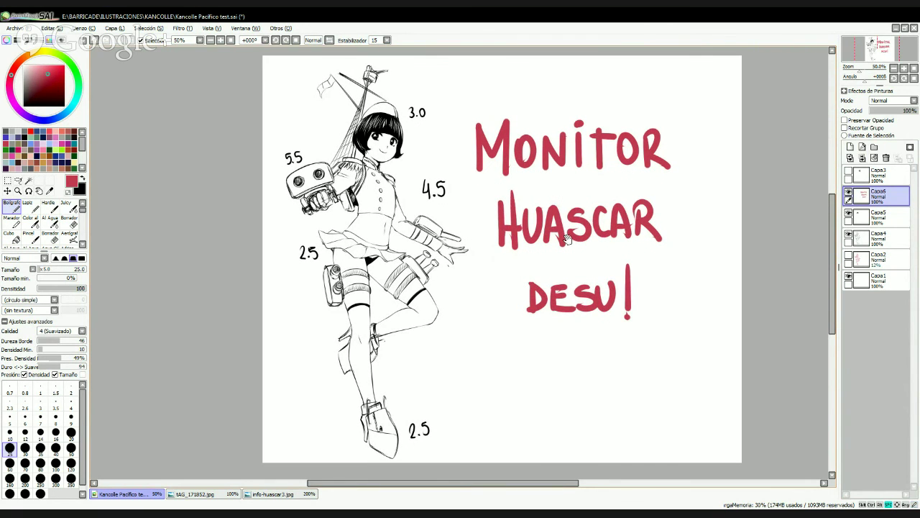
mouse_move(567, 240)
mouse_down()
mouse_move(556, 200)
mouse_move(555, 232)
mouse_up()
drag(486, 333, 490, 354)
mouse_move(490, 336)
mouse_down()
mouse_move(498, 349)
mouse_move(501, 333)
mouse_move(506, 350)
mouse_up()
key(ctrl+z)
mouse_move(506, 335)
mouse_down()
mouse_move(515, 335)
mouse_move(516, 350)
mouse_up()
mouse_move(519, 334)
mouse_down()
mouse_move(543, 351)
mouse_move(546, 338)
mouse_move(572, 348)
mouse_up()
mouse_move(571, 333)
mouse_down()
mouse_move(579, 338)
mouse_move(572, 347)
mouse_move(582, 346)
mouse_up()
mouse_move(582, 333)
mouse_down()
mouse_move(591, 349)
mouse_move(611, 341)
mouse_move(631, 350)
mouse_up()
drag(620, 343, 643, 350)
drag(648, 331, 648, 346)
drag(648, 313, 651, 347)
mouse_move(651, 329)
mouse_down()
mouse_move(661, 329)
mouse_move(664, 348)
mouse_move(671, 337)
mouse_move(682, 348)
mouse_up()
drag(687, 342, 686, 332)
drag(638, 308, 617, 348)
key(ctrl+s)
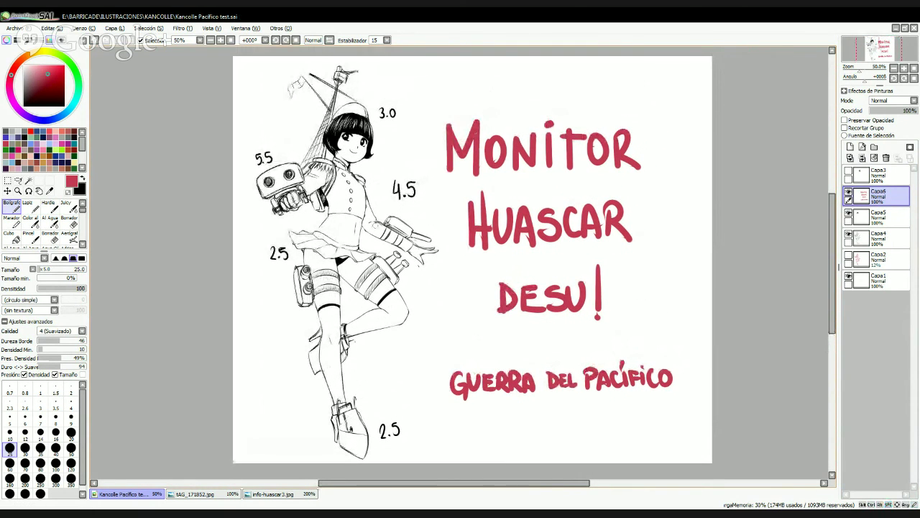
- Start painting the outer end of the mast flag red and move the lettering layer Capa6 down beneath Capa2
key(Page_Up)
scroll(357, 149, up, 3)
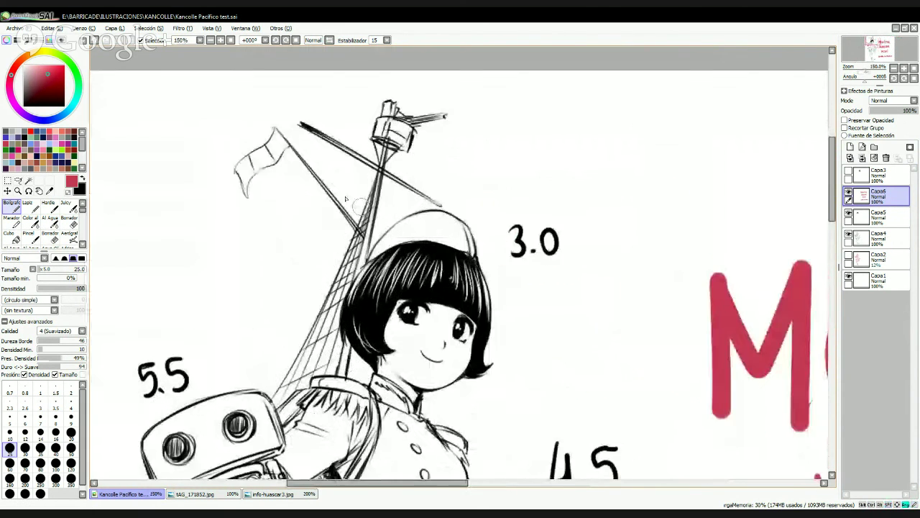
key(Page_Up)
drag(335, 180, 330, 190)
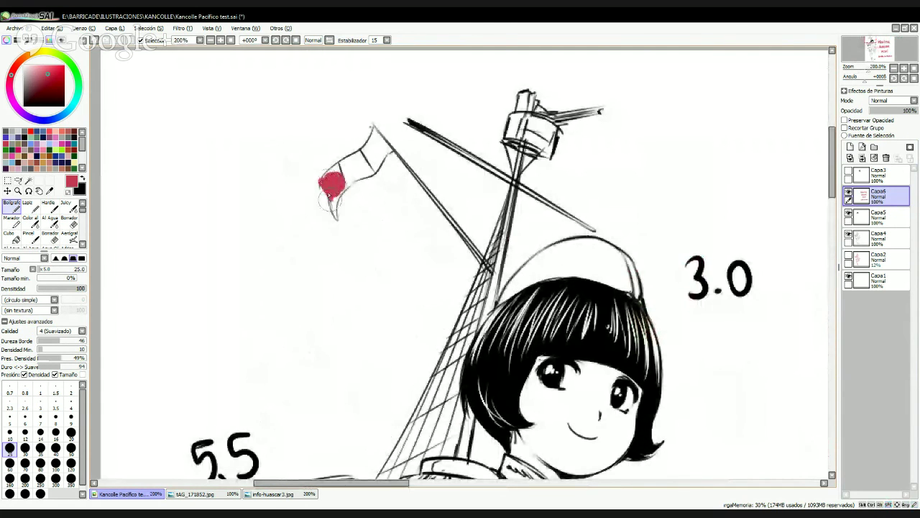
drag(877, 194, 878, 260)
- Fill the flag's two outer bands with red using a size 16 brush, leaving the middle band white, and save the drawing
key(bracketleft)
key(bracketleft)
mouse_move(327, 188)
mouse_down()
mouse_move(335, 167)
mouse_move(344, 185)
mouse_move(336, 224)
mouse_up()
mouse_move(361, 153)
mouse_down()
mouse_move(375, 172)
mouse_move(385, 154)
mouse_move(375, 170)
mouse_move(377, 144)
mouse_move(363, 151)
mouse_move(385, 138)
mouse_up()
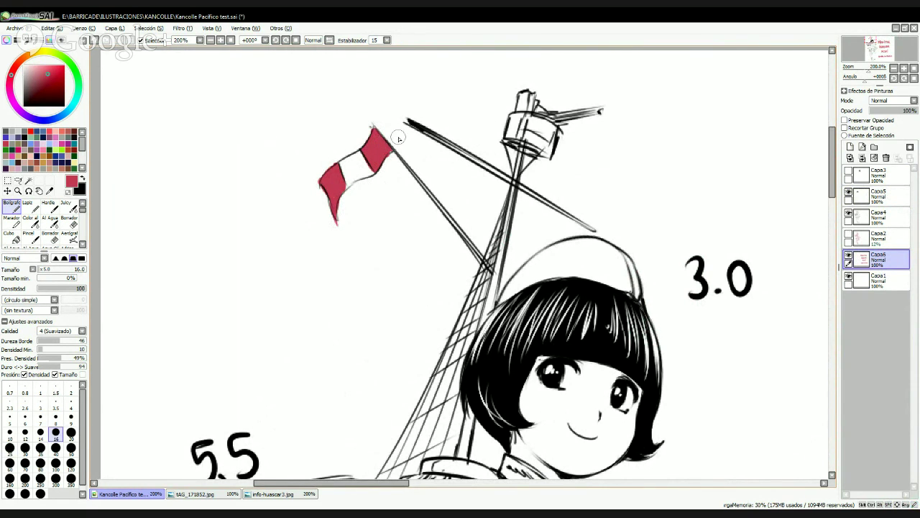
scroll(399, 139, down, 4)
key(space)
mouse_move(625, 329)
mouse_down()
mouse_move(526, 254)
mouse_move(511, 263)
mouse_up()
key(ctrl+s)
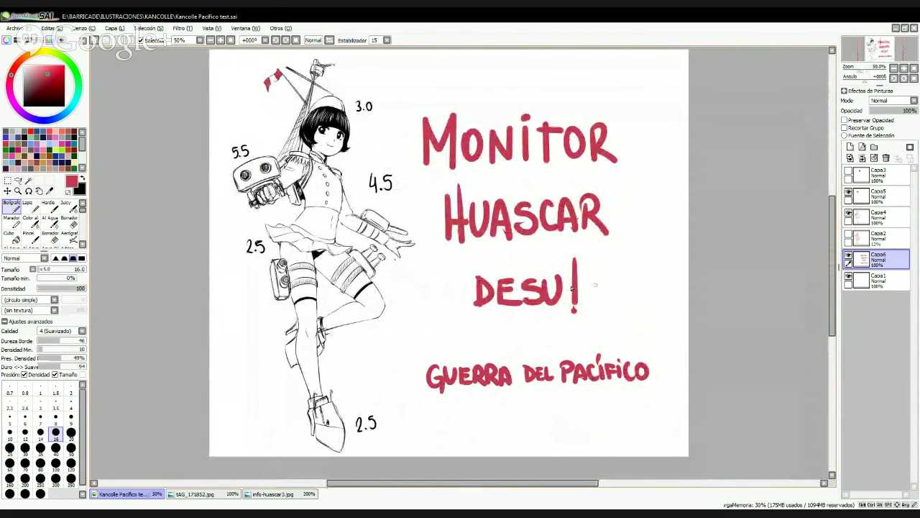
- Erase the stray sketch marks below the outstretched hand on layer Capa4 with the size 200 eraser
click(878, 217)
key(e)
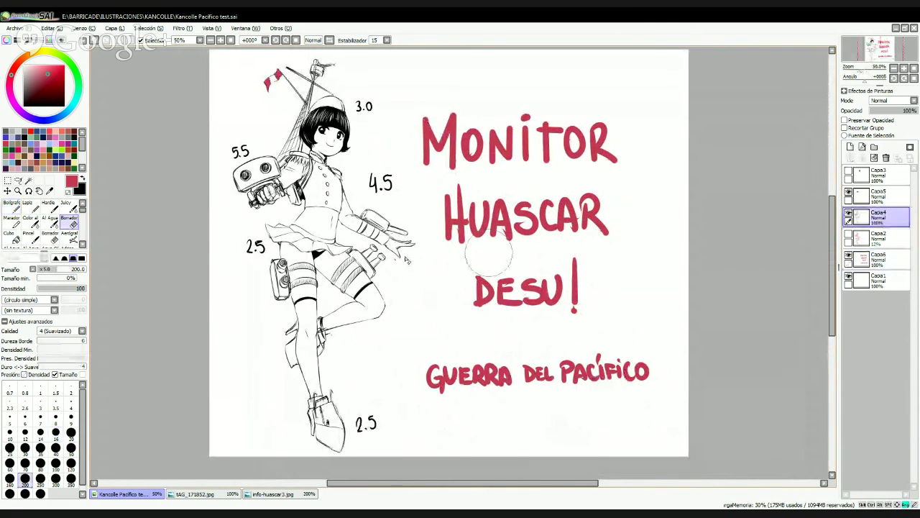
drag(389, 263, 400, 276)
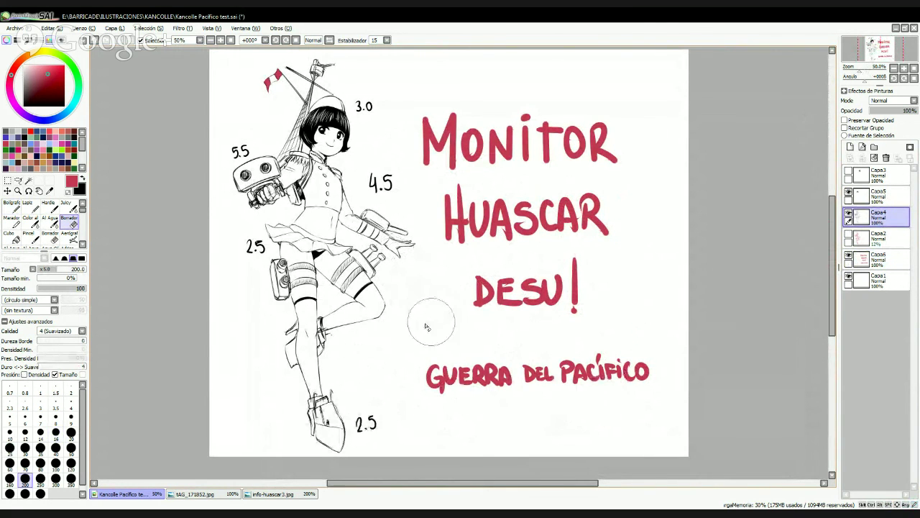
- Reinforce the edges of the two straps around the raised thigh with black size 7 pencil strokes, redoing the first stroke
key(Page_Up)
drag(371, 325, 611, 290)
key(Page_Up)
key(Page_Up)
key(x)
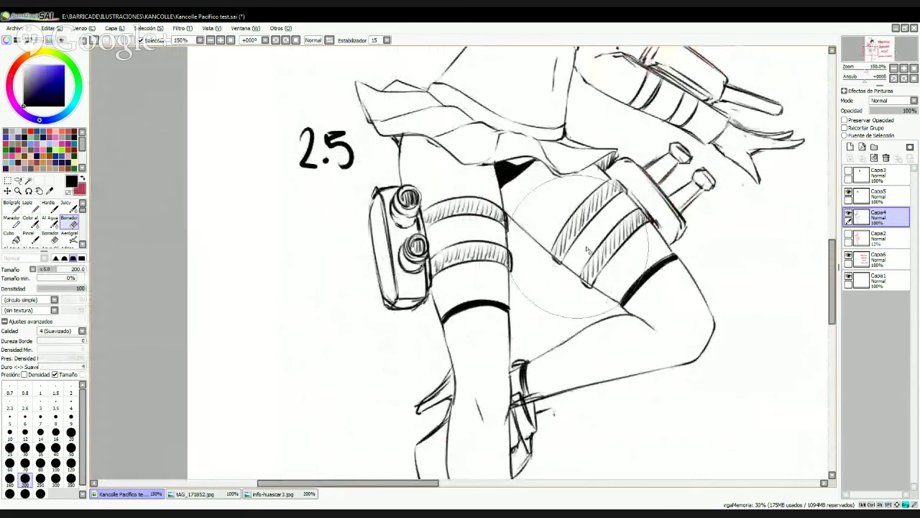
drag(586, 249, 533, 213)
key(n)
drag(529, 171, 494, 220)
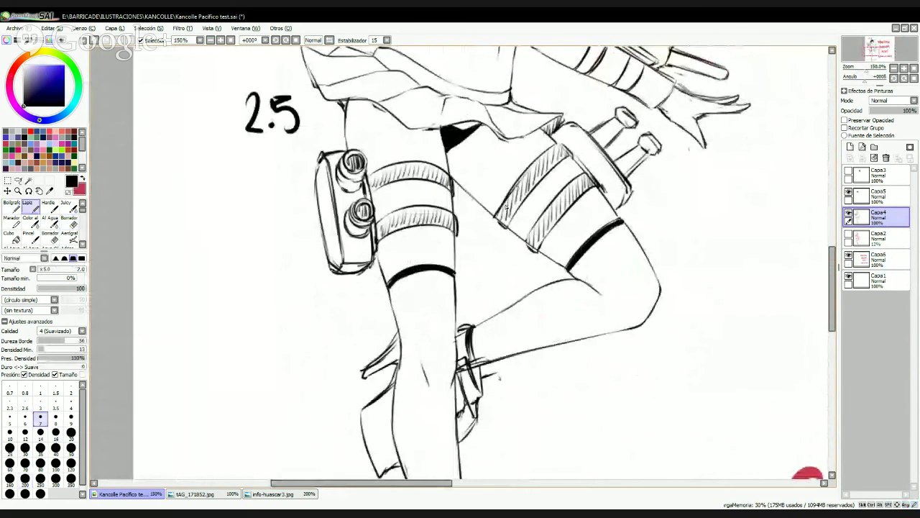
key(ctrl+z)
mouse_move(527, 173)
mouse_down()
mouse_move(493, 218)
mouse_move(506, 229)
mouse_up()
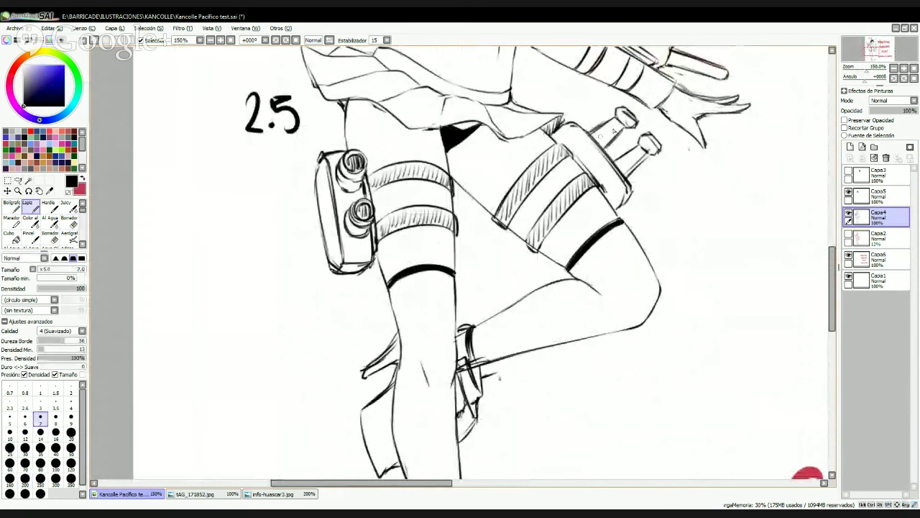
drag(598, 122, 537, 260)
scroll(536, 260, down, 1)
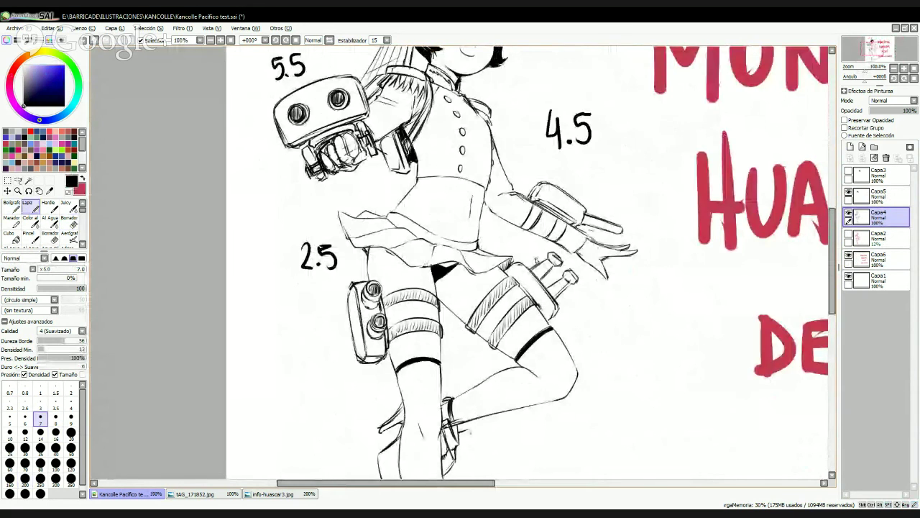
- Strengthen the black outline of the waist and hips along the skirt's upper edge and save the drawing
scroll(537, 259, up, 1)
drag(428, 201, 467, 235)
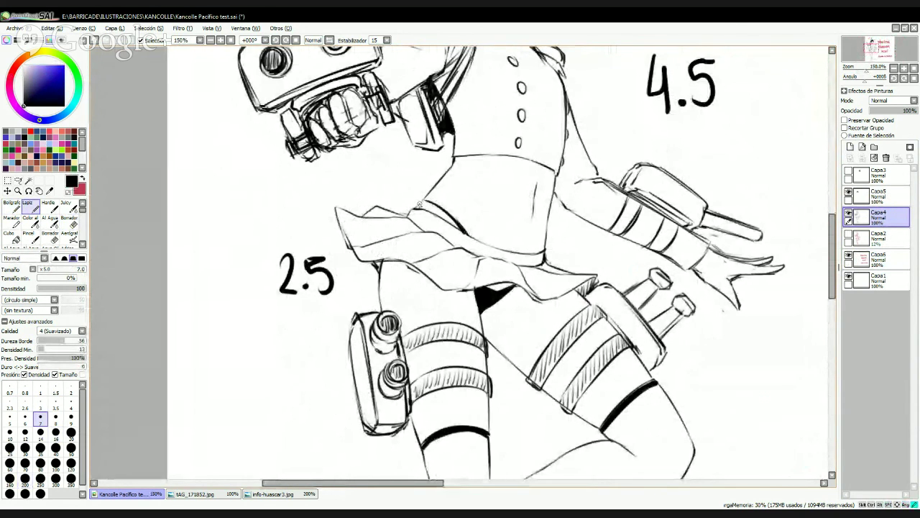
mouse_move(433, 203)
mouse_down()
mouse_move(417, 208)
mouse_move(437, 184)
mouse_up()
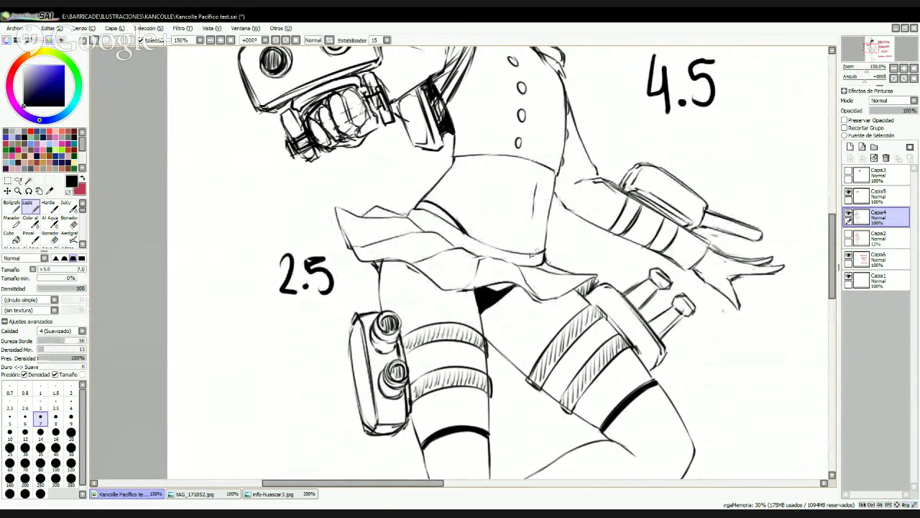
drag(529, 254, 547, 239)
scroll(553, 227, down, 4)
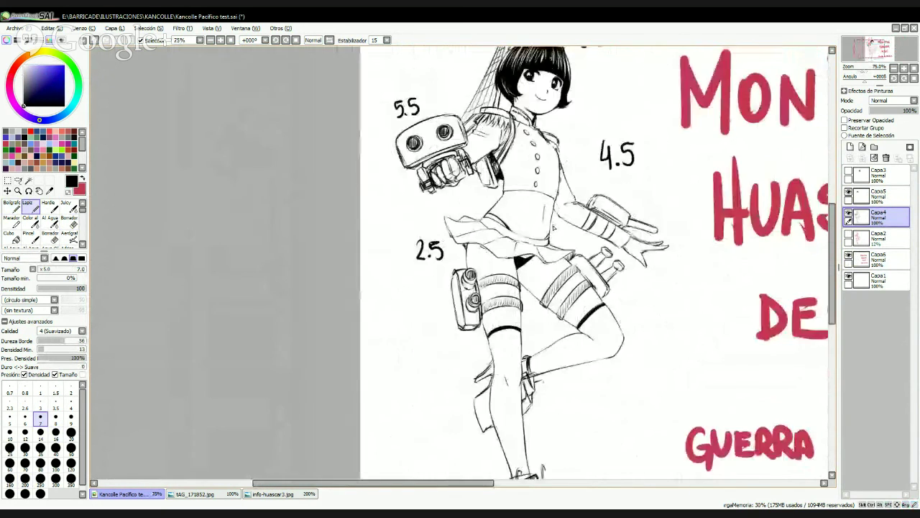
drag(621, 214, 470, 245)
scroll(463, 256, up, 1)
drag(539, 296, 528, 294)
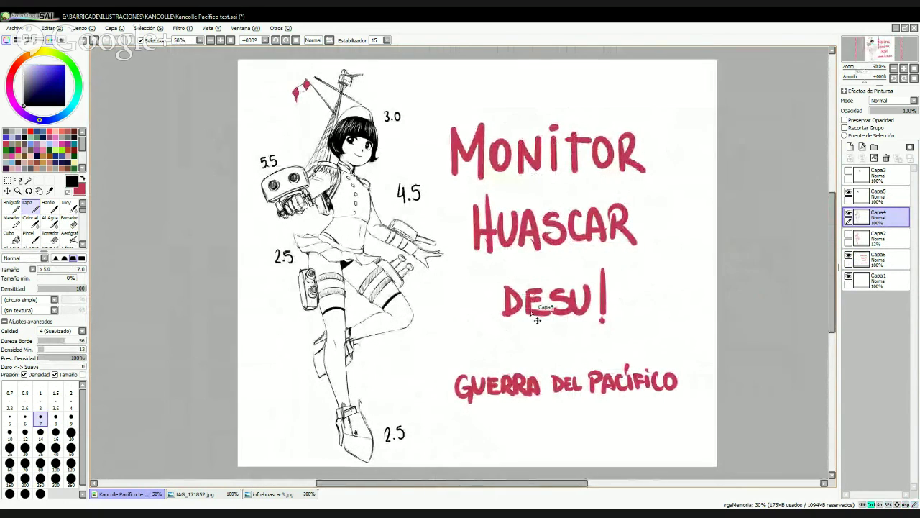
key(ctrl+s)
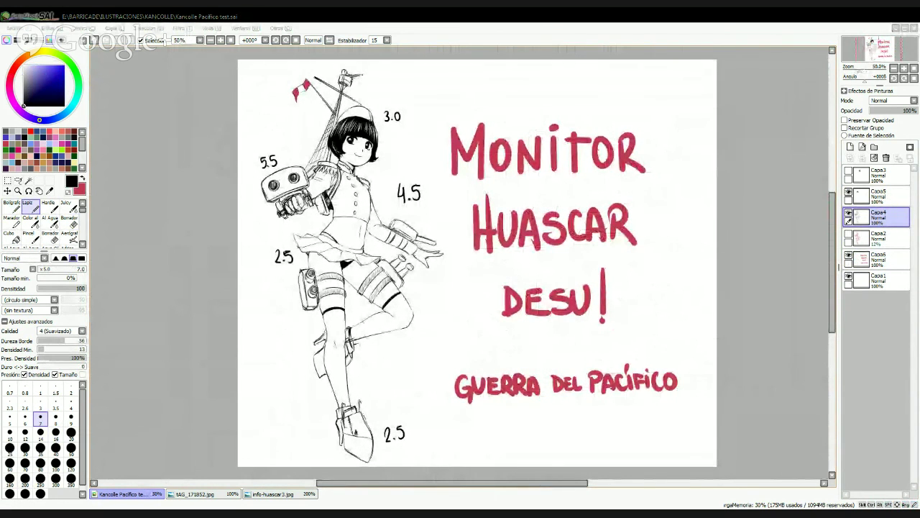